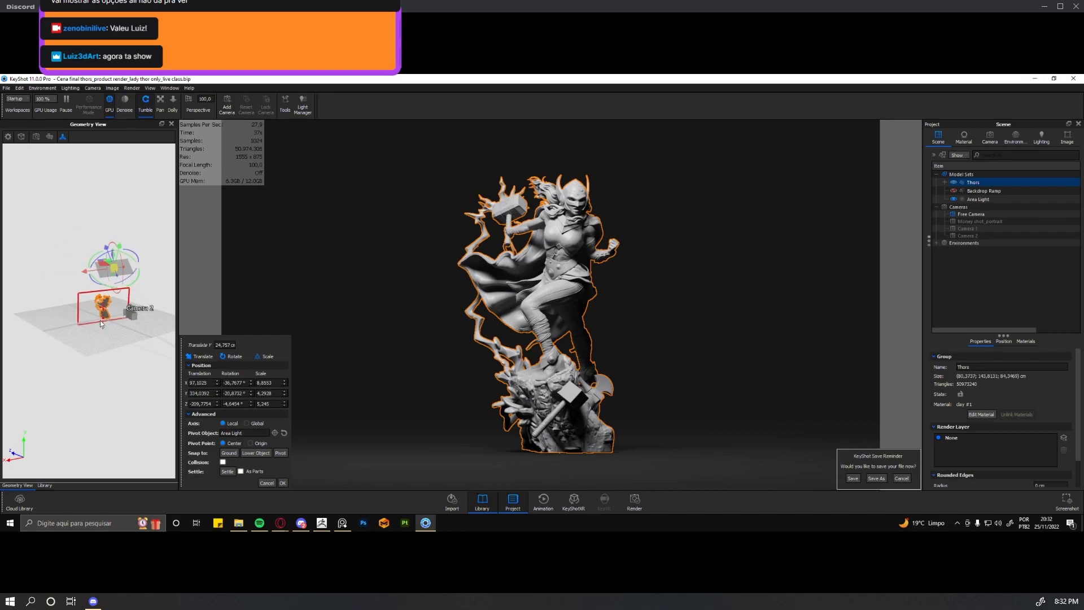
# Clear the selection of the Thors model in the geometry view.
pyautogui.scroll(4, 100, 320)
pyautogui.scroll(4, 100, 321)
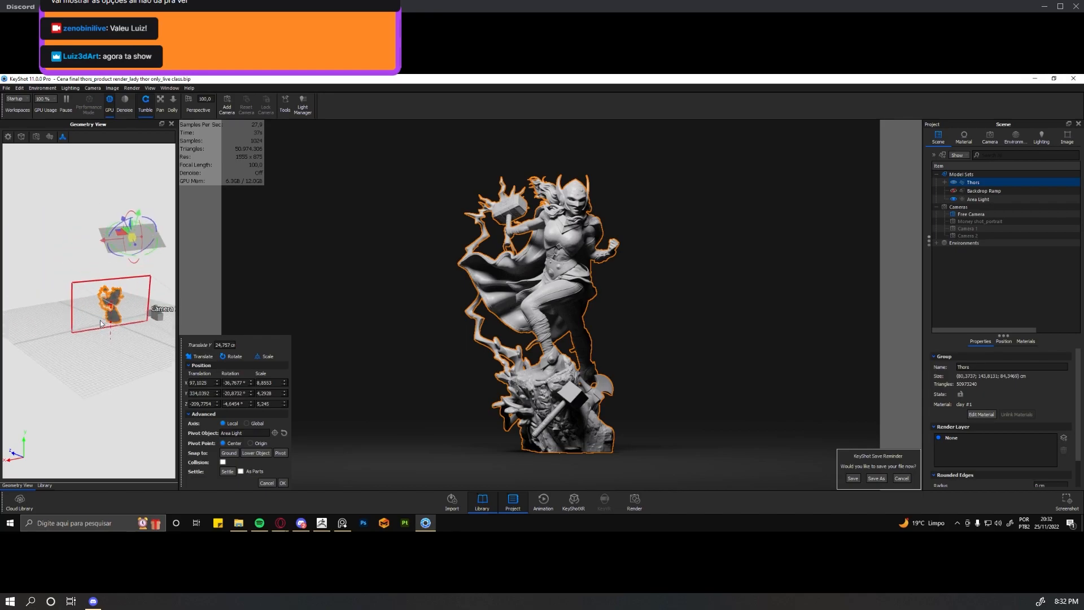
pyautogui.click(71, 228)
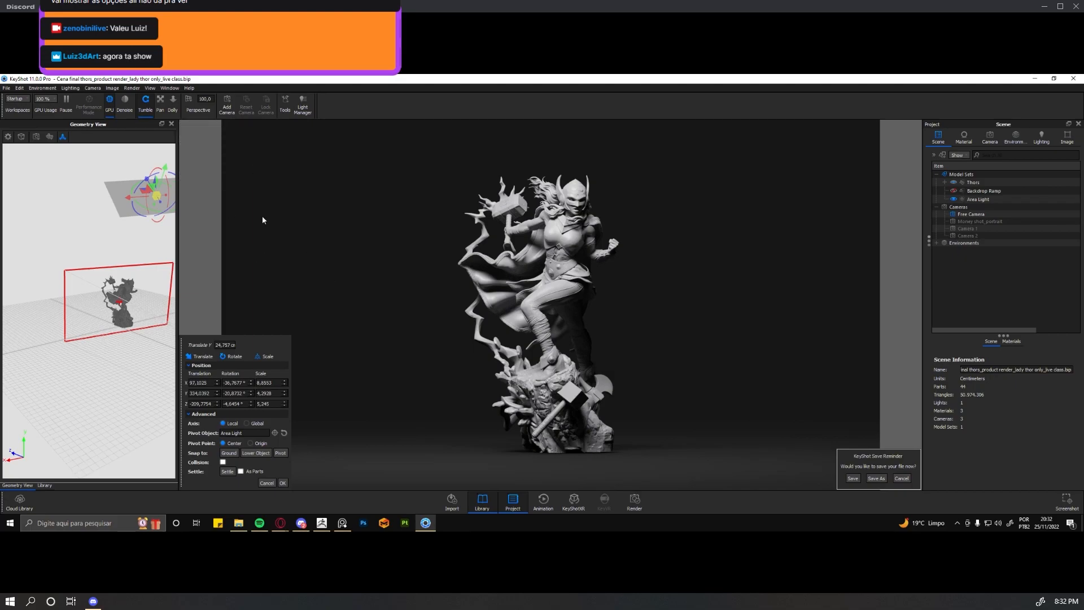
# Toggle the heads-up display of render statistics on and off over the real-time view.
pyautogui.press('h')
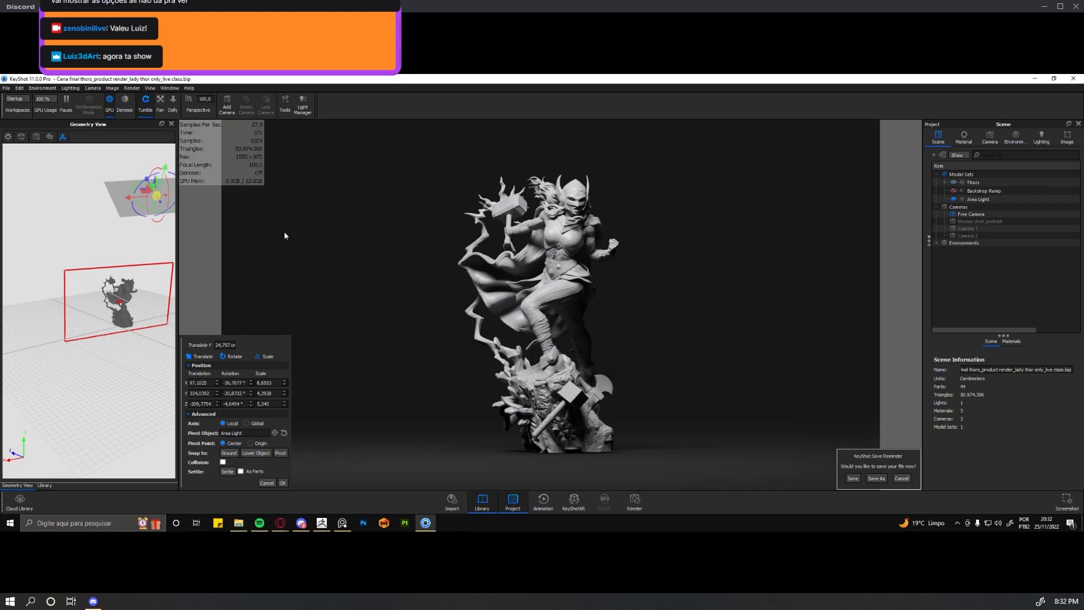
pyautogui.press('h')
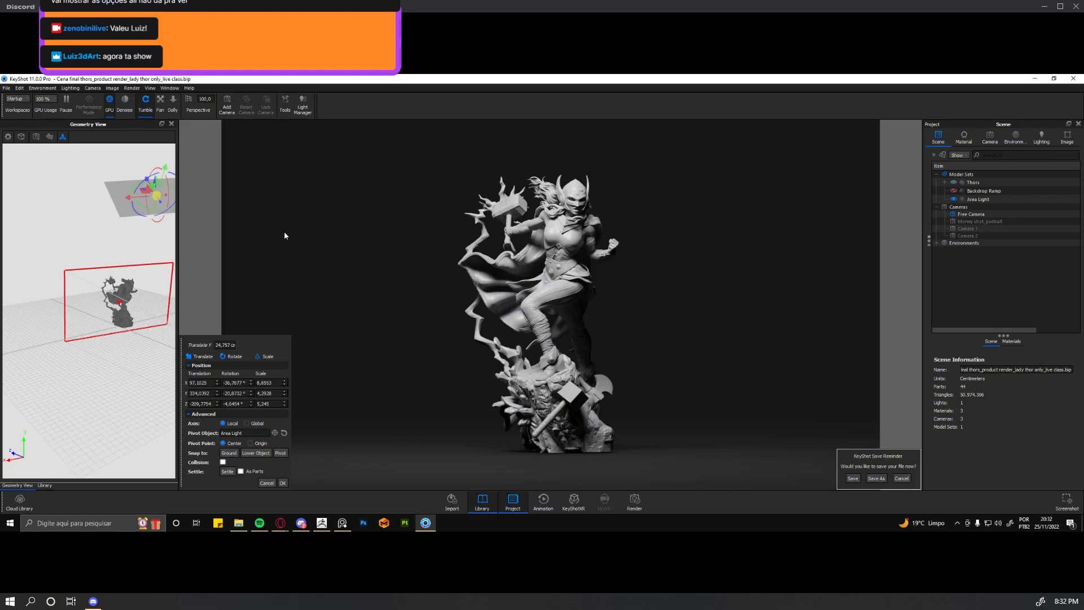
pyautogui.press('h')
pyautogui.press('h')
pyautogui.press('h')
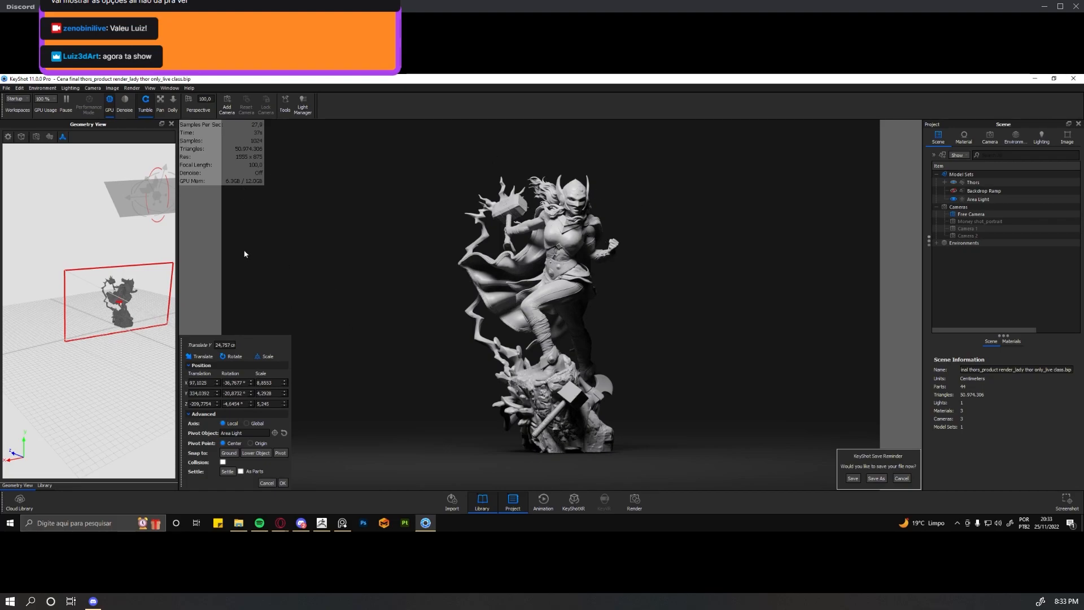
# Switch the geometry view's display style to Bounding and frame the statue, area light and cameras from the front.
pyautogui.click(23, 139)
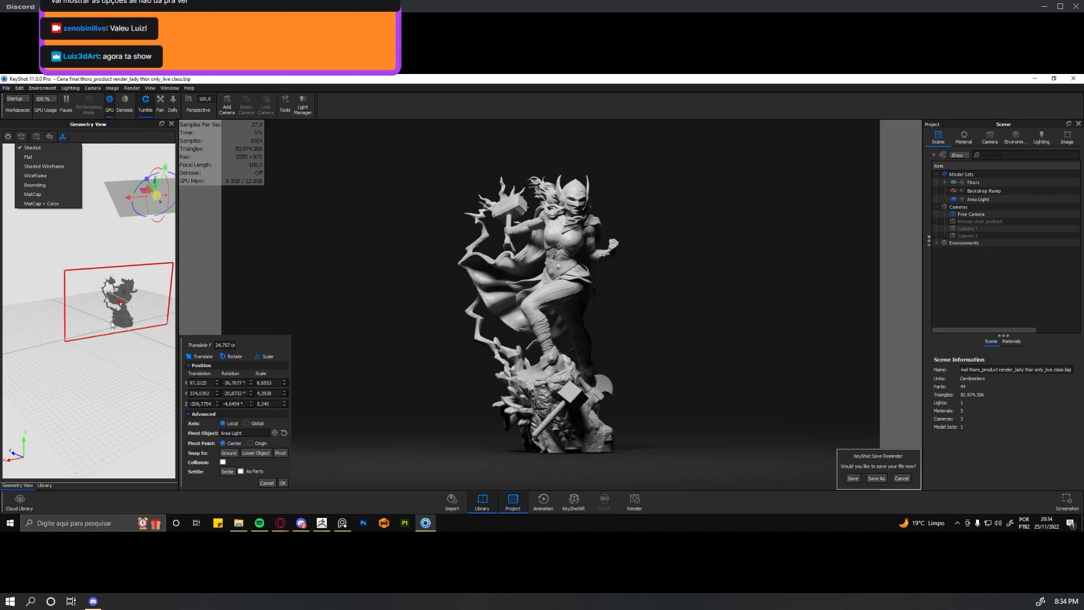
pyautogui.click(33, 185)
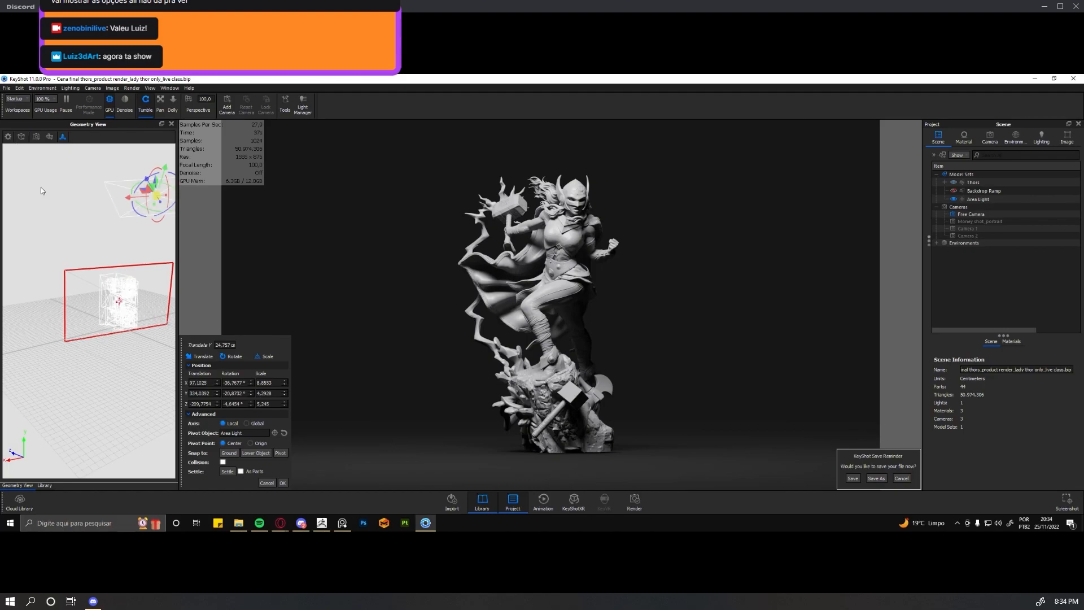
pyautogui.moveTo(47, 229); pyautogui.dragTo(73, 299)
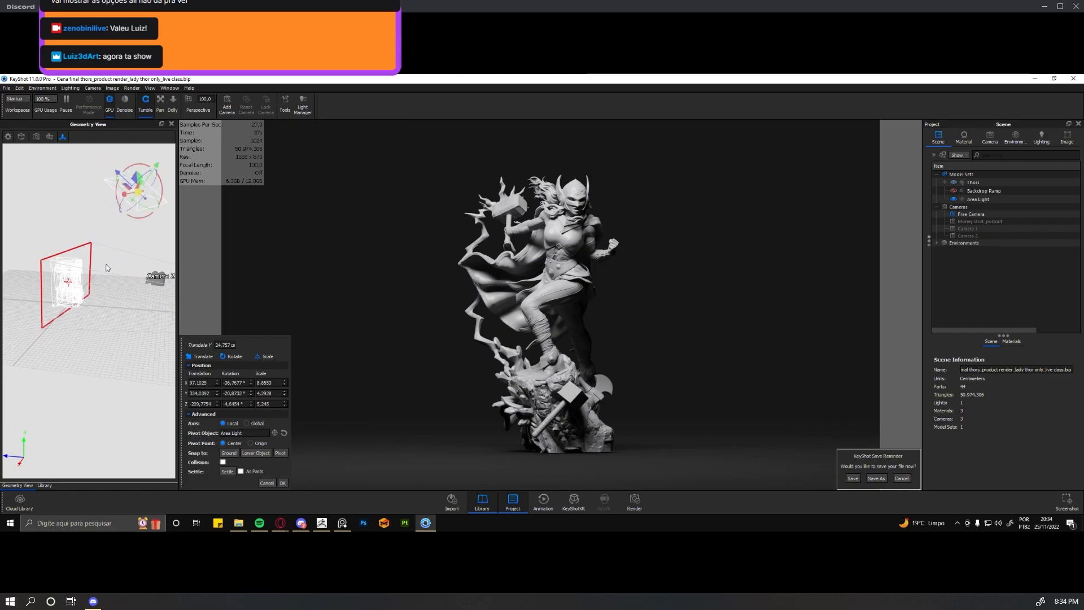
pyautogui.moveTo(123, 254); pyautogui.dragTo(147, 312)
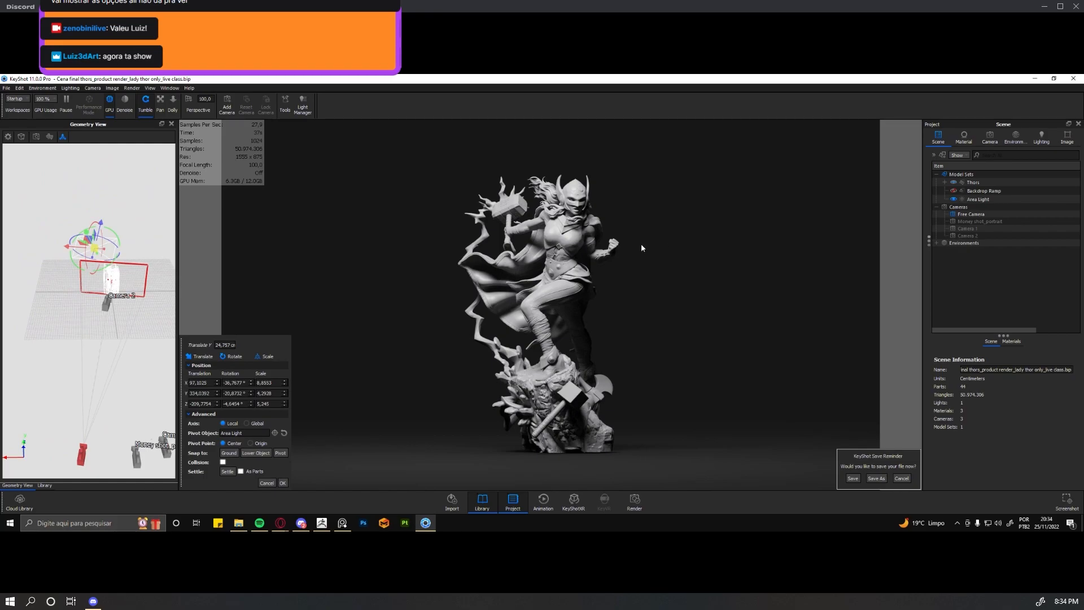
pyautogui.moveTo(139, 289); pyautogui.dragTo(146, 266)
pyautogui.moveTo(144, 370); pyautogui.dragTo(100, 343)
pyautogui.moveTo(53, 268); pyautogui.dragTo(69, 246)
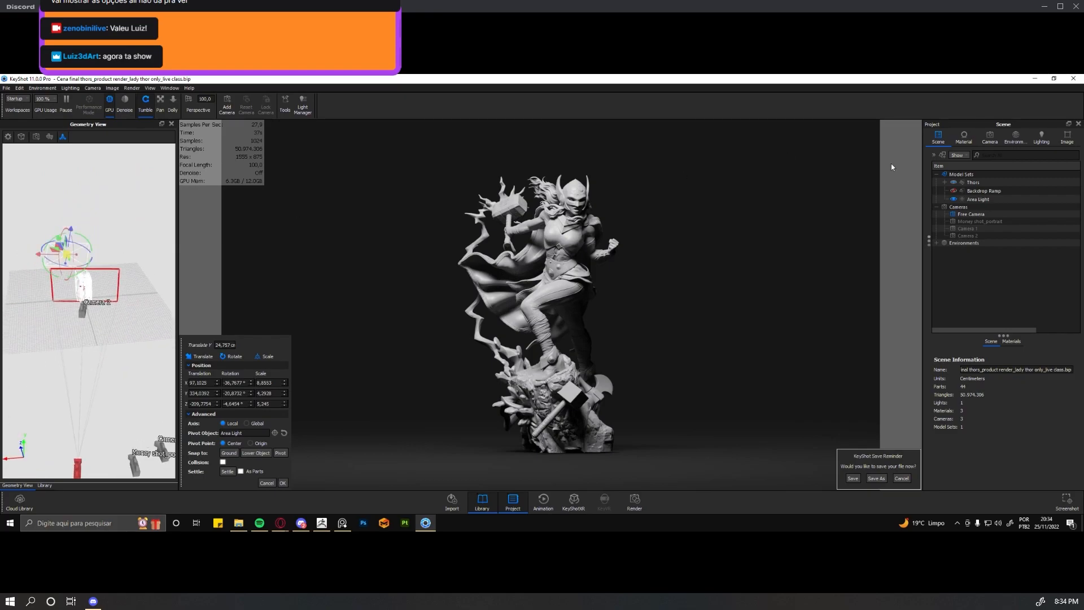
# Rename the Area Light's material to "key" and return to the scene tree with nothing selected.
pyautogui.doubleClick(978, 199)
pyautogui.moveTo(974, 155); pyautogui.dragTo(937, 161)
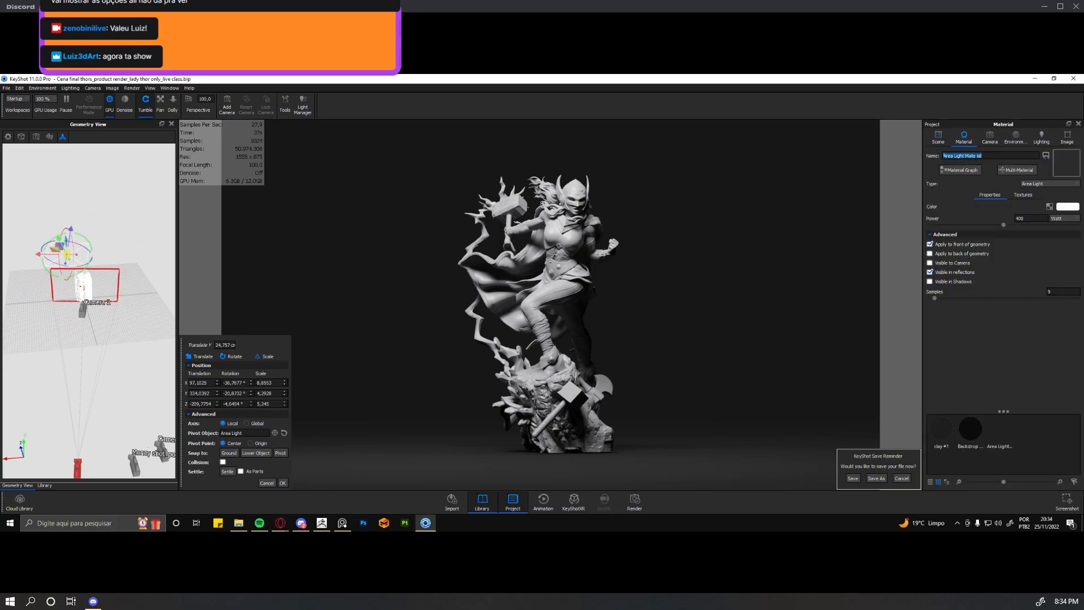
pyautogui.write('key')
pyautogui.press('Return')
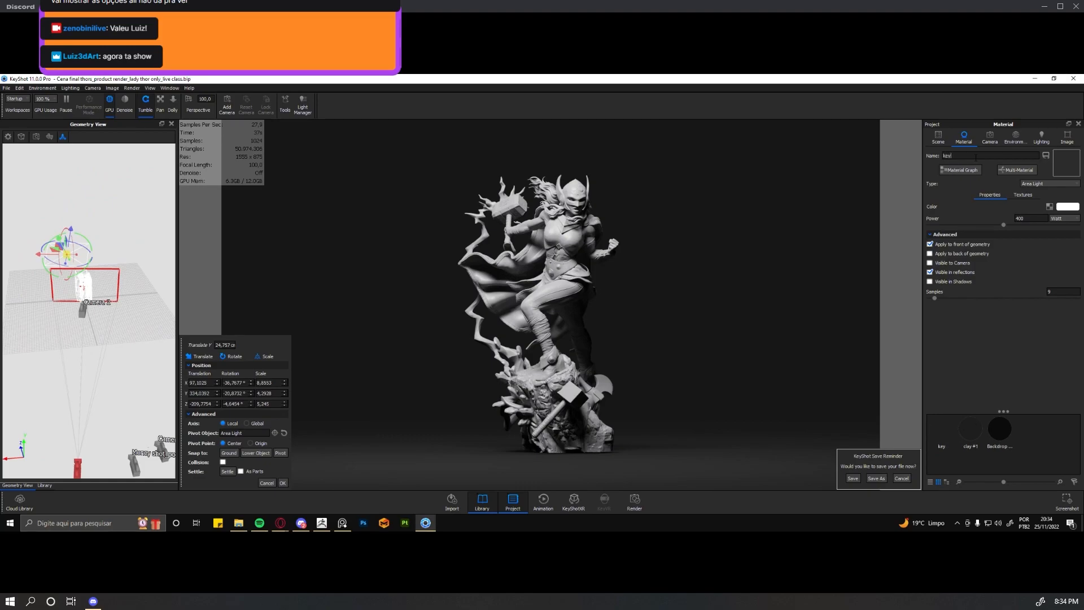
pyautogui.click(938, 138)
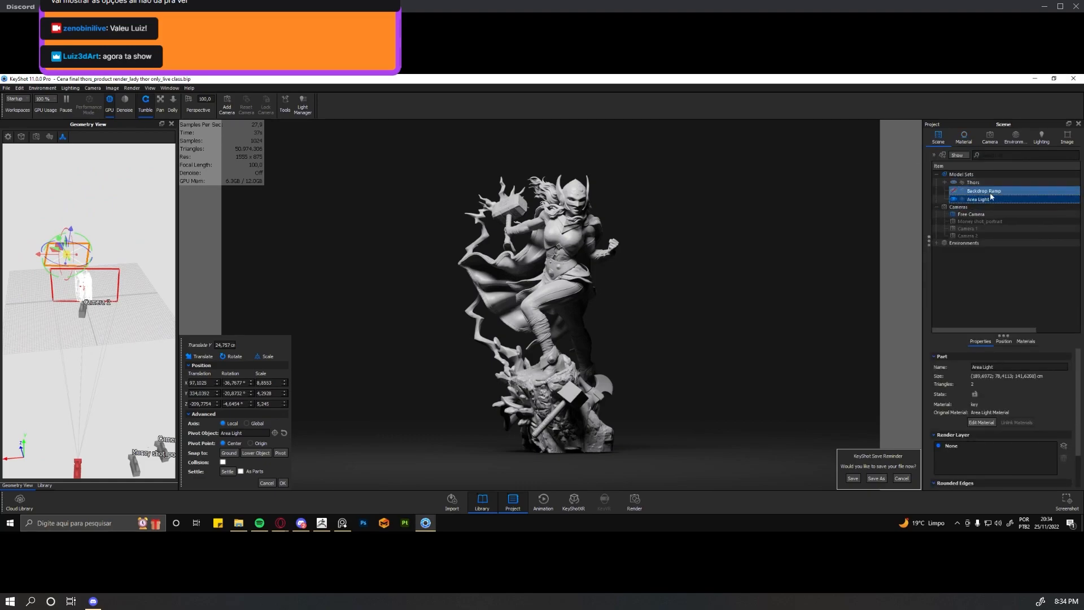
pyautogui.click(117, 208)
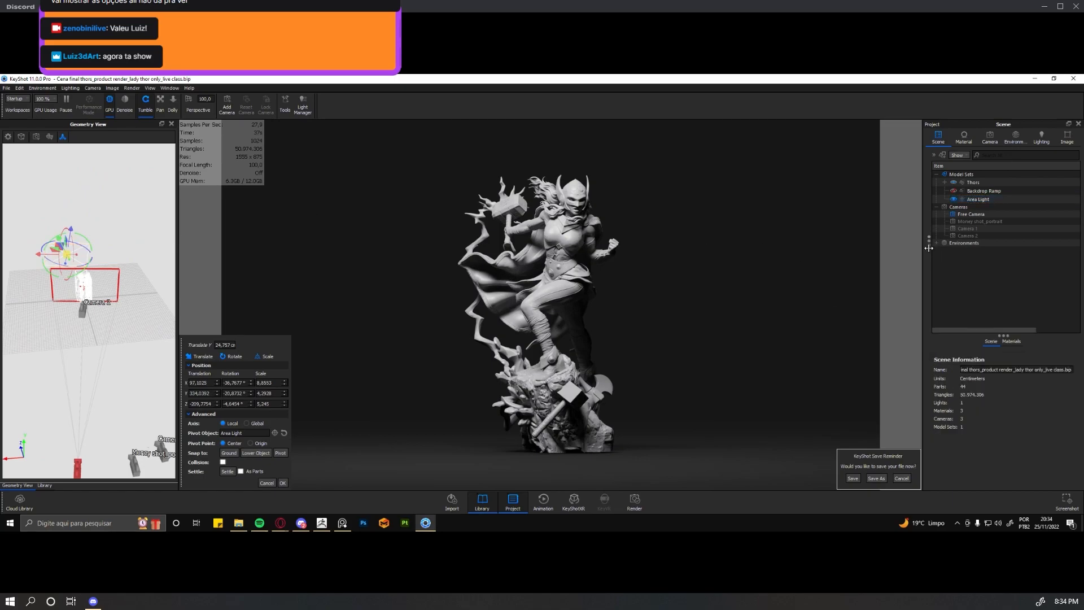
# Widen the project panel and its Detail column so the full material names of the scene items can be read.
pyautogui.moveTo(926, 253); pyautogui.dragTo(858, 260)
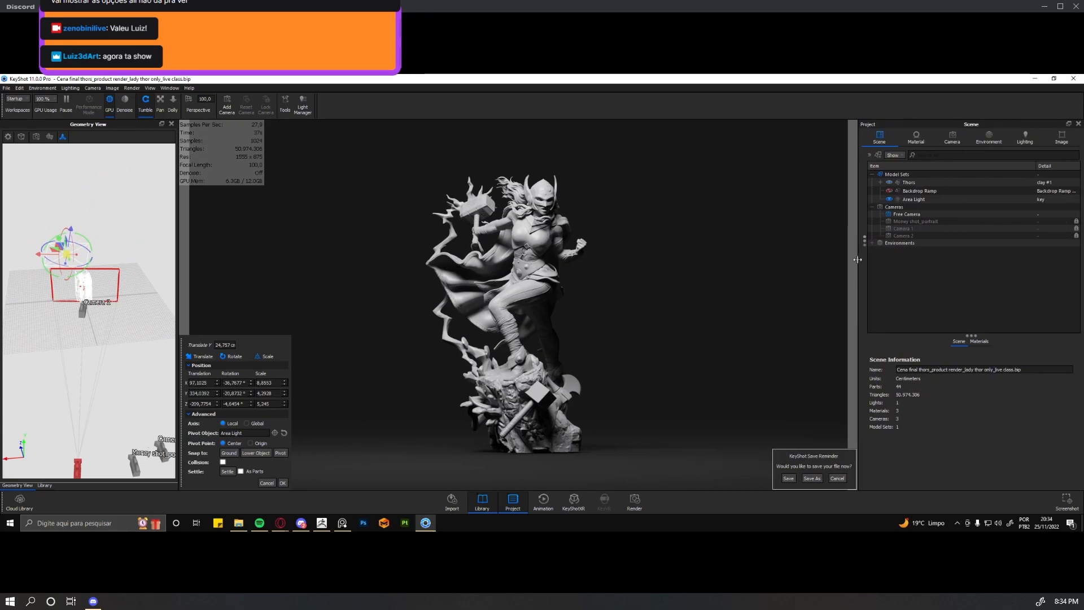
pyautogui.moveTo(1033, 165); pyautogui.dragTo(985, 165)
pyautogui.click(995, 200)
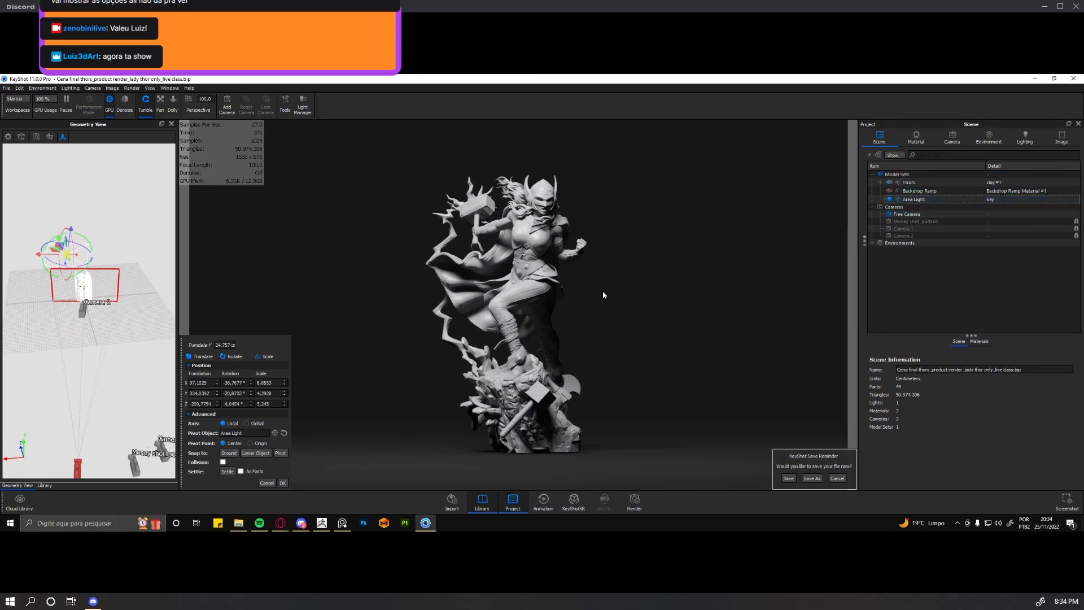
# Activate the environment that uses the Aversis_Bathroom_3k.hdz image.
pyautogui.moveTo(123, 221); pyautogui.dragTo(102, 212)
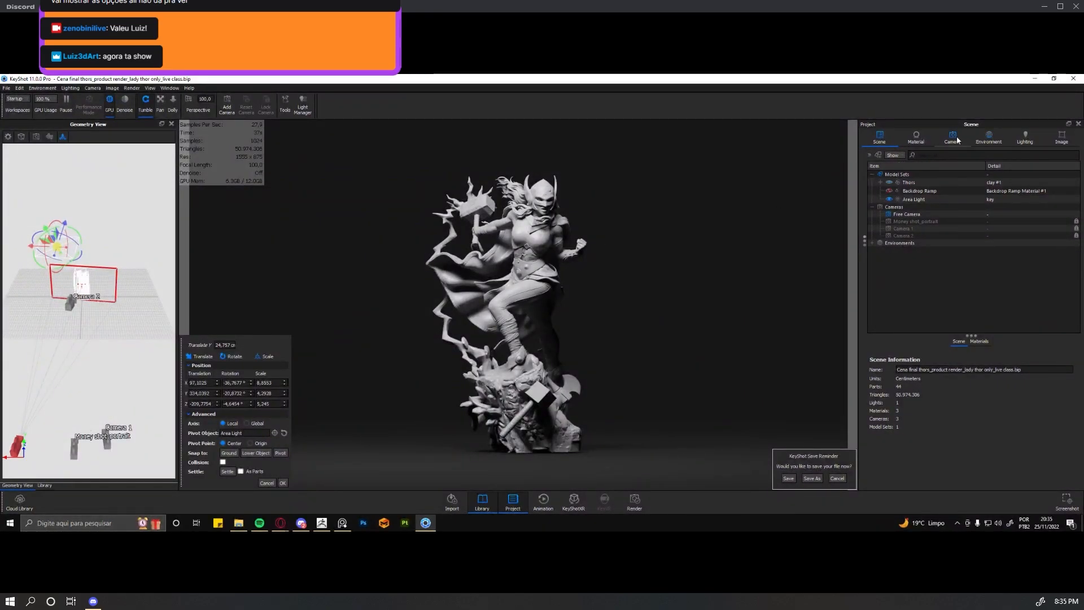
pyautogui.click(1002, 139)
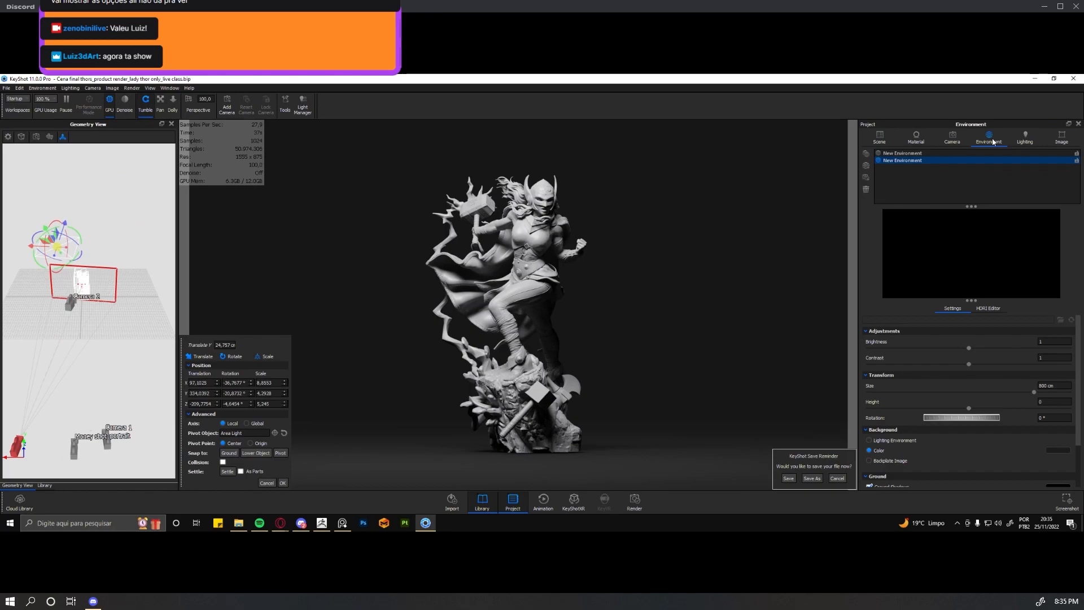
pyautogui.click(909, 153)
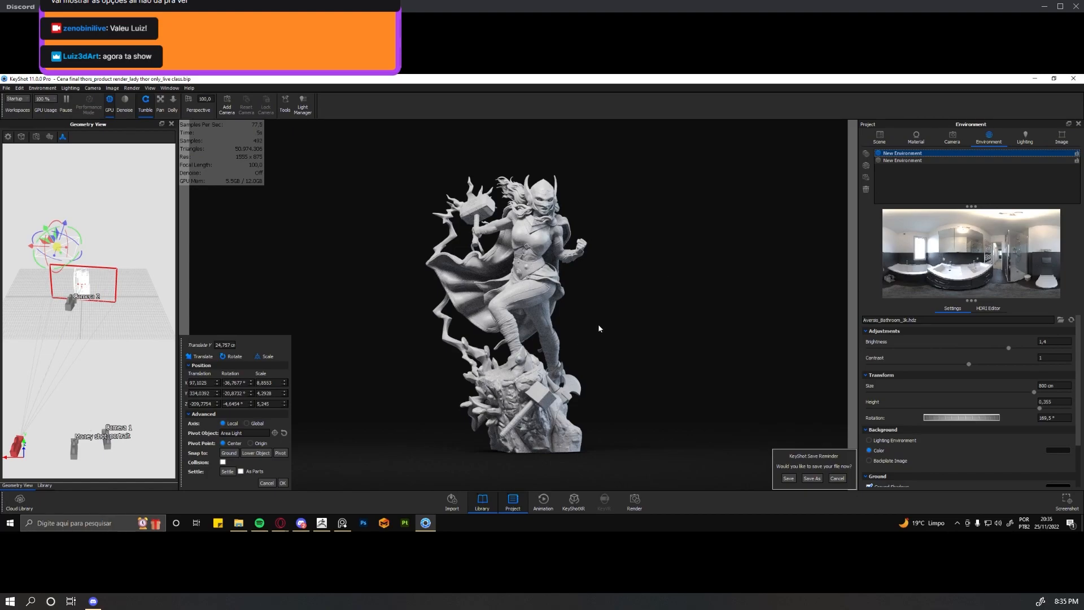
# Hide the Area Light so that only the bathroom environment lights the statue.
pyautogui.click(879, 138)
pyautogui.click(891, 201)
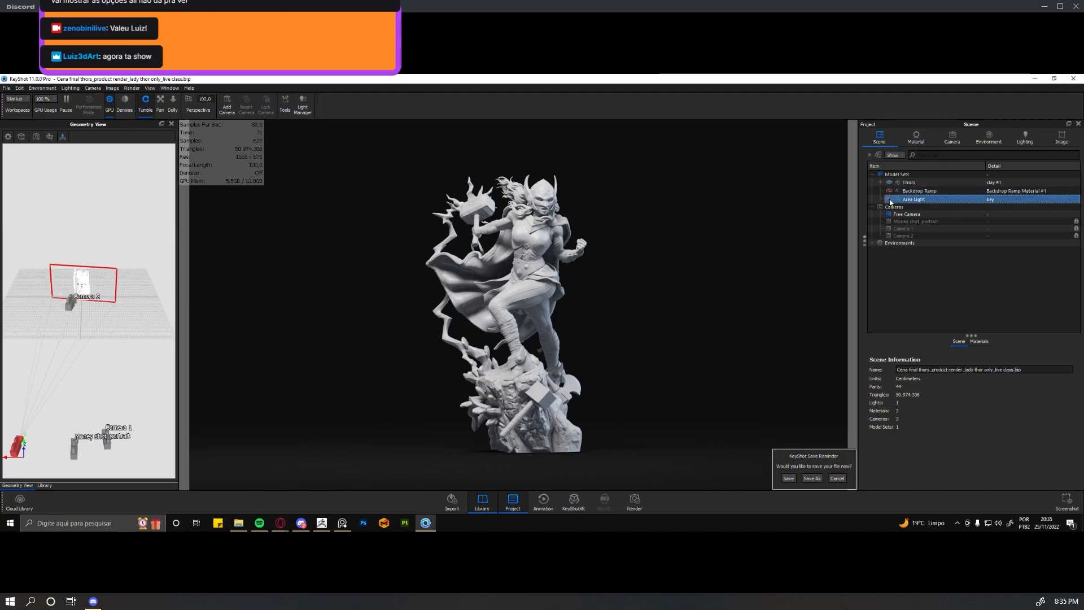
pyautogui.click(890, 200)
pyautogui.click(988, 139)
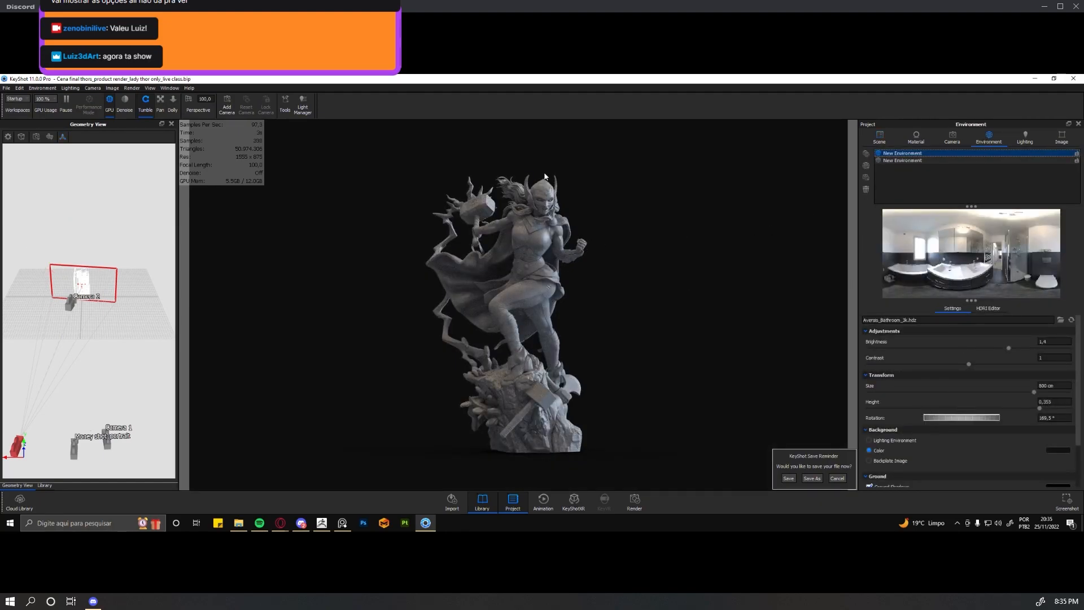
pyautogui.moveTo(525, 252); pyautogui.dragTo(545, 276)
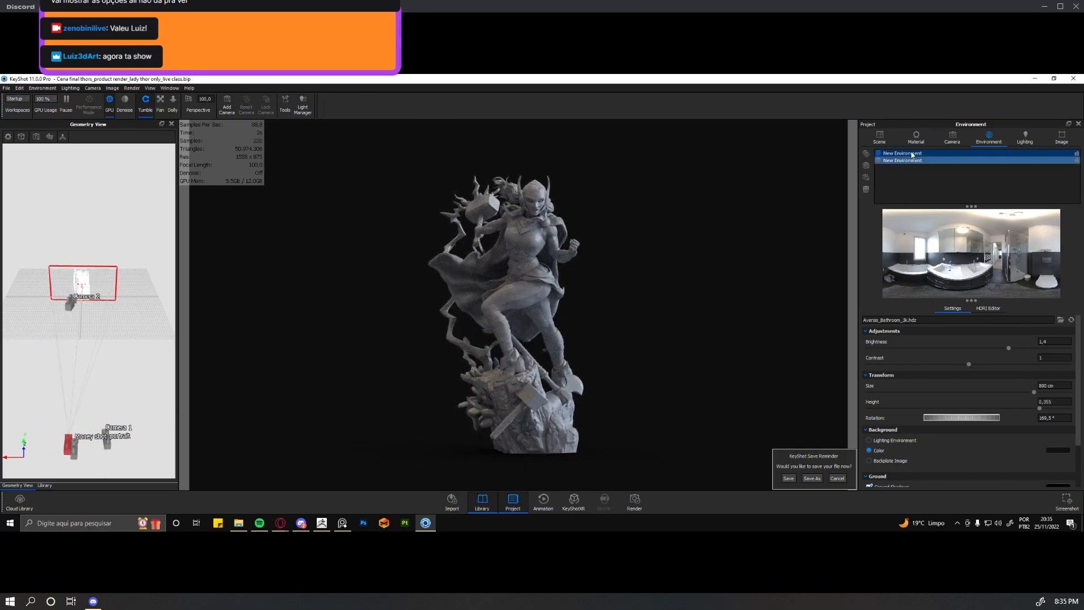
# Review the hidden Area Light's material properties, then return to the active environment's settings.
pyautogui.click(879, 137)
pyautogui.click(936, 201)
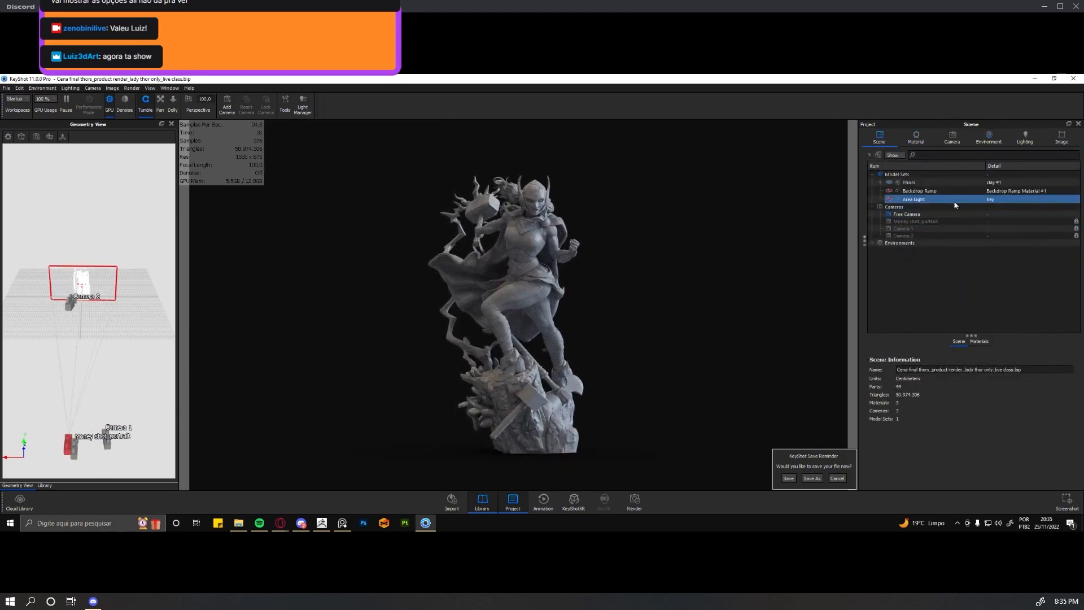
pyautogui.click(911, 143)
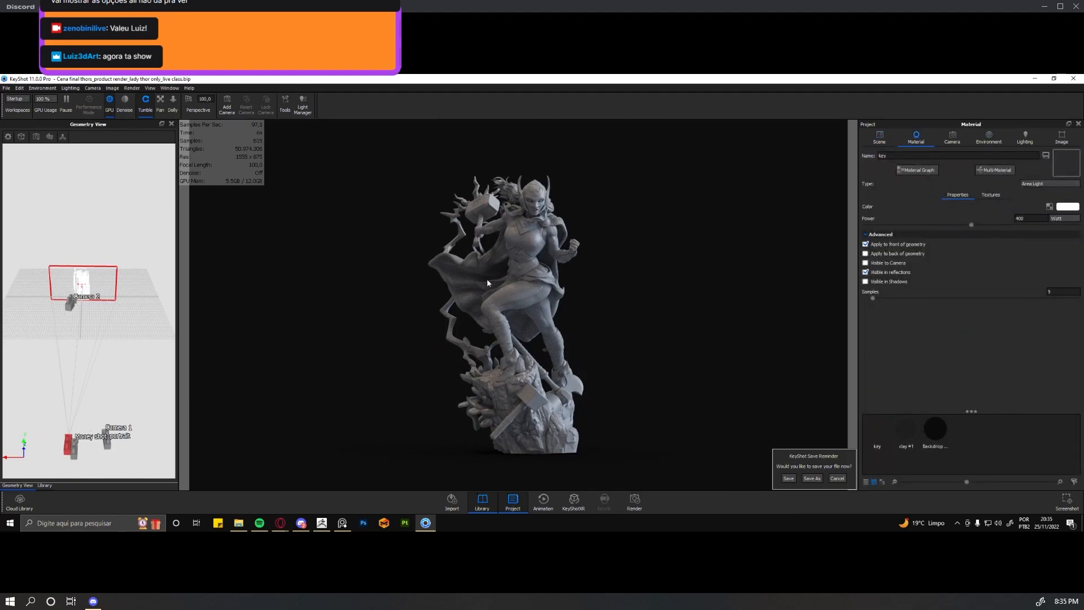
pyautogui.click(988, 139)
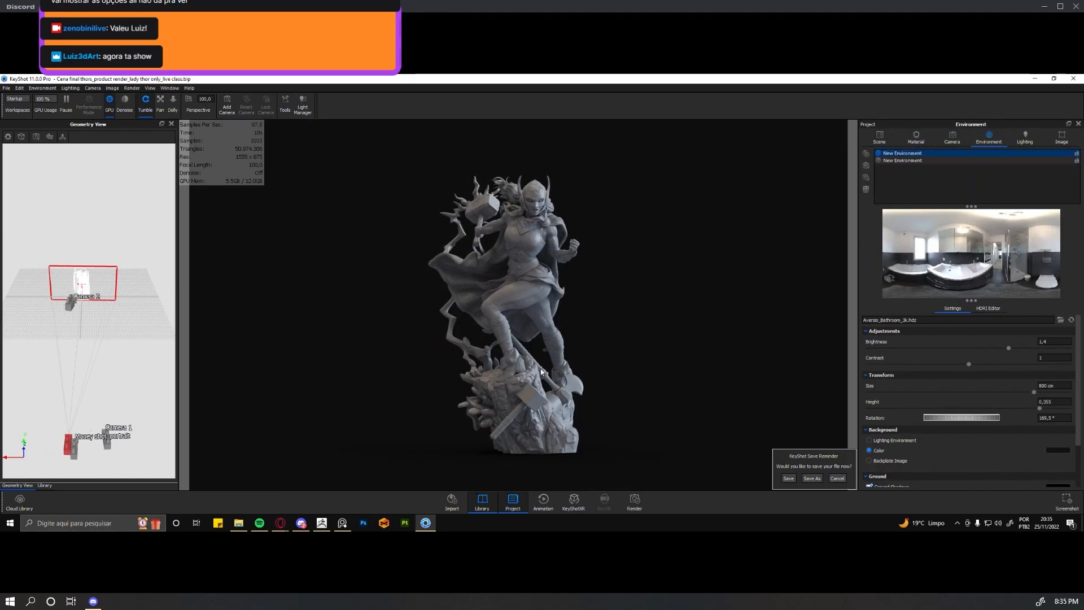
# Examine the library's environment maps, browsing the Interior and Outdoor categories, the complete collection and the preview of art_studio_2k.
pyautogui.click(45, 485)
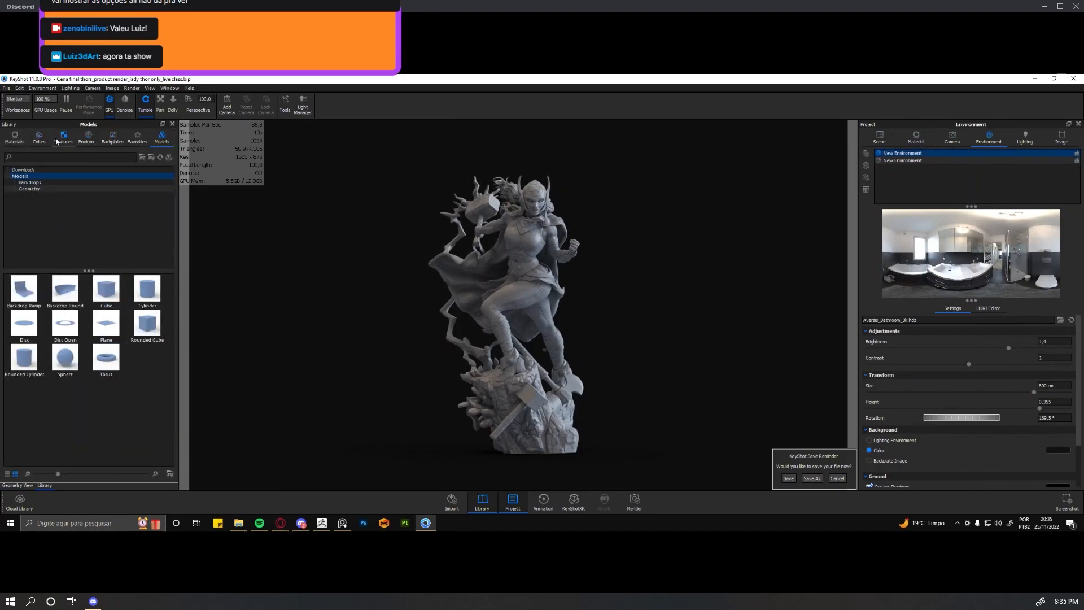
pyautogui.click(94, 139)
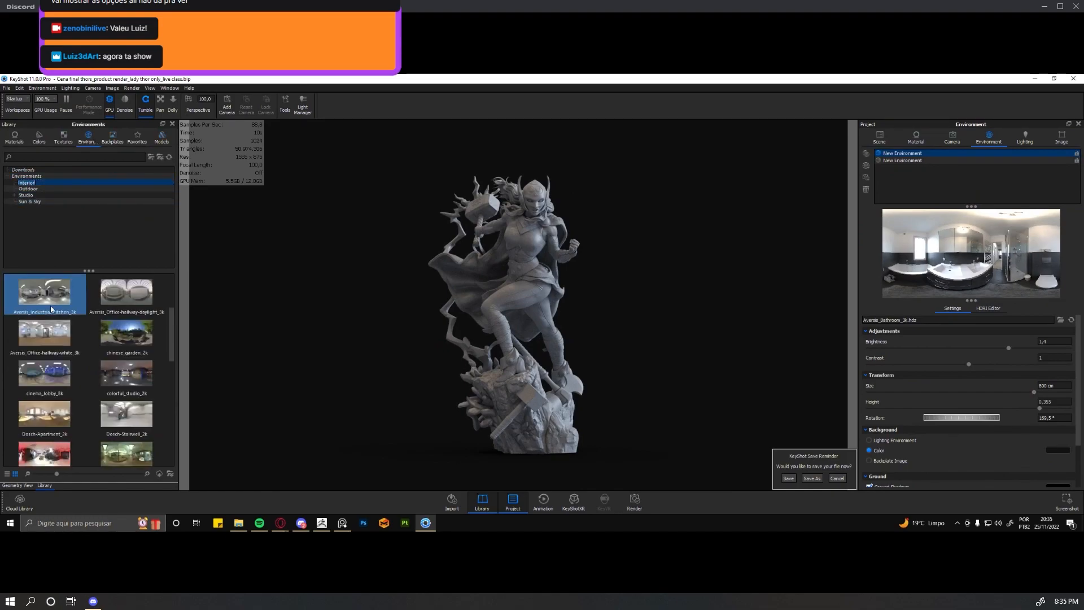
pyautogui.click(145, 347)
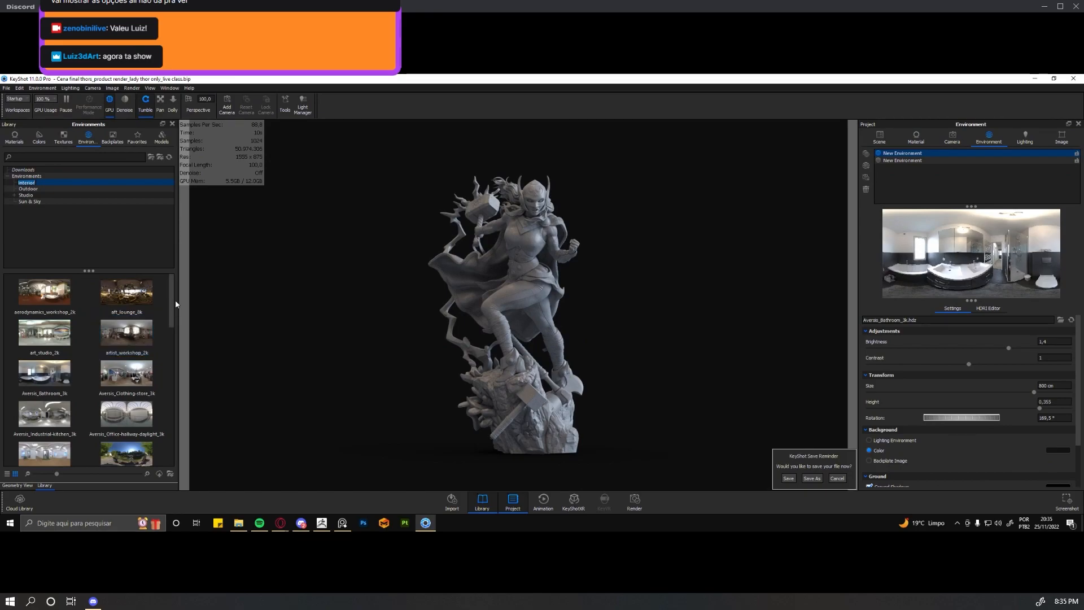
pyautogui.moveTo(172, 309); pyautogui.dragTo(169, 336)
pyautogui.click(27, 176)
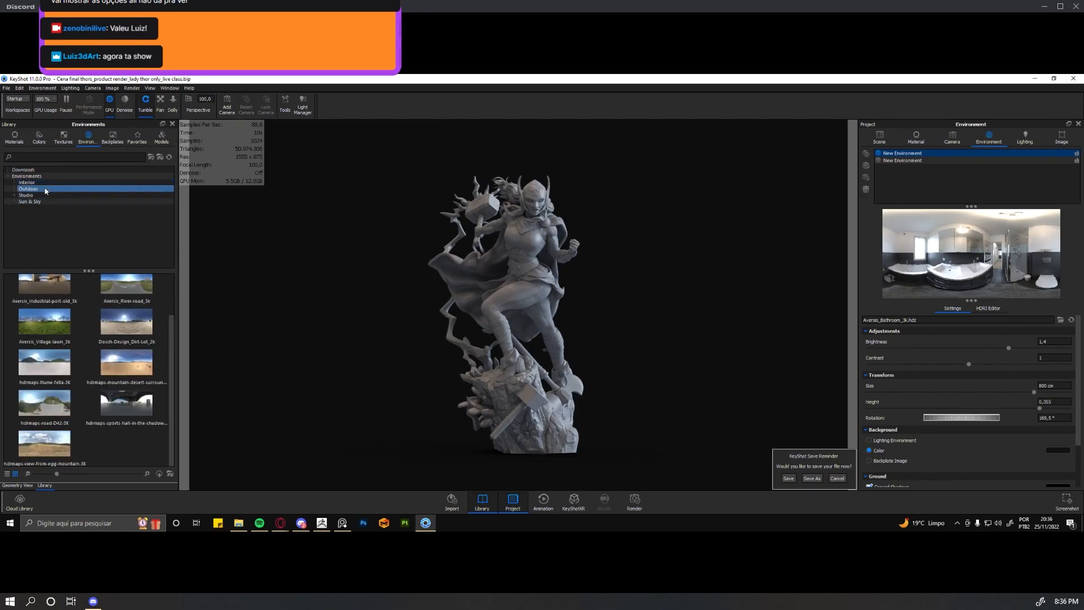
pyautogui.scroll(3, 50, 316)
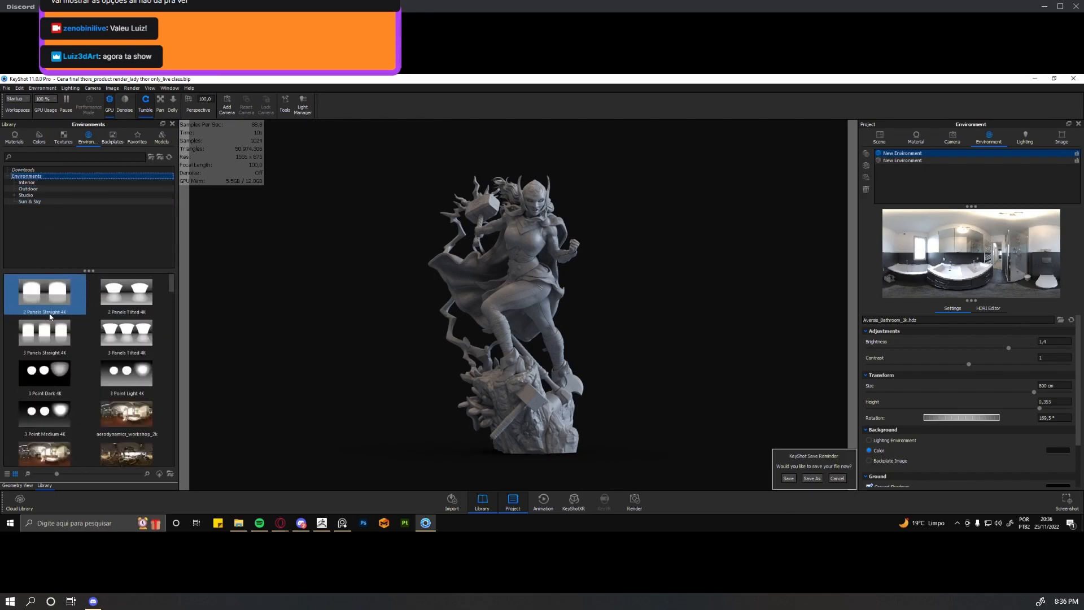
pyautogui.scroll(-12, 49, 316)
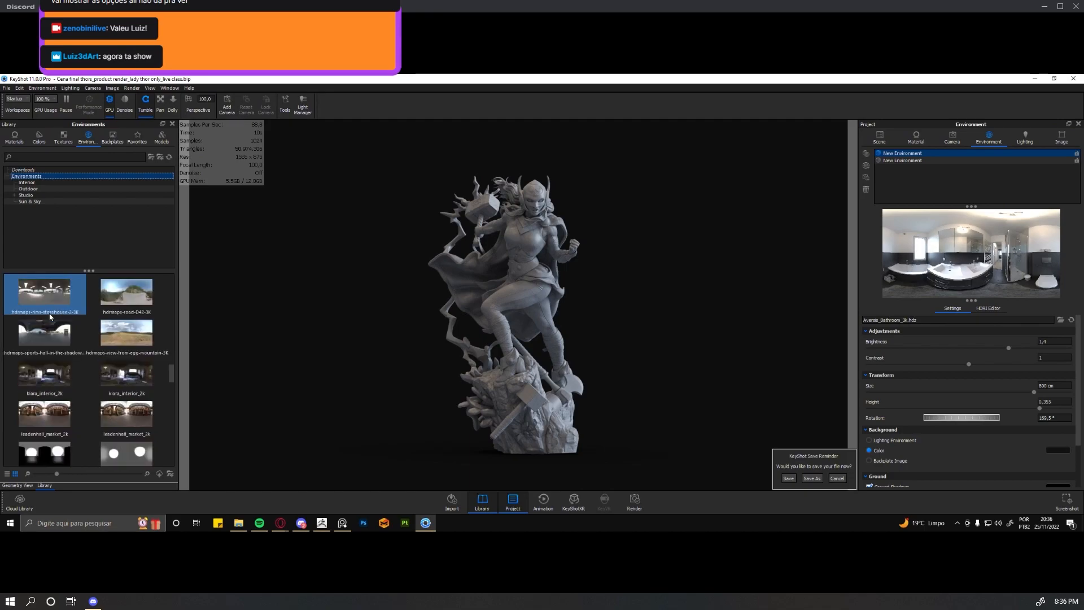
pyautogui.scroll(-6, 50, 316)
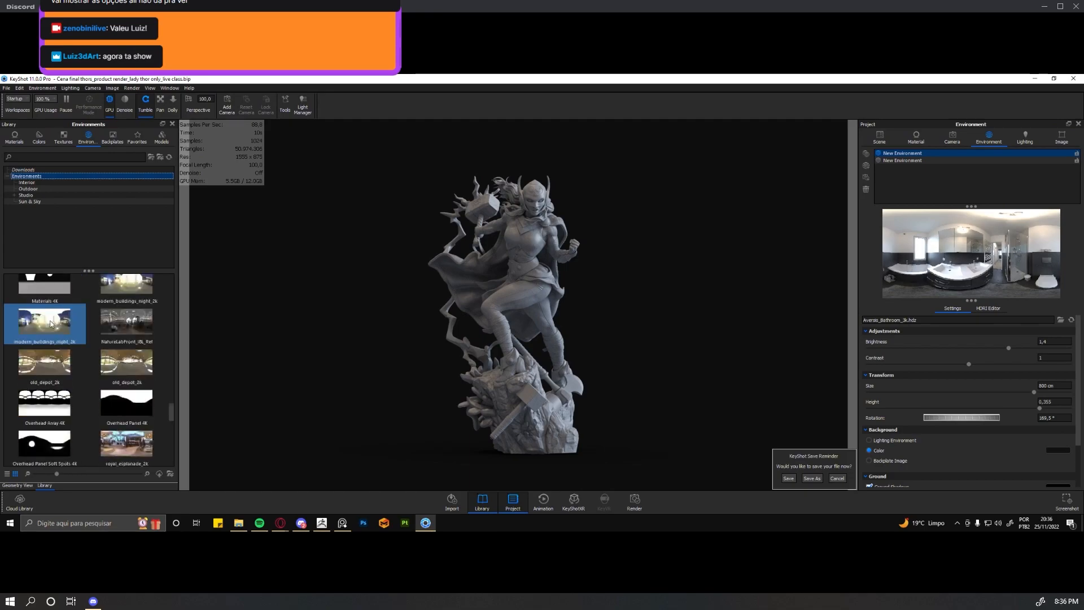
pyautogui.scroll(15, 65, 385)
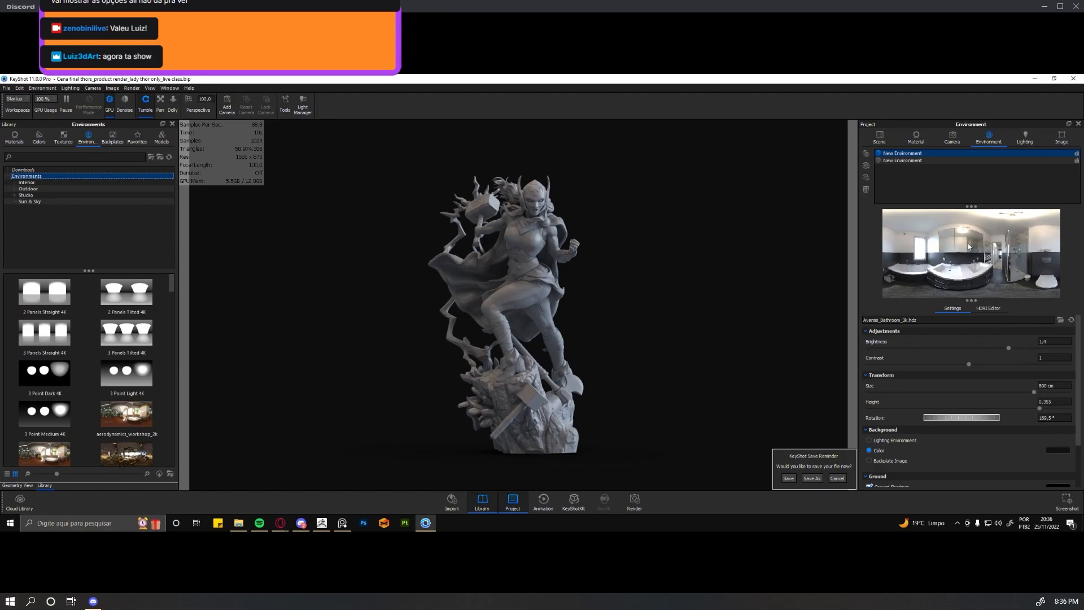
pyautogui.click(55, 202)
pyautogui.click(27, 182)
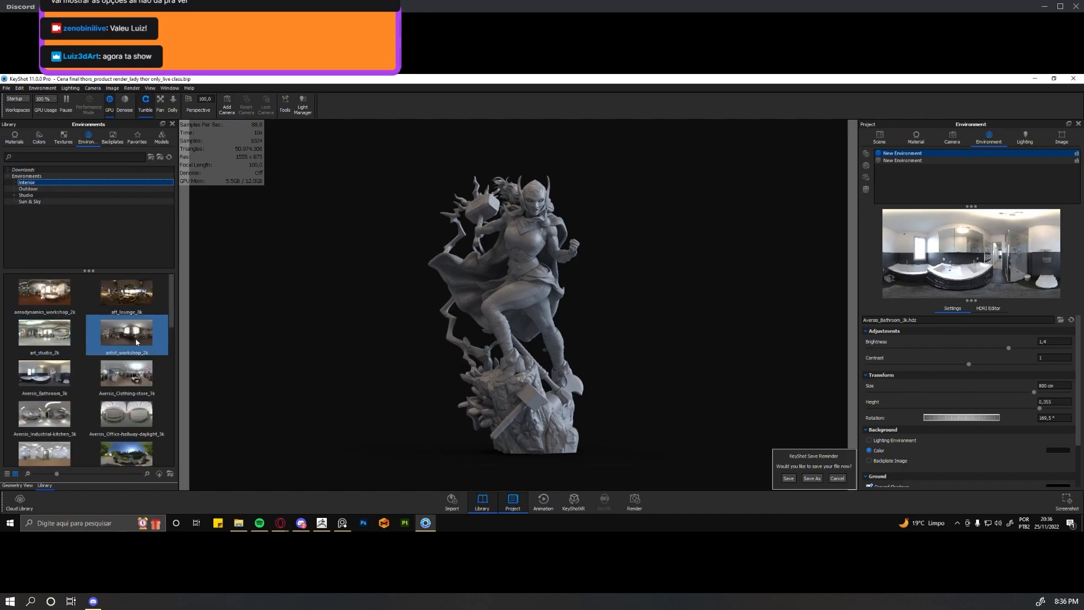
pyautogui.moveTo(60, 346)
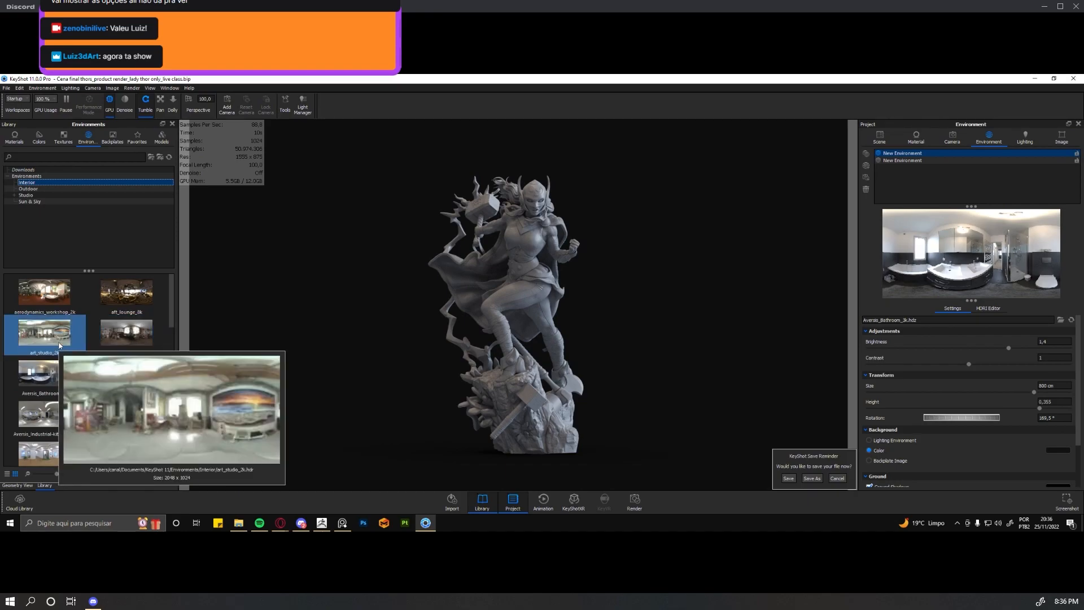
# Display the lighting environment instead of a solid color as the background of the bathroom environment.
pyautogui.moveTo(61, 375)
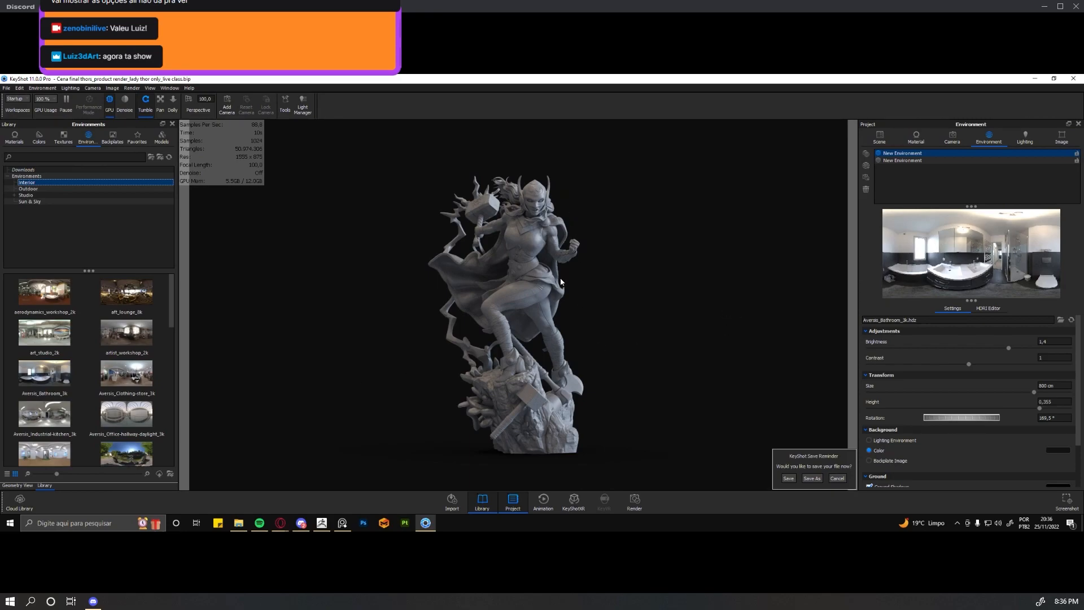
pyautogui.click(908, 442)
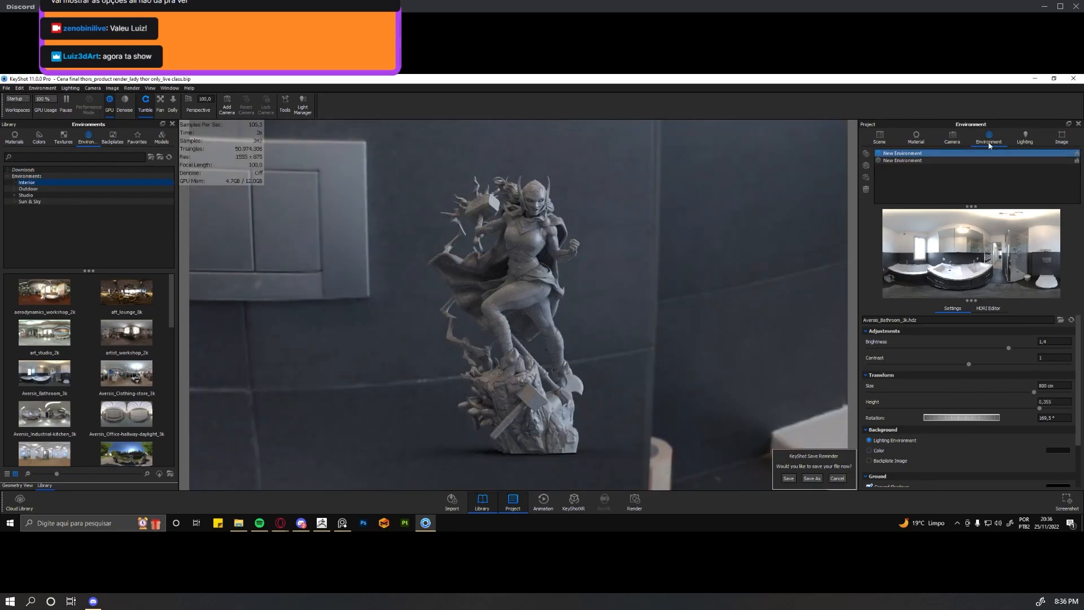
pyautogui.click(878, 451)
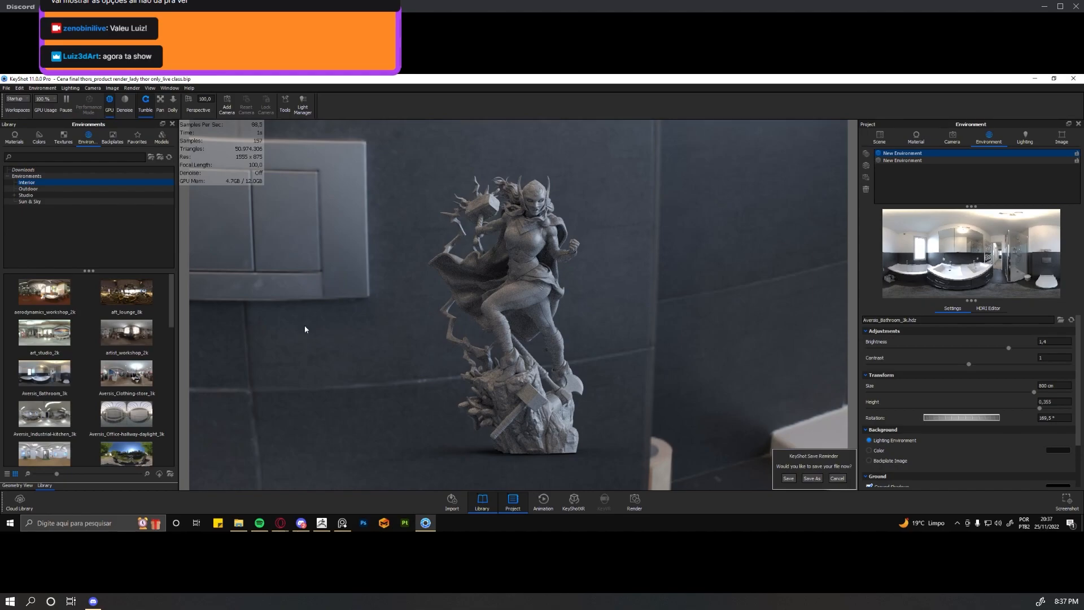
# Pull the free camera far back from the statue and orbit around it to examine the bathroom environment dome.
pyautogui.click(952, 138)
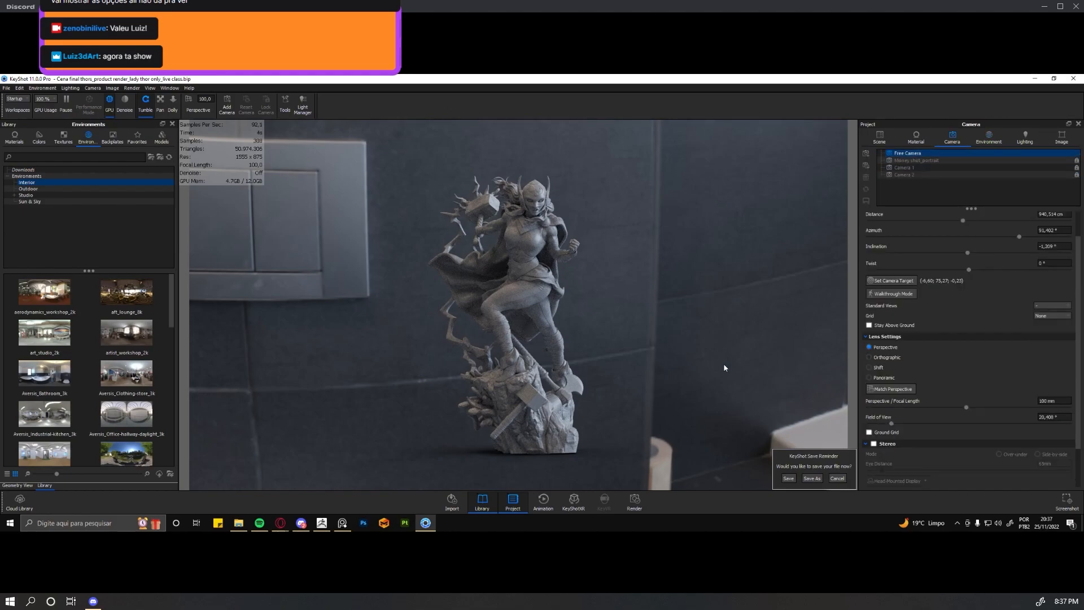
pyautogui.scroll(-10, 723, 364)
pyautogui.scroll(-3, 693, 347)
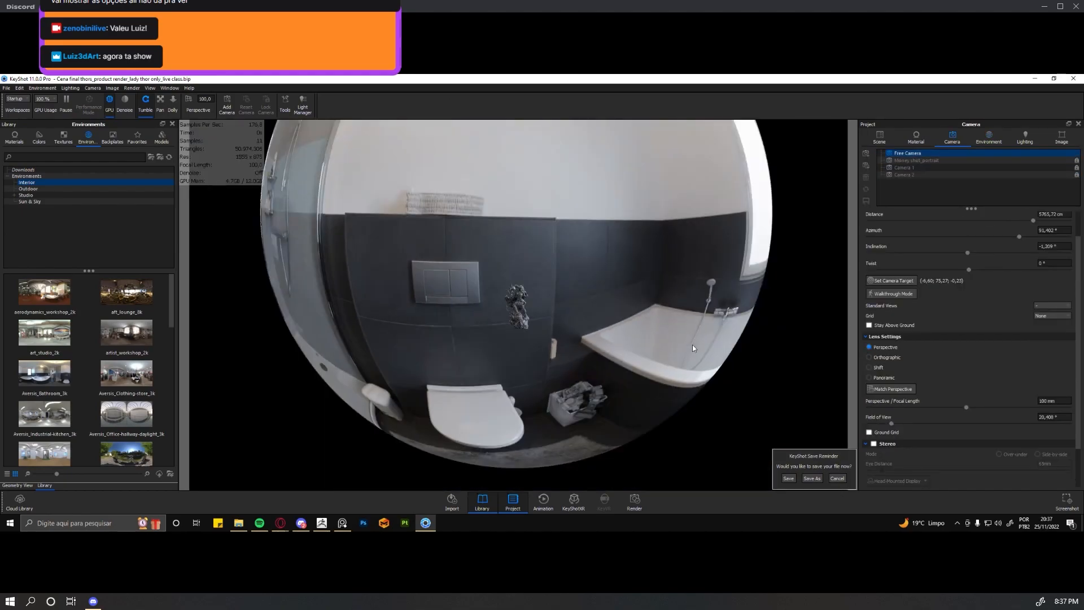
pyautogui.moveTo(578, 358); pyautogui.dragTo(726, 360)
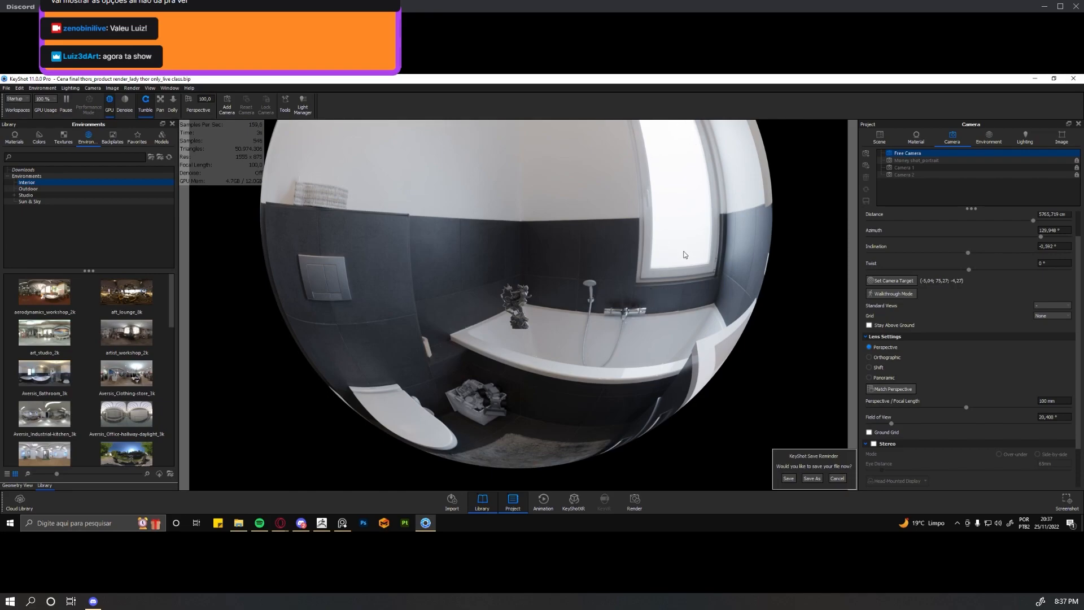
pyautogui.moveTo(657, 338); pyautogui.dragTo(565, 345)
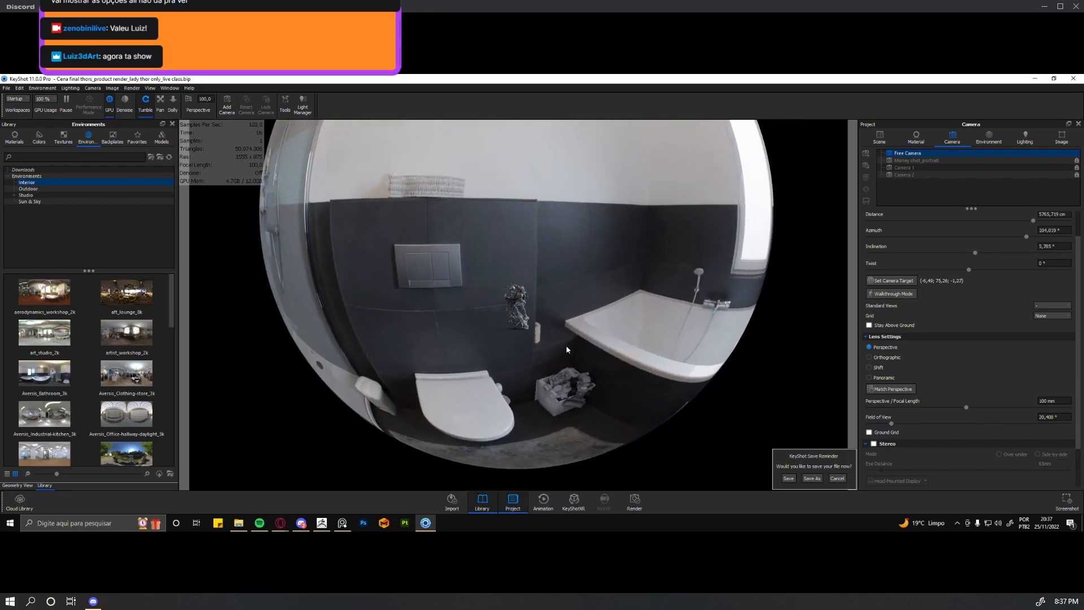
pyautogui.scroll(1, 984, 308)
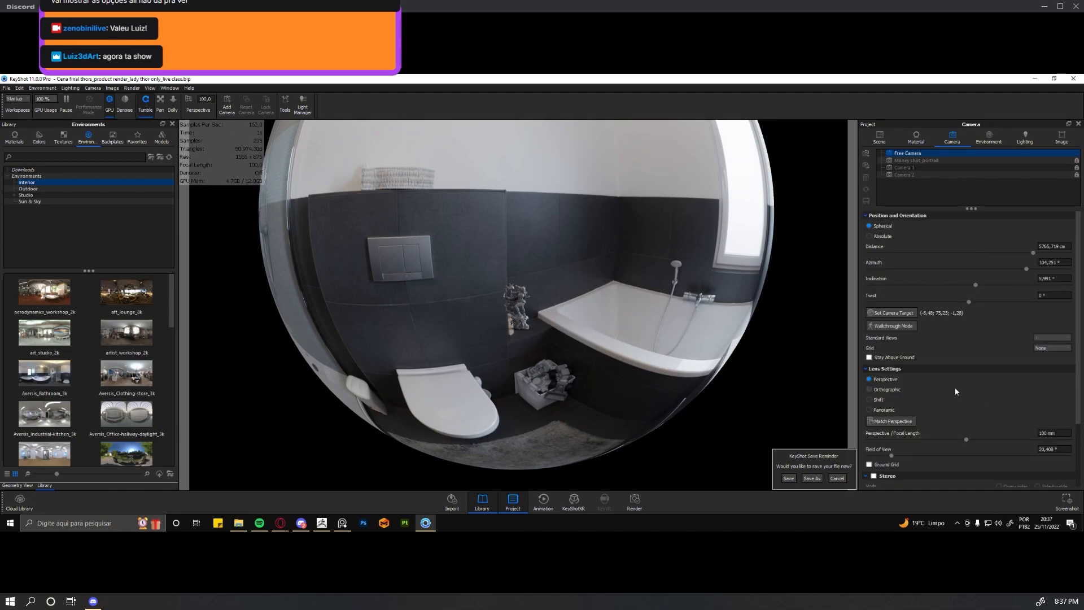
# Rotate the Aversis_Bathroom_3k environment to 164° around the statue.
pyautogui.click(989, 138)
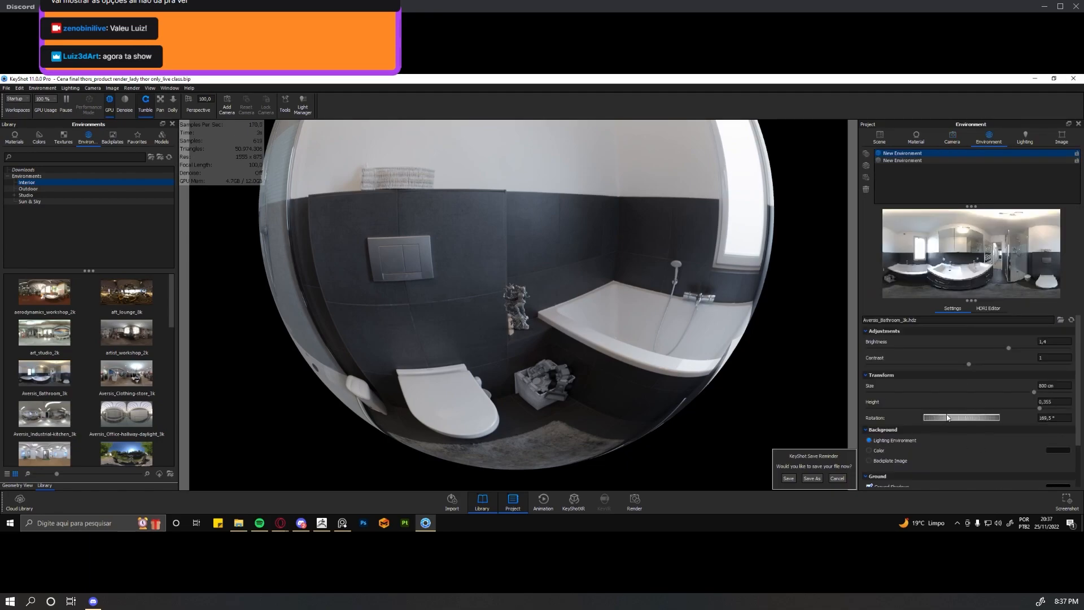
pyautogui.doubleClick(1063, 416)
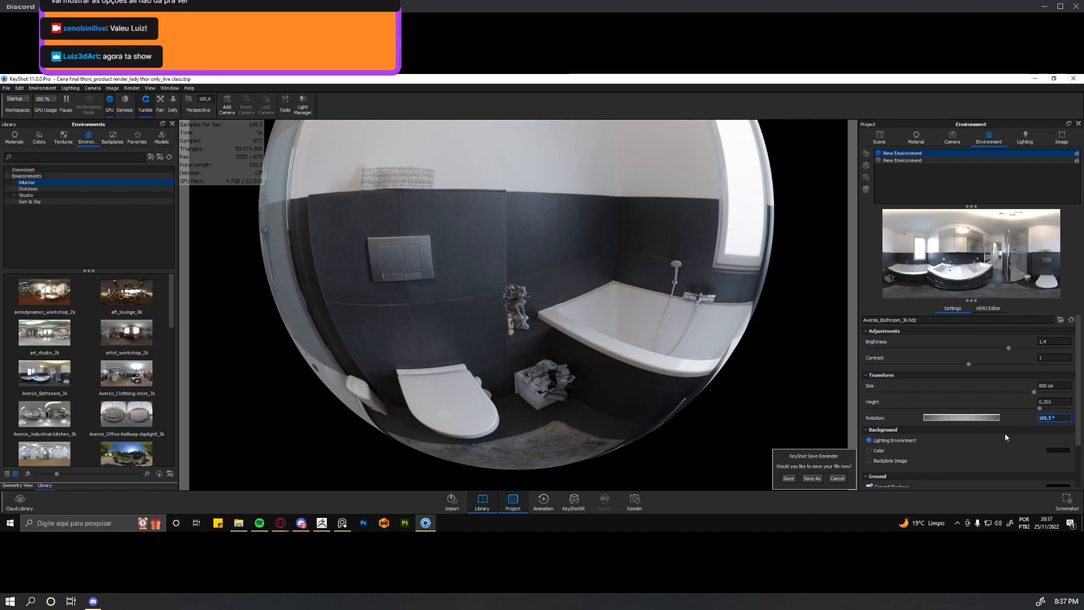
pyautogui.moveTo(965, 420)
pyautogui.mouseDown()
pyautogui.moveTo(976, 422)
pyautogui.moveTo(913, 418)
pyautogui.moveTo(991, 425)
pyautogui.moveTo(957, 425)
pyautogui.mouseUp()
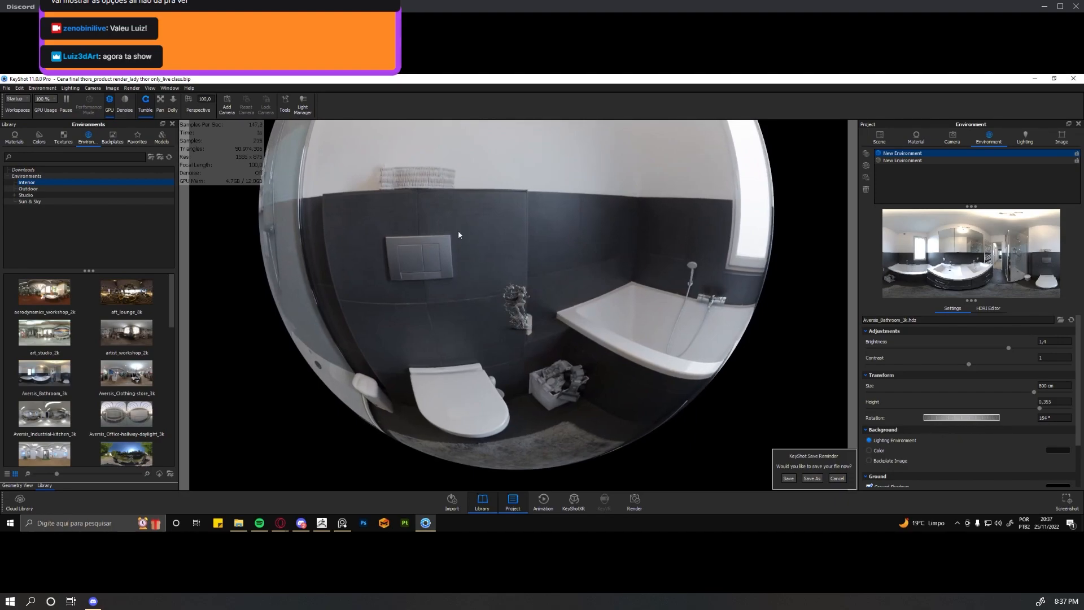
pyautogui.moveTo(963, 419); pyautogui.dragTo(963, 419)
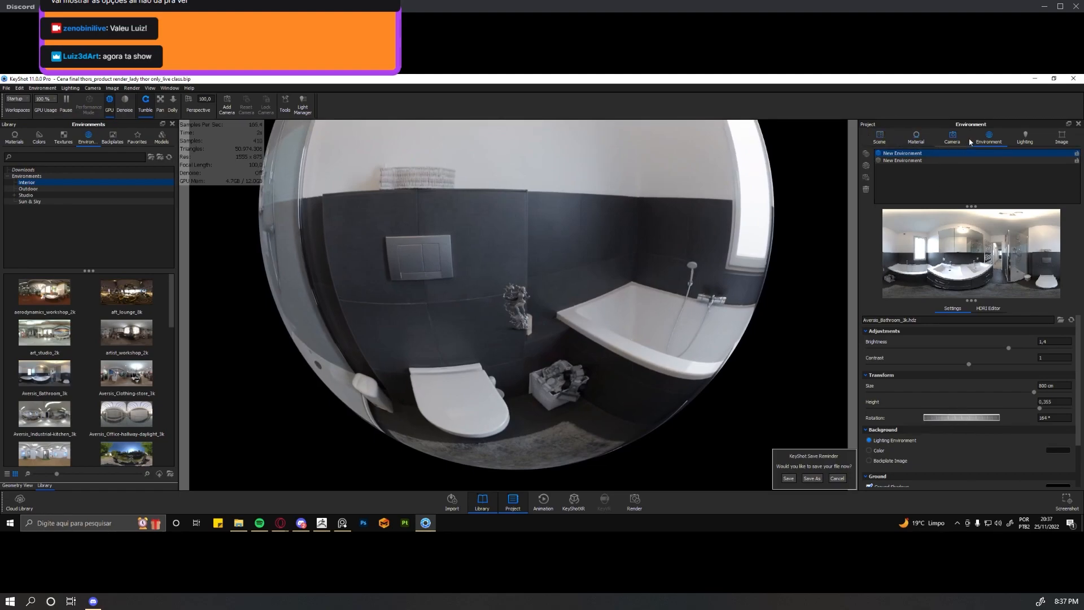
# Switch the view to the saved Money shot_portrait camera.
pyautogui.click(880, 139)
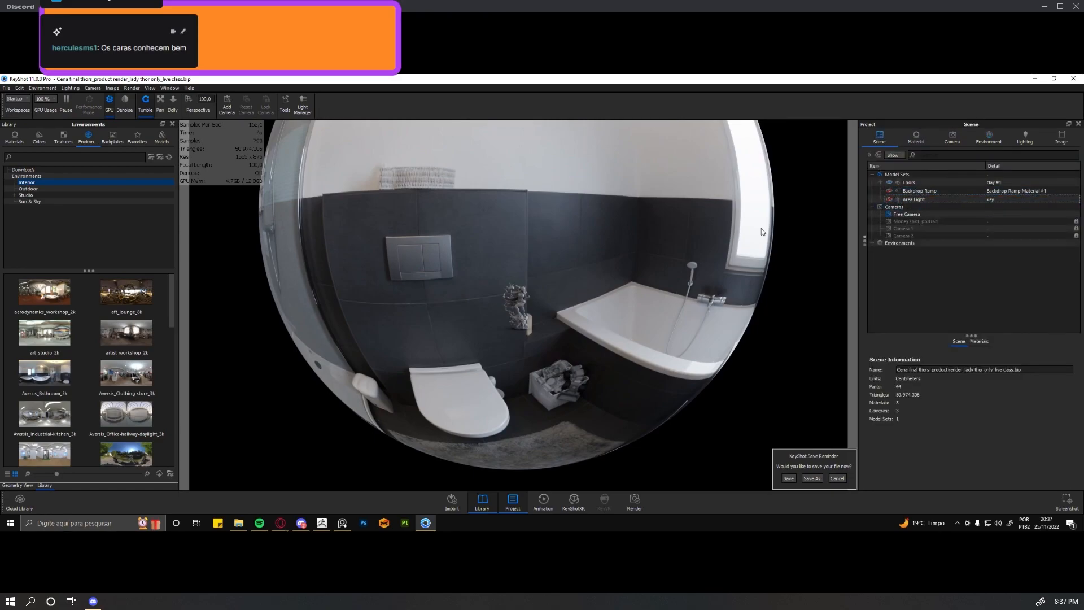
pyautogui.click(997, 137)
pyautogui.click(953, 138)
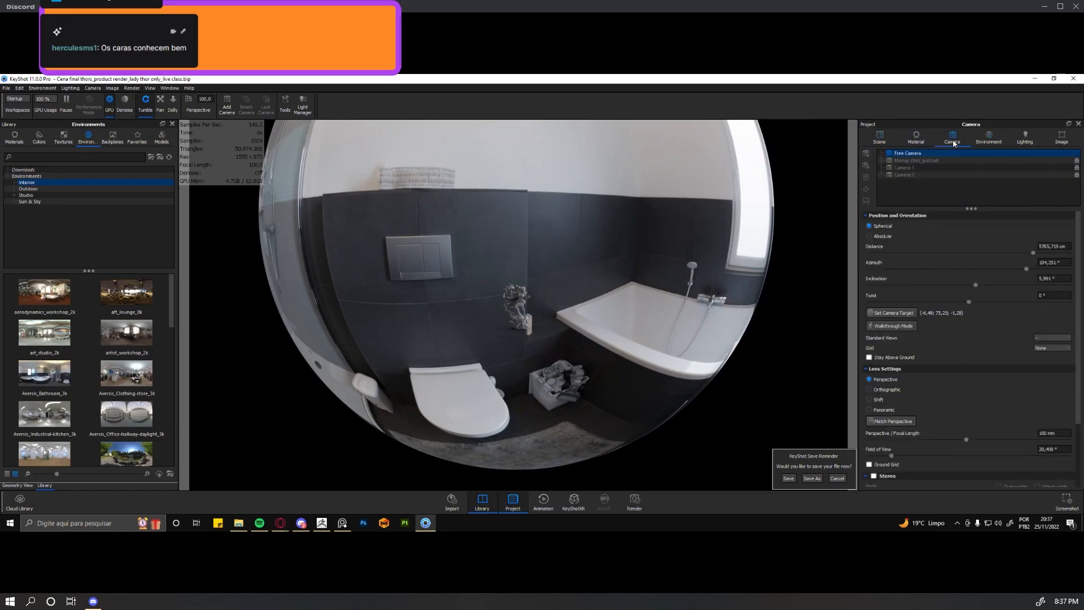
pyautogui.click(916, 160)
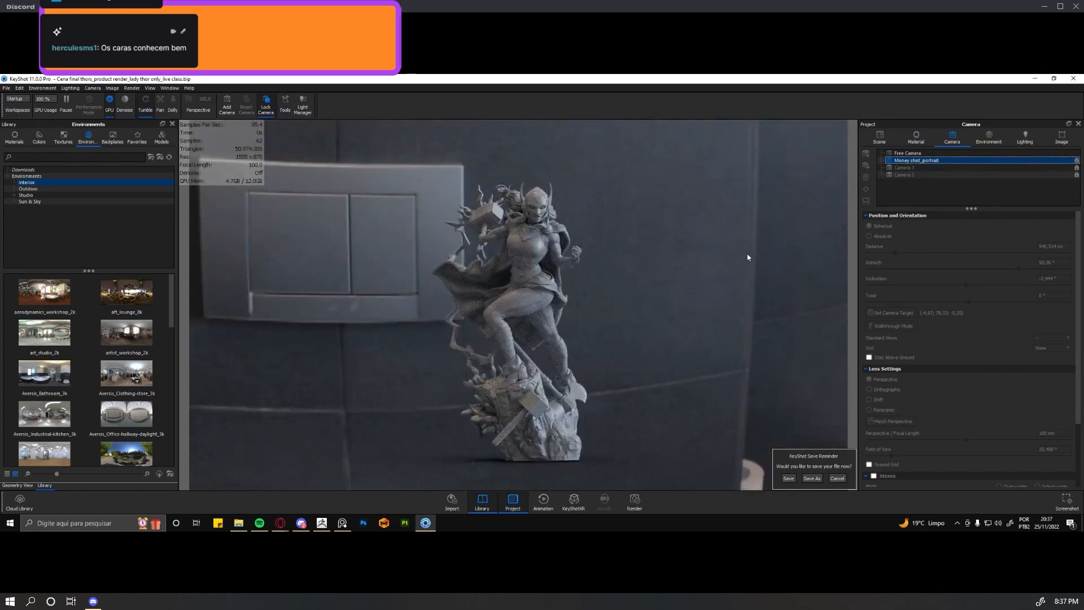
# Activate the empty black environment in place of the bathroom one and check the scene items.
pyautogui.click(879, 139)
pyautogui.click(926, 192)
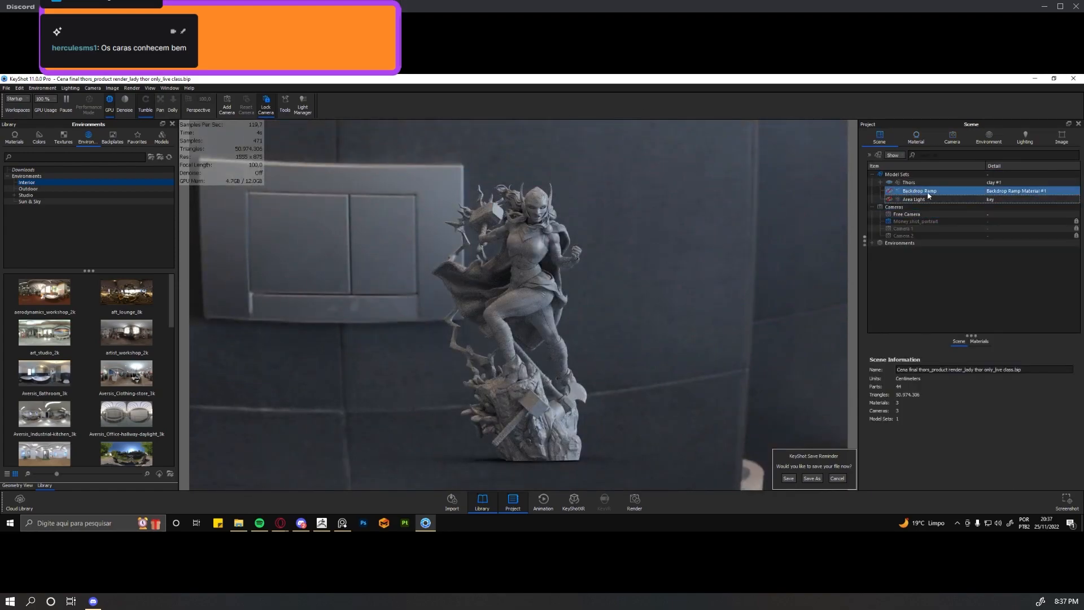
pyautogui.click(988, 138)
pyautogui.click(909, 160)
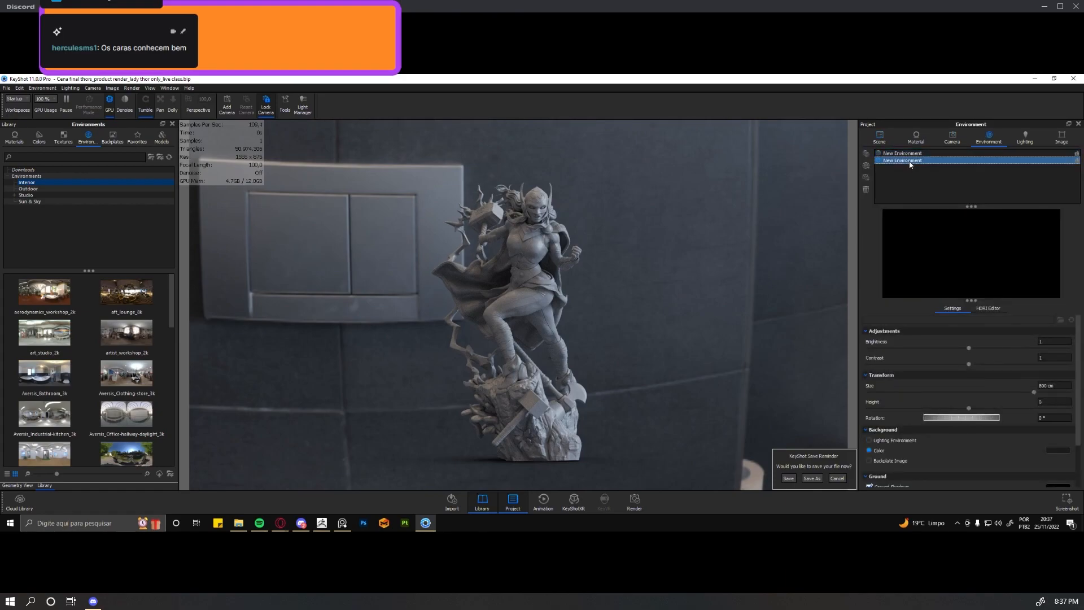
pyautogui.click(886, 139)
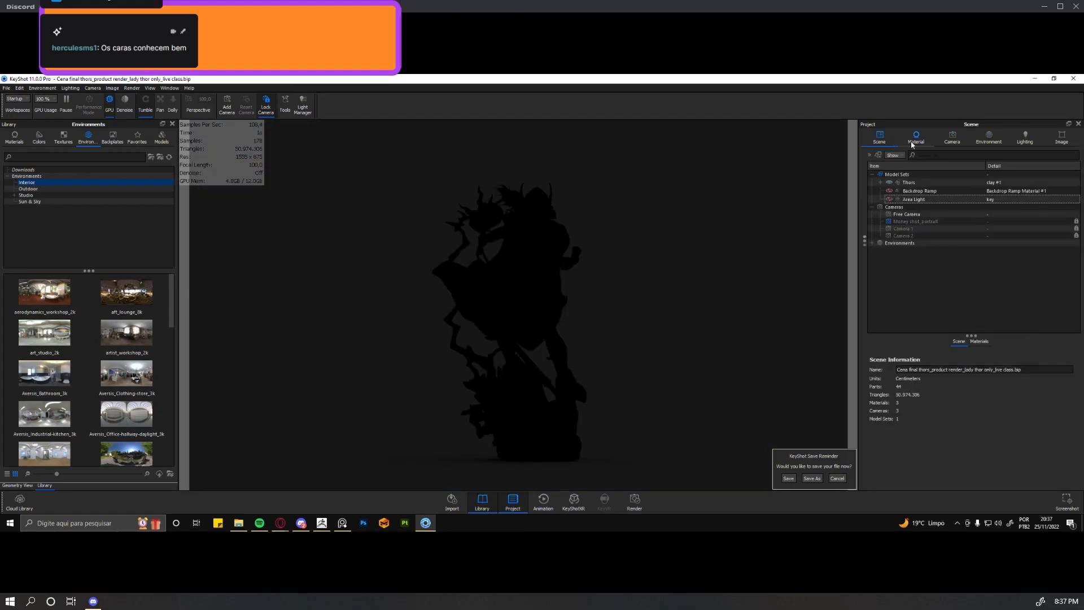
pyautogui.click(989, 138)
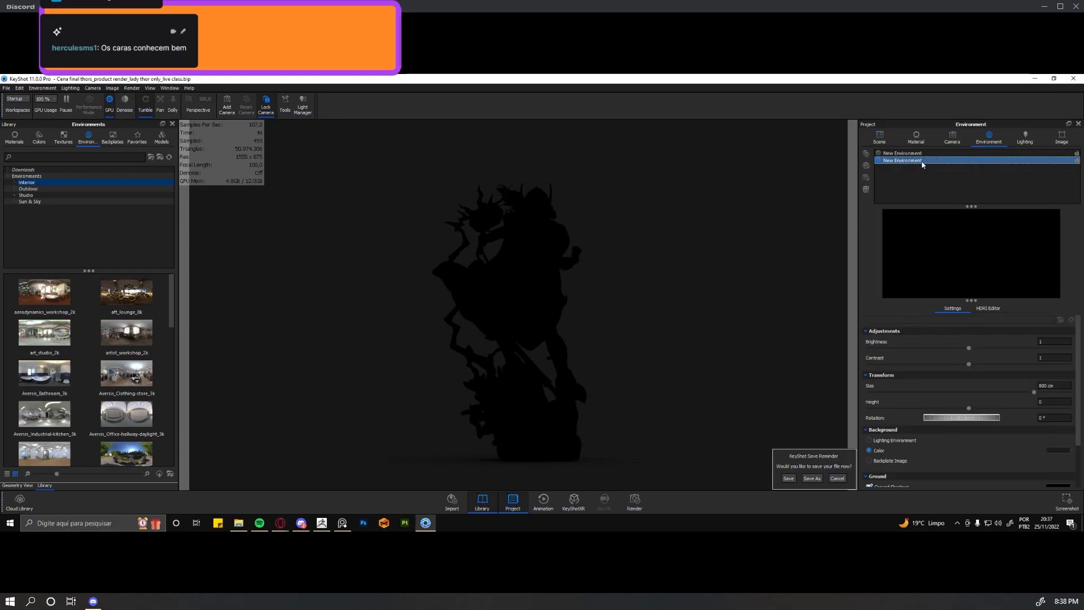
# Make the Area Light and the Backdrop Ramp visible in the scene.
pyautogui.click(879, 139)
pyautogui.click(890, 200)
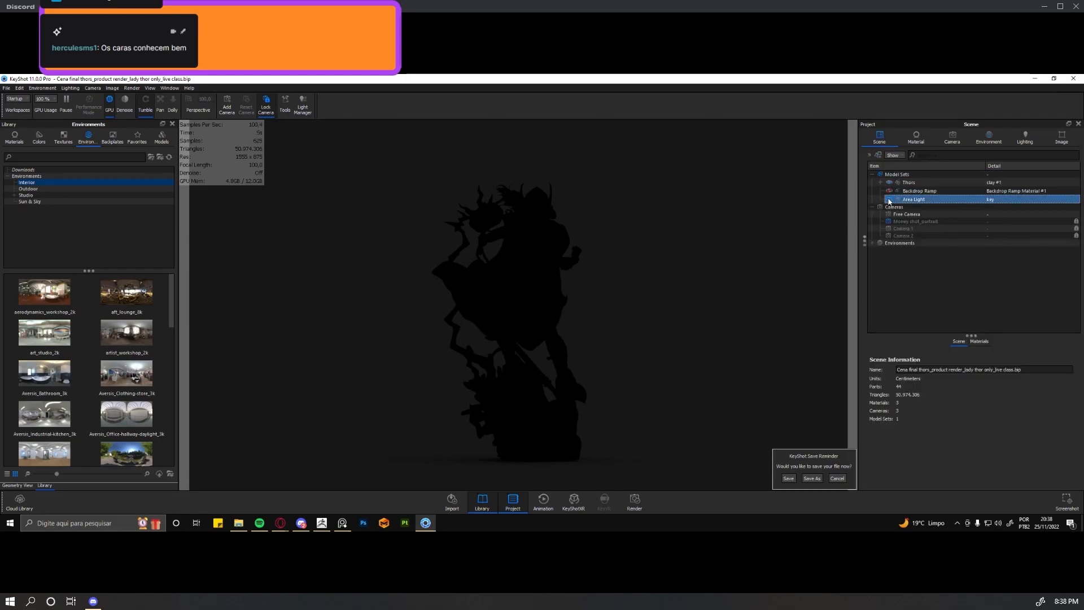
pyautogui.click(890, 200)
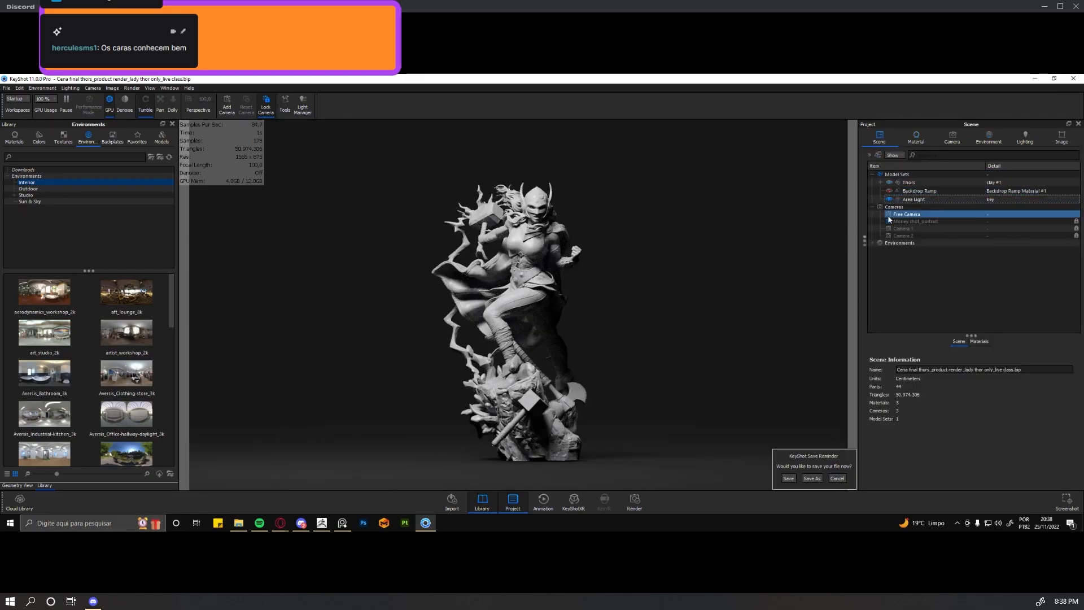
pyautogui.click(890, 192)
pyautogui.click(890, 192)
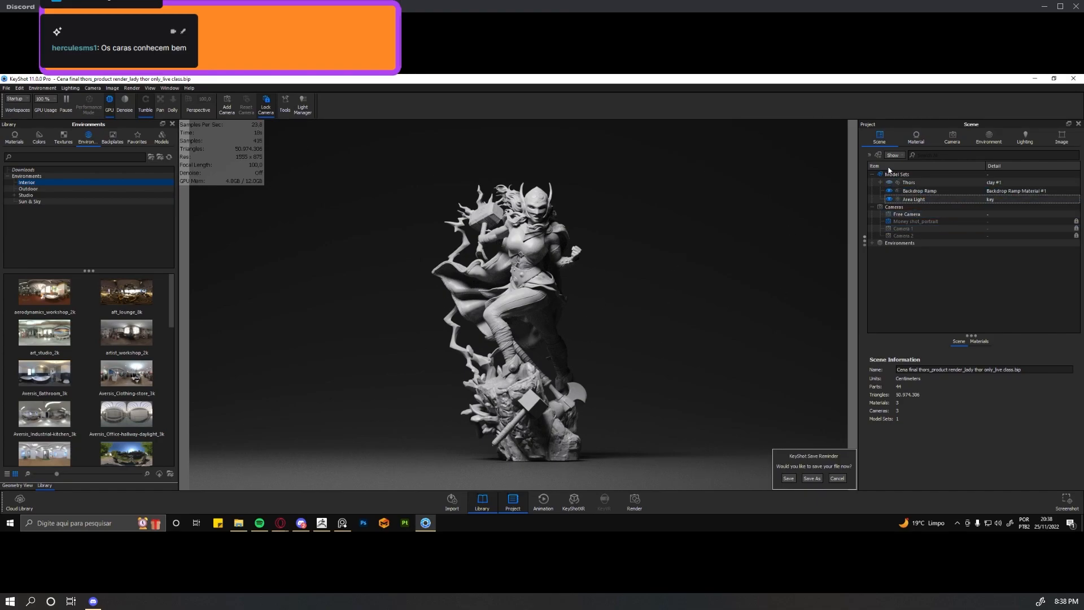
# Activate the Aversis_Bathroom_3k environment together with the key Area Light, and check the camera list and scene items.
pyautogui.click(986, 140)
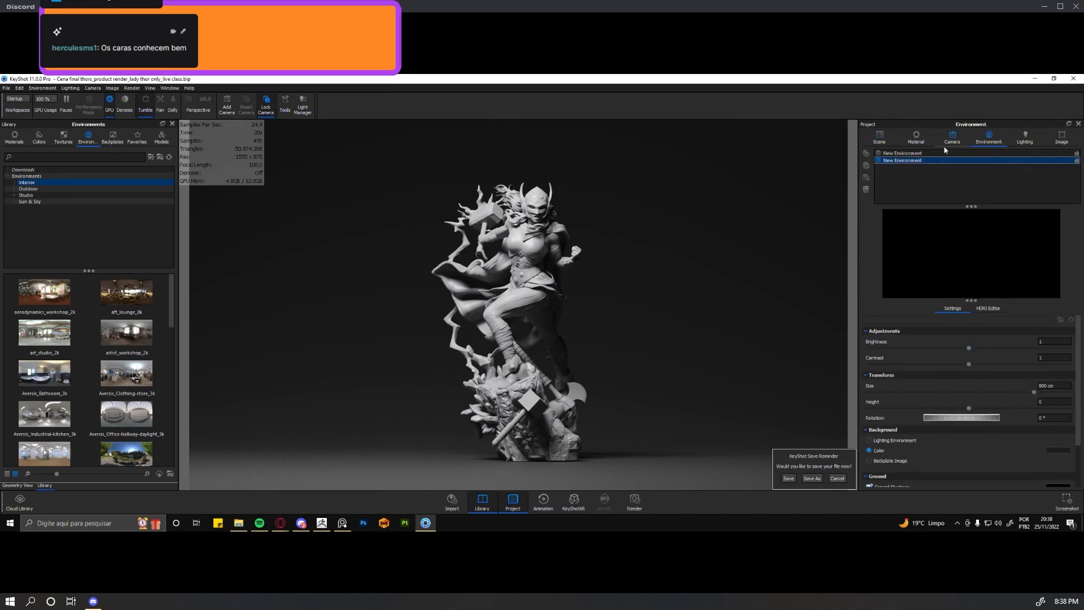
pyautogui.click(927, 153)
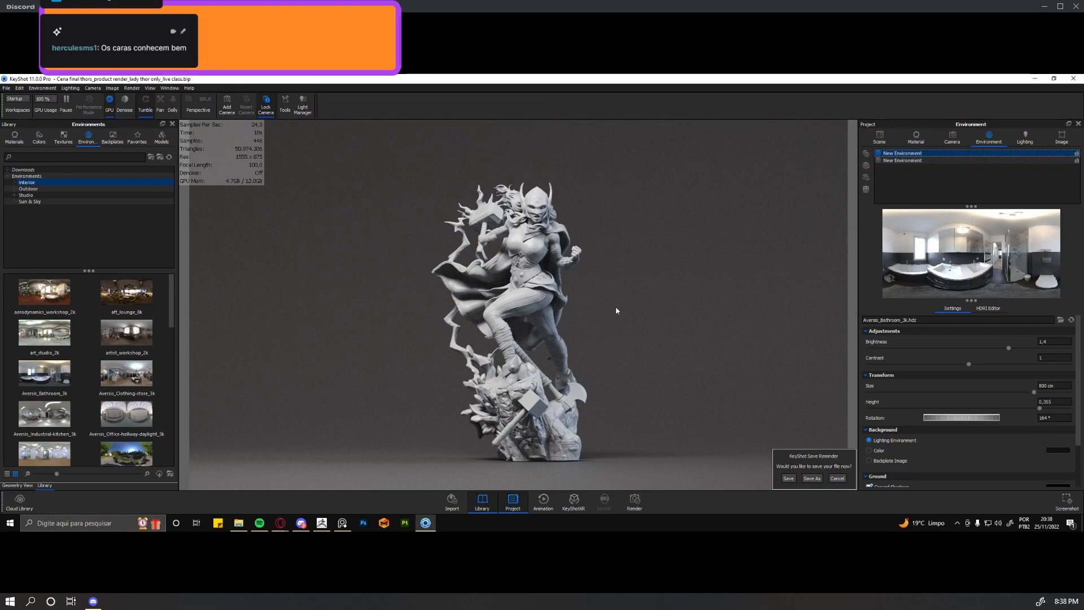
pyautogui.click(952, 140)
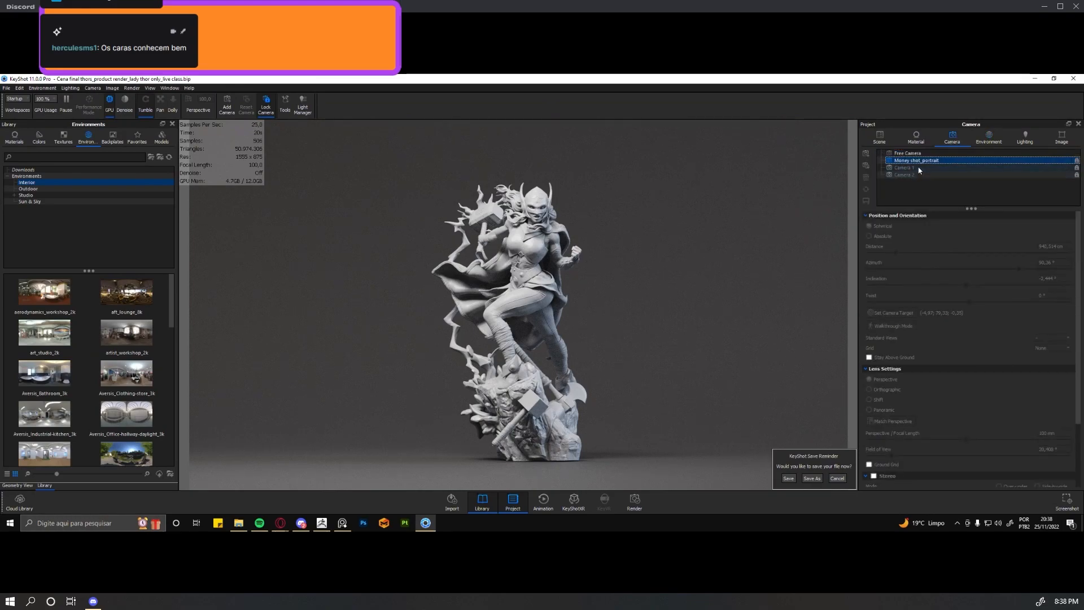
pyautogui.click(887, 143)
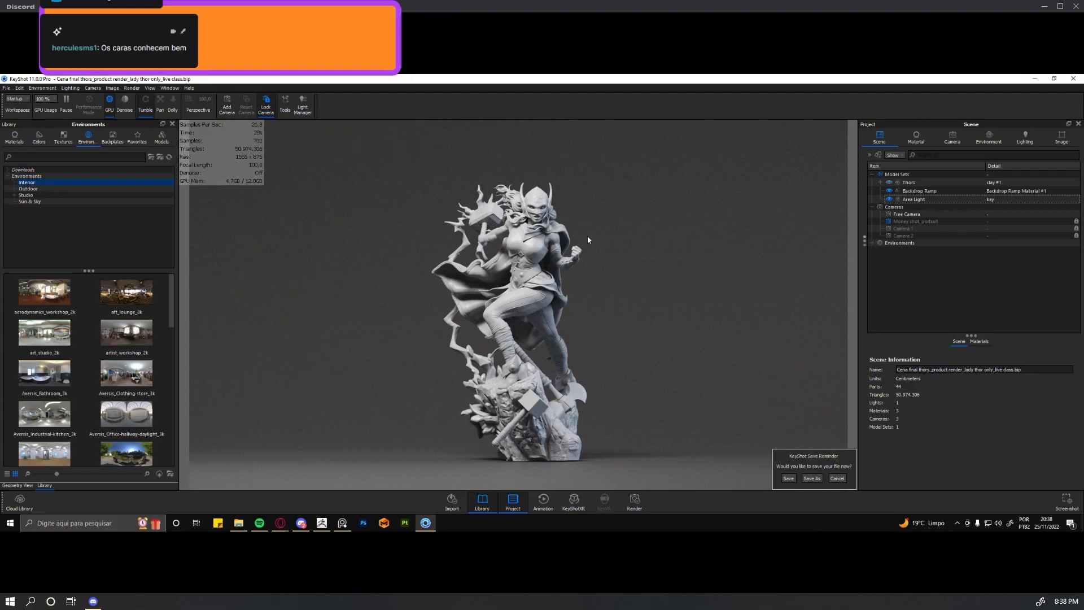
# Review the environment settings, the Area Light in the scene tree, the Geometry View and the materials library.
pyautogui.click(974, 143)
pyautogui.click(879, 142)
pyautogui.click(974, 143)
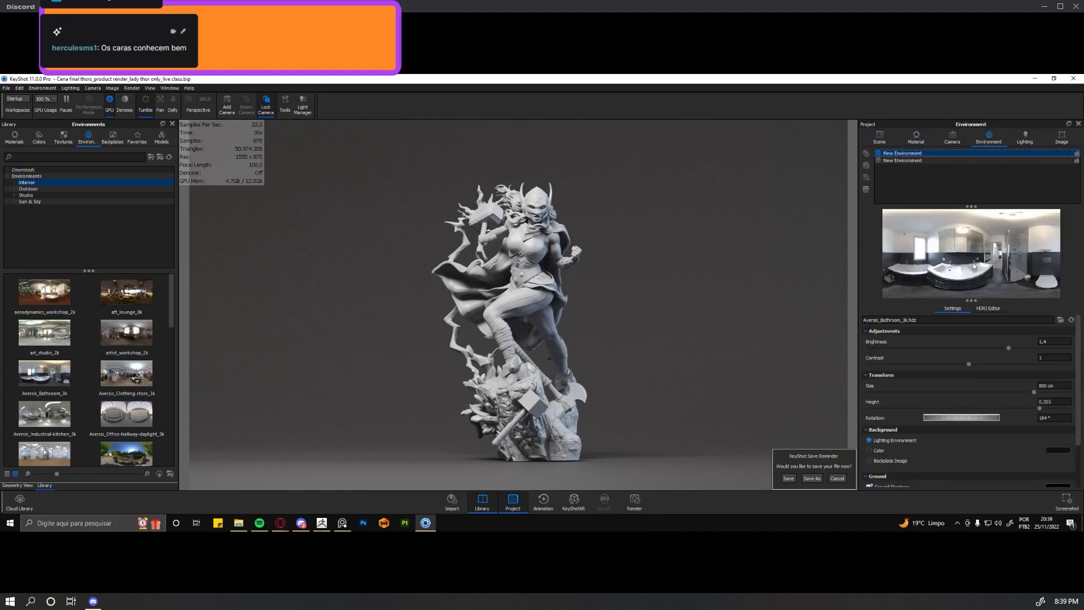
pyautogui.click(879, 139)
pyautogui.click(913, 199)
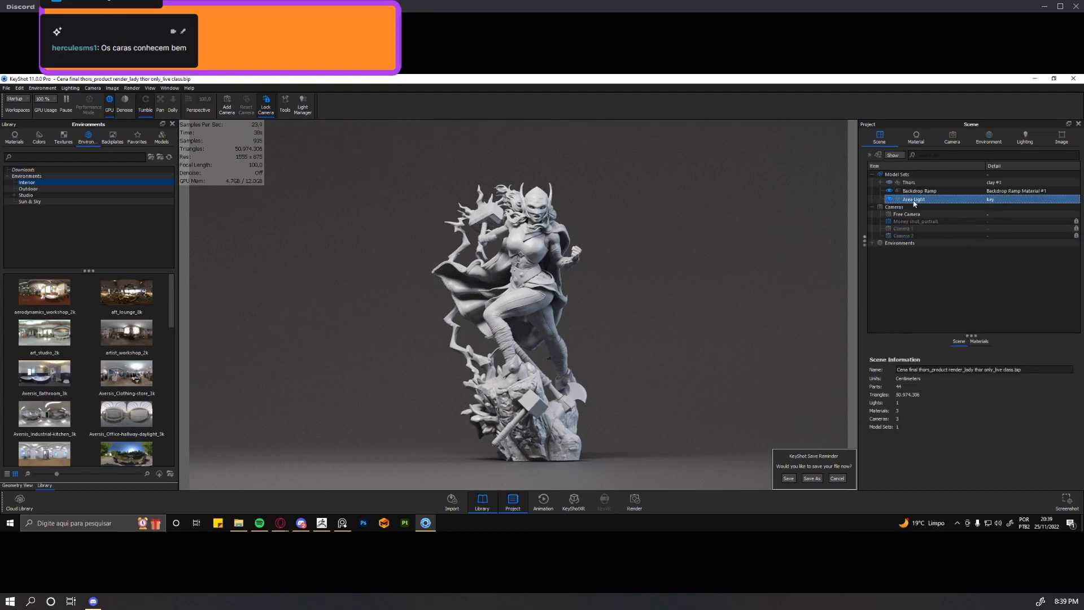
pyautogui.click(16, 485)
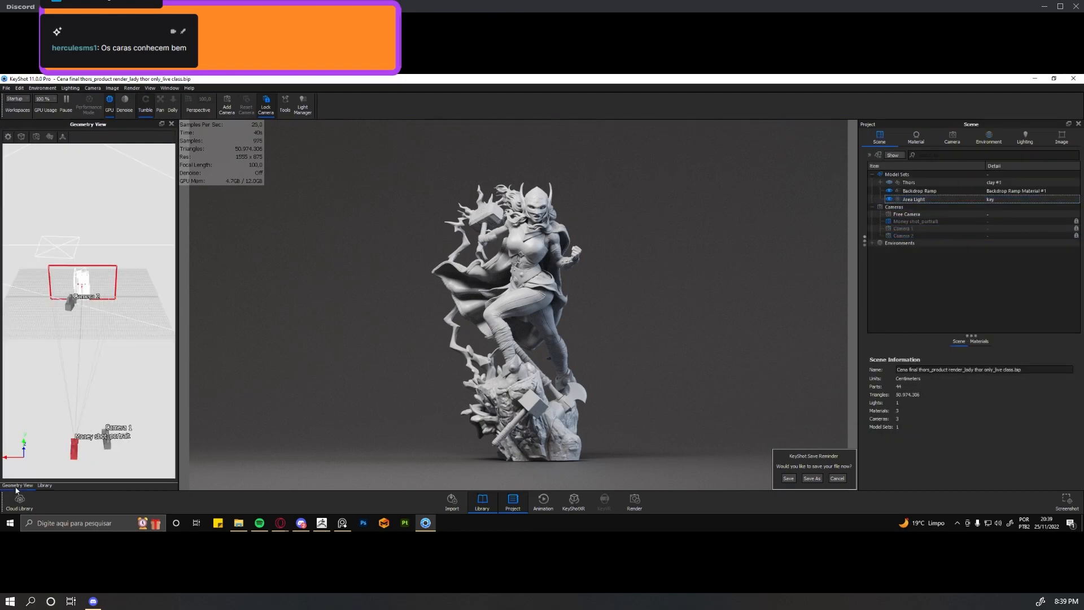
pyautogui.click(44, 485)
pyautogui.click(22, 139)
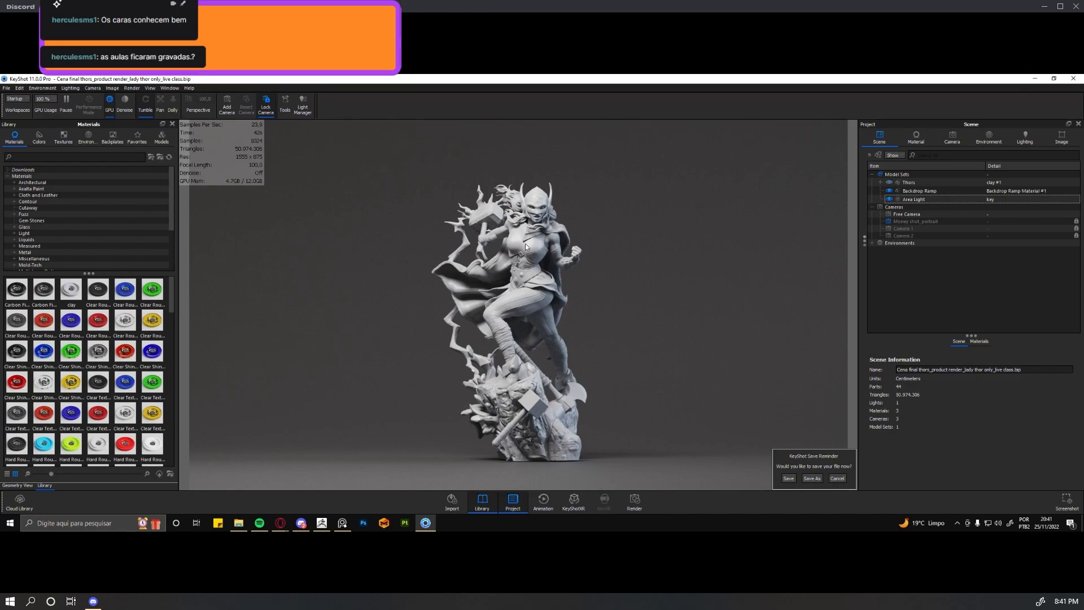
# Try the Basic and Interior lighting presets and apply the Product preset to the scene.
pyautogui.click(1028, 144)
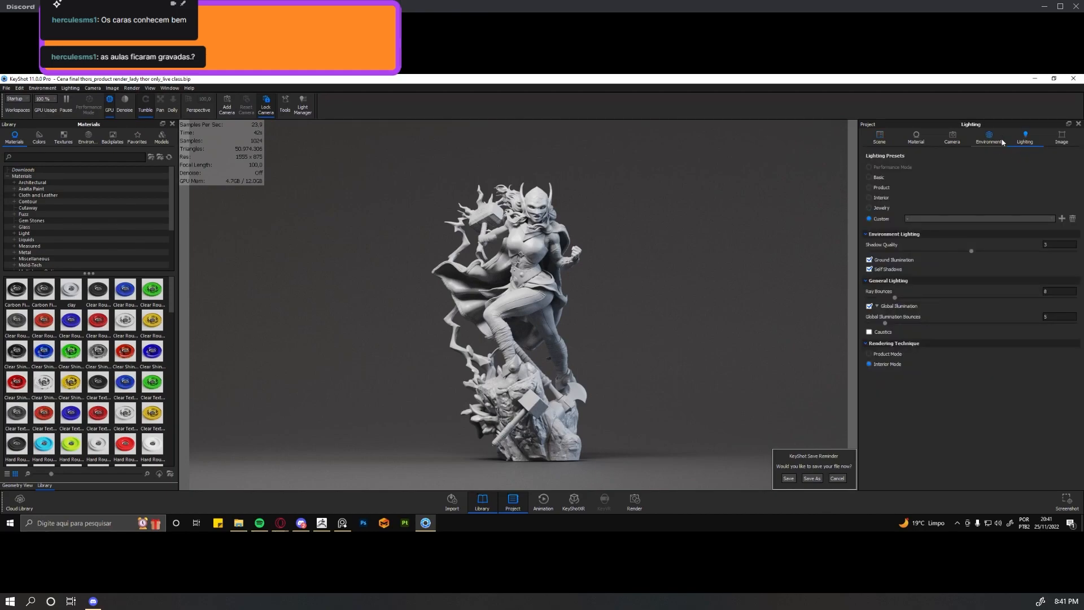
pyautogui.click(881, 179)
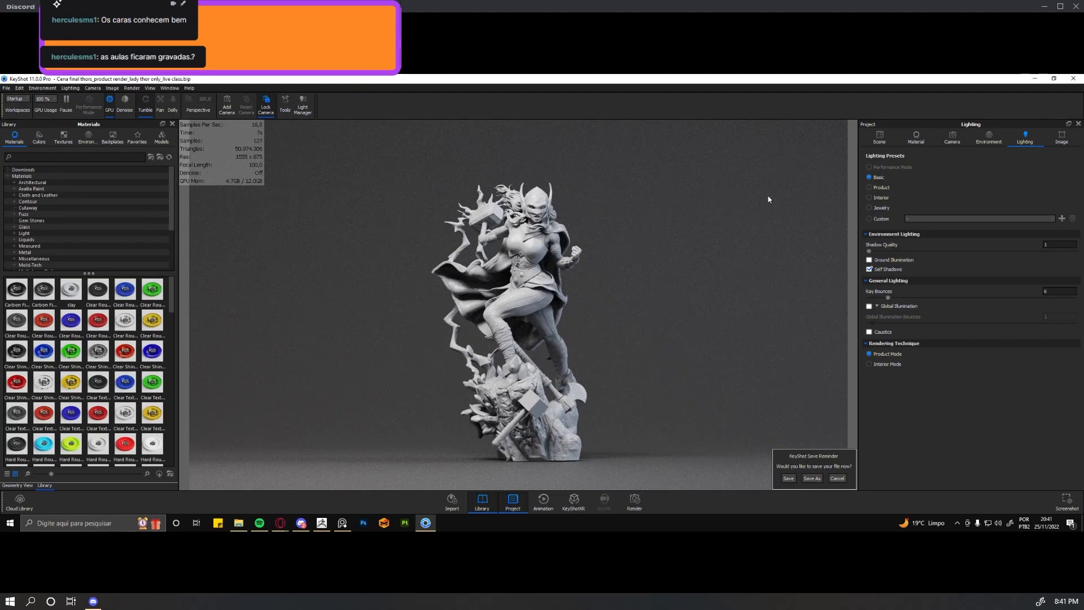
pyautogui.click(870, 188)
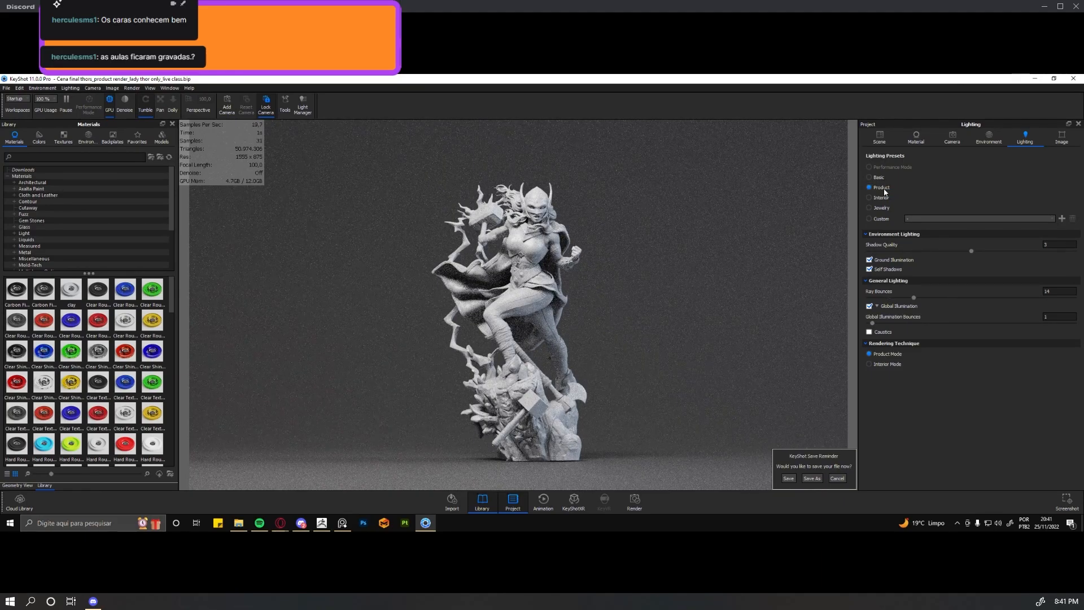
pyautogui.click(885, 199)
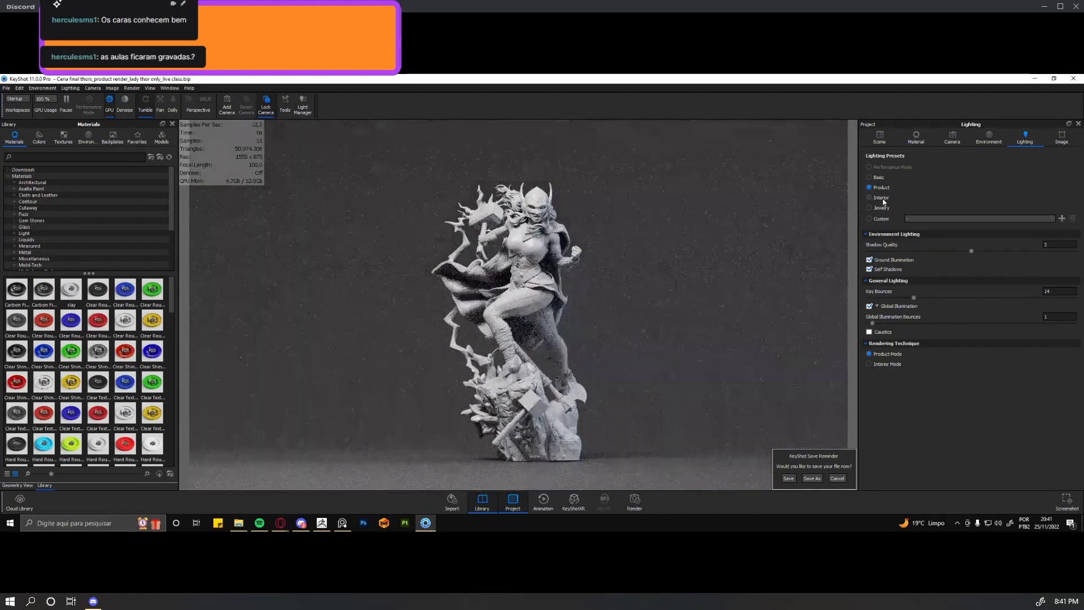
pyautogui.click(883, 188)
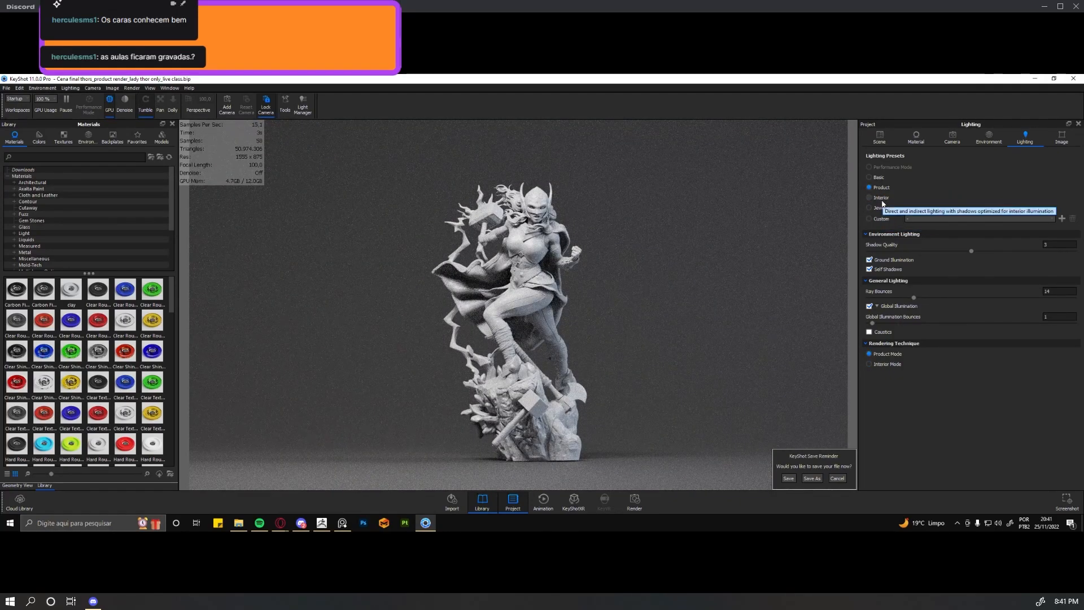
# Starting from the Product lighting preset, set Ray Bounces to 8 and Global Illumination Bounces to 5.
pyautogui.click(885, 192)
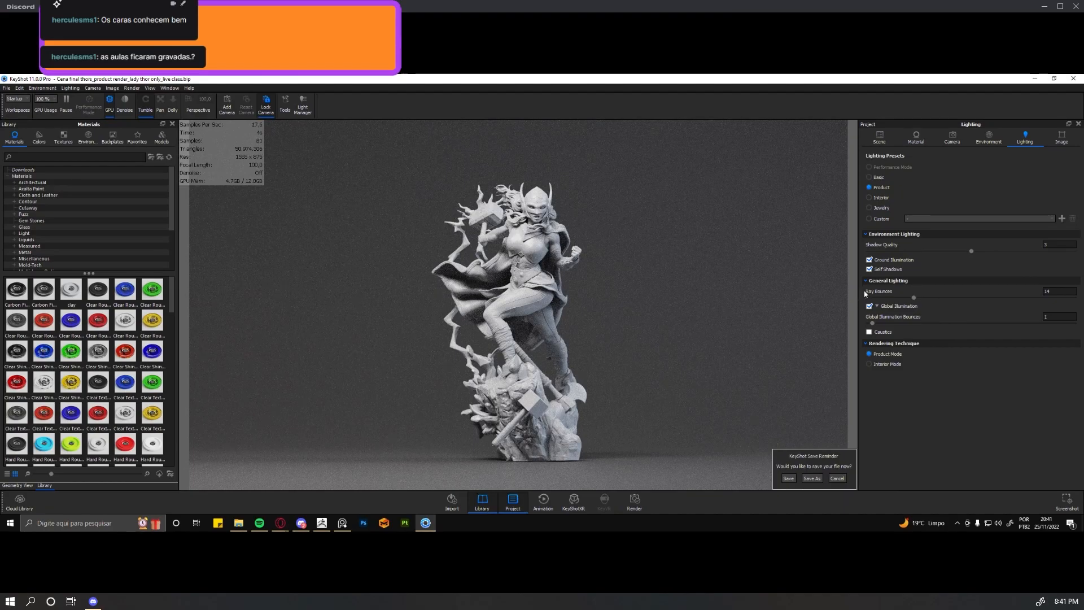
pyautogui.moveTo(1068, 293); pyautogui.dragTo(1028, 296)
pyautogui.click(1056, 292)
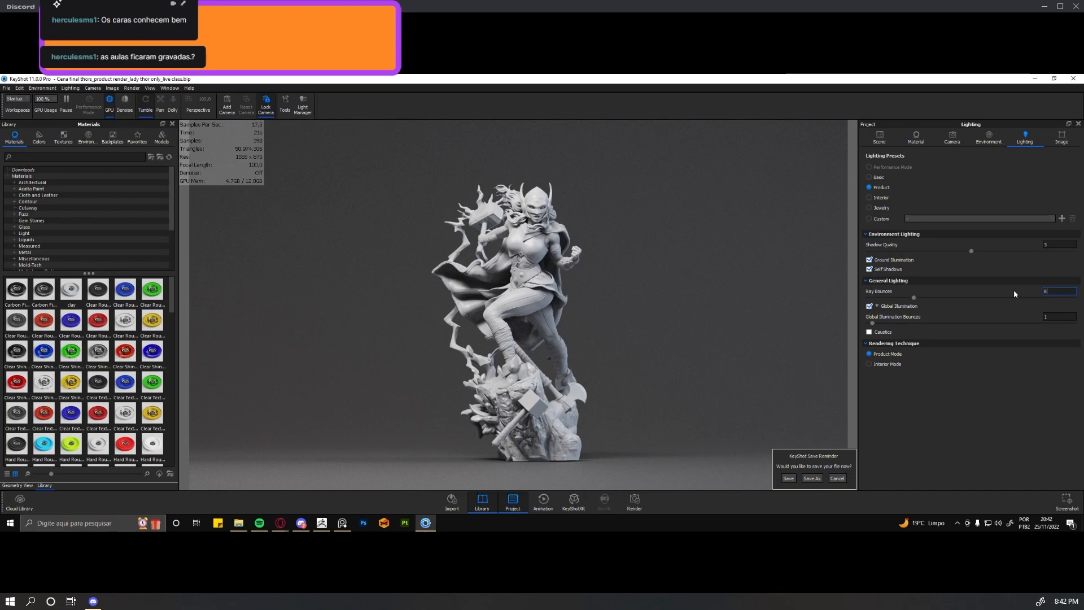
pyautogui.press('BackSpace')
pyautogui.write('3')
pyautogui.press('Return')
pyautogui.write('8')
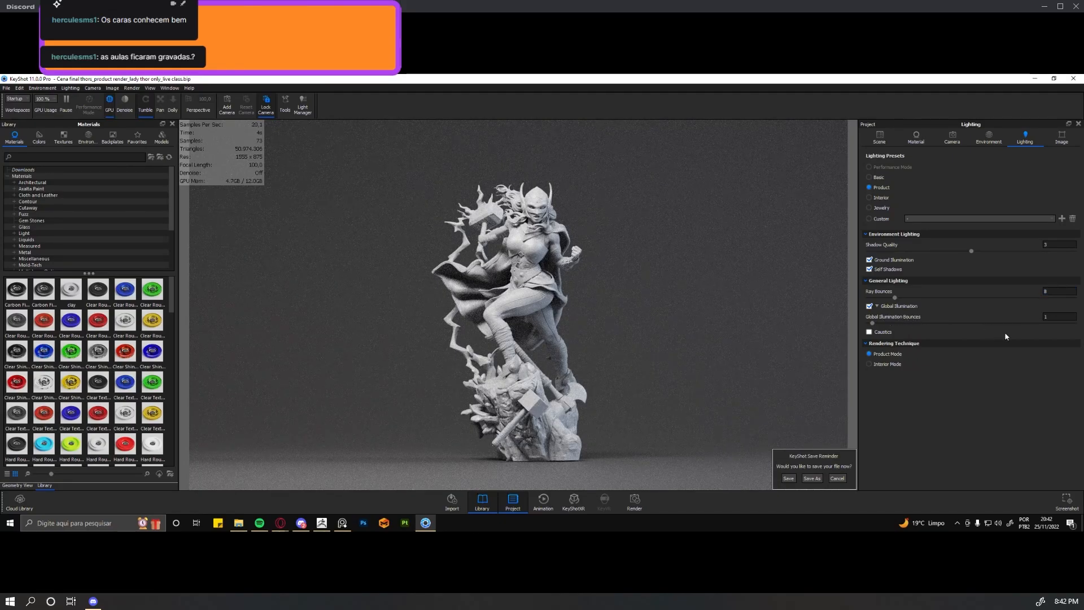
pyautogui.click(1060, 316)
pyautogui.write('5')
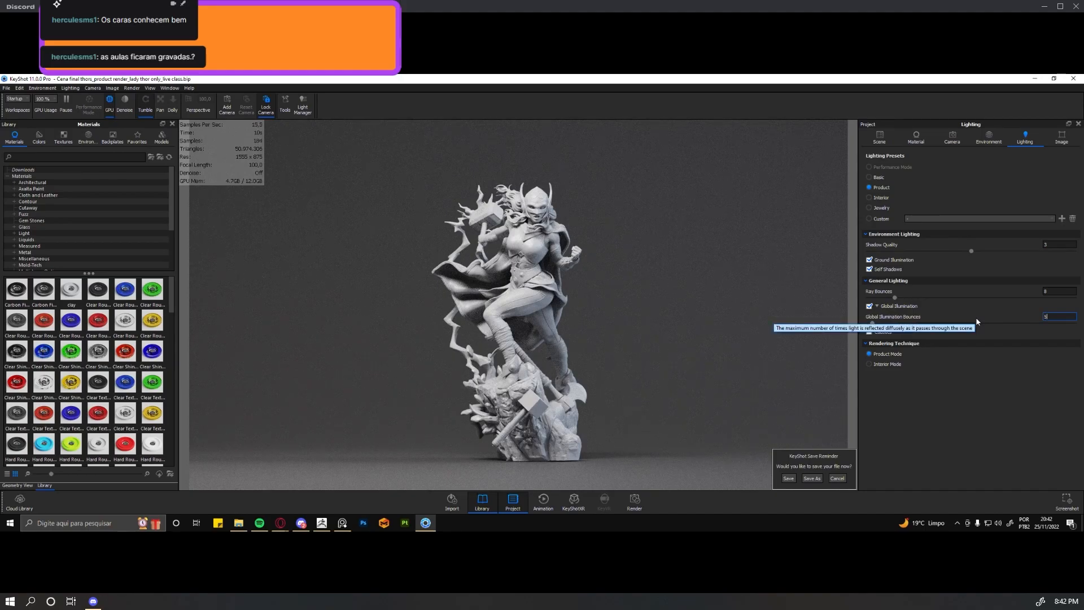
pyautogui.press('Return')
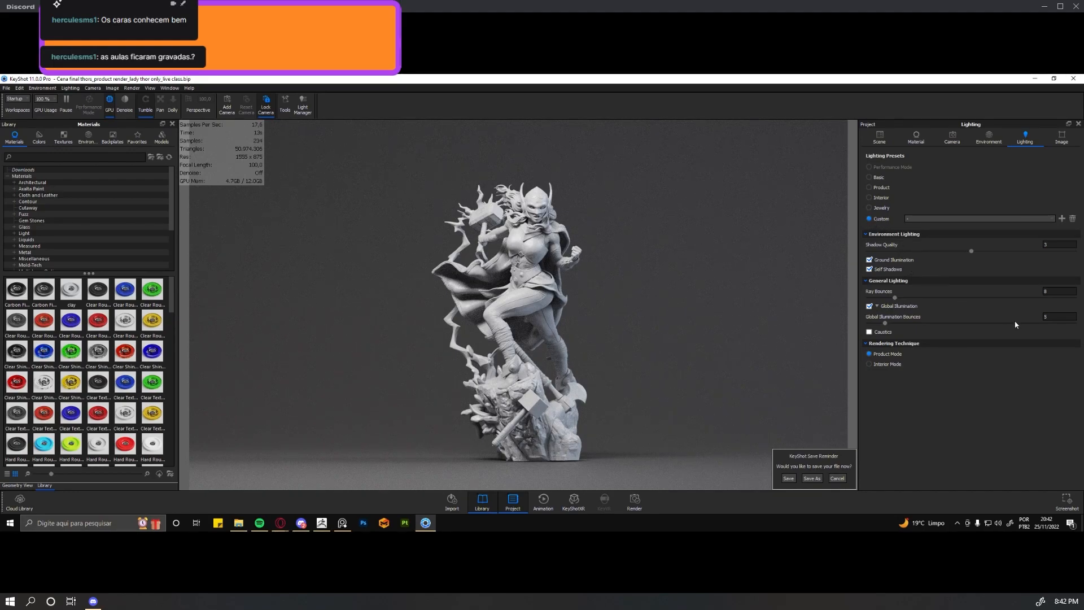
# Compare the Interior Mode and Product Mode rendering techniques on the statue and leave Interior Mode active.
pyautogui.click(892, 365)
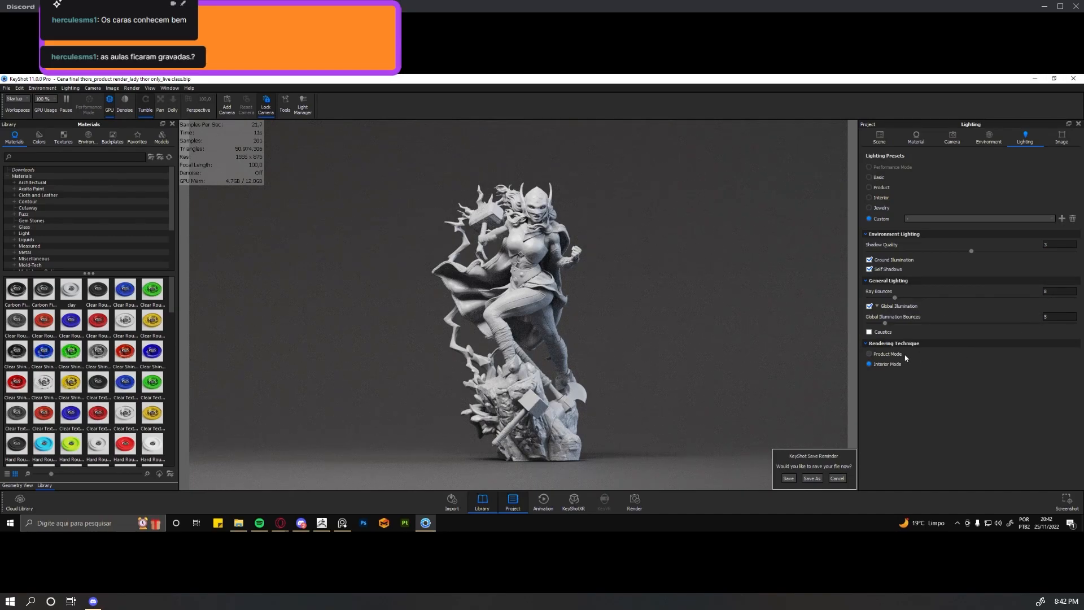
pyautogui.click(887, 354)
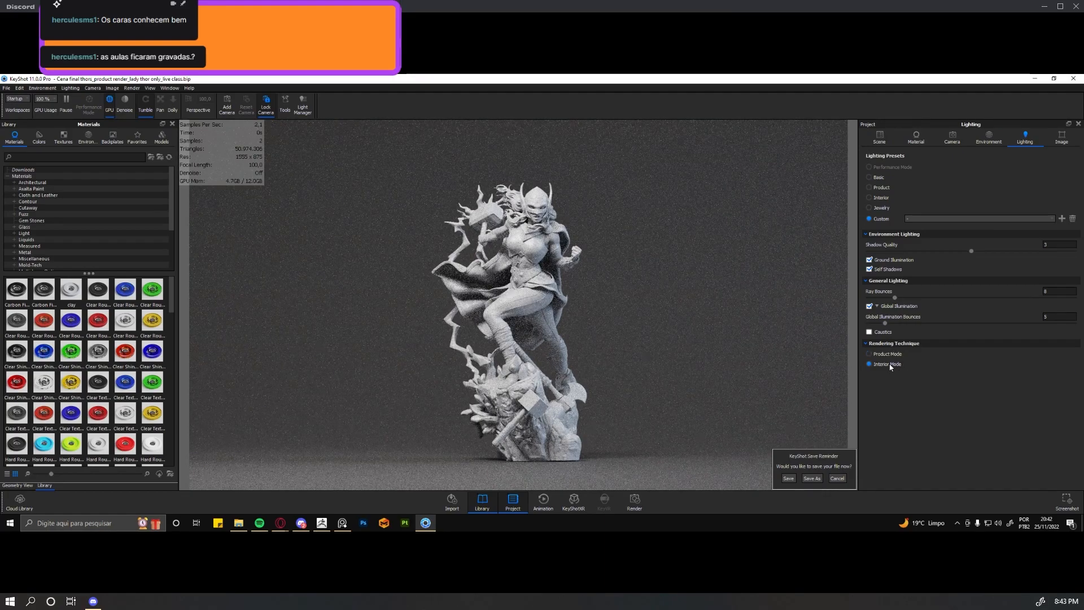
pyautogui.click(887, 364)
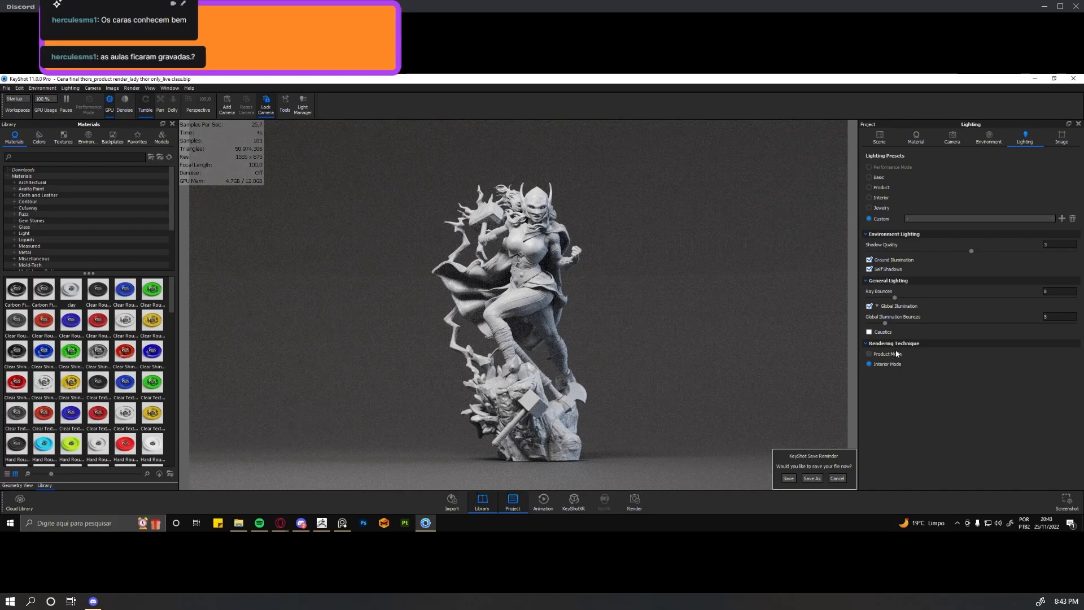
pyautogui.click(897, 354)
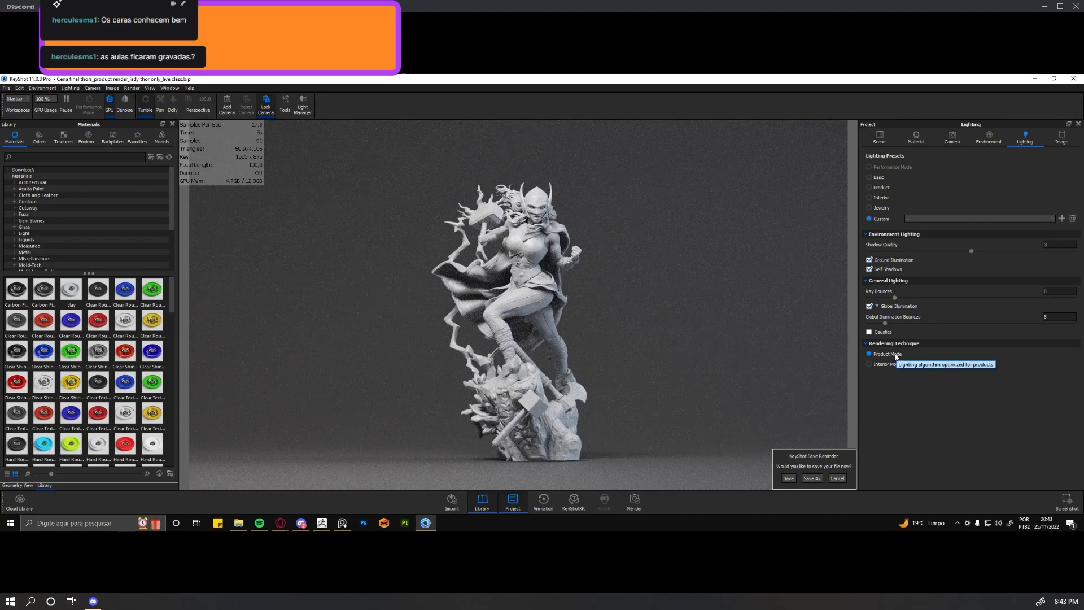
pyautogui.click(898, 365)
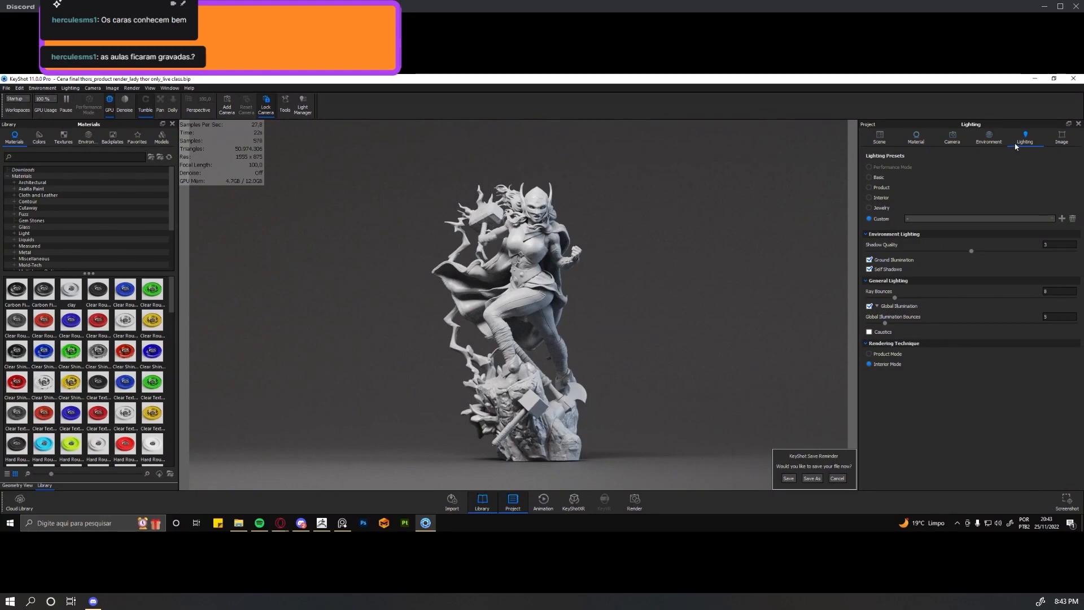
# Inspect the properties and the position, rotation and scale settings of the Thors group in the scene tree.
pyautogui.click(881, 138)
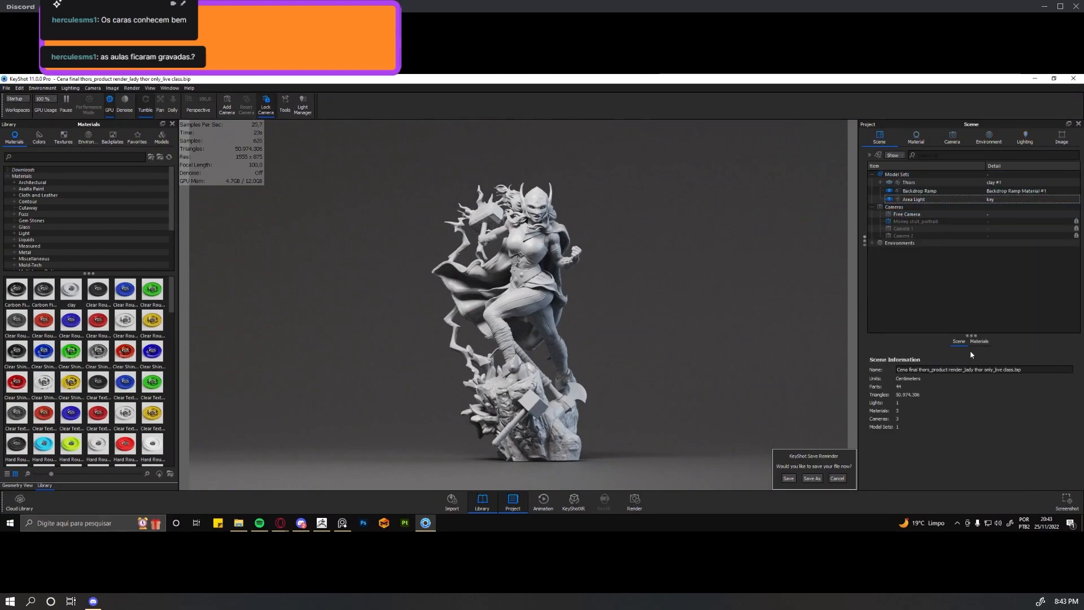
pyautogui.click(909, 182)
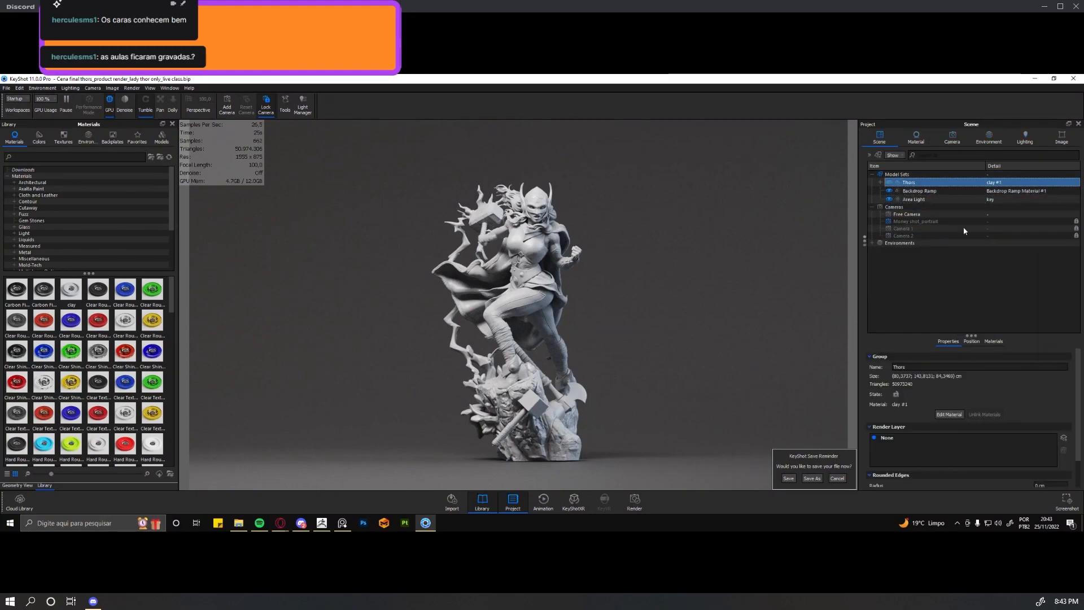
pyautogui.click(972, 341)
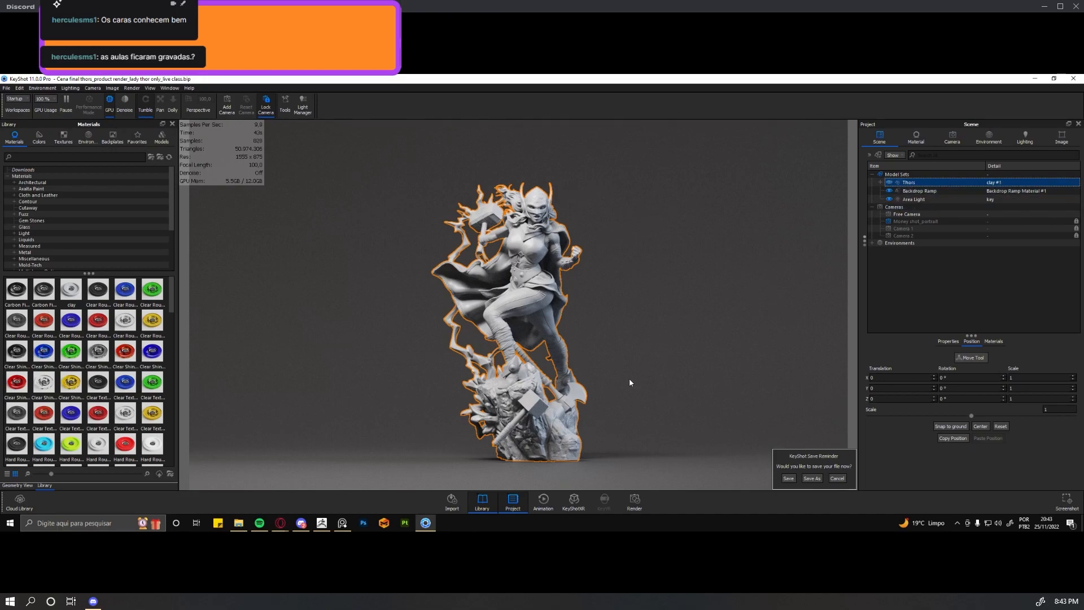
pyautogui.click(898, 282)
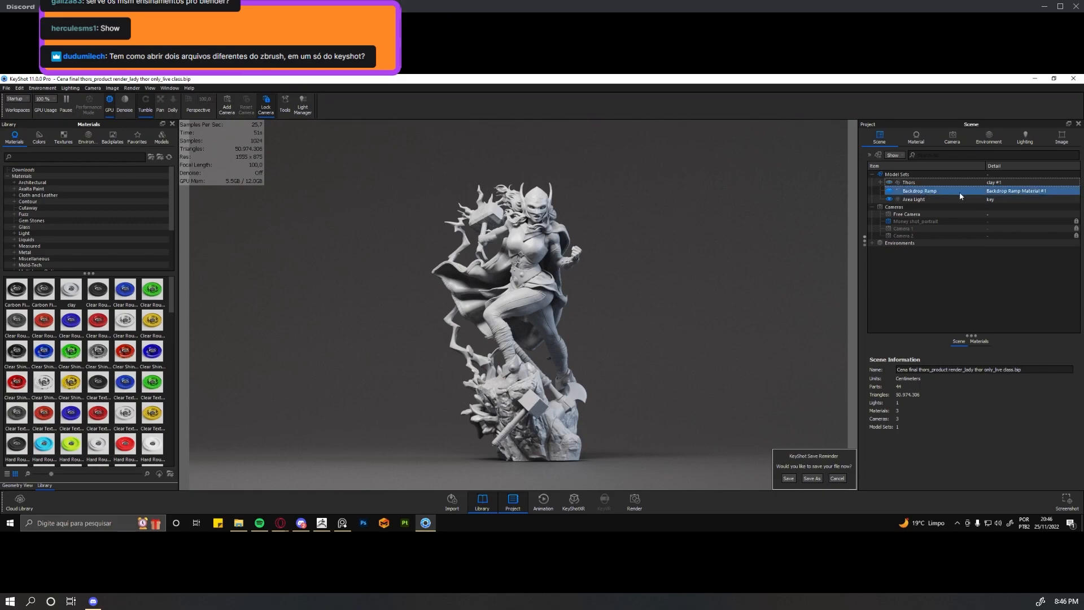
# Expand the Thors group, examine its turntable animation and the ZBrush and Lady Thor subgroups, and collapse the group again.
pyautogui.click(923, 183)
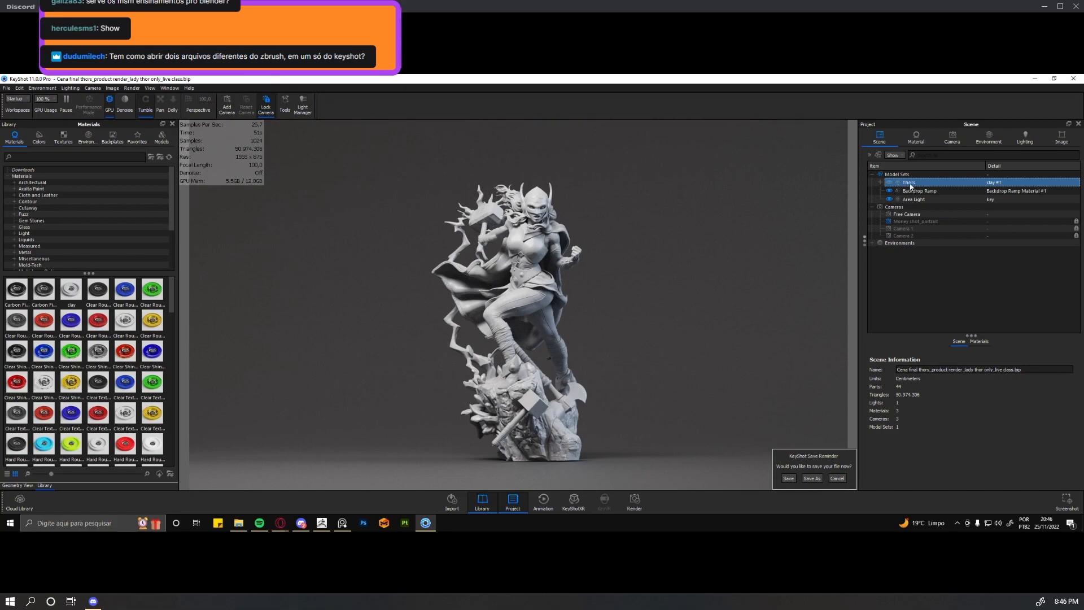
pyautogui.click(881, 183)
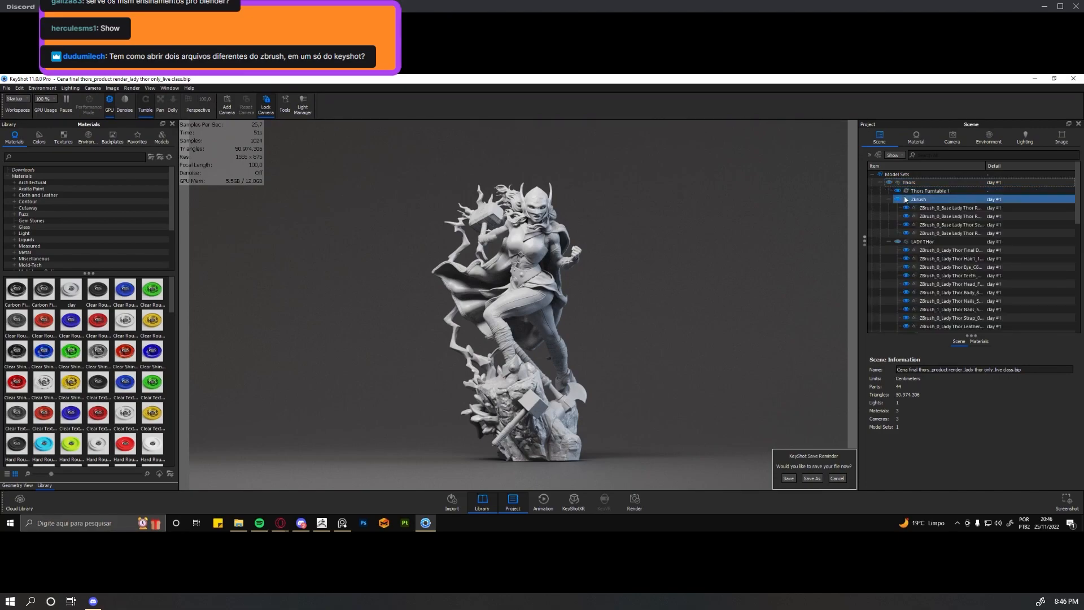
pyautogui.click(928, 293)
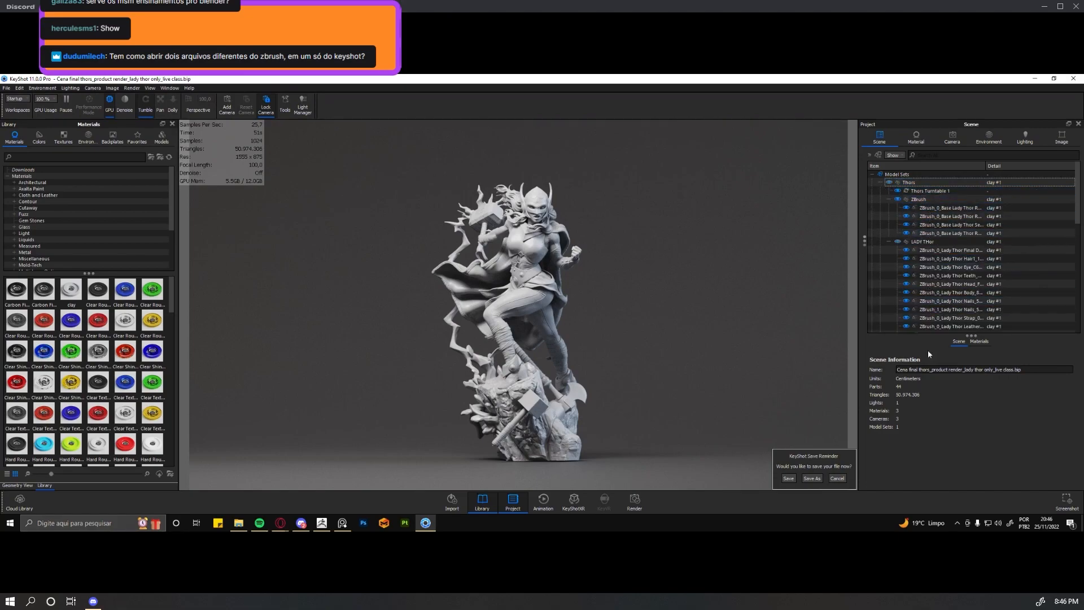
pyautogui.click(917, 191)
pyautogui.click(918, 199)
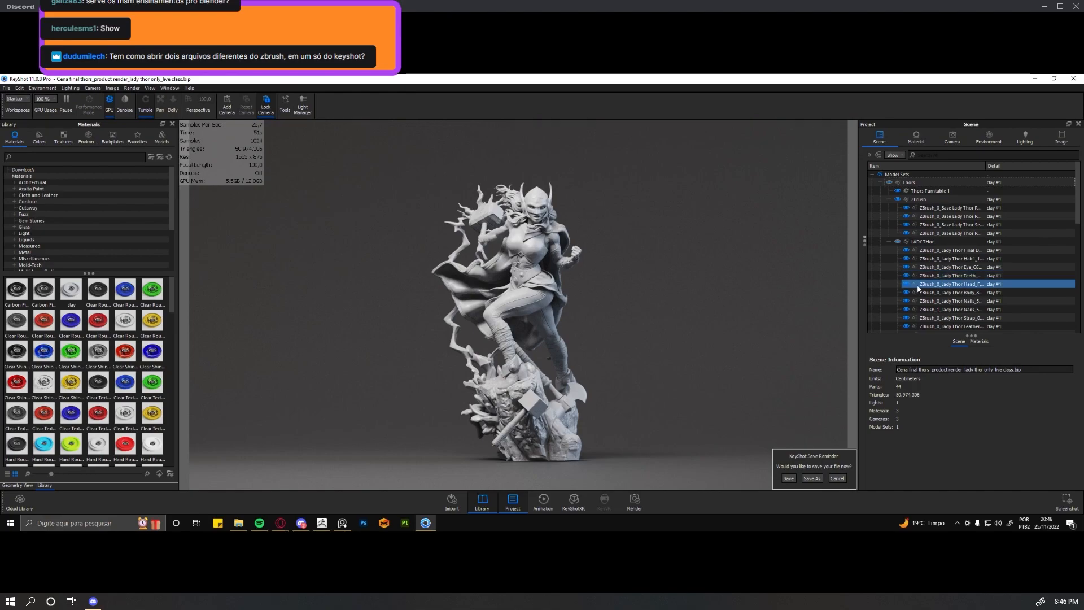
pyautogui.click(888, 200)
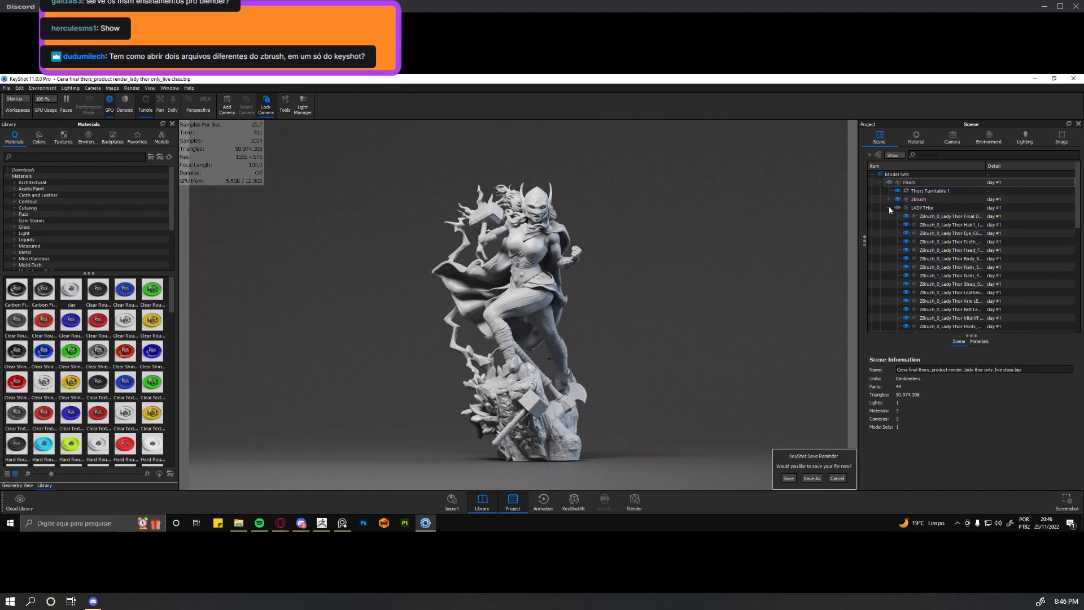
pyautogui.click(890, 208)
pyautogui.click(921, 201)
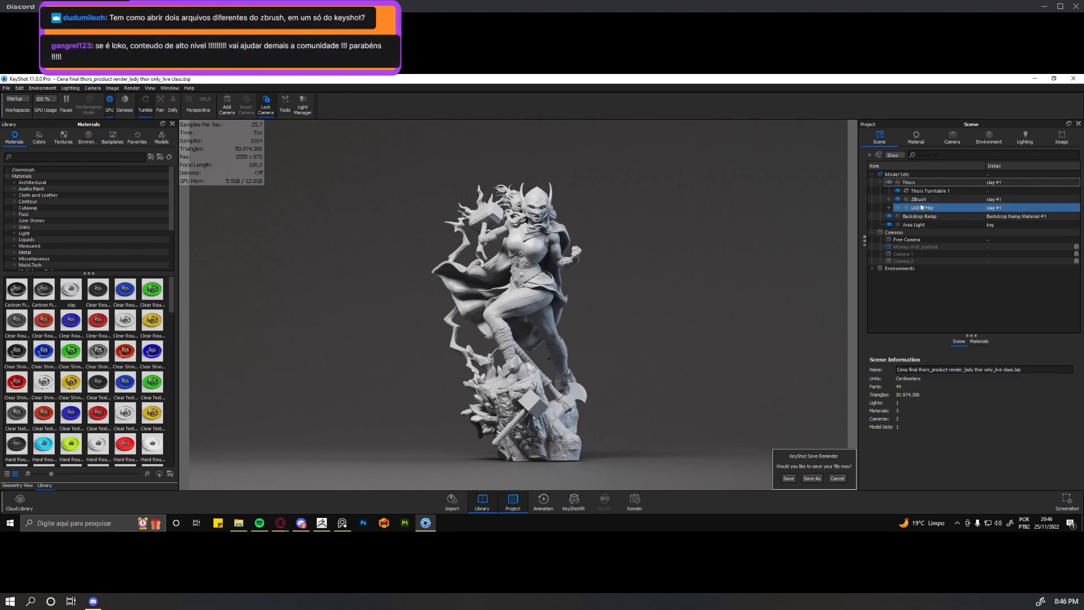
pyautogui.click(917, 201)
pyautogui.click(890, 191)
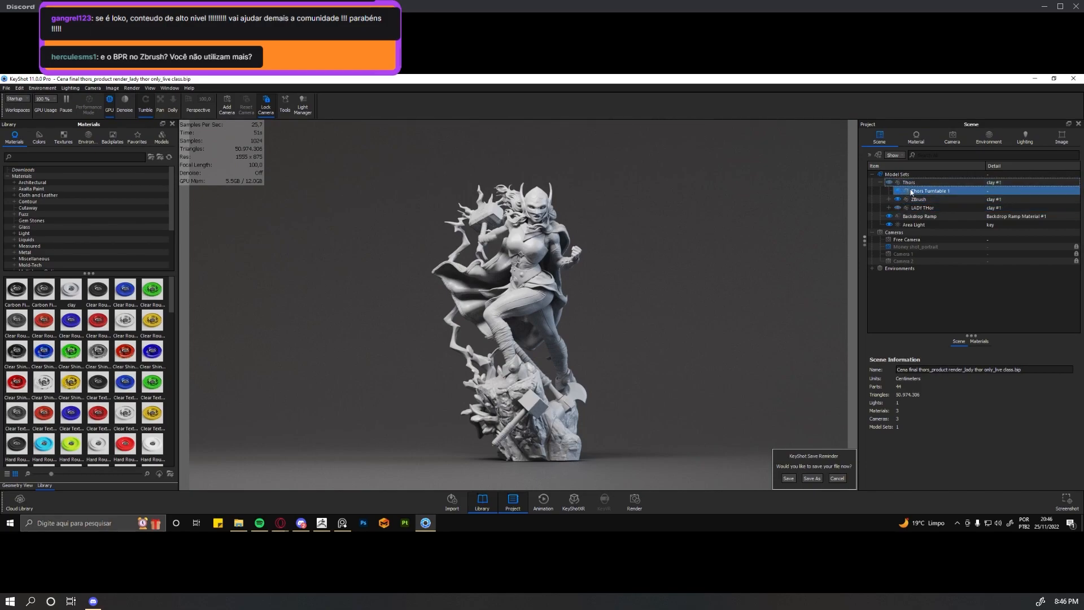
pyautogui.click(923, 216)
pyautogui.click(931, 209)
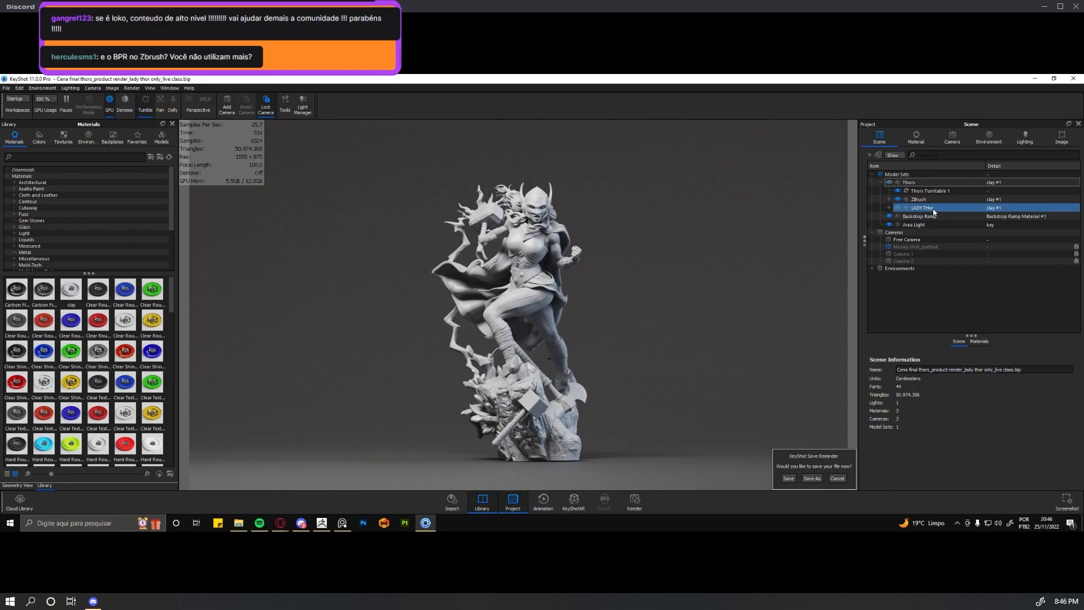
pyautogui.click(924, 191)
pyautogui.click(908, 209)
pyautogui.click(881, 183)
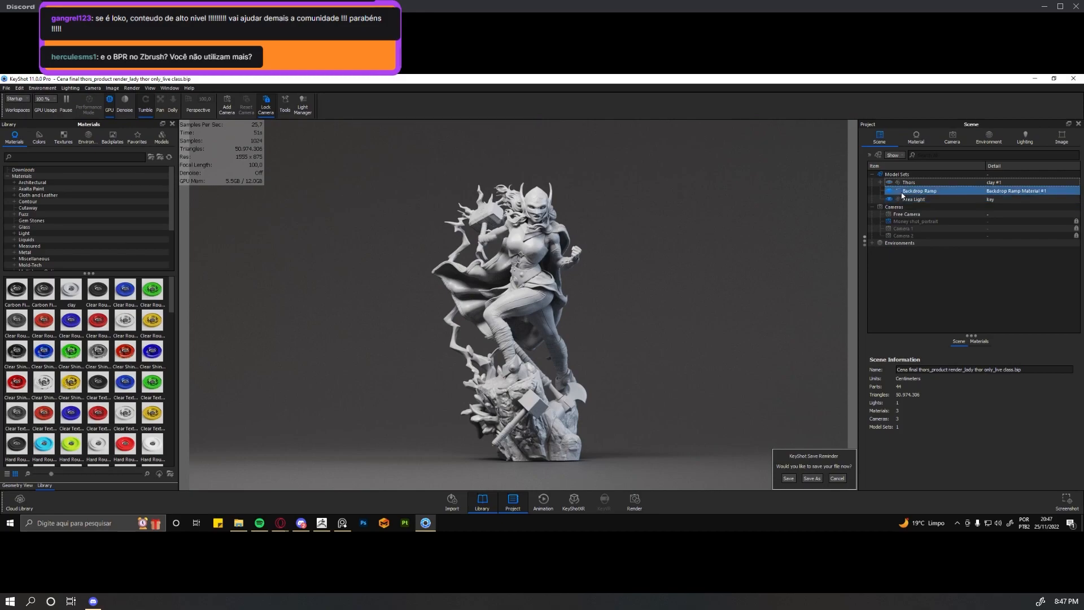
# Switch to ZBrush to look at the sphere tool and its subtool list, and return to KeyShot.
pyautogui.moveTo(902, 196)
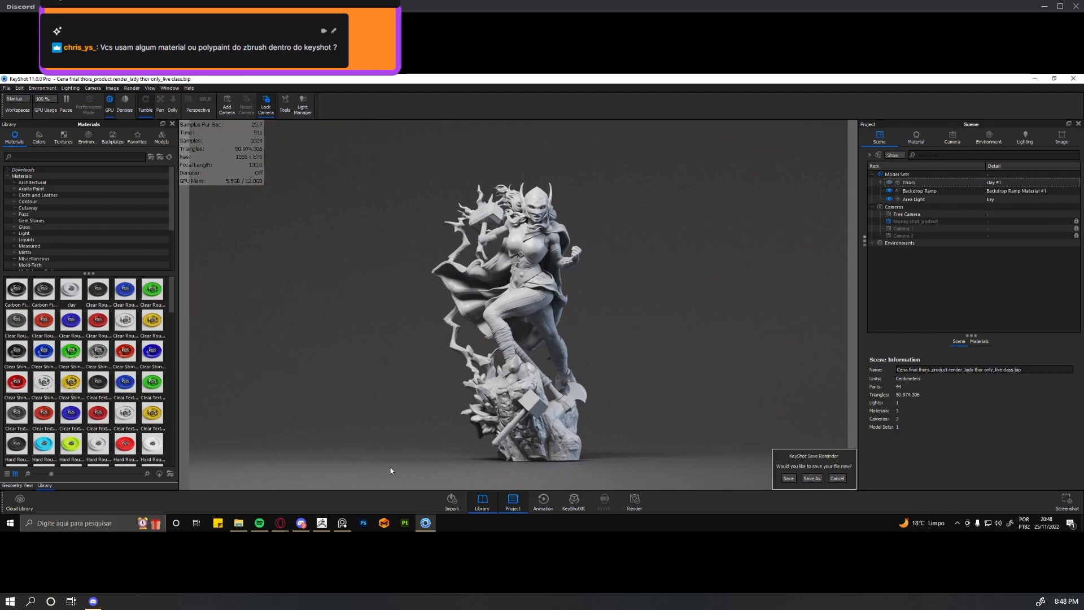
pyautogui.click(325, 524)
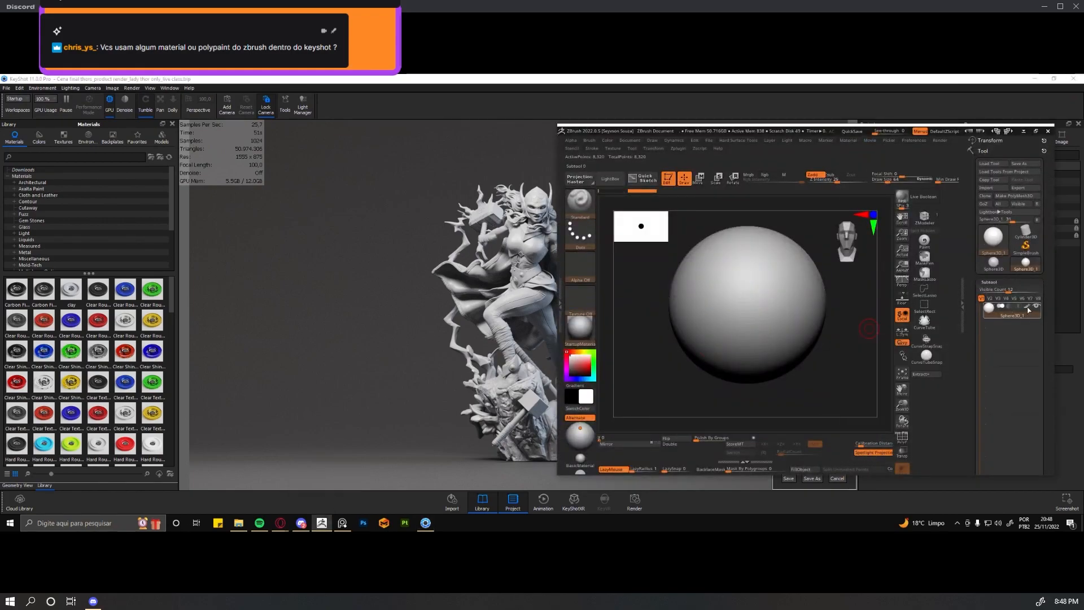
pyautogui.moveTo(1028, 309)
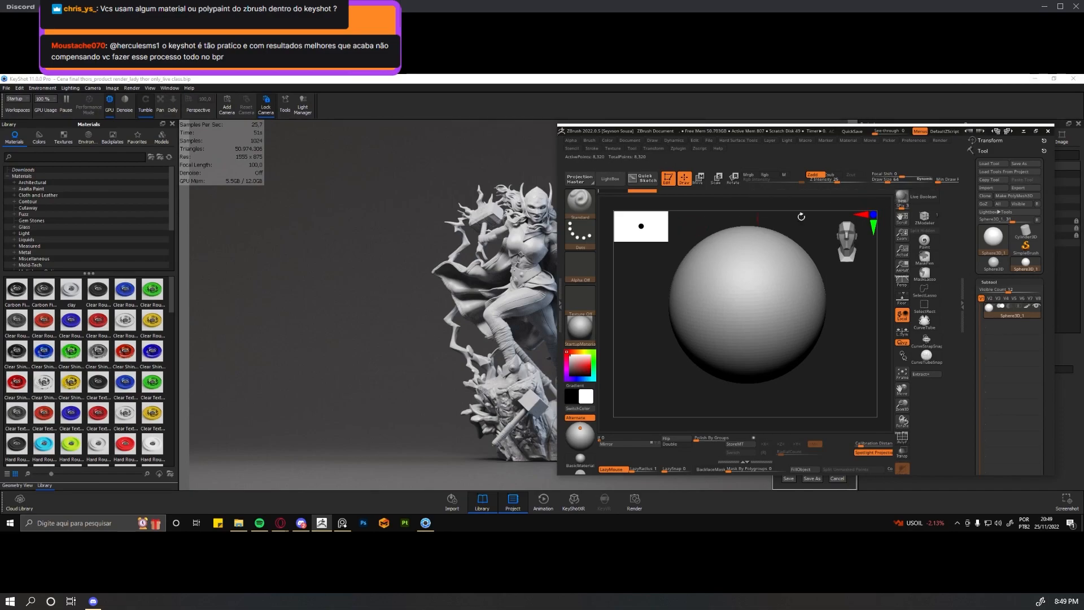
pyautogui.click(1048, 131)
pyautogui.click(609, 280)
pyautogui.click(1023, 132)
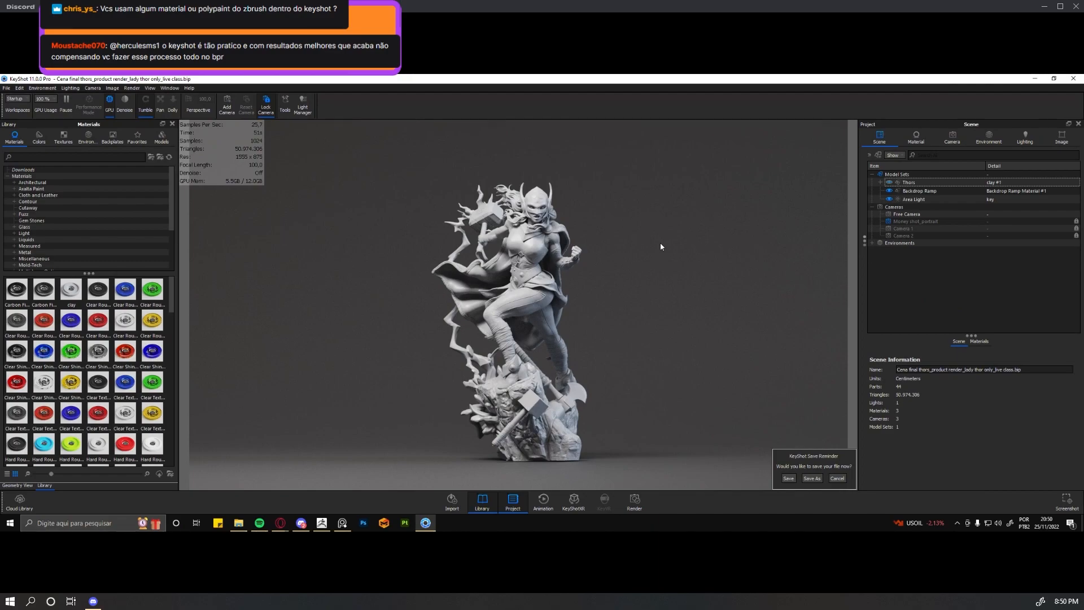
# Hide the Backdrop Ramp and set the active environment's background to Color.
pyautogui.click(887, 192)
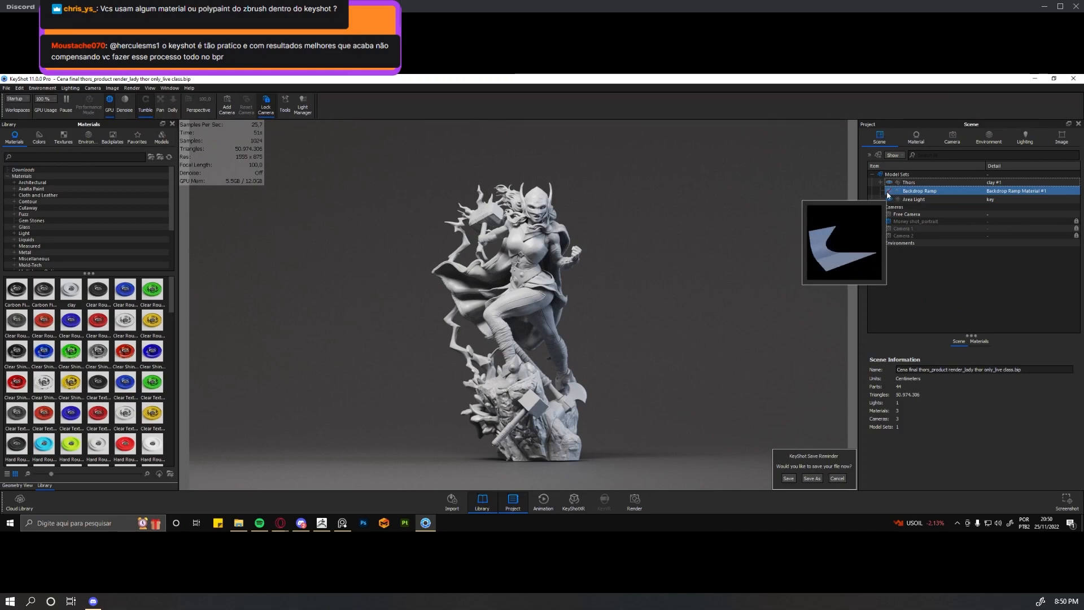
pyautogui.click(889, 192)
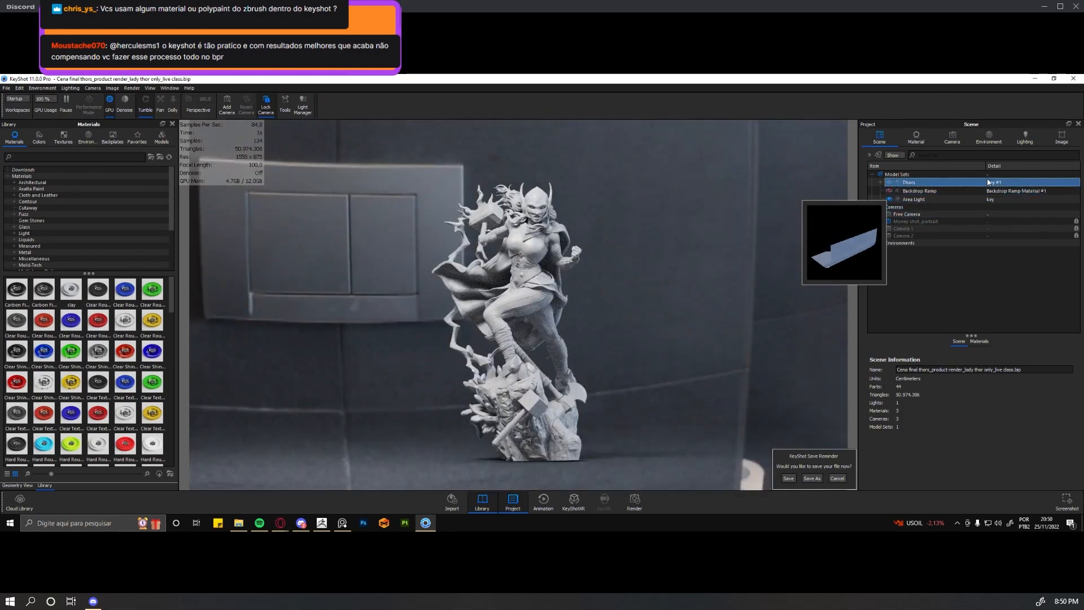
pyautogui.click(979, 142)
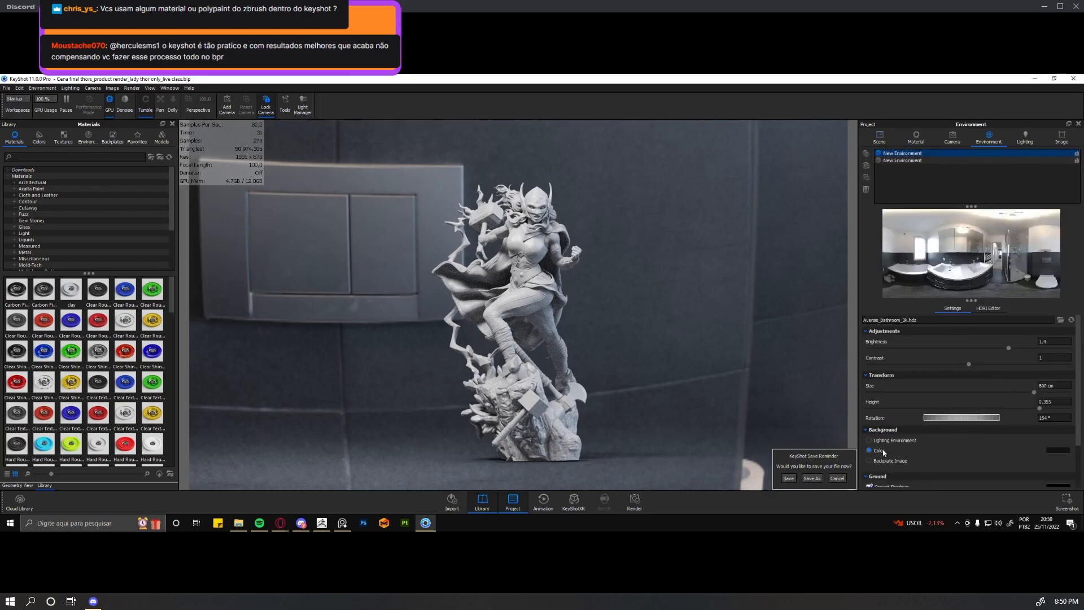
pyautogui.click(877, 450)
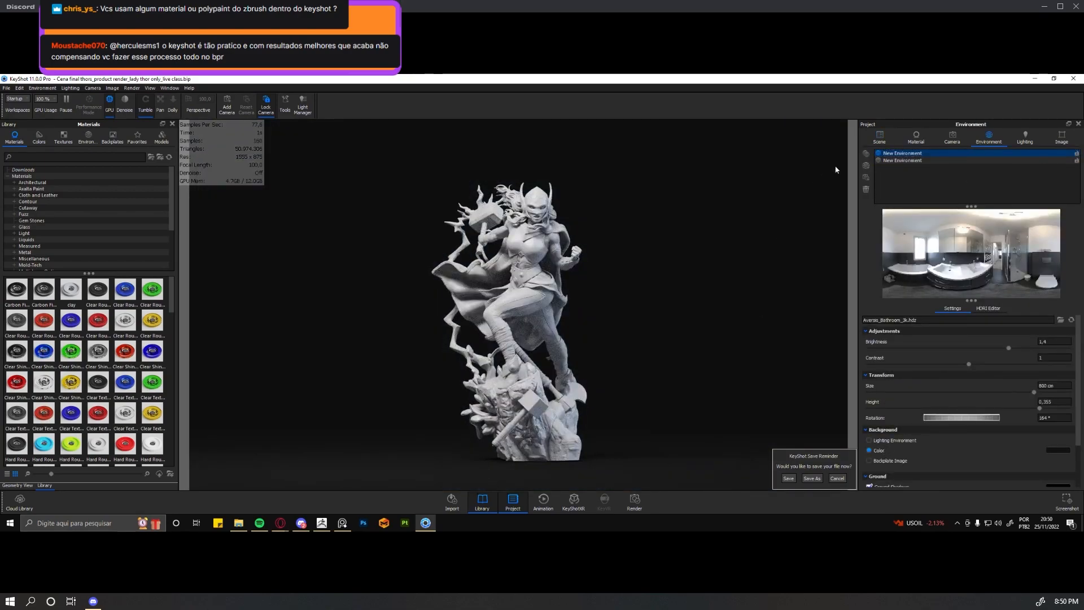
# Inspect the key Area Light's material properties and its position settings in the scene.
pyautogui.click(879, 138)
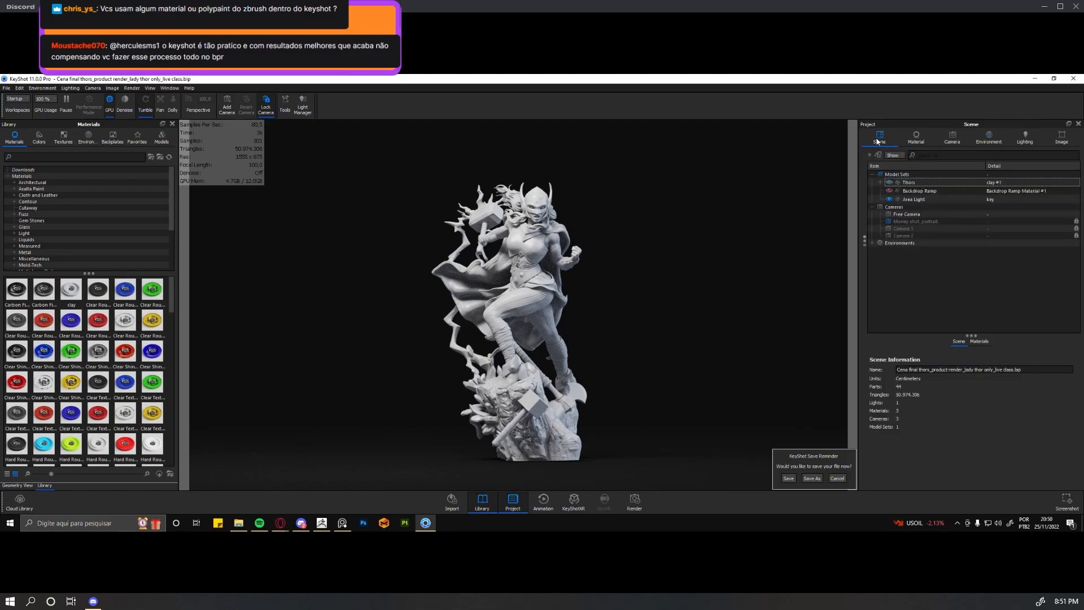
pyautogui.click(904, 200)
pyautogui.doubleClick(903, 200)
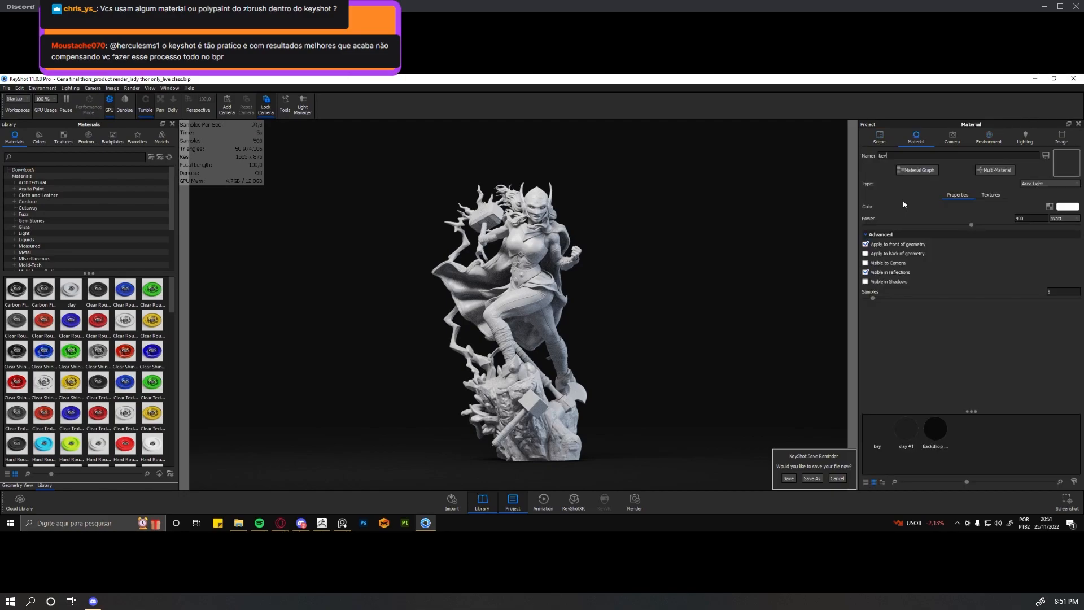
pyautogui.click(879, 138)
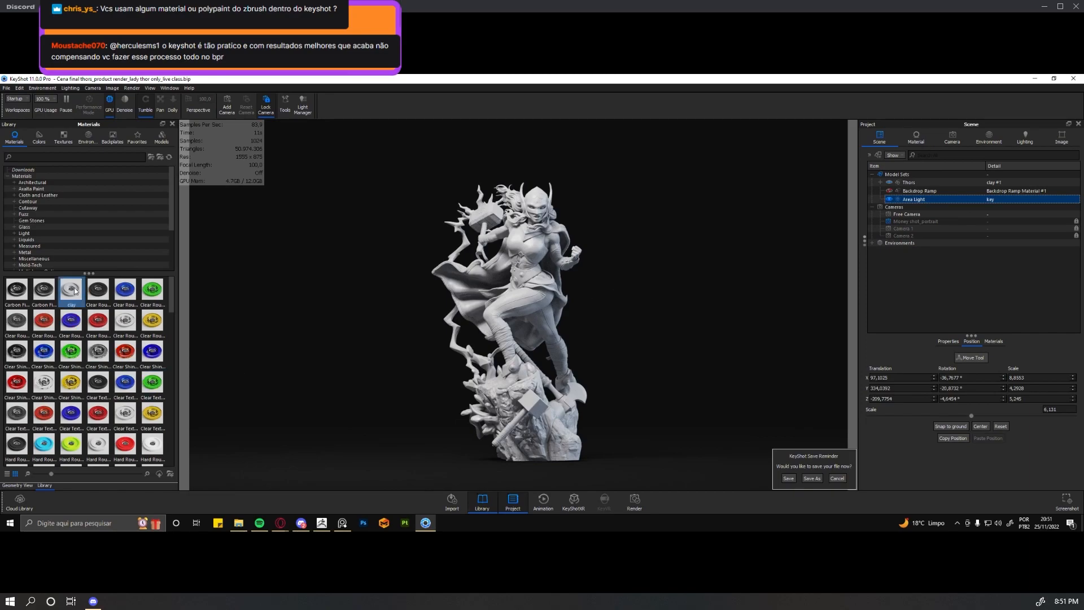
# Browse the MY MATERIALS library folder and examine the previews of the rocks, paint metal zbrush, Skin for Zbrush and Plastic zbrush polypaint materials.
pyautogui.scroll(-3, 57, 232)
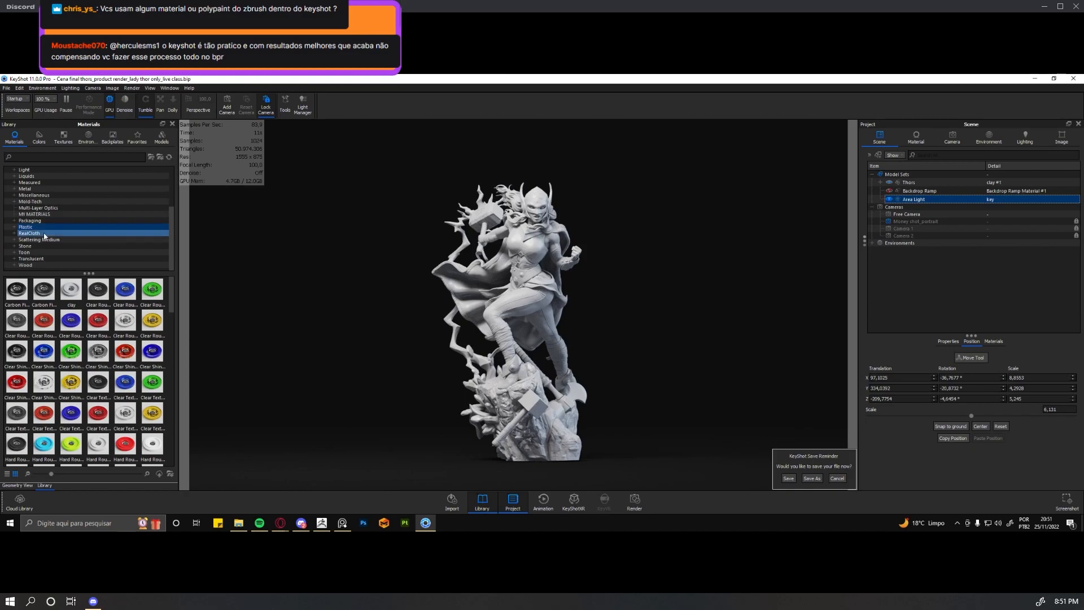
pyautogui.scroll(1, 48, 232)
pyautogui.click(47, 233)
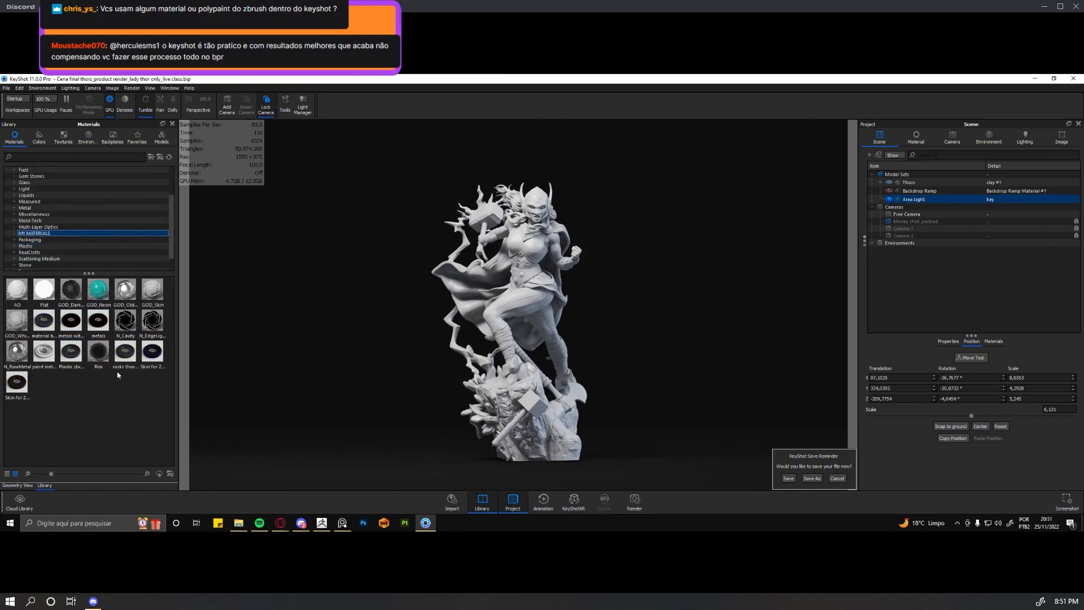
pyautogui.moveTo(134, 358)
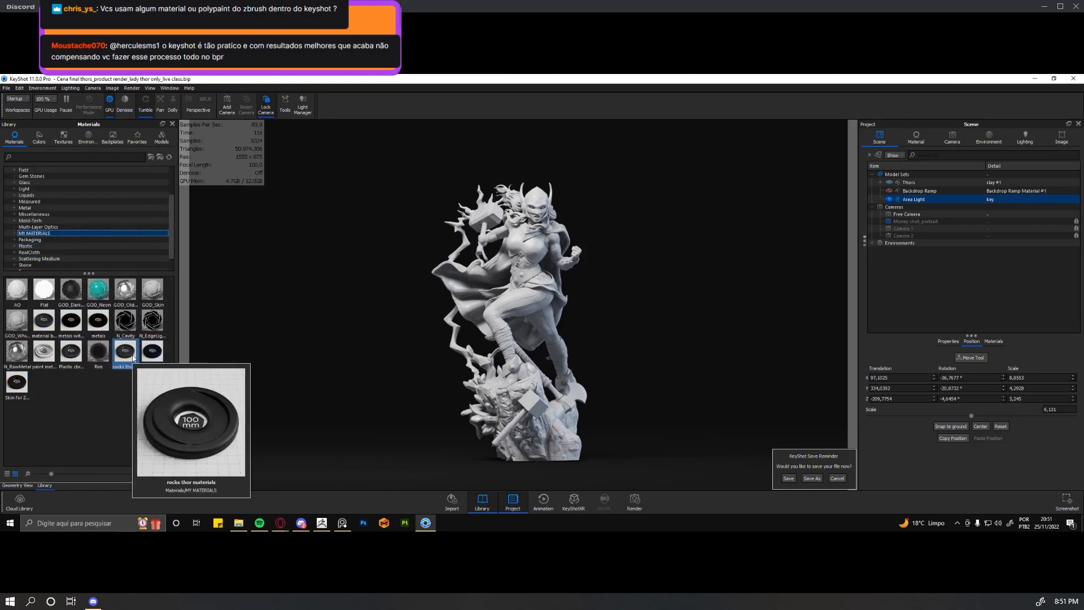
pyautogui.click(70, 351)
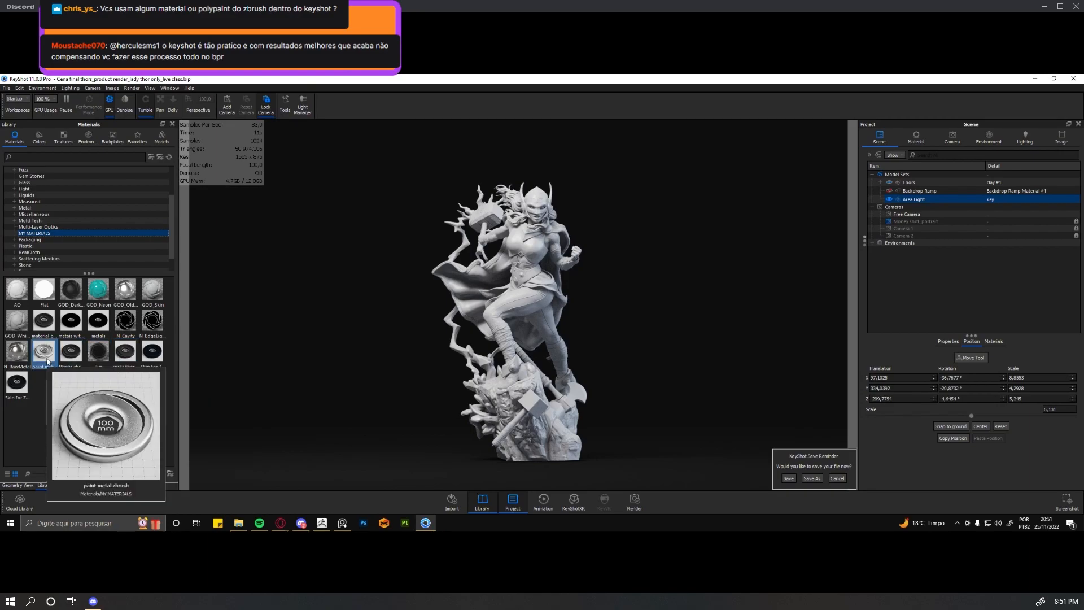
pyautogui.click(14, 387)
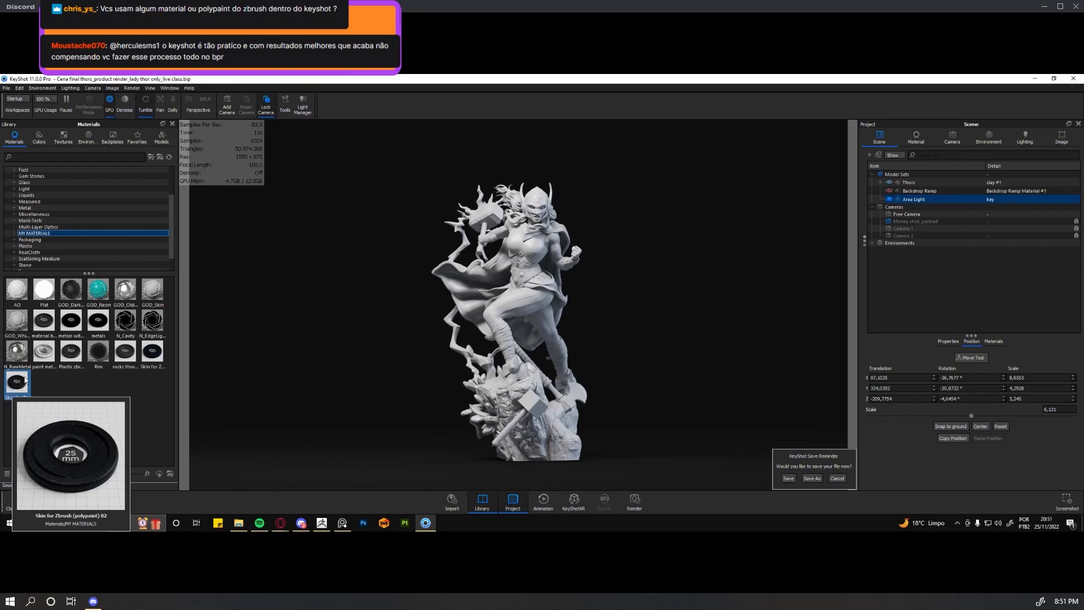
pyautogui.click(44, 352)
pyautogui.moveTo(68, 349)
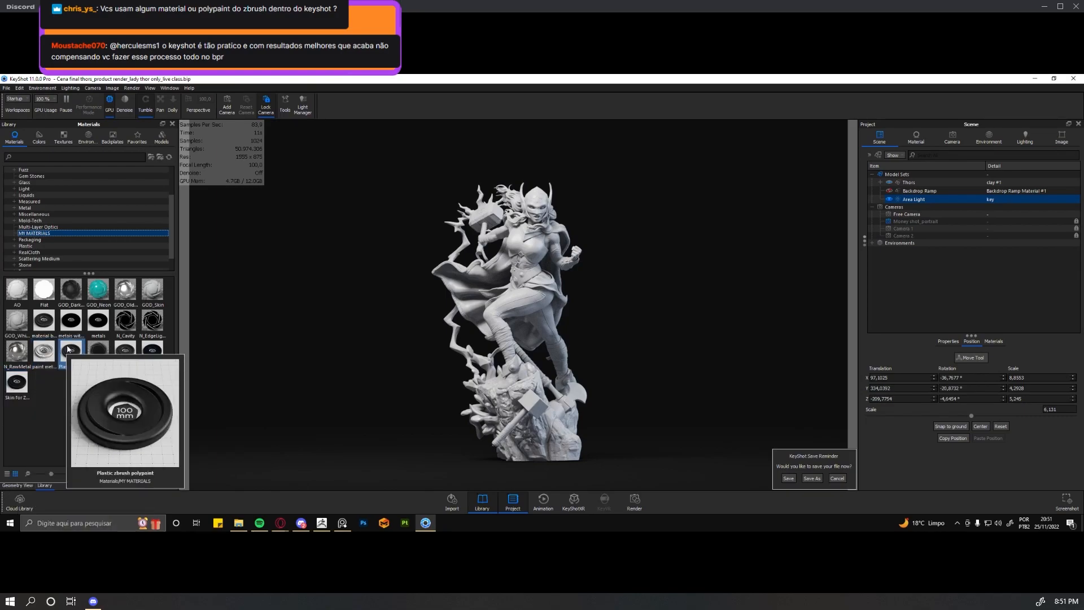
pyautogui.click(741, 338)
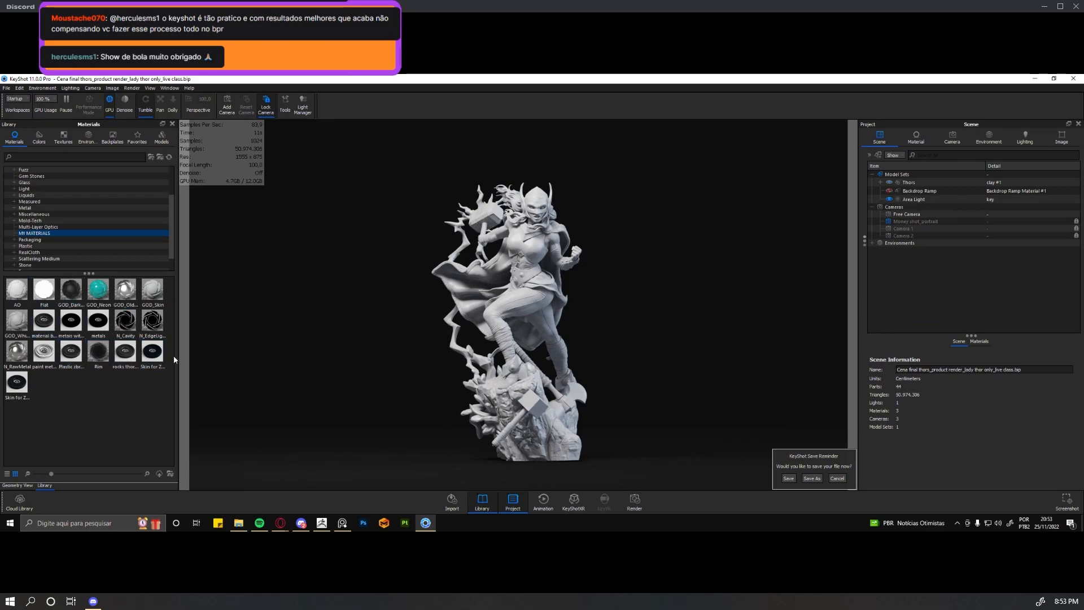
# Try the Plastic zbrush polypaint material on the whole Thors group and undo the assignment.
pyautogui.click(926, 199)
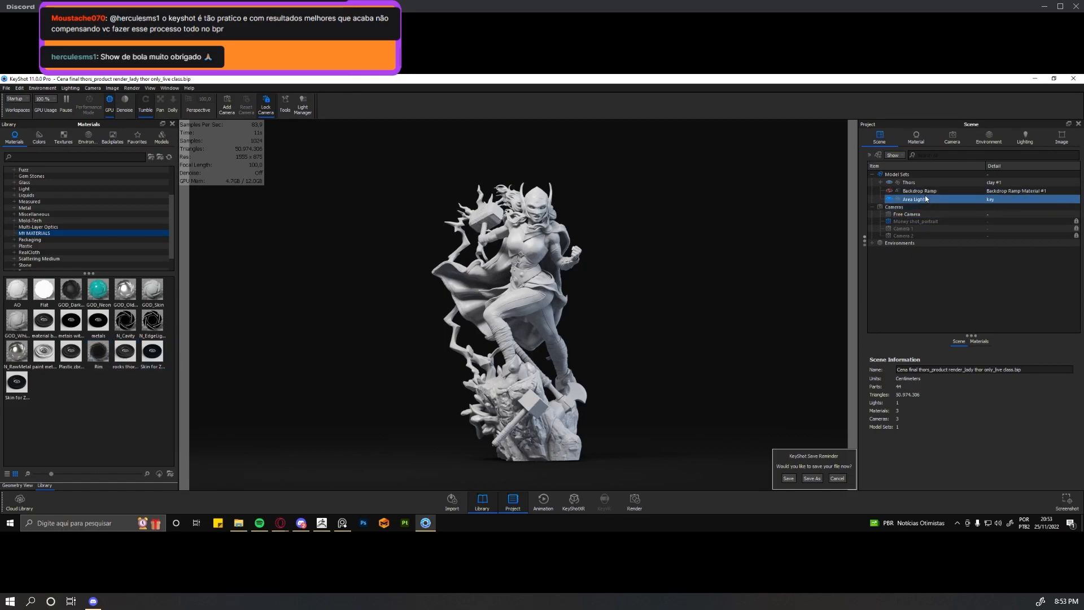
pyautogui.click(910, 182)
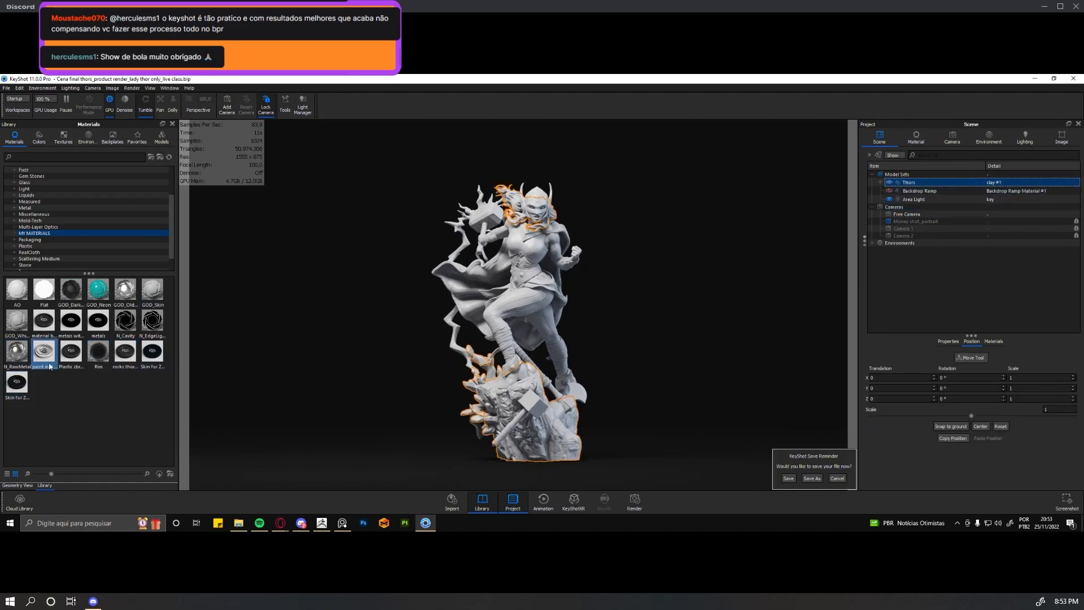
pyautogui.moveTo(72, 356)
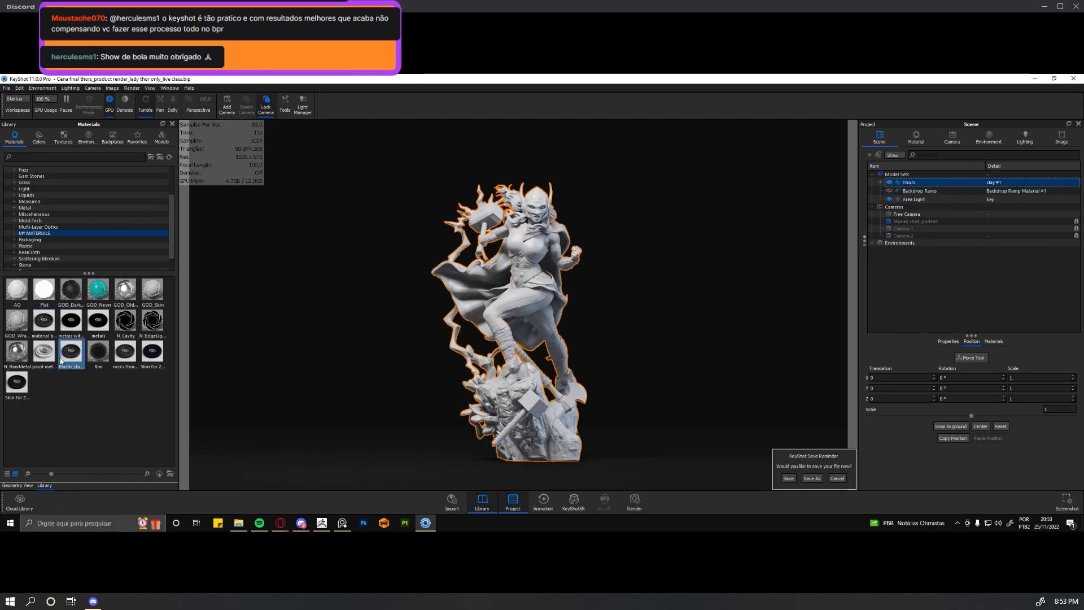
pyautogui.moveTo(69, 355); pyautogui.dragTo(913, 185)
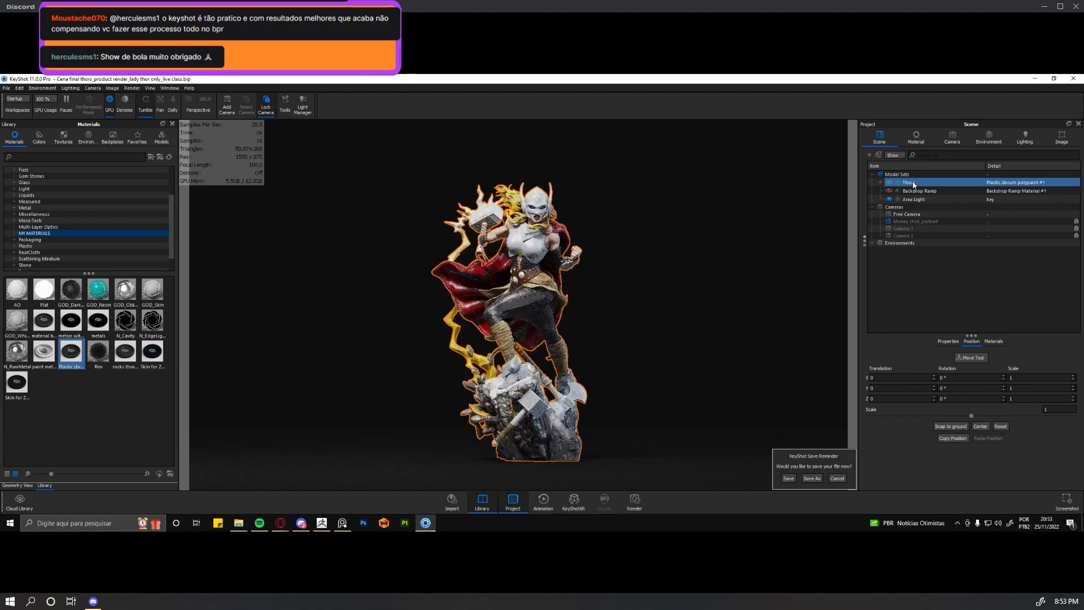
pyautogui.click(737, 257)
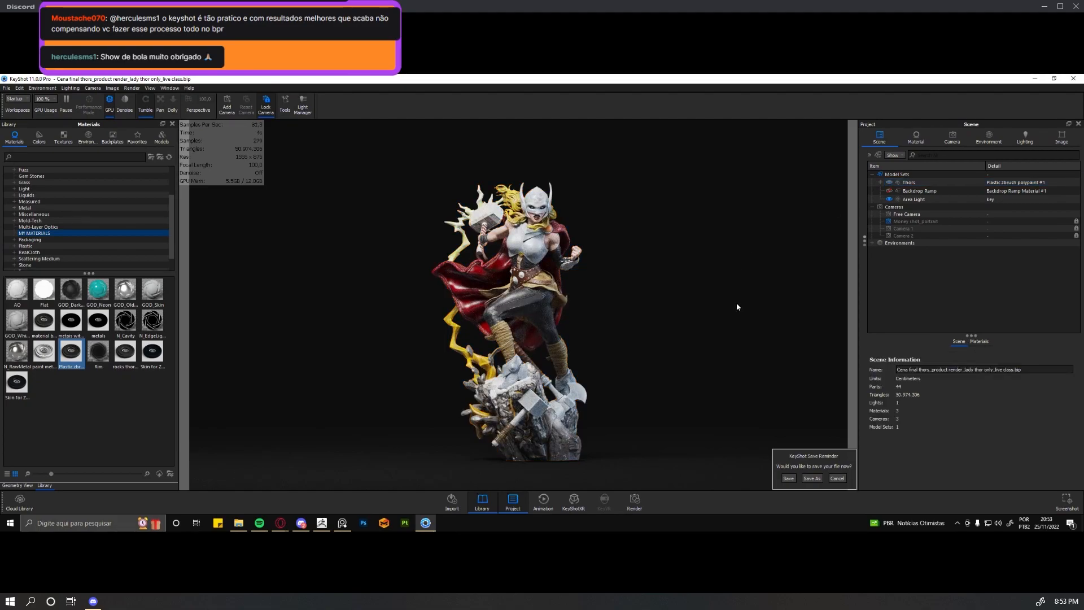
pyautogui.click(909, 183)
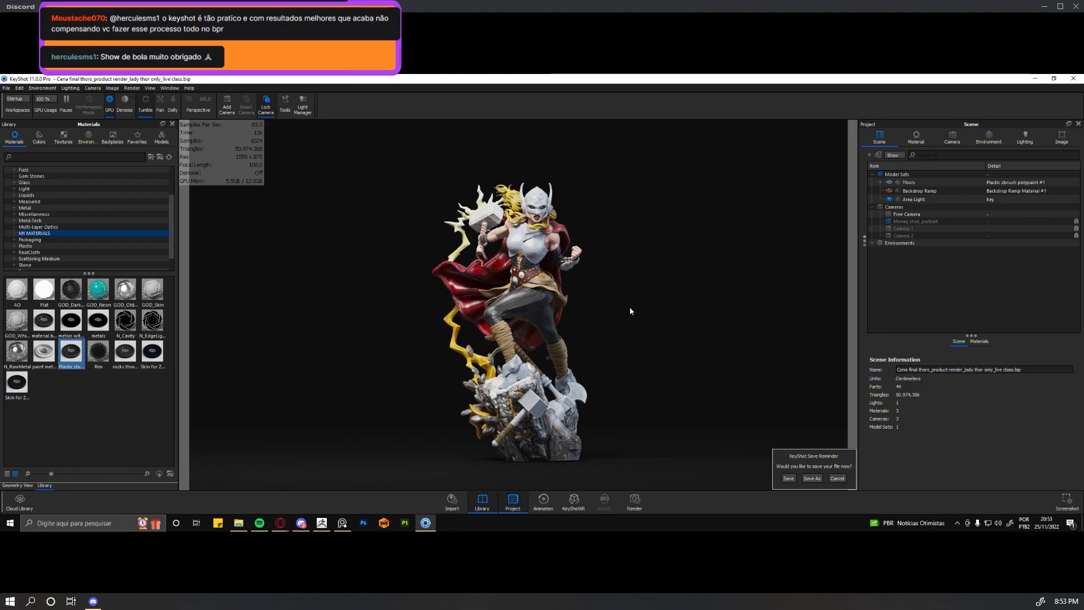
pyautogui.hotkey('ctrl', 'z')
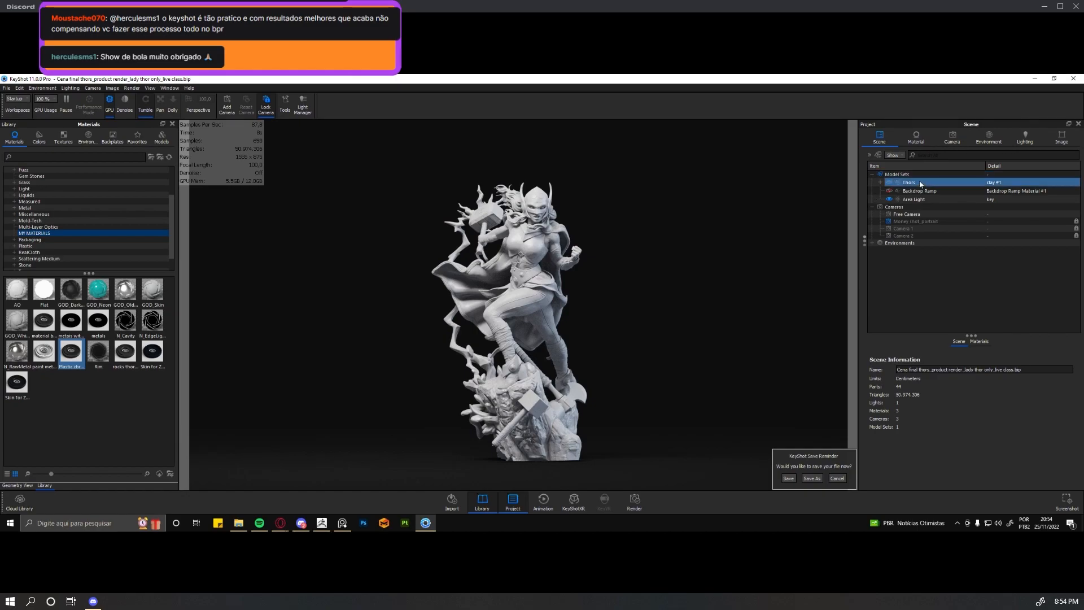
# Activate the Free Camera and frame Lady Thor's upper body in a close-up.
pyautogui.click(952, 137)
pyautogui.click(907, 154)
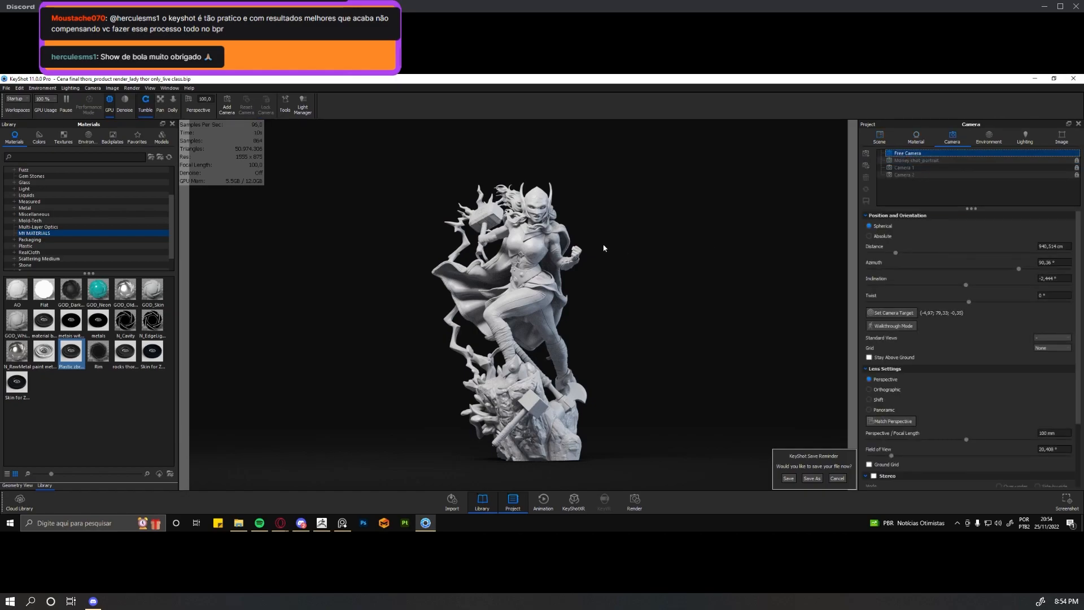
pyautogui.scroll(5, 561, 233)
pyautogui.scroll(6, 536, 293)
pyautogui.moveTo(540, 275); pyautogui.dragTo(720, 267)
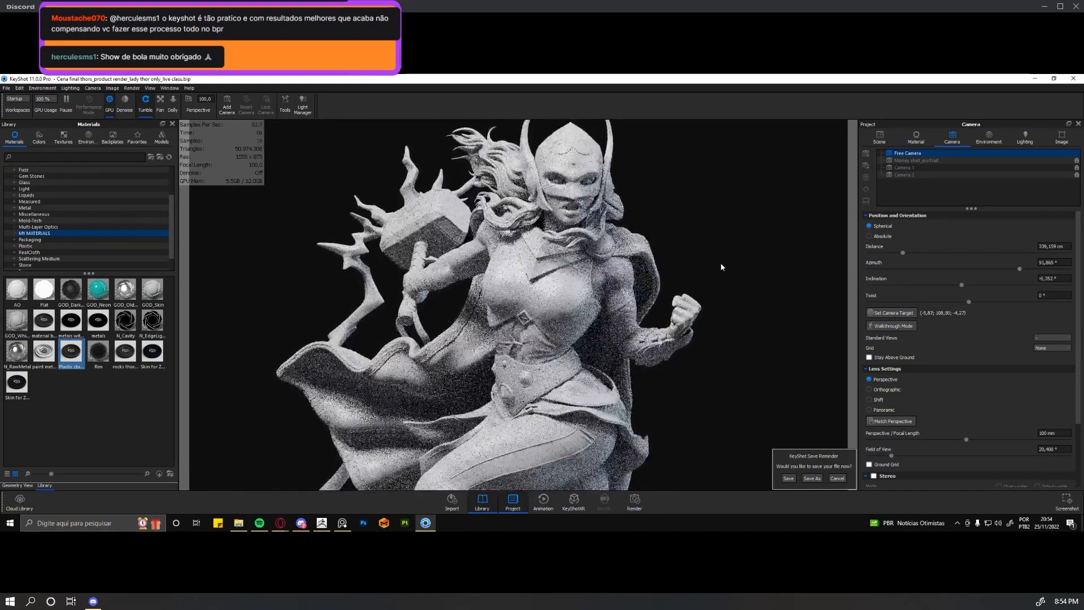
# Expand the Thors group, locate the head among the Lady Thor parts, review the parts' assigned materials, and collapse the Lady Thor subgroup.
pyautogui.click(887, 140)
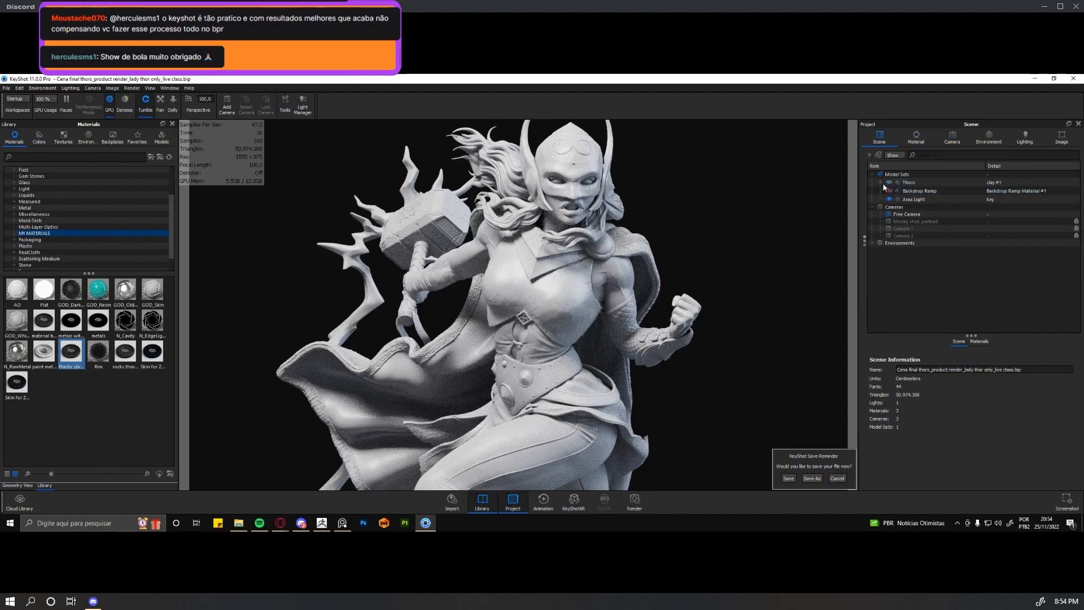
pyautogui.click(924, 185)
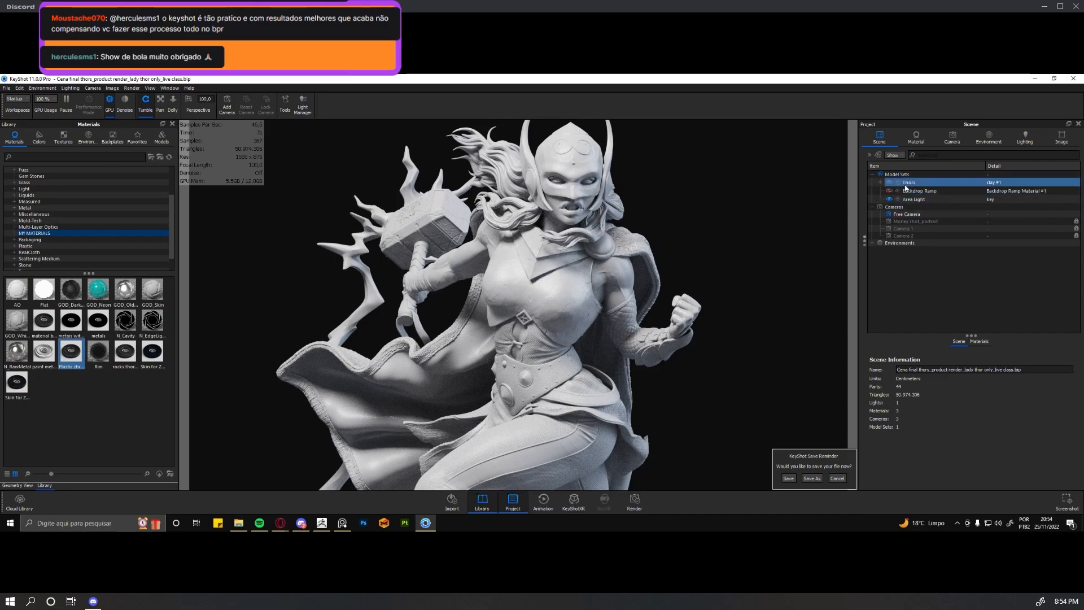
pyautogui.click(881, 182)
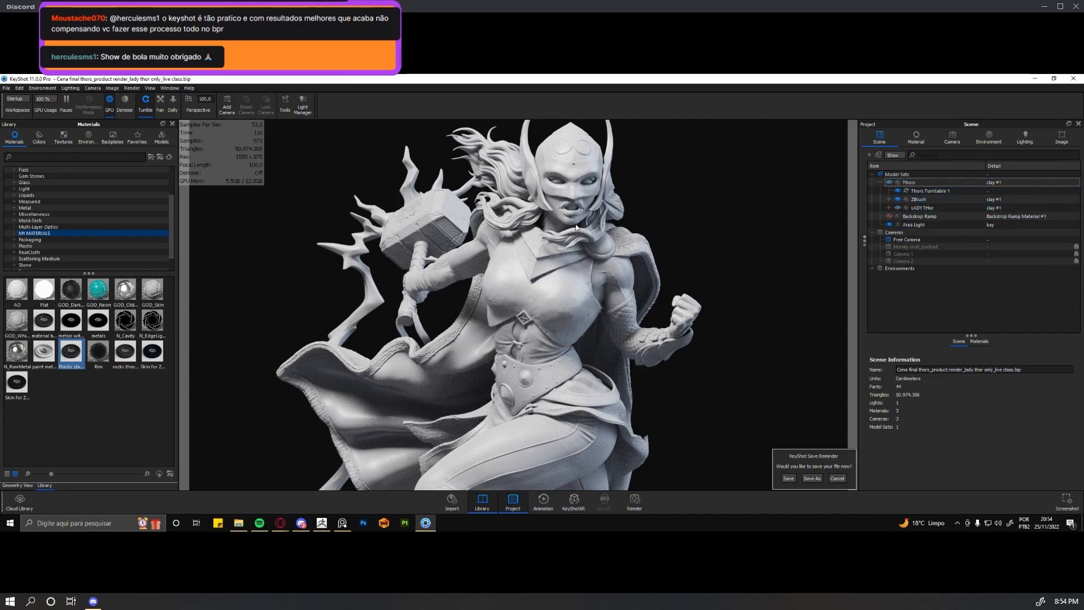
pyautogui.click(558, 206)
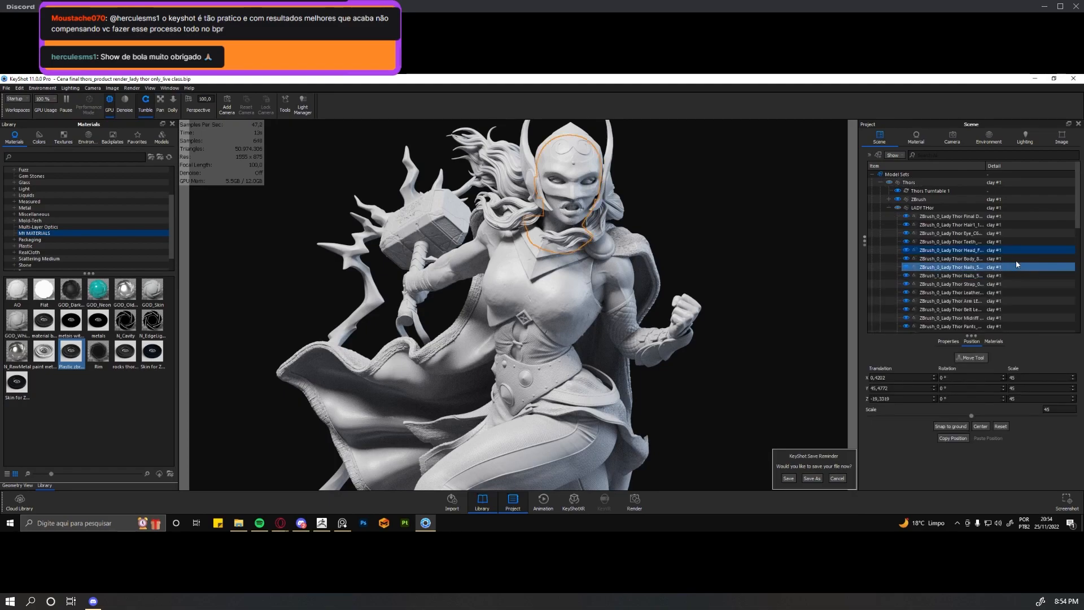
pyautogui.scroll(-4, 1011, 254)
pyautogui.scroll(-4, 998, 251)
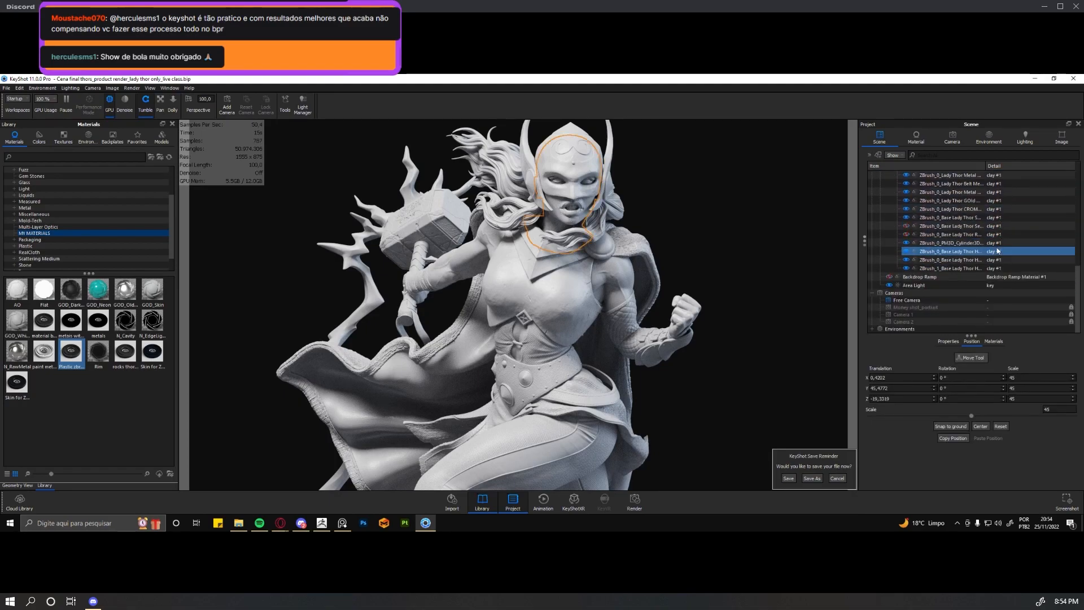
pyautogui.scroll(4, 998, 251)
pyautogui.scroll(4, 998, 252)
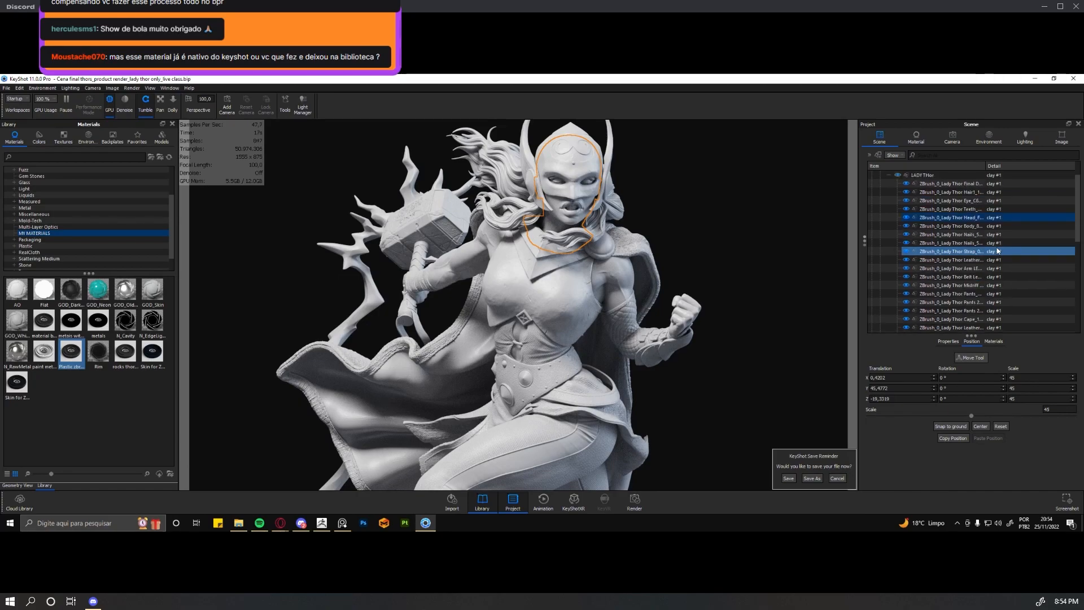
pyautogui.scroll(-4, 997, 244)
pyautogui.click(926, 139)
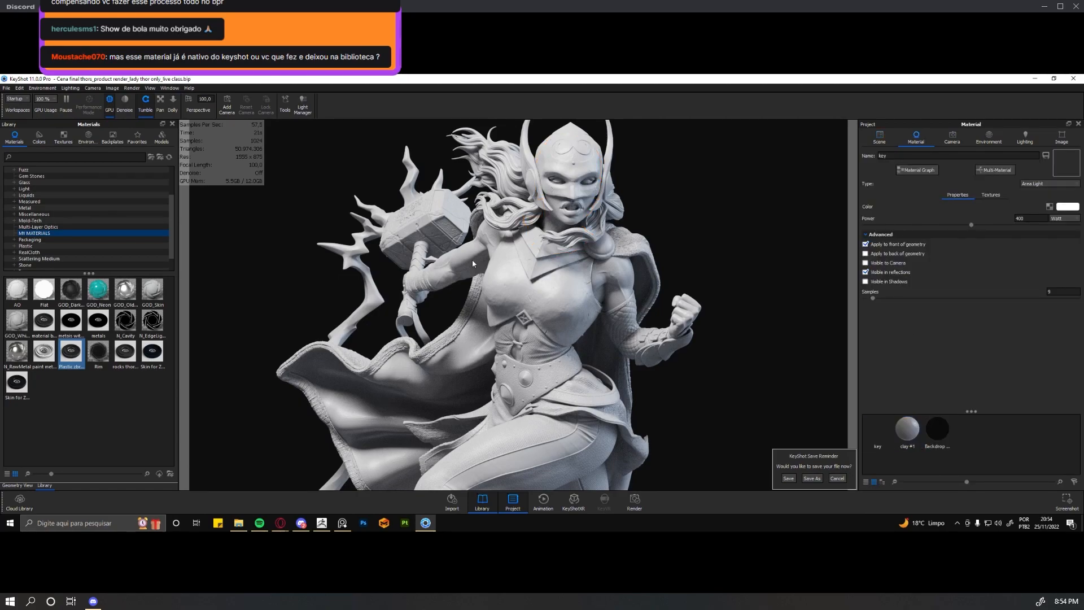
pyautogui.click(881, 137)
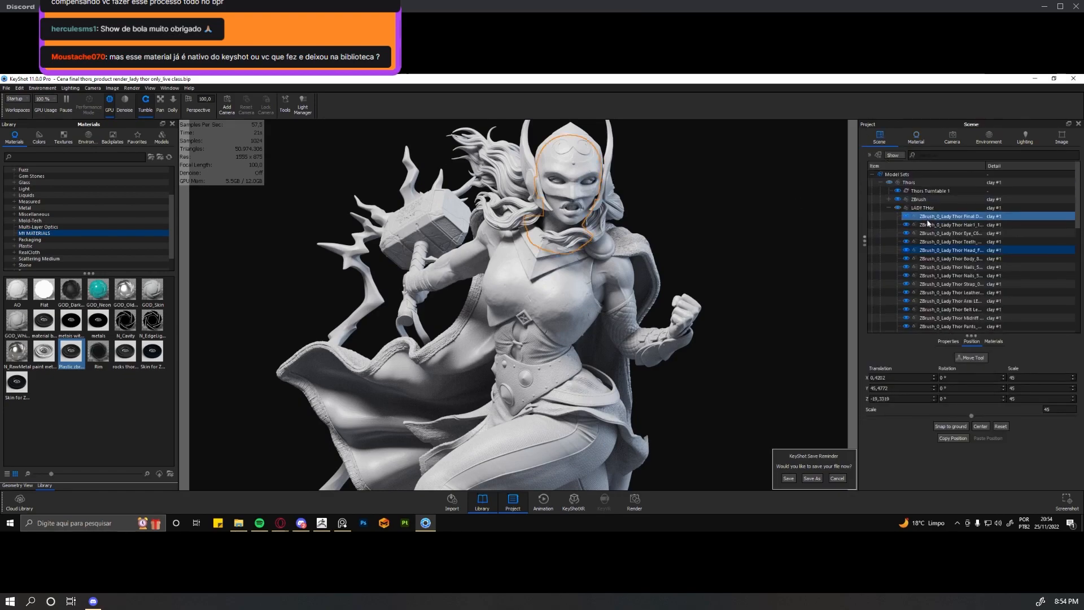
pyautogui.click(888, 208)
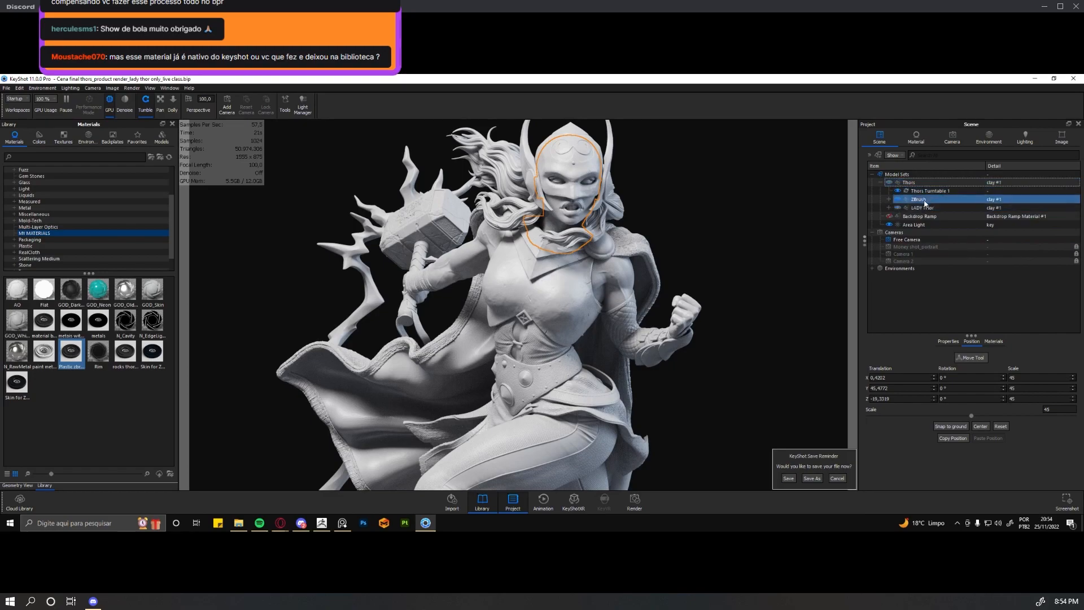
pyautogui.click(922, 183)
pyautogui.rightClick(922, 183)
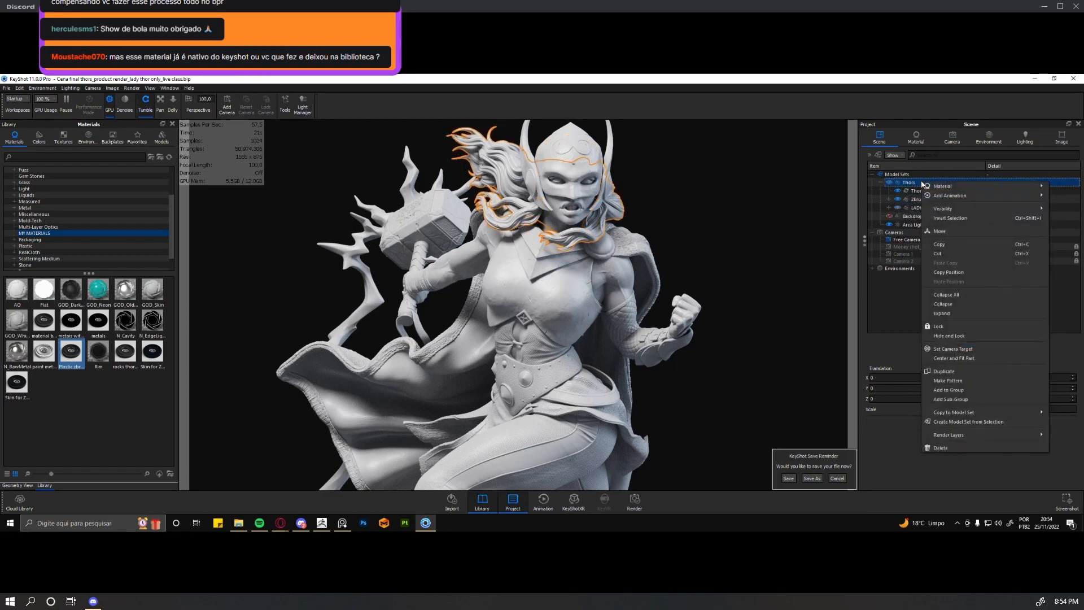
pyautogui.moveTo(953, 188)
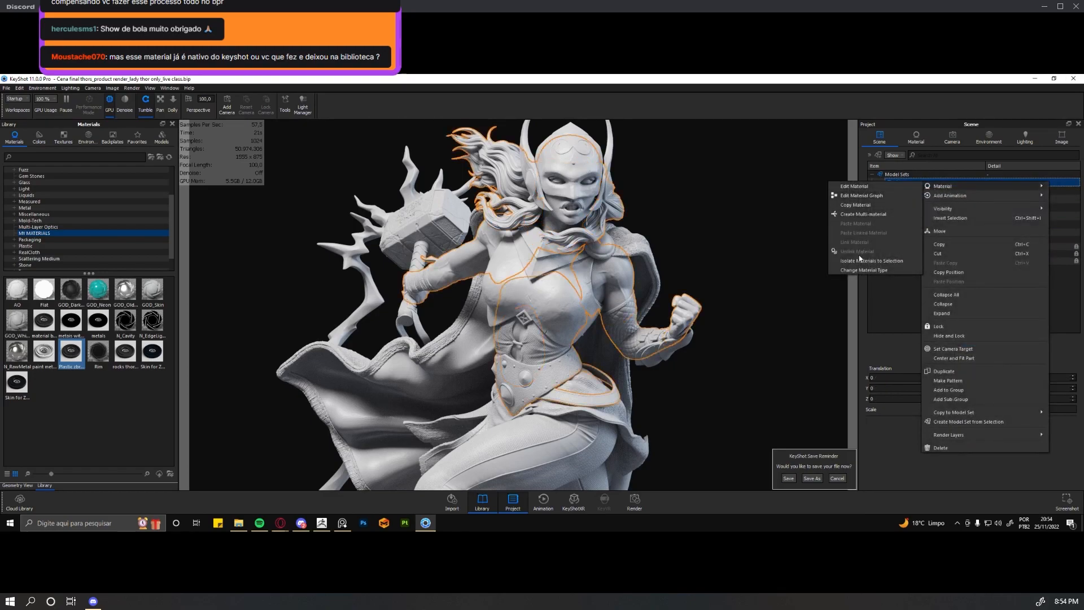
pyautogui.click(886, 306)
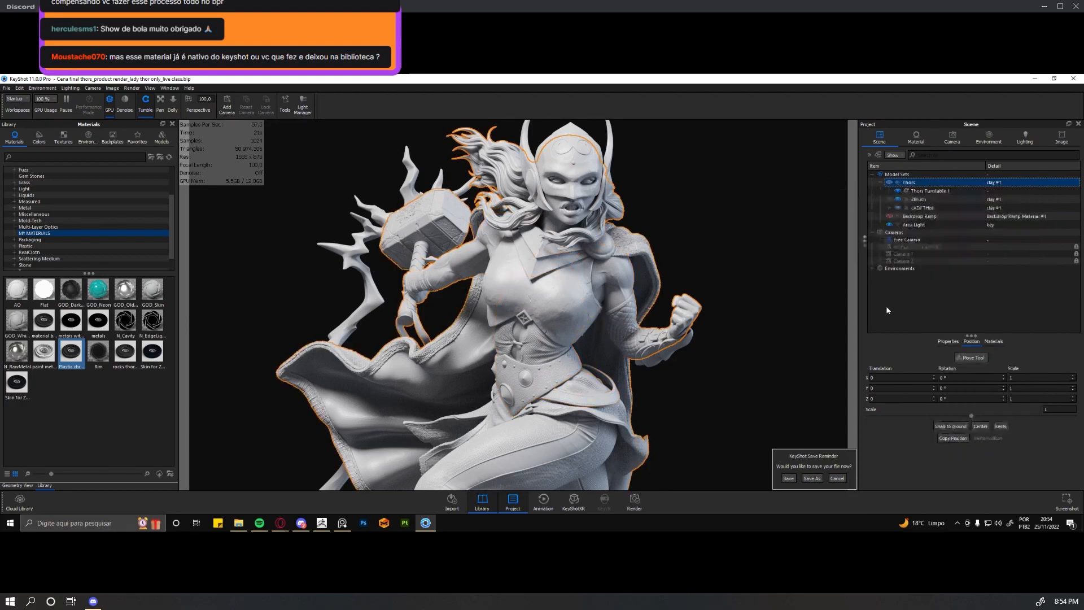
# Delete the turntable animation from the Thors group and confirm the deletion.
pyautogui.click(921, 191)
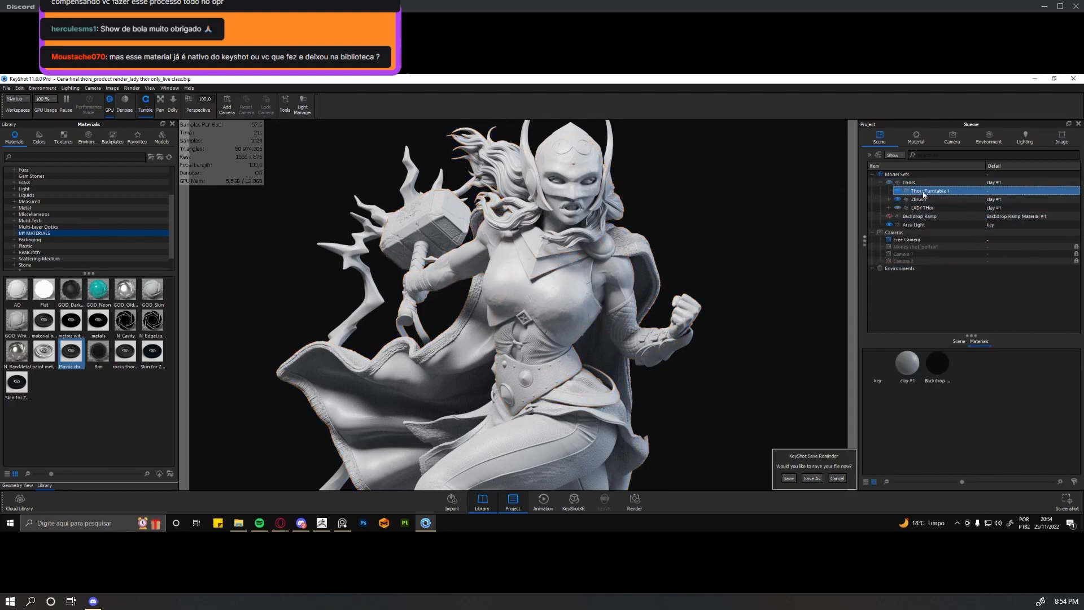
pyautogui.rightClick(921, 192)
pyautogui.click(940, 243)
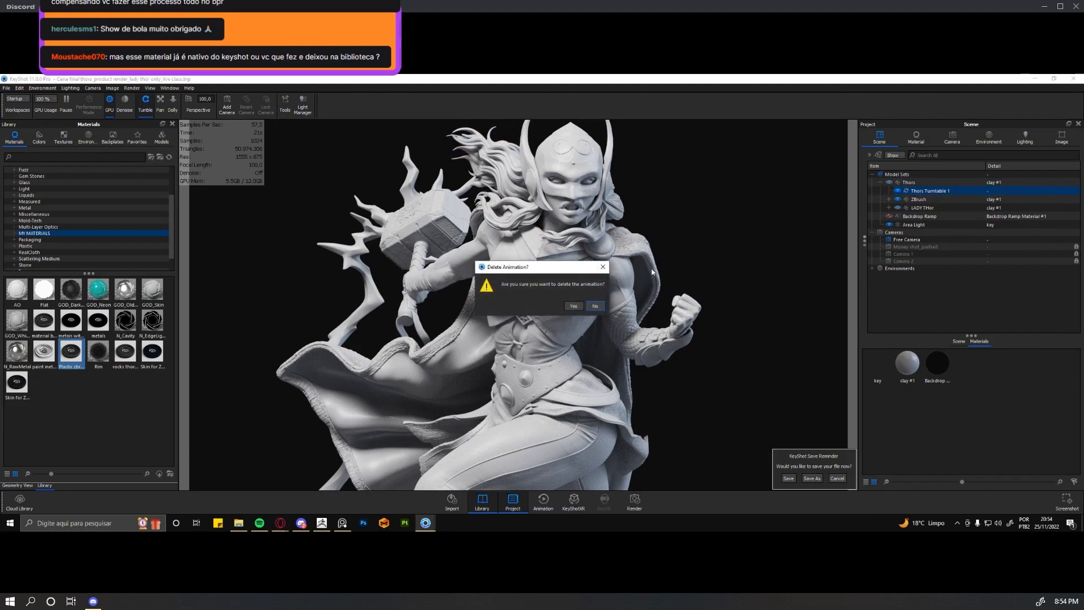
pyautogui.press('Return')
# Unlink the clay material across the parts of the ZBrush subgroup, and open the key Area Light's material properties.
pyautogui.click(919, 191)
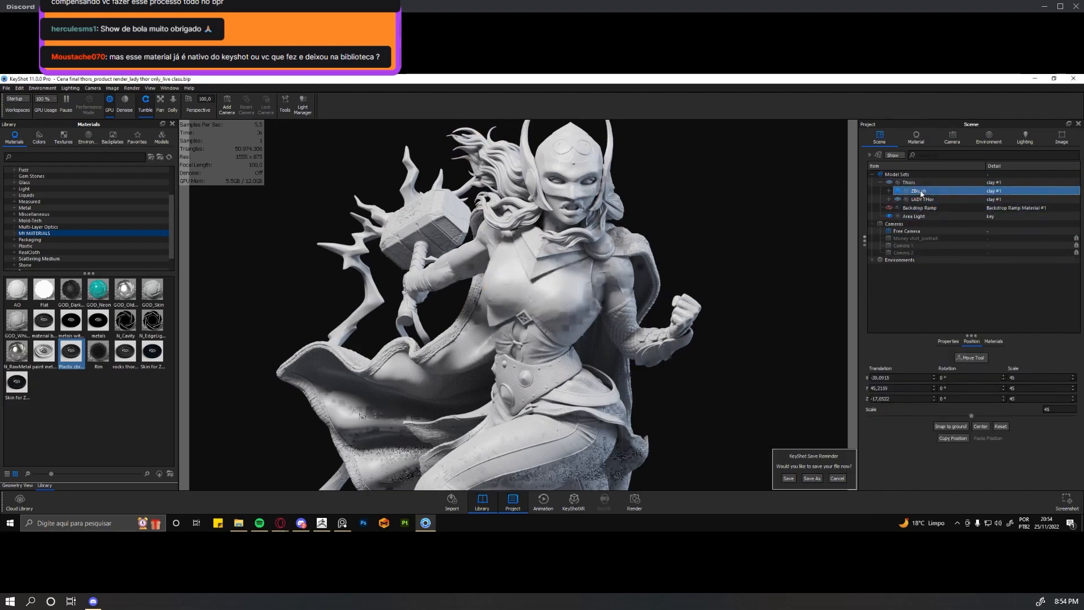
pyautogui.rightClick(922, 192)
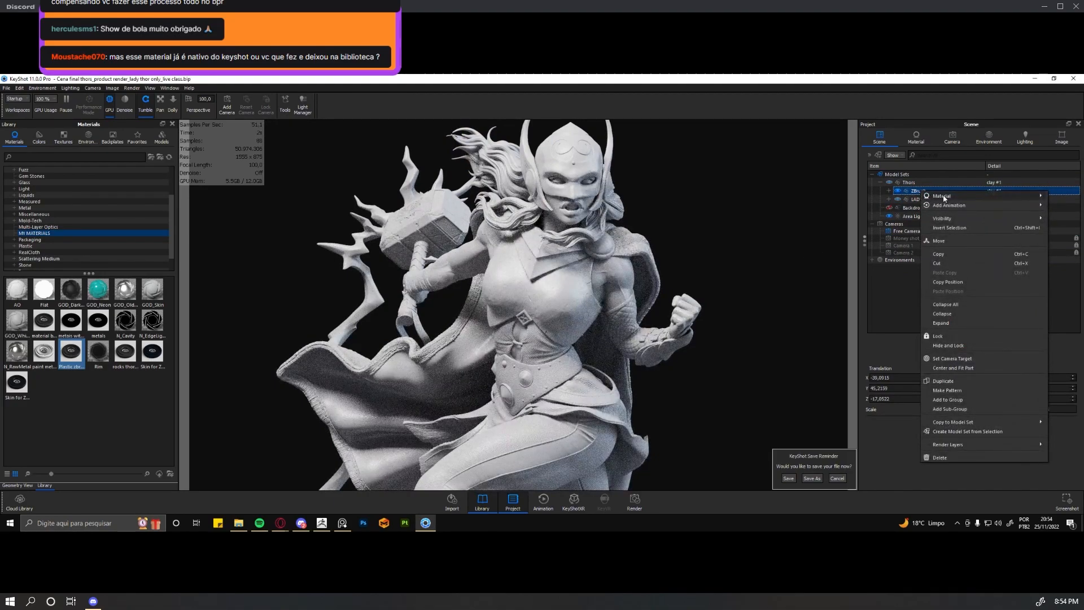
pyautogui.moveTo(944, 198)
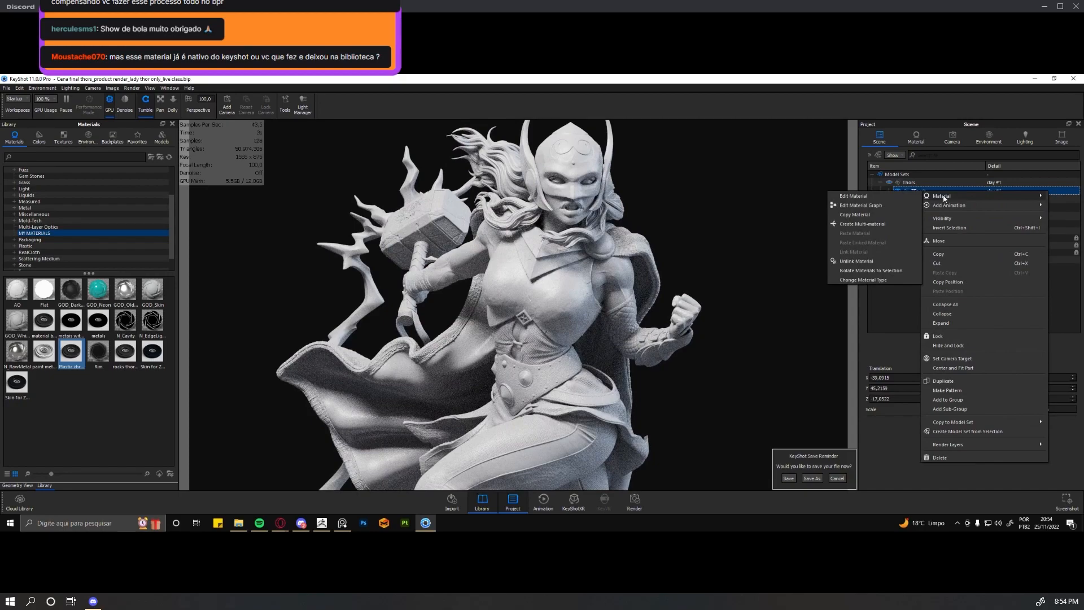
pyautogui.click(865, 262)
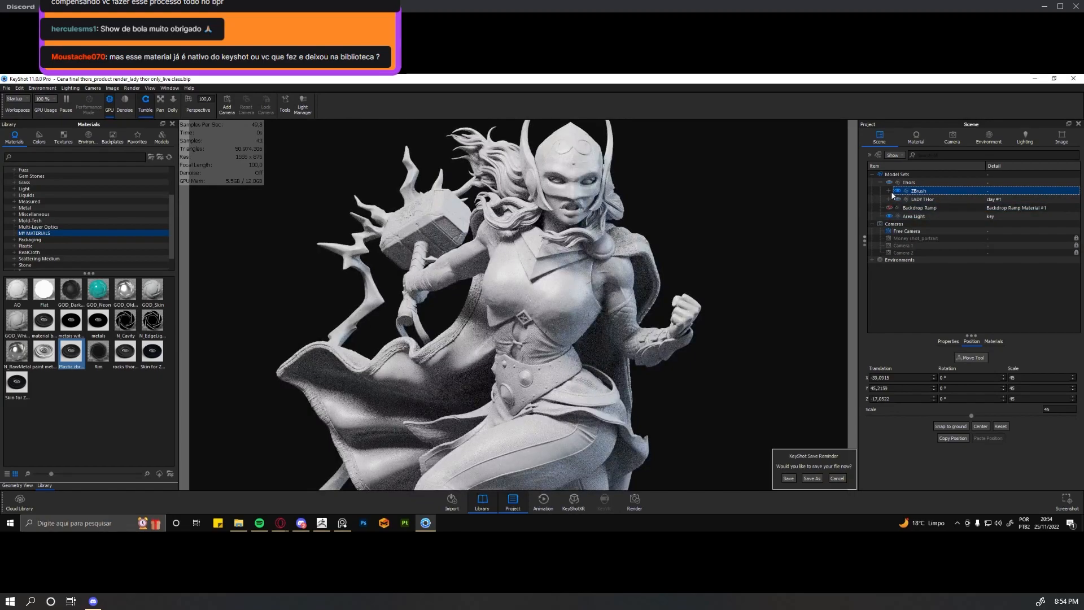
pyautogui.doubleClick(908, 216)
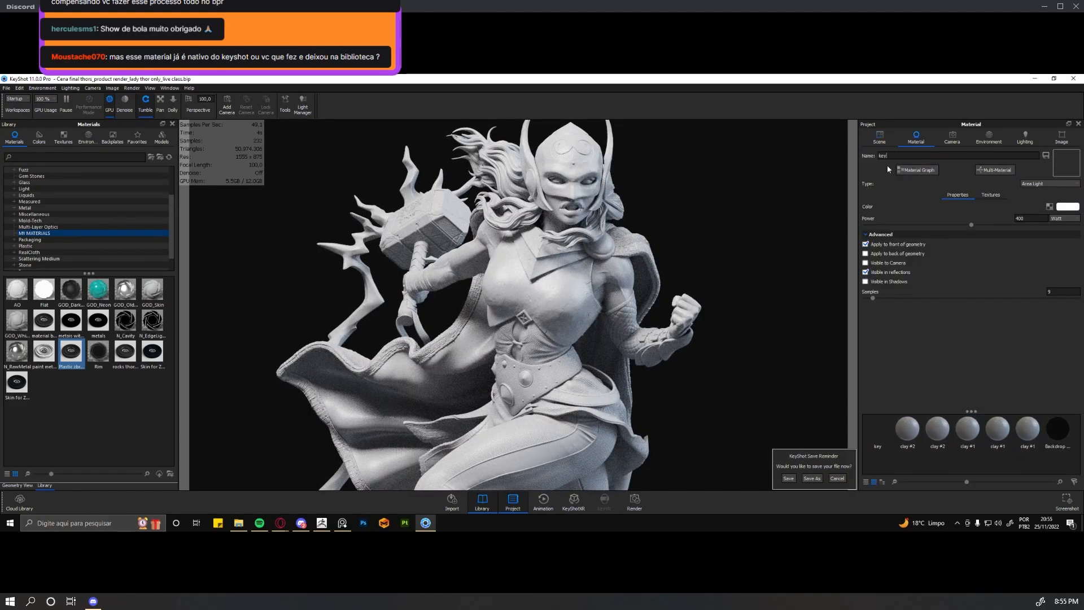
# Collapse the ZBrush subgroup, check the material commands offered for the Lady Thor subgroup, and expand that subgroup.
pyautogui.click(880, 138)
pyautogui.click(898, 192)
pyautogui.click(889, 191)
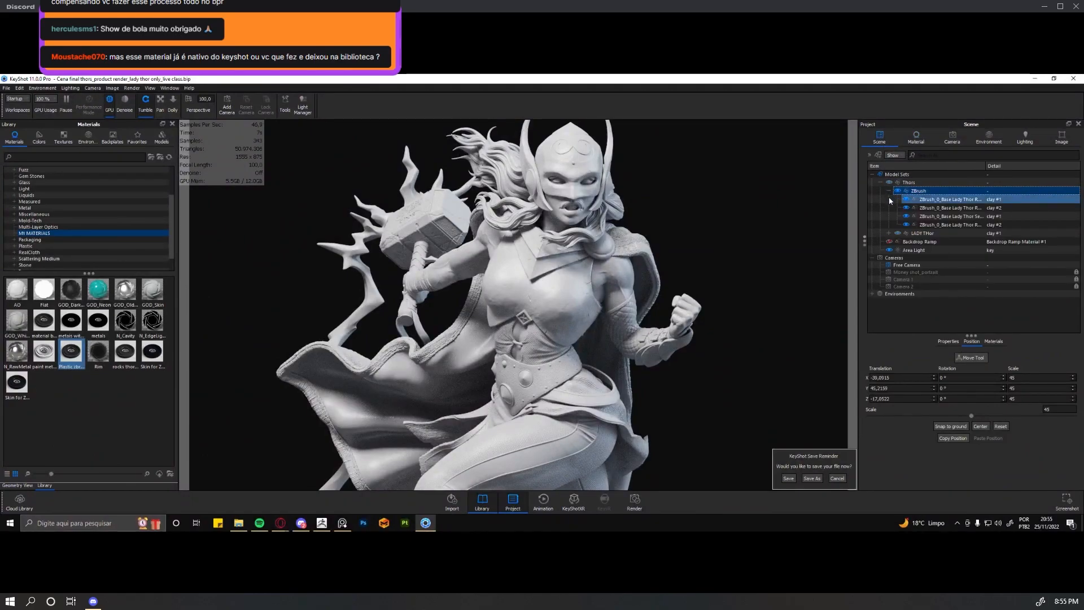
pyautogui.click(890, 192)
pyautogui.click(920, 199)
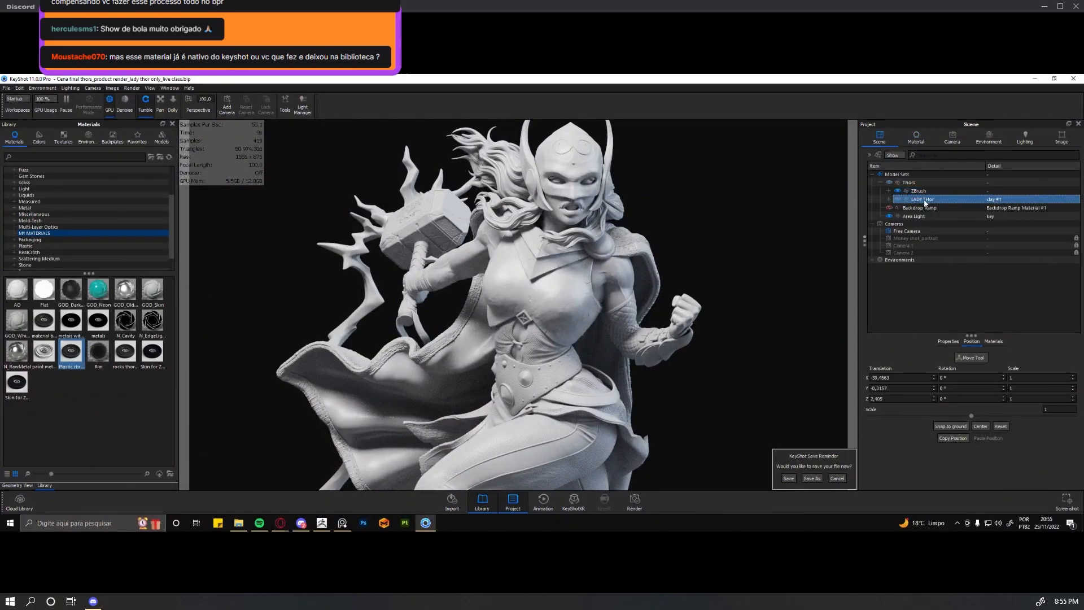
pyautogui.rightClick(925, 203)
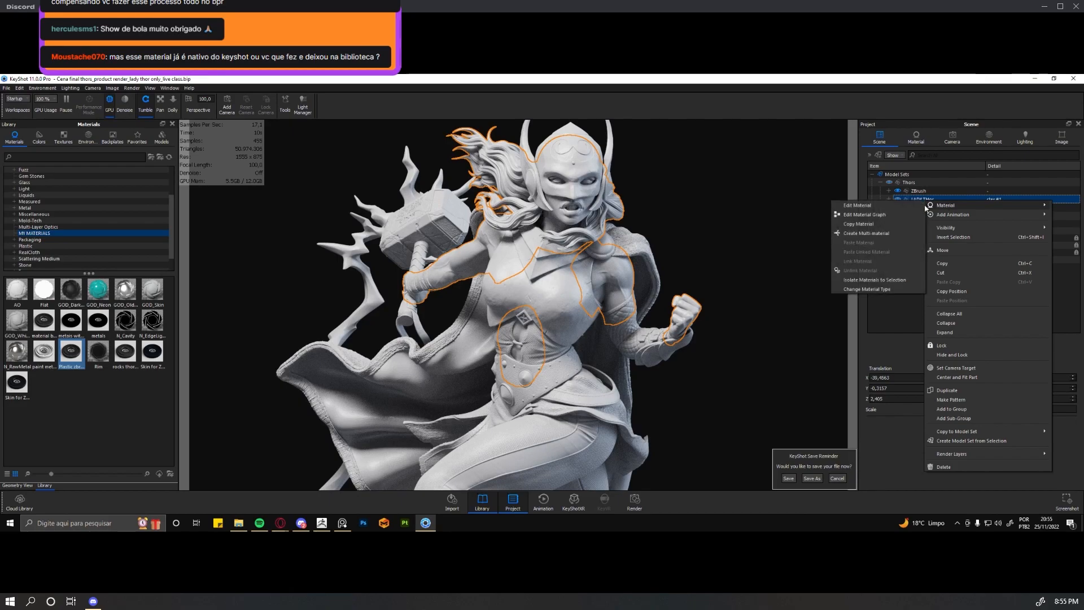
pyautogui.click(891, 200)
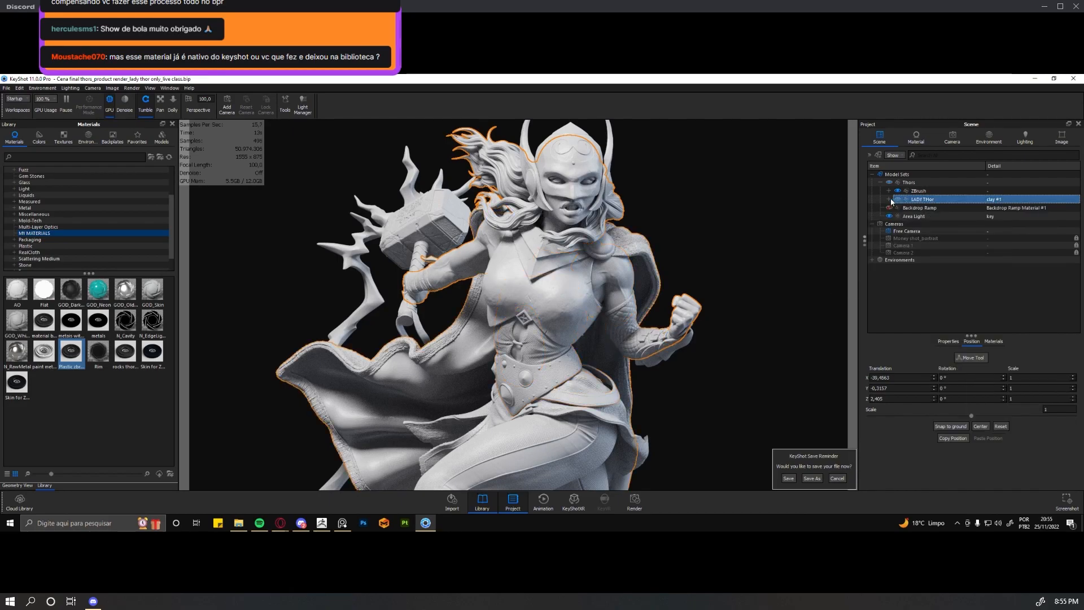
pyautogui.click(890, 199)
pyautogui.click(924, 207)
pyautogui.scroll(-10, 932, 229)
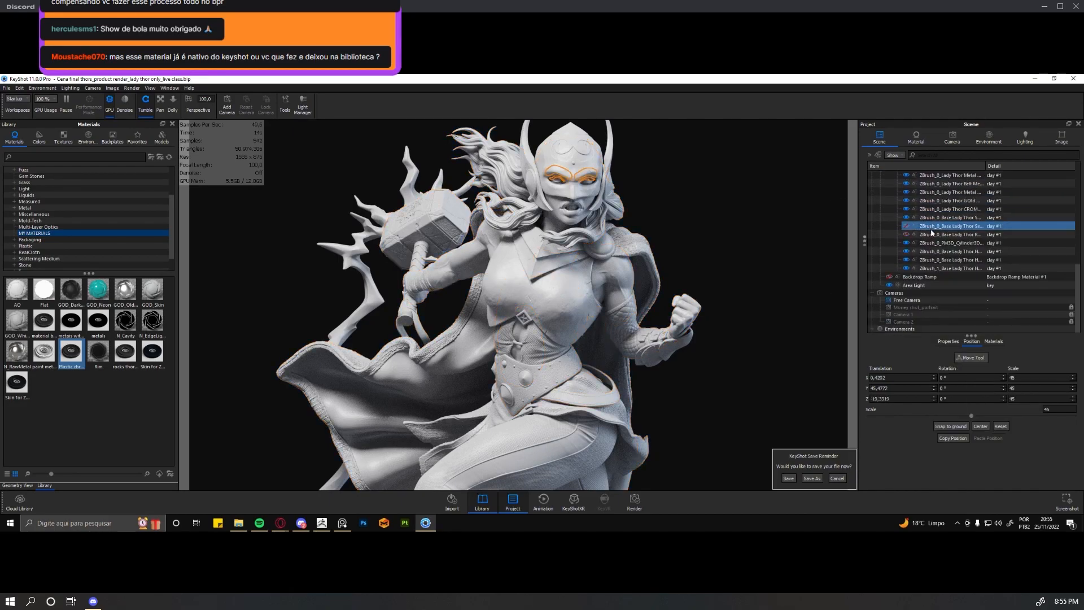
pyautogui.keyDown('shift'); pyautogui.click(932, 271); pyautogui.keyUp('shift')
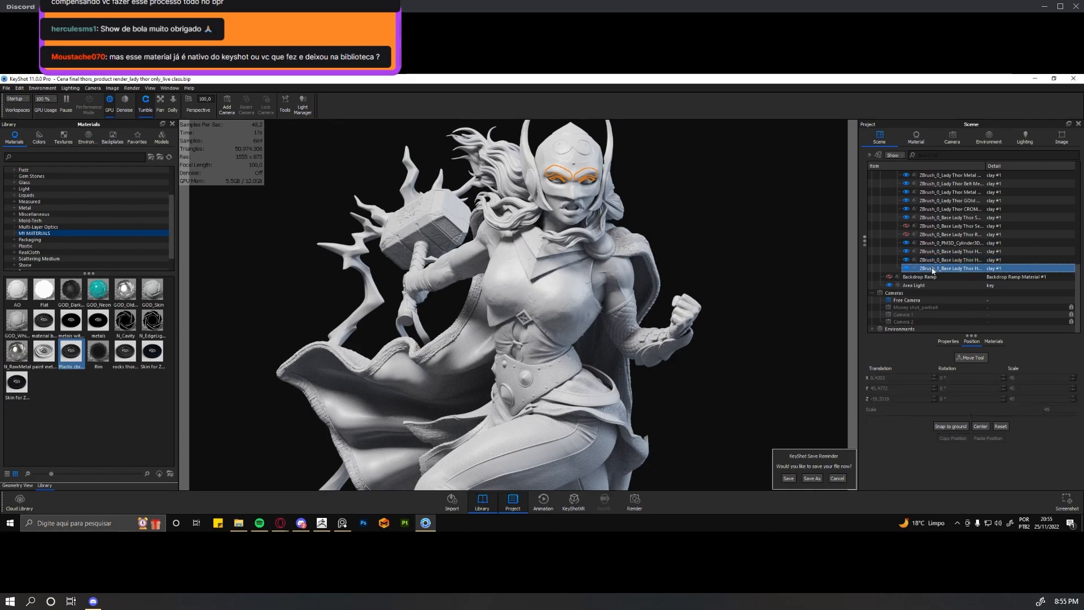
pyautogui.scroll(10, 926, 264)
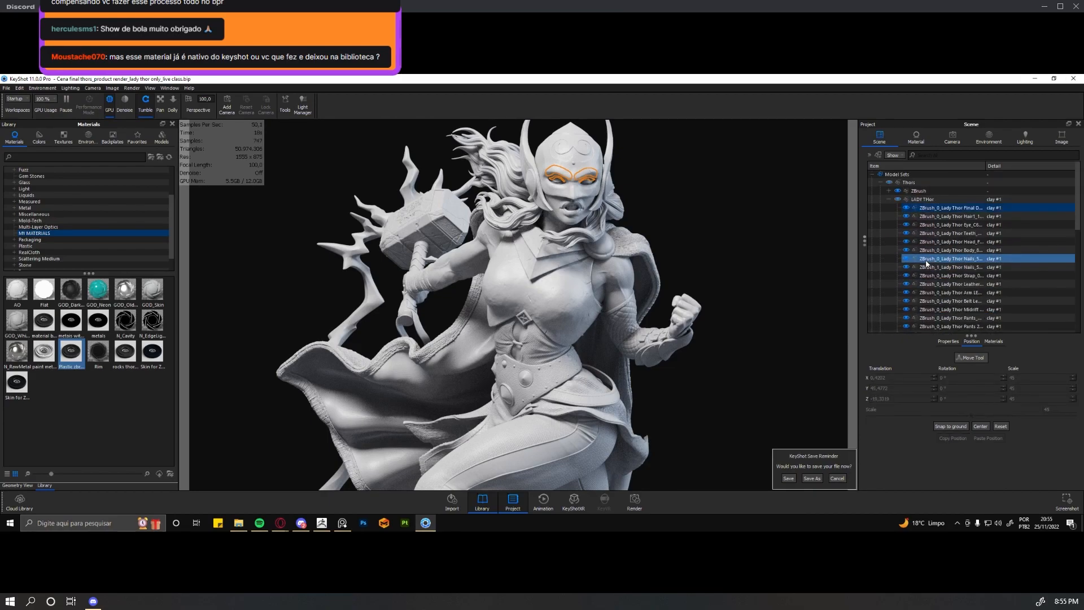
pyautogui.scroll(-10, 926, 263)
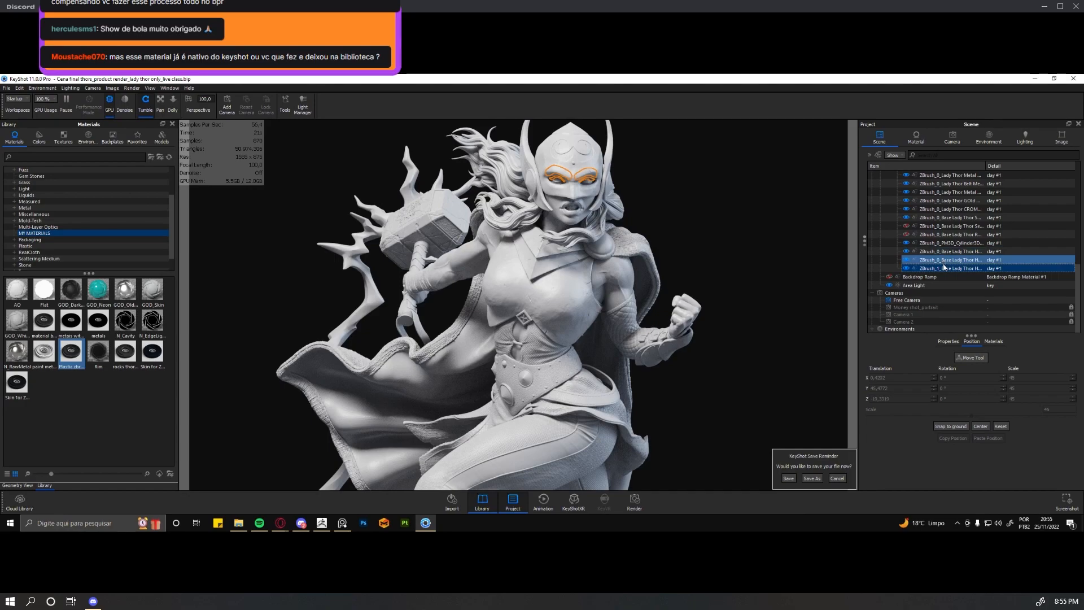
pyautogui.click(947, 253)
pyautogui.keyDown('shift'); pyautogui.click(948, 271); pyautogui.keyUp('shift')
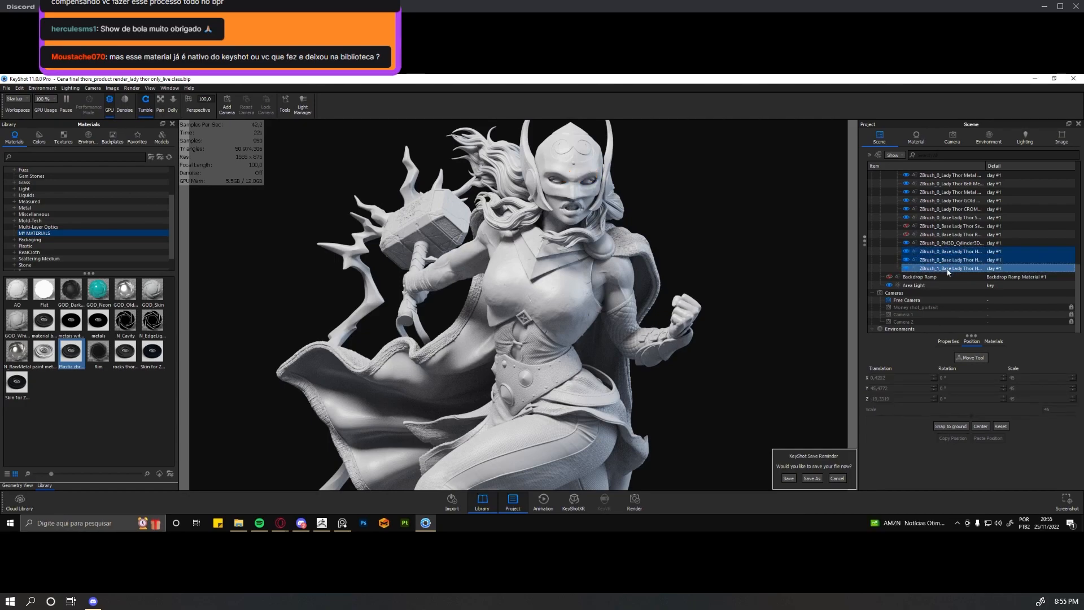
pyautogui.scroll(10, 948, 266)
# Select all parts of the Lady Thor subgroup and unlink their shared clay material.
pyautogui.click(940, 233)
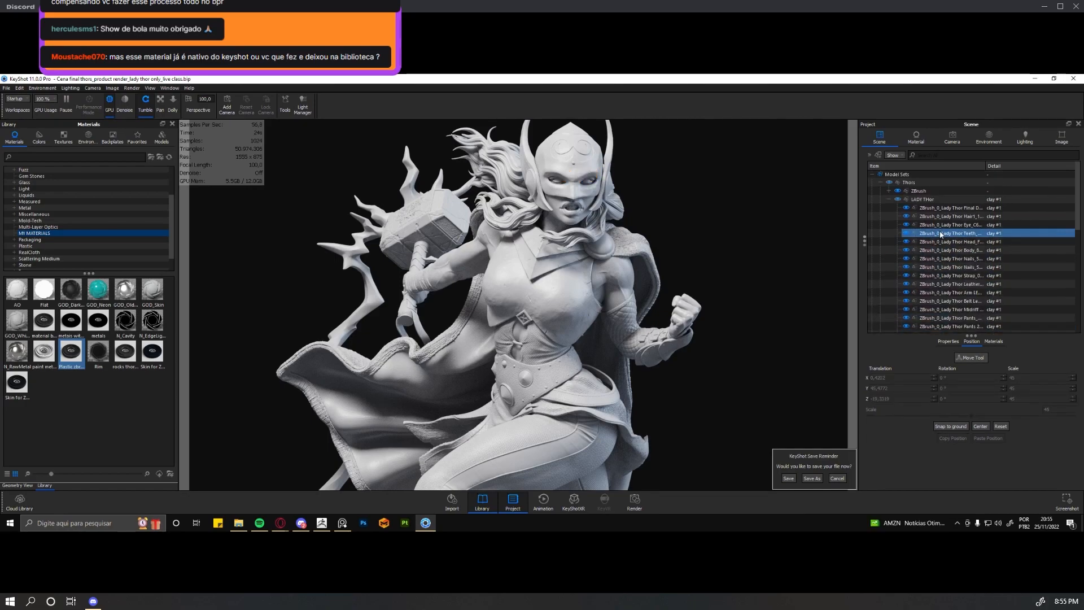
pyautogui.scroll(-10, 940, 248)
pyautogui.click(941, 259)
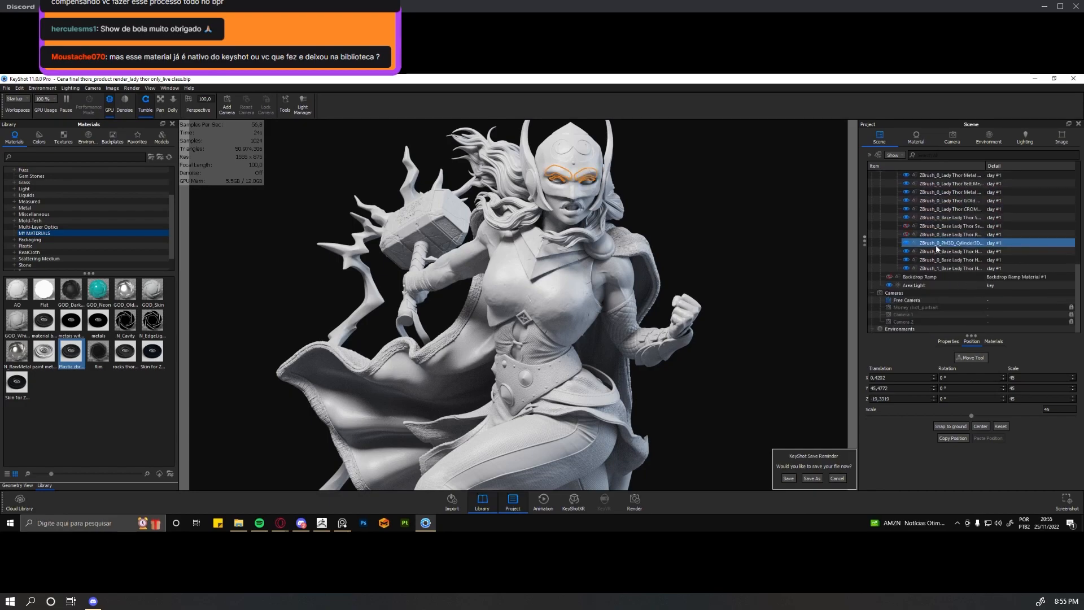
pyautogui.keyDown('shift'); pyautogui.click(942, 268); pyautogui.keyUp('shift')
pyautogui.scroll(8, 944, 254)
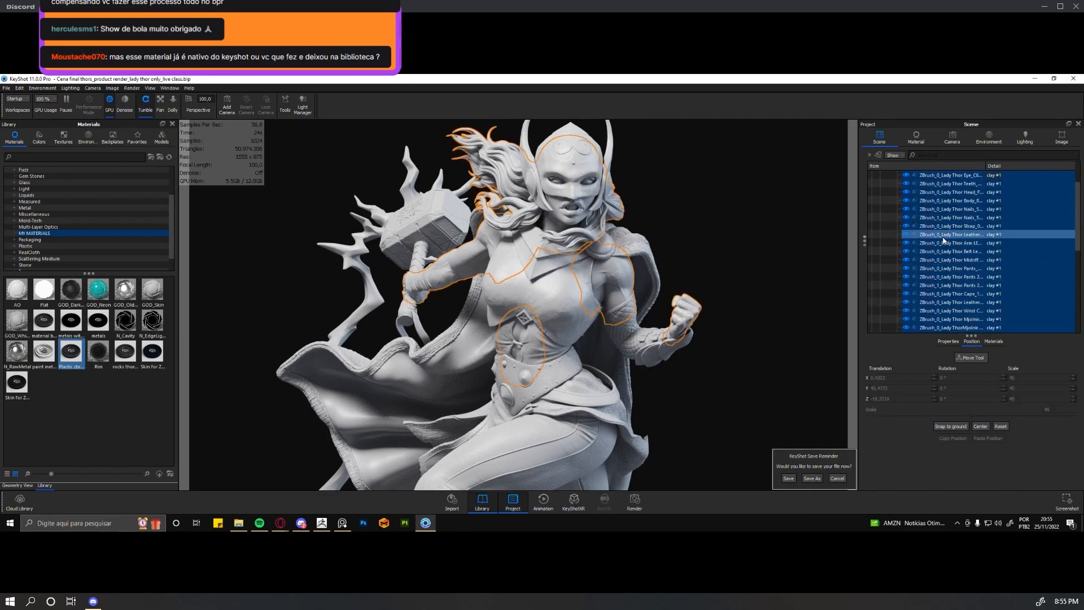
pyautogui.scroll(2, 944, 240)
pyautogui.rightClick(960, 245)
pyautogui.moveTo(960, 244)
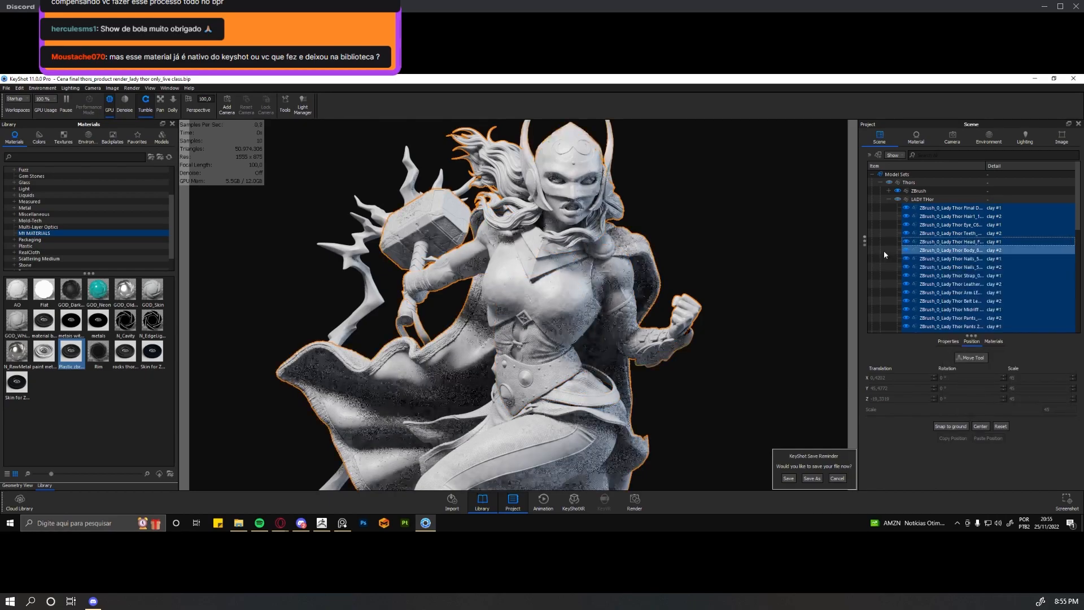
# Review the clay materials assigned to the Lady Thor parts, enlarge the project's material thumbnail area, and return to the scene tree.
pyautogui.scroll(-4, 898, 271)
pyautogui.click(936, 293)
pyautogui.scroll(-6, 937, 281)
pyautogui.scroll(5, 937, 279)
pyautogui.scroll(5, 938, 281)
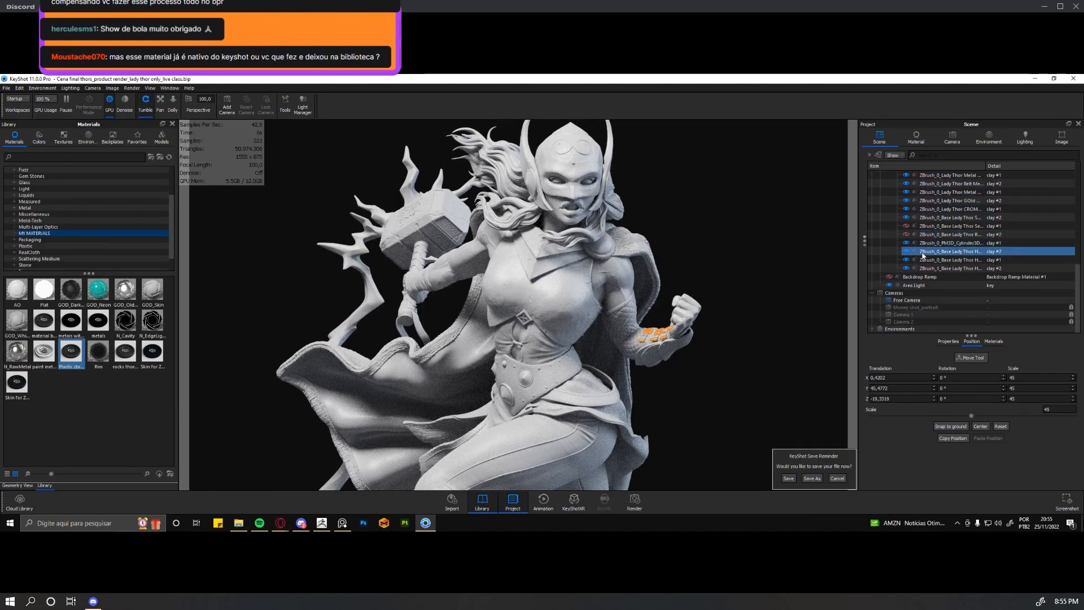
pyautogui.click(915, 137)
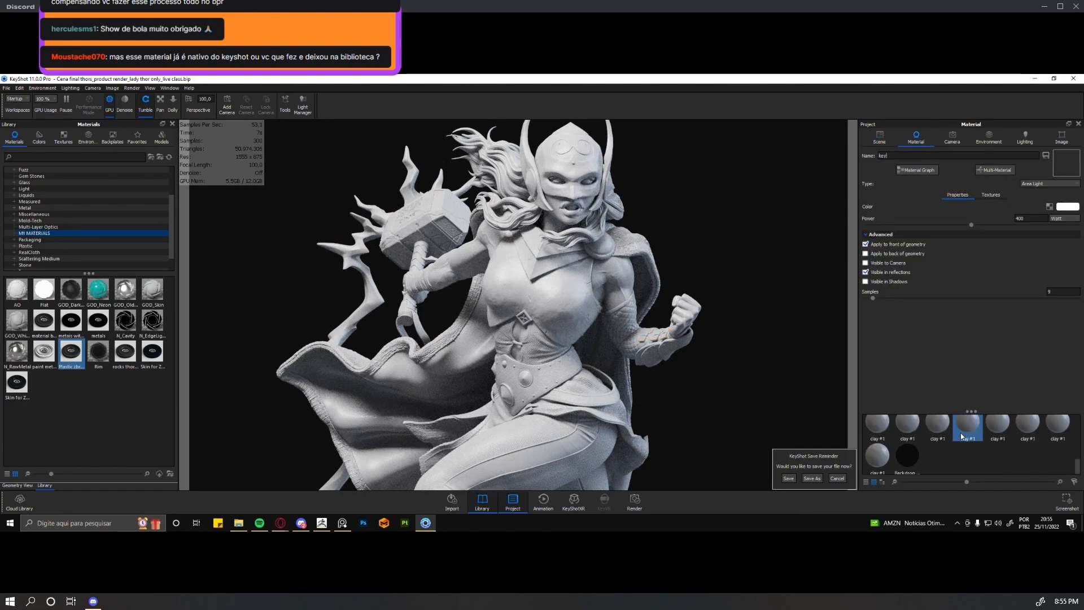
pyautogui.moveTo(960, 411); pyautogui.dragTo(961, 311)
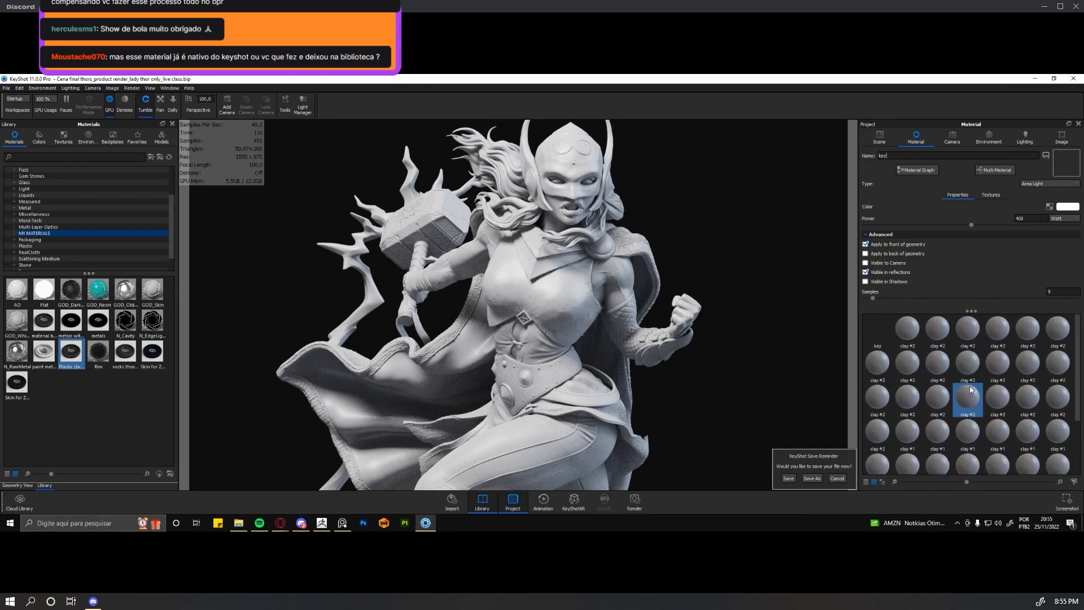
pyautogui.click(882, 137)
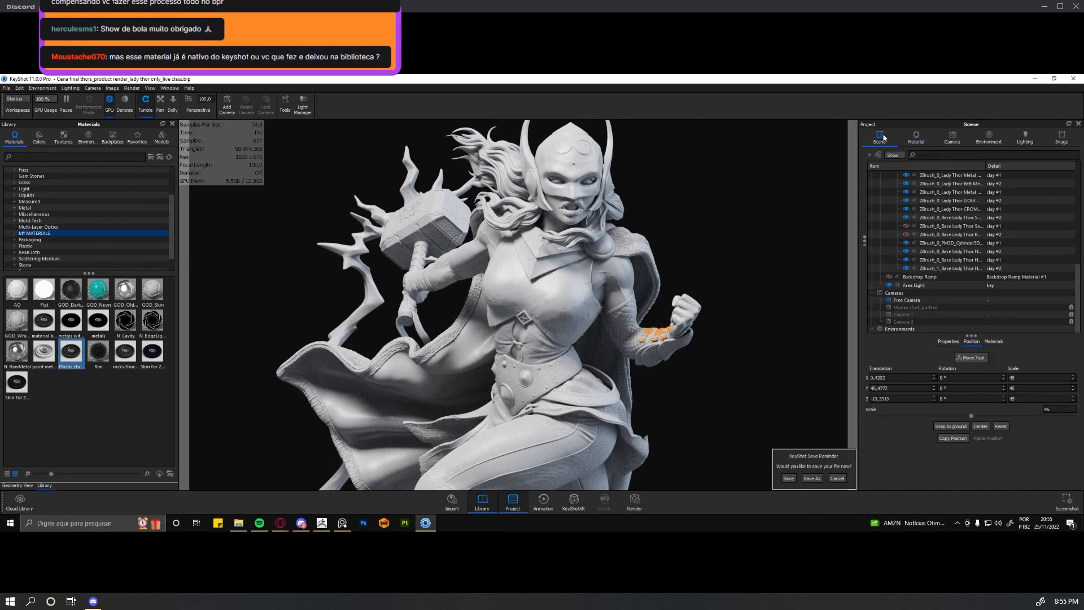
pyautogui.click(625, 279)
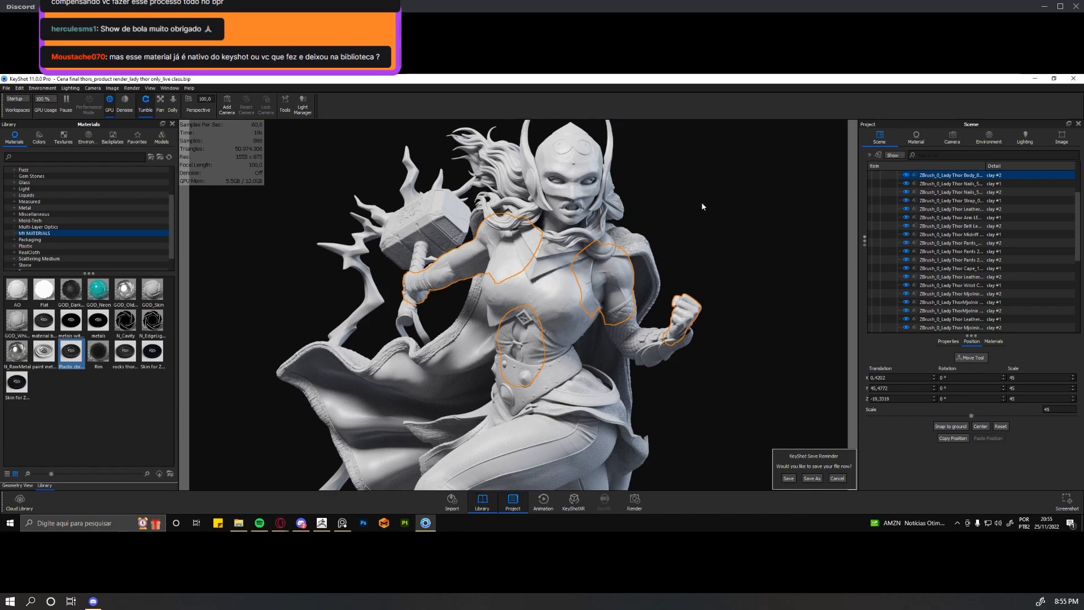
pyautogui.click(559, 207)
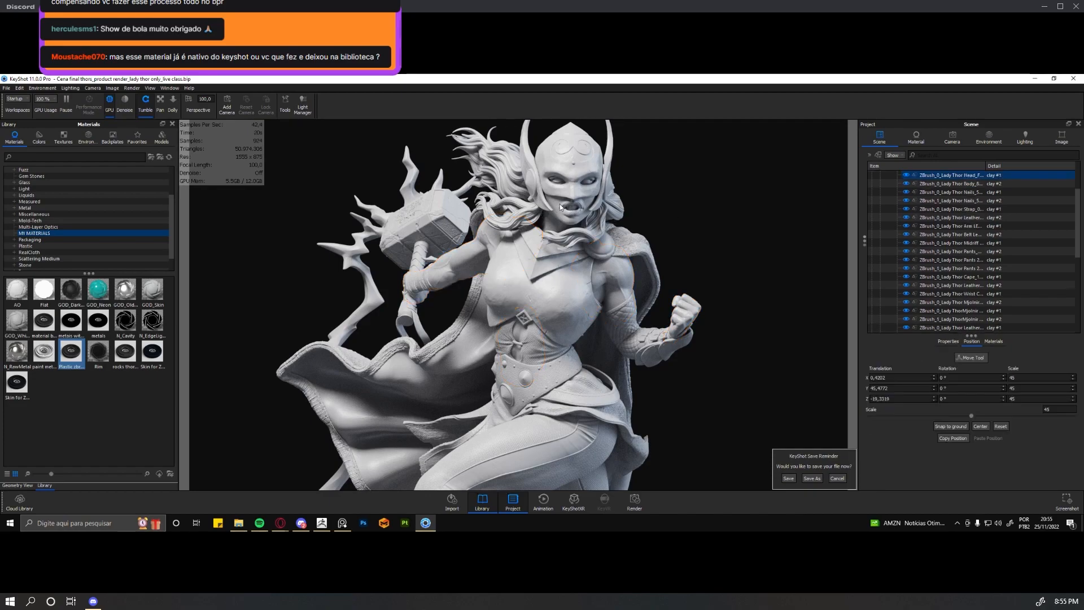
pyautogui.keyDown('ctrl'); pyautogui.click(625, 286); pyautogui.keyUp('ctrl')
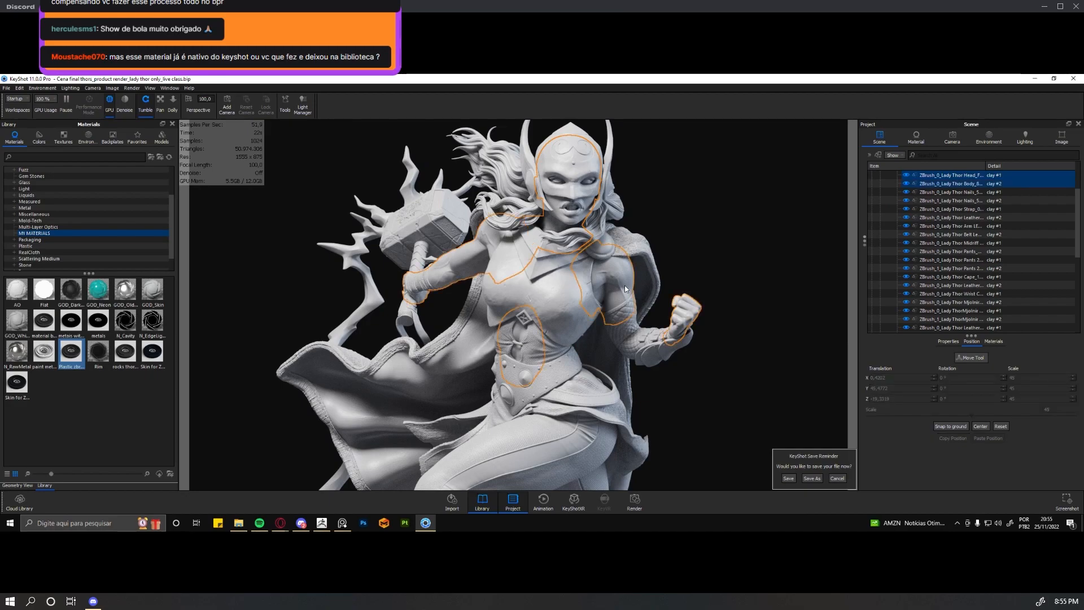
pyautogui.click(757, 252)
pyautogui.click(620, 273)
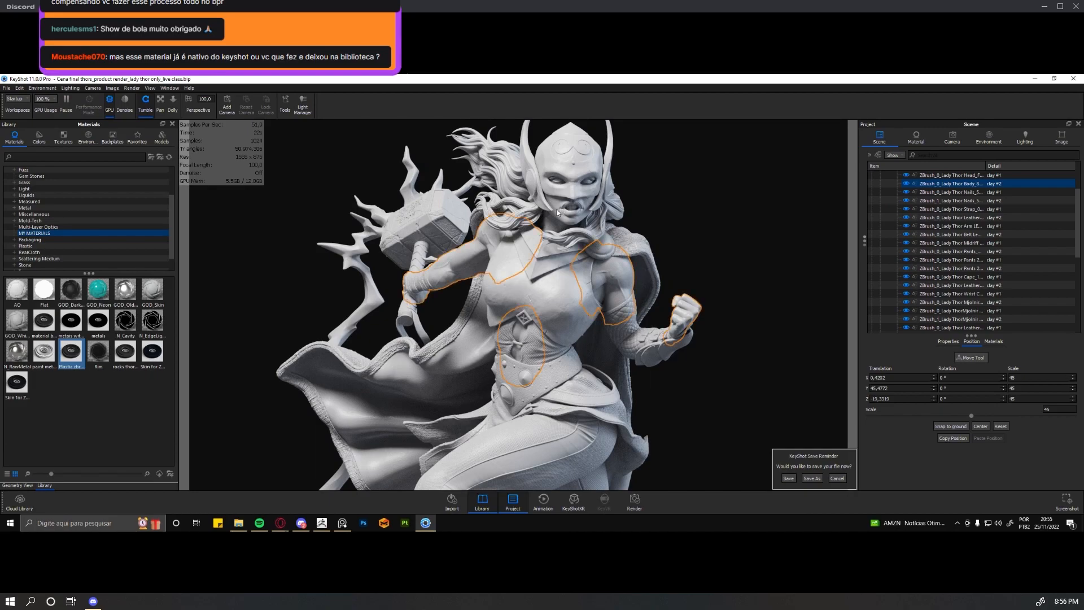
pyautogui.click(678, 212)
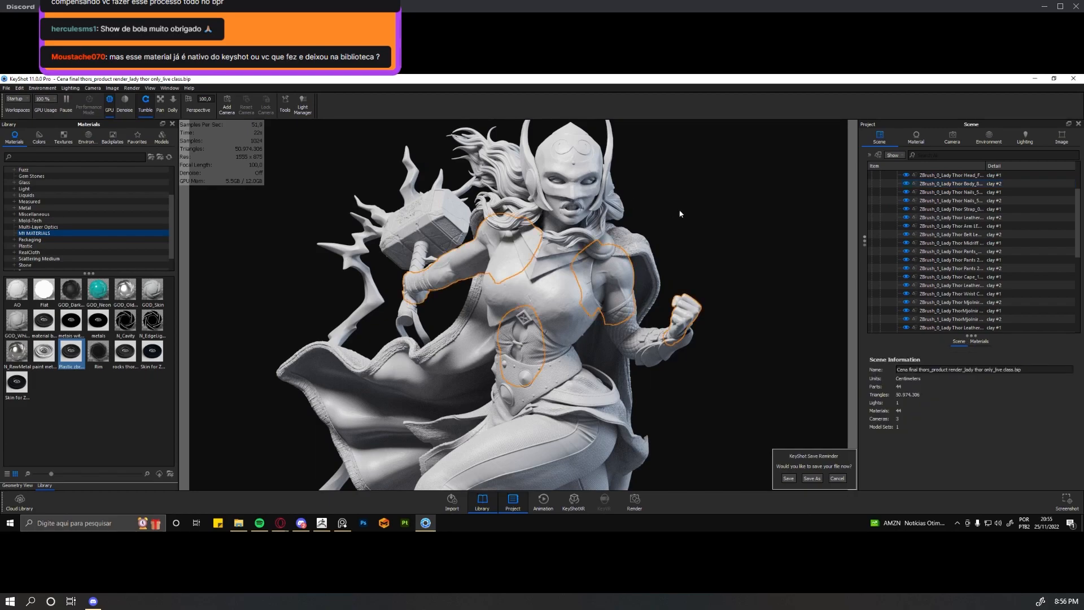
# Select Lady Thor's head and body parts together and review the material commands available for both.
pyautogui.click(550, 205)
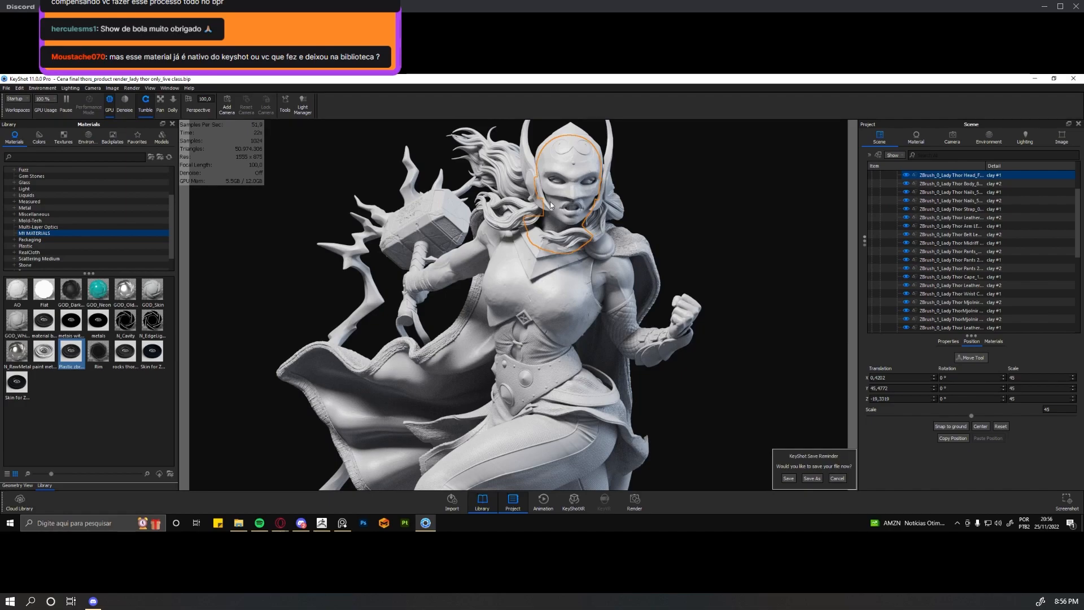
pyautogui.keyDown('shift'); pyautogui.click(625, 277); pyautogui.keyUp('shift')
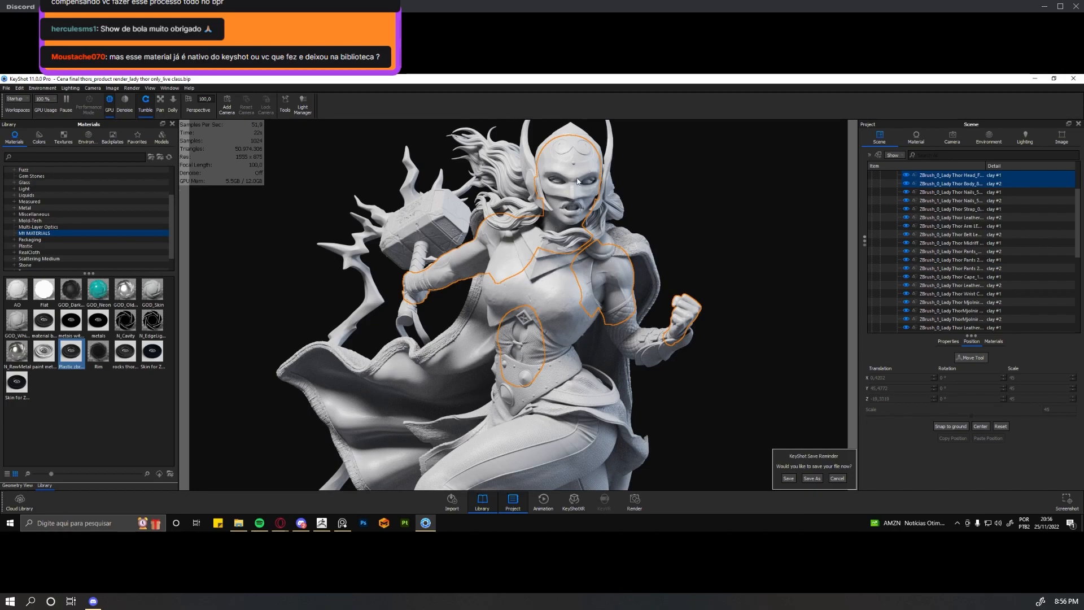
pyautogui.scroll(3, 945, 248)
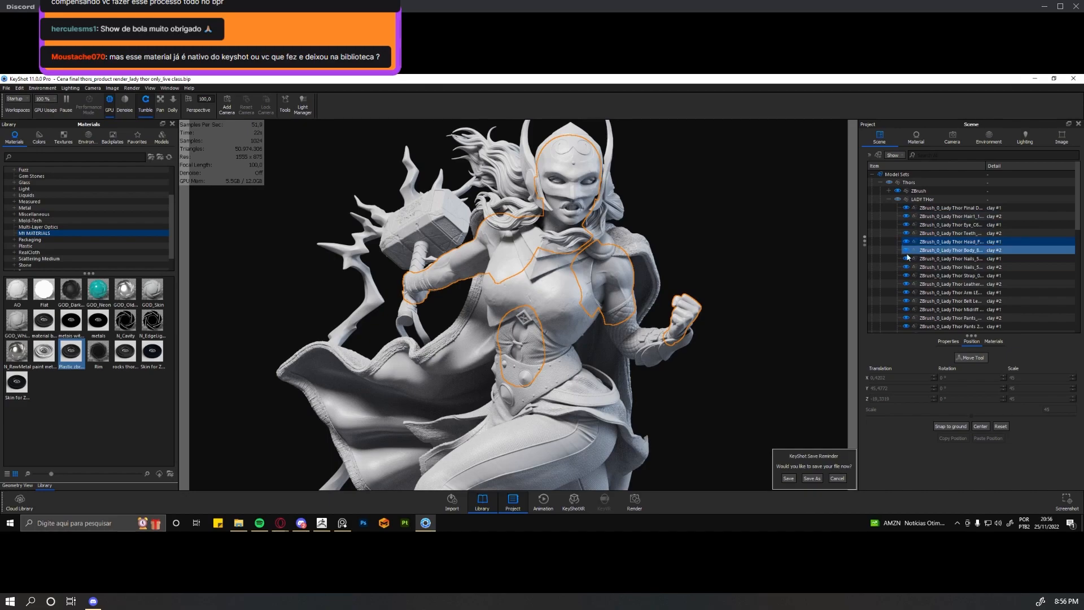
pyautogui.rightClick(938, 247)
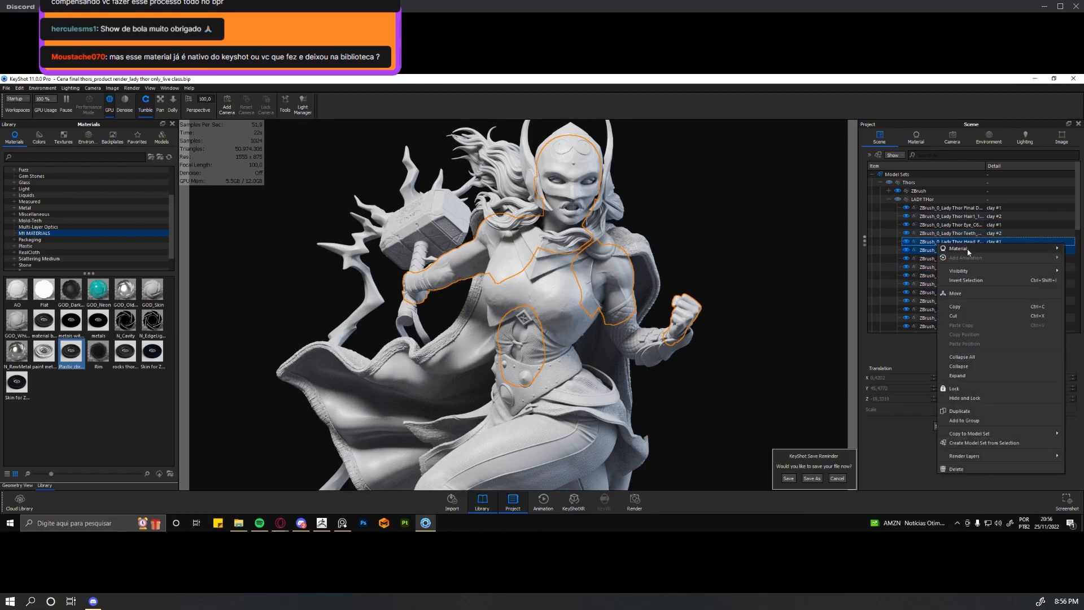
pyautogui.moveTo(969, 251)
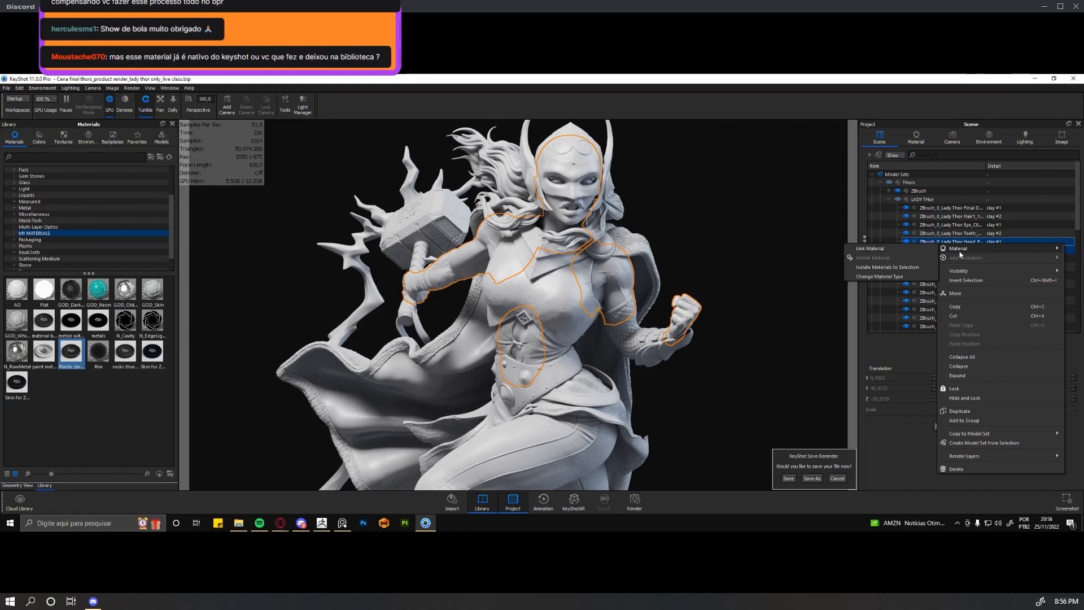
pyautogui.click(854, 209)
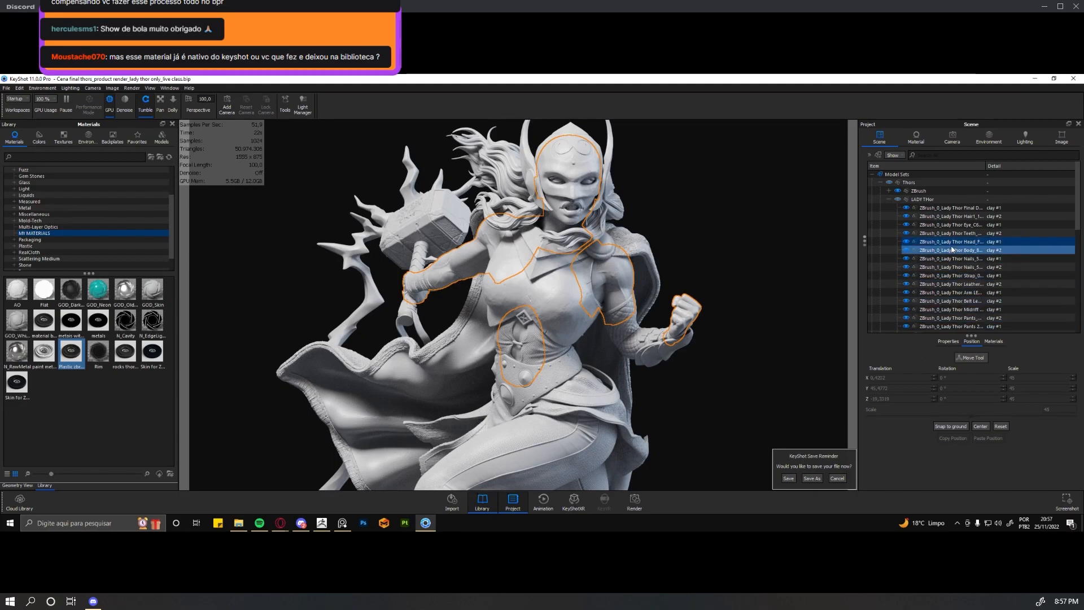
pyautogui.moveTo(951, 245)
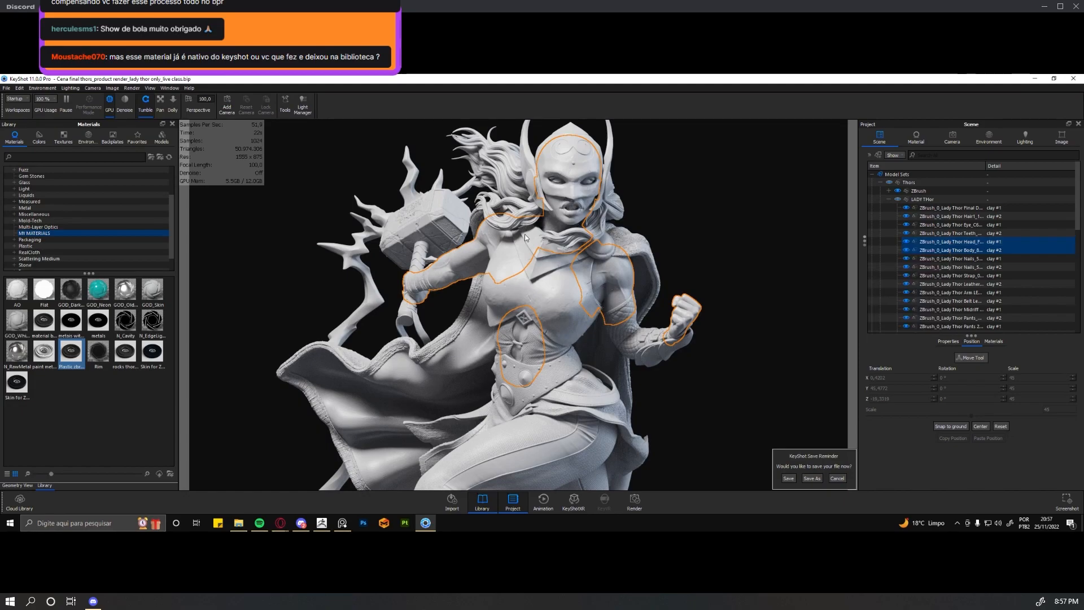
# Isolate the materials to the selected head and body parts.
pyautogui.rightClick(950, 247)
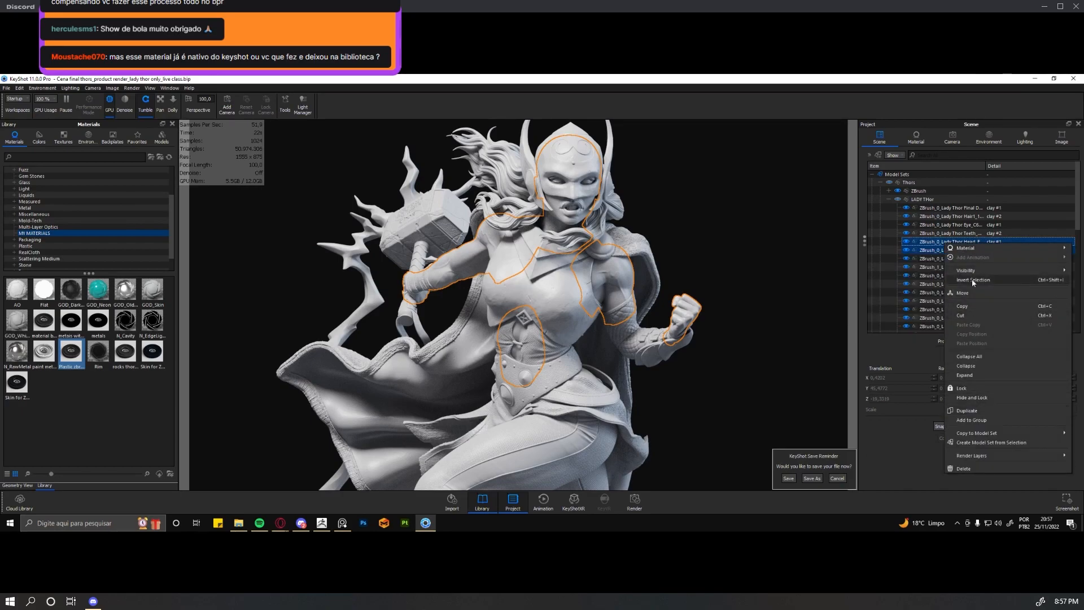
pyautogui.moveTo(973, 252)
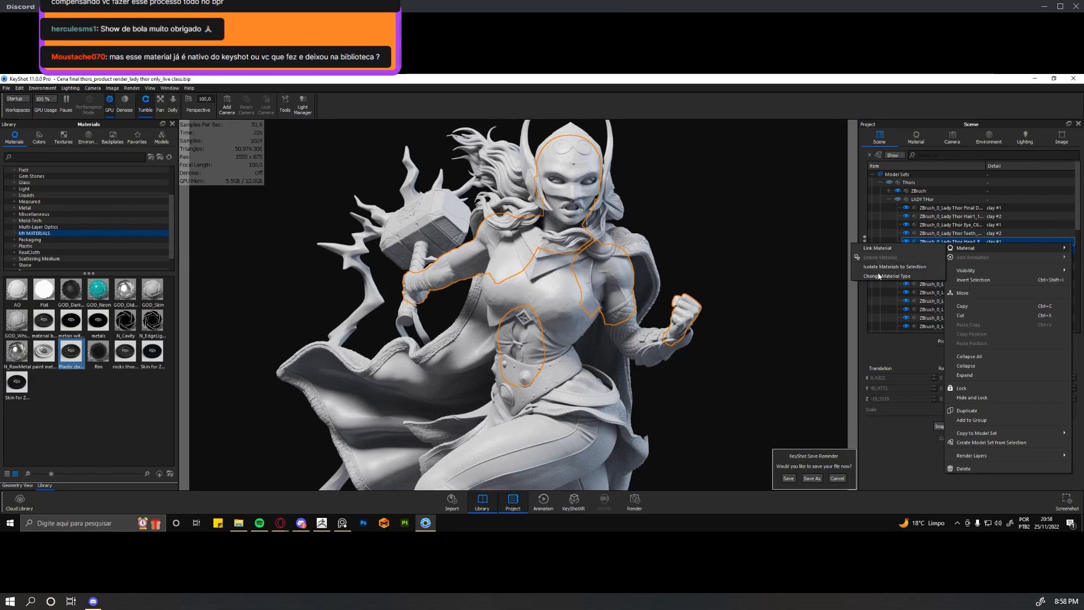
pyautogui.click(904, 269)
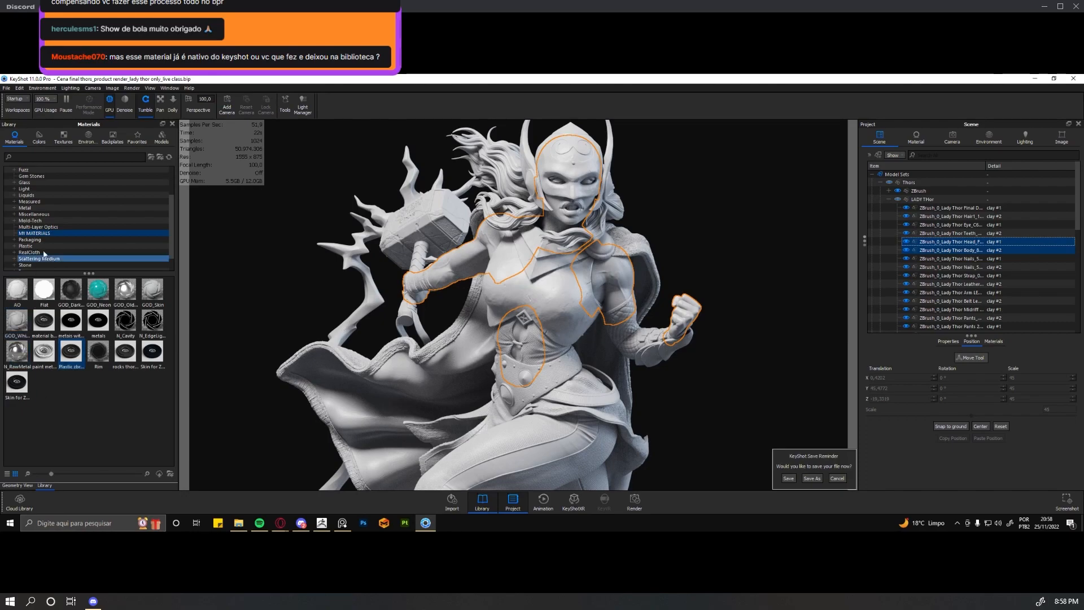
# Browse the material library and show the Translucent category with the human skin materials.
pyautogui.scroll(-2, 50, 208)
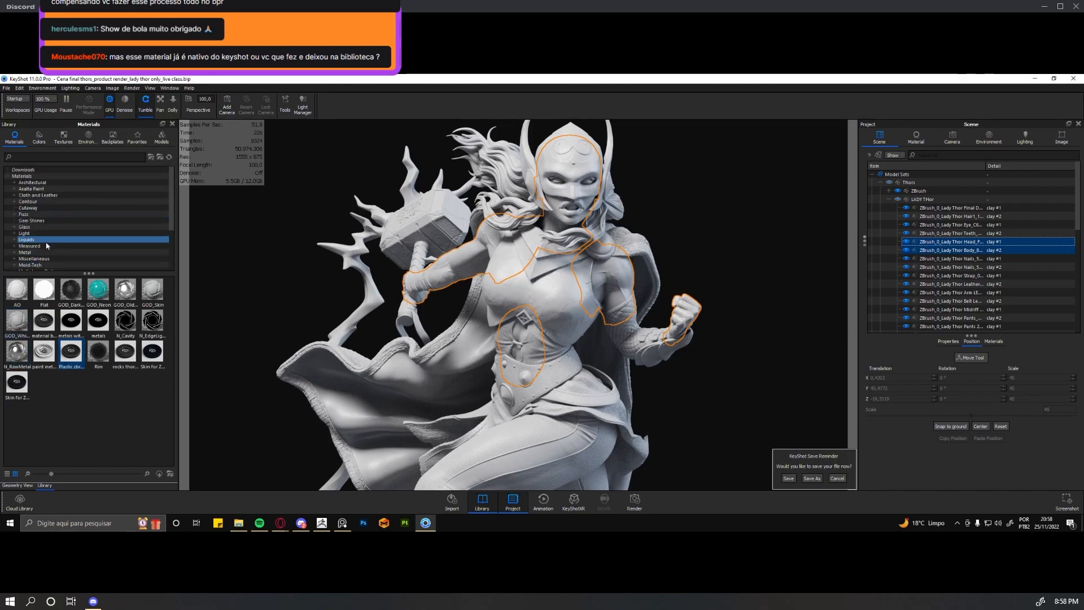
pyautogui.scroll(2, 45, 206)
pyautogui.scroll(-2, 41, 215)
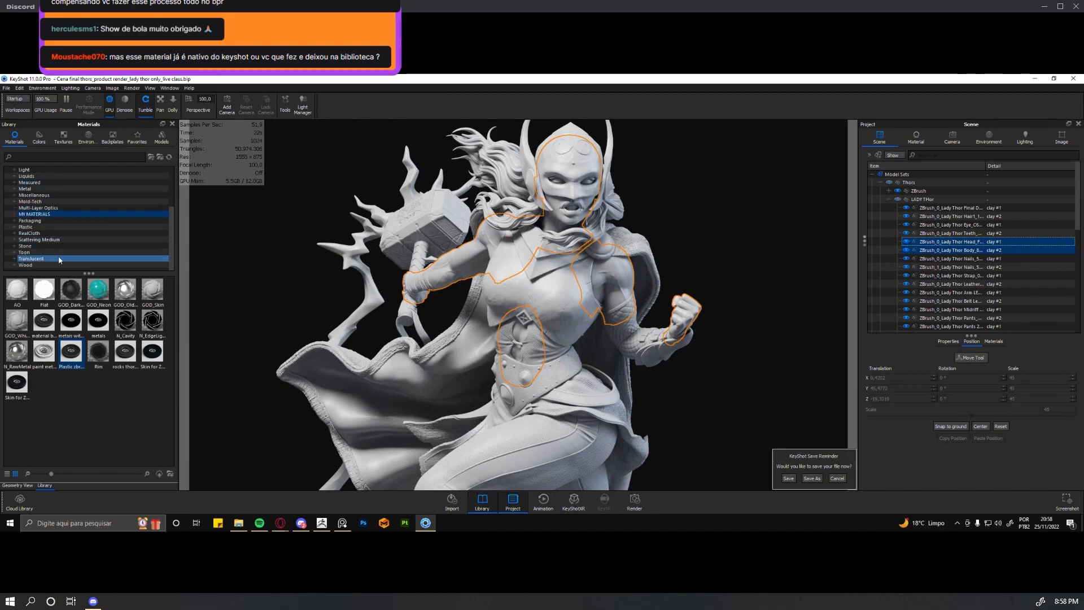
pyautogui.click(60, 259)
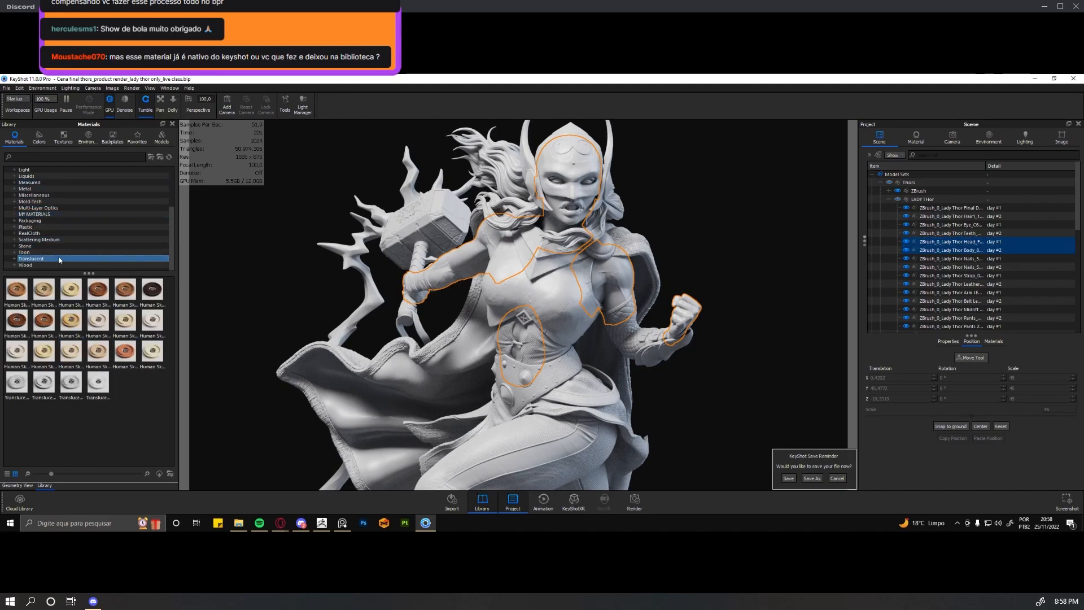
# Apply the Human Skin Beige 50mm material to Lady Thor's selected head and body parts so both share it, and clear the selection.
pyautogui.click(76, 291)
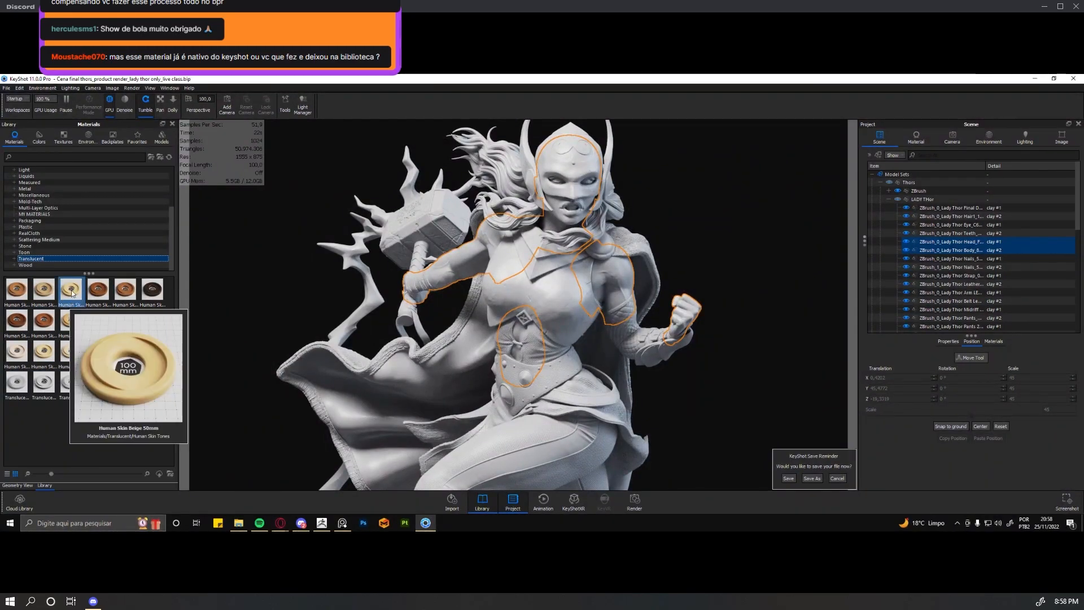
pyautogui.moveTo(72, 292); pyautogui.dragTo(612, 277)
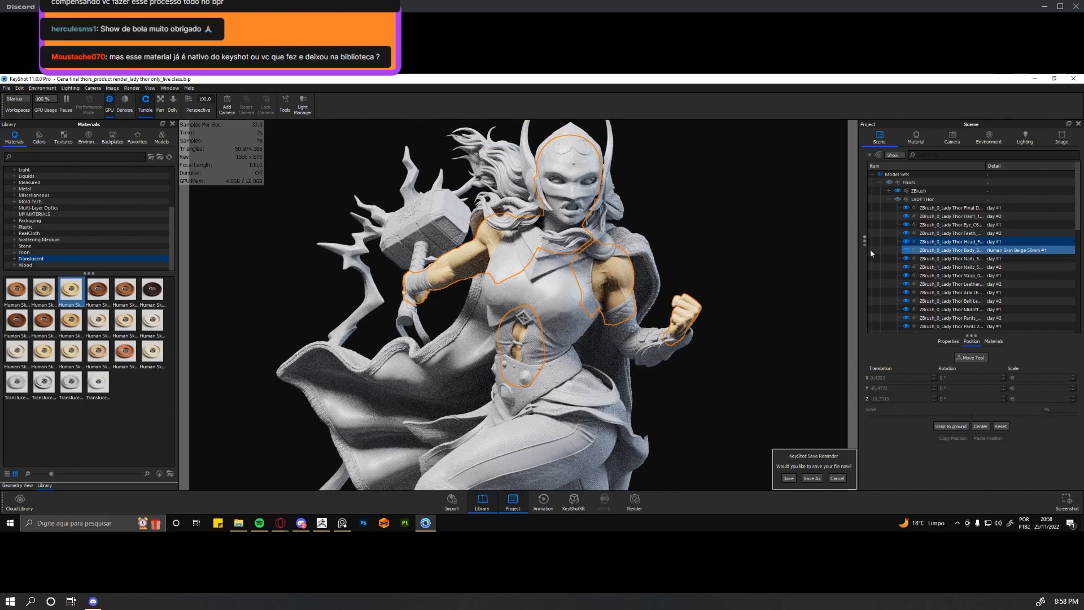
pyautogui.moveTo(73, 299); pyautogui.dragTo(971, 245)
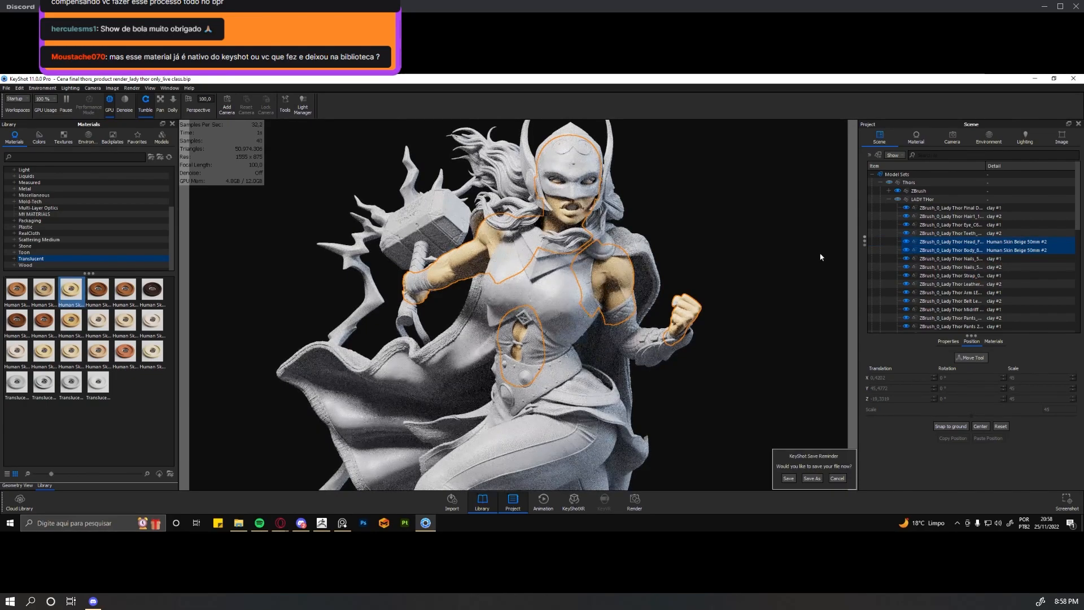
pyautogui.rightClick(967, 253)
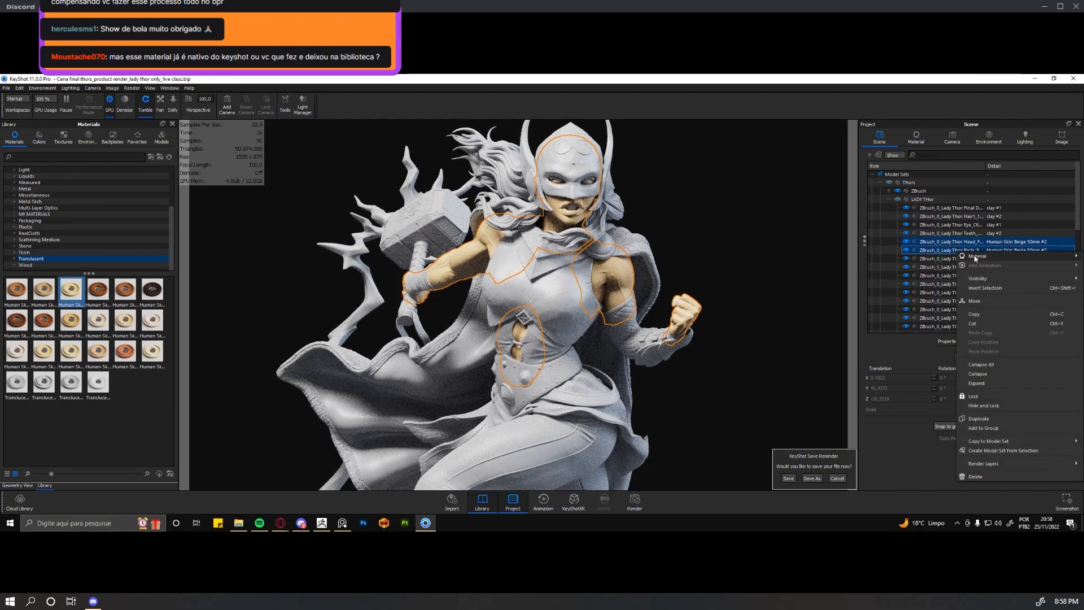
pyautogui.moveTo(974, 257)
pyautogui.click(889, 267)
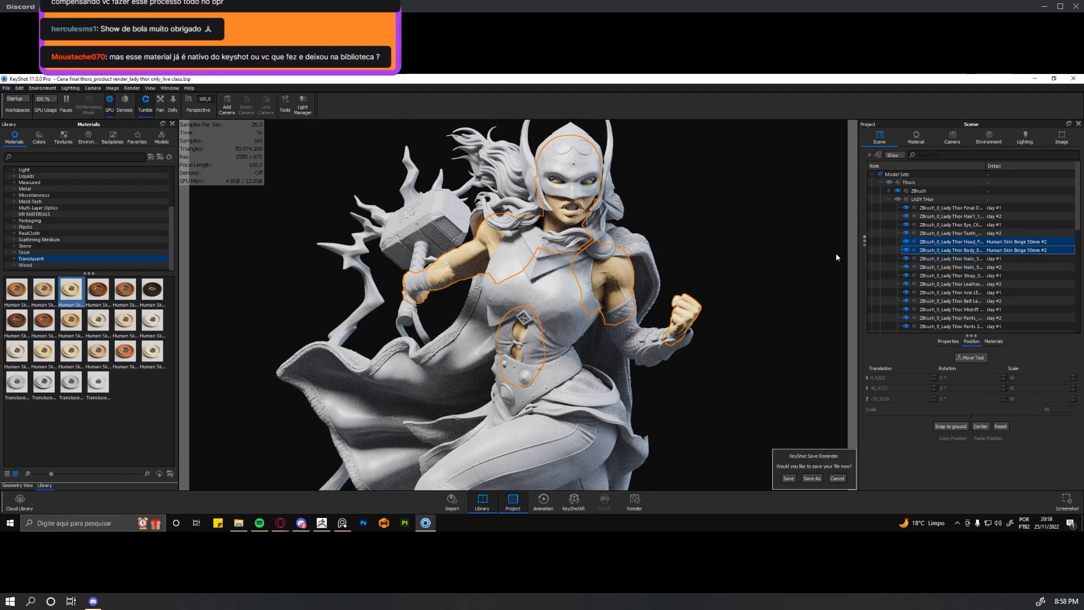
pyautogui.click(719, 249)
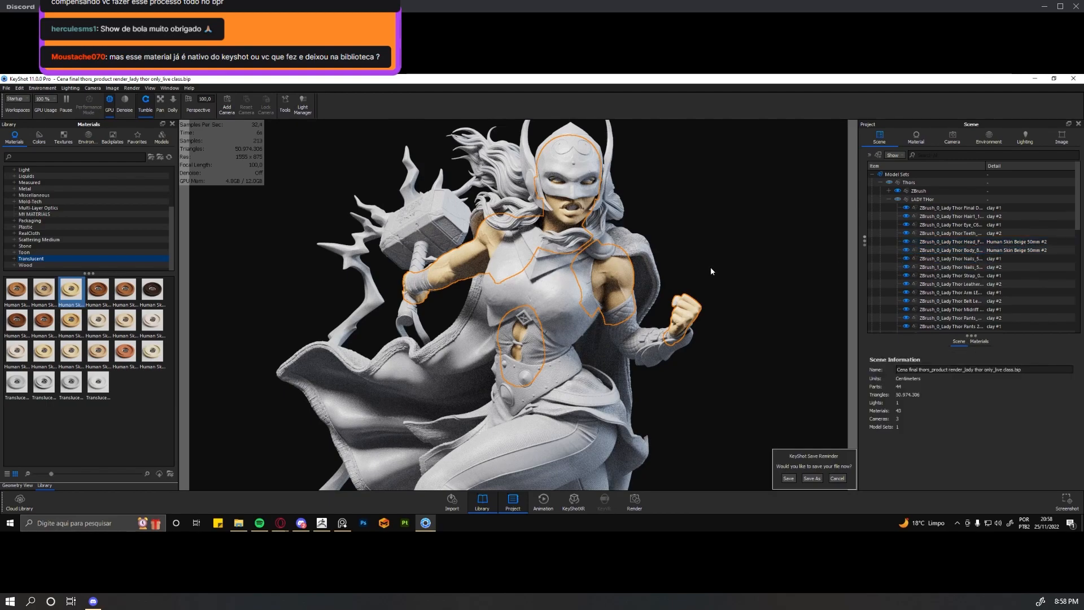
# Open the body's skin material for editing and enlarge the properties area to show all its translucent settings.
pyautogui.click(616, 283)
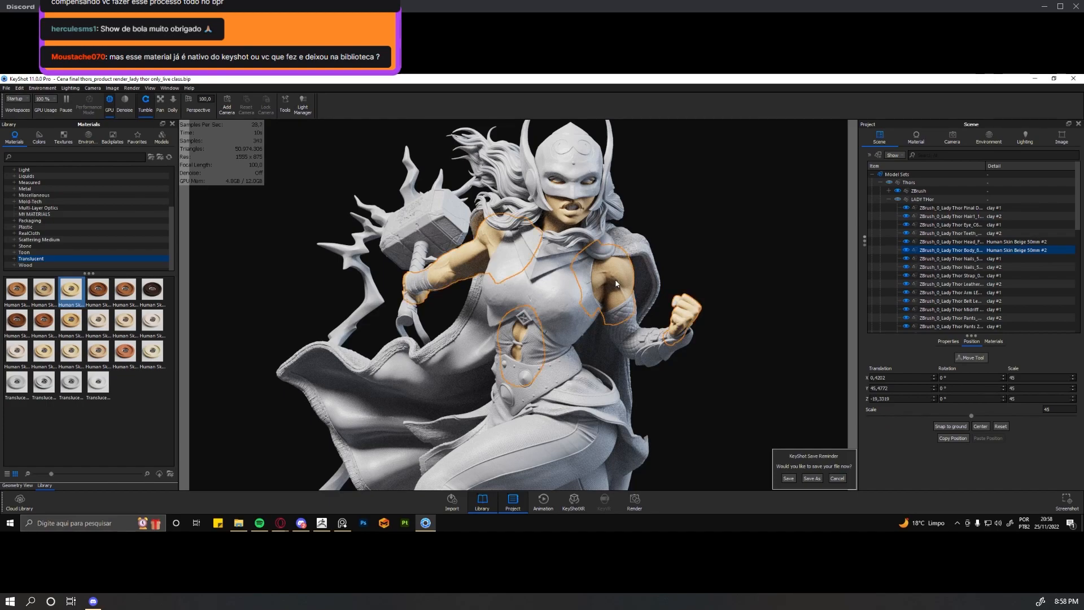
pyautogui.doubleClick(616, 283)
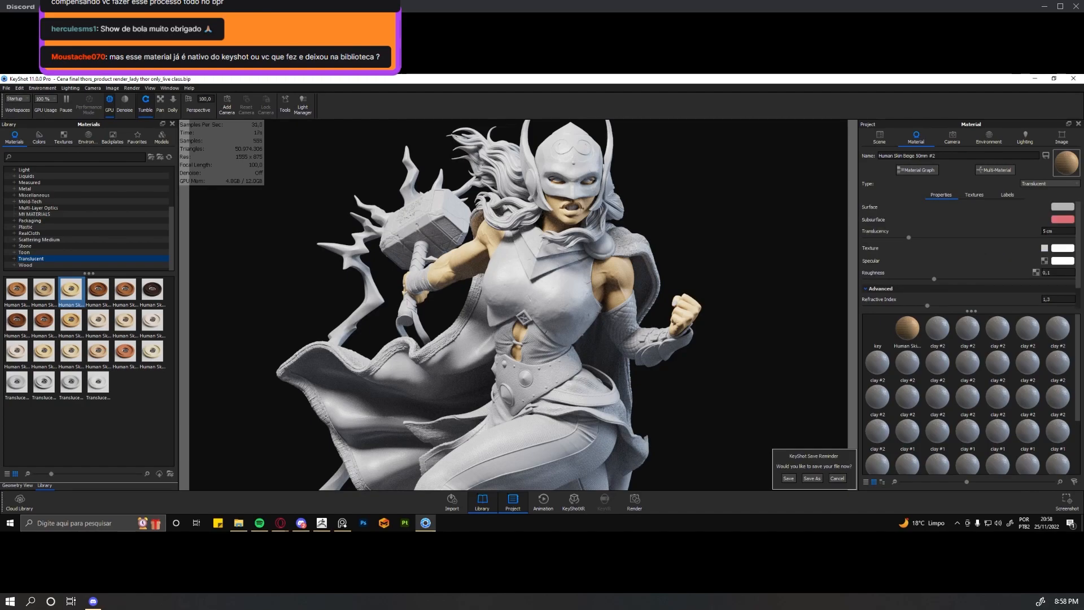
pyautogui.scroll(-1, 942, 285)
pyautogui.moveTo(971, 311); pyautogui.dragTo(971, 412)
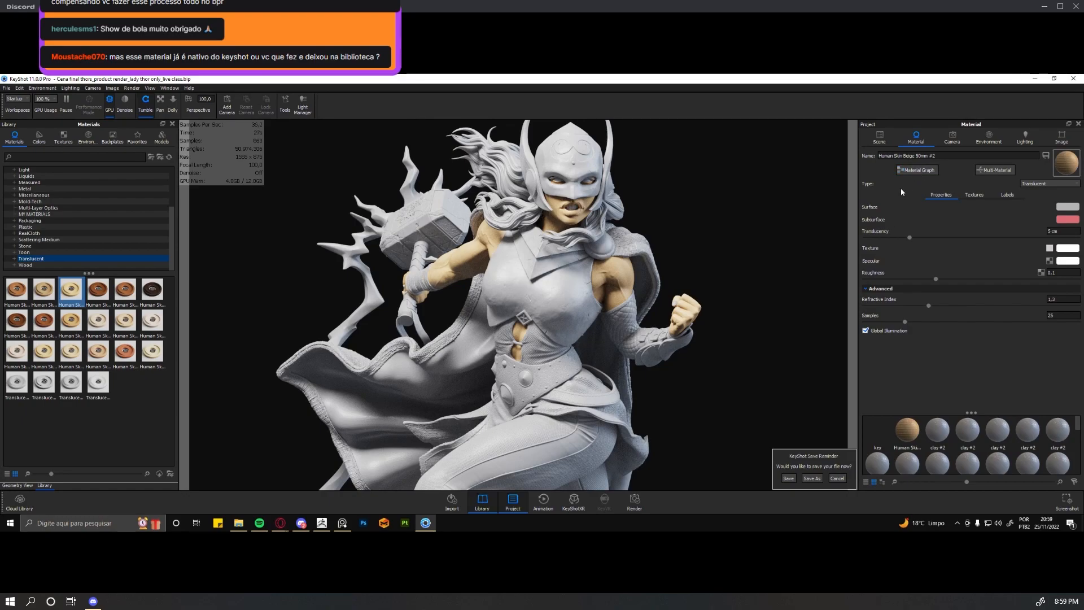
# Open the skin material's node graph and place its window beside the statue so the model stays visible.
pyautogui.click(927, 175)
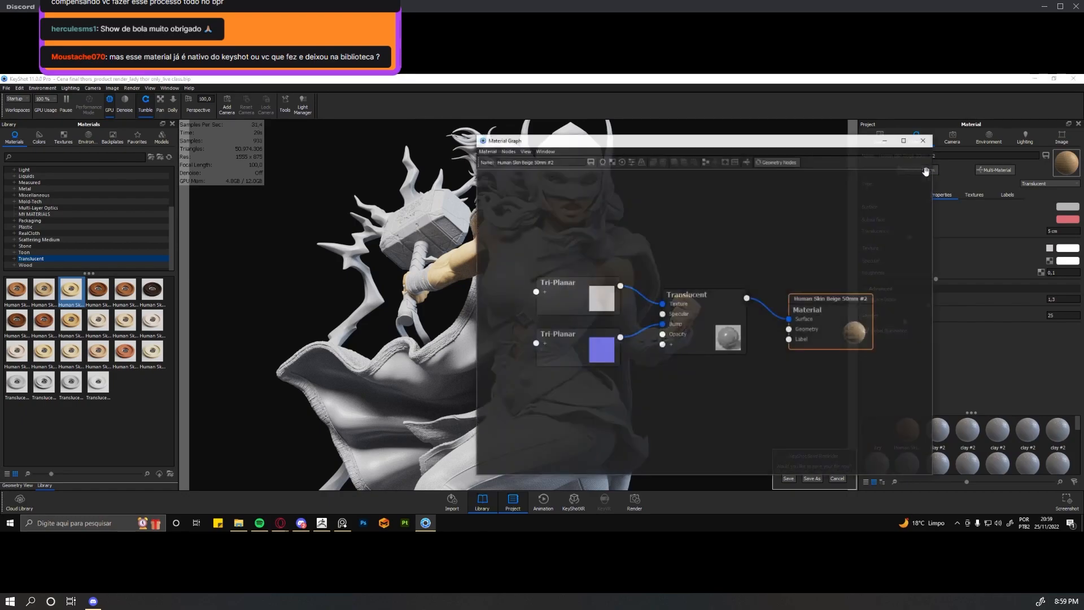
pyautogui.moveTo(669, 137); pyautogui.dragTo(783, 145)
pyautogui.moveTo(589, 204); pyautogui.dragTo(722, 217)
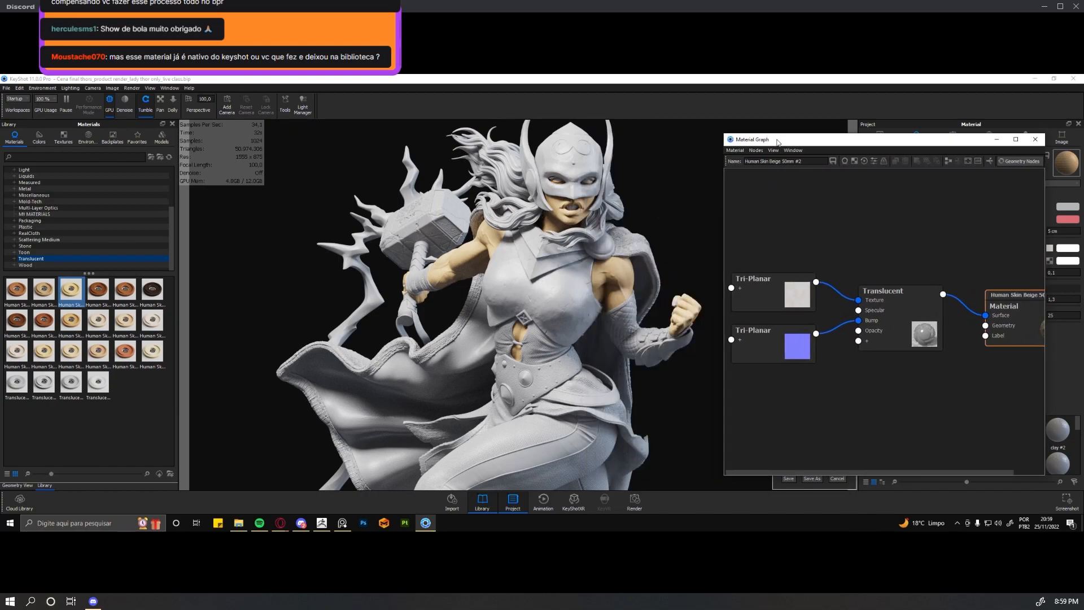
pyautogui.moveTo(779, 143); pyautogui.dragTo(772, 136)
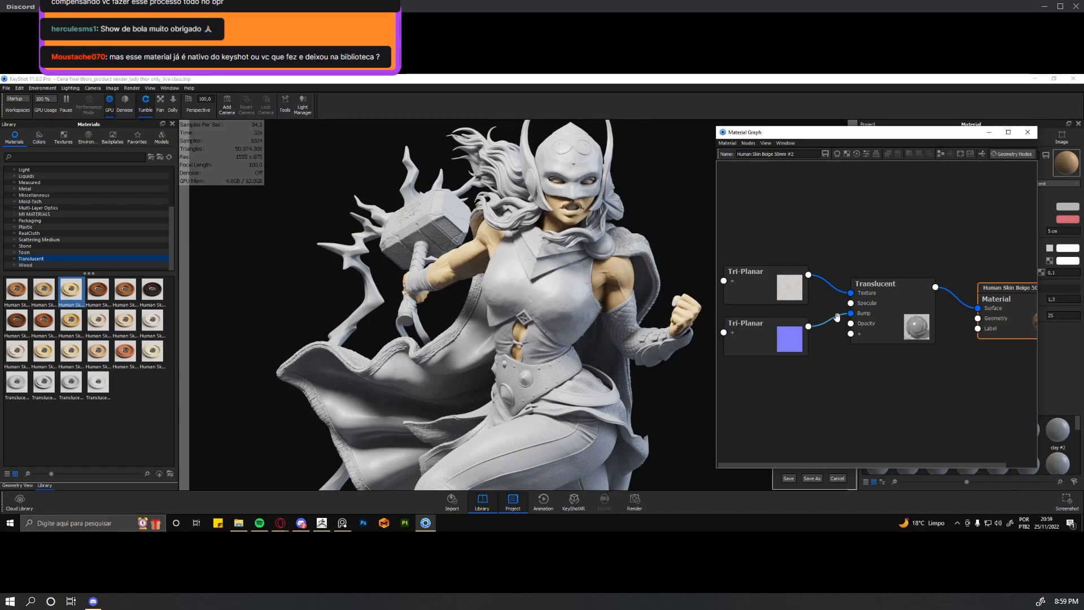
# Examine how the two Tri-Planar nodes feed the Texture and Bump inputs of the Translucent node in the skin material.
pyautogui.moveTo(781, 287)
pyautogui.mouseDown()
pyautogui.moveTo(780, 264)
pyautogui.moveTo(786, 292)
pyautogui.moveTo(779, 282)
pyautogui.mouseUp()
pyautogui.scroll(-1, 824, 310)
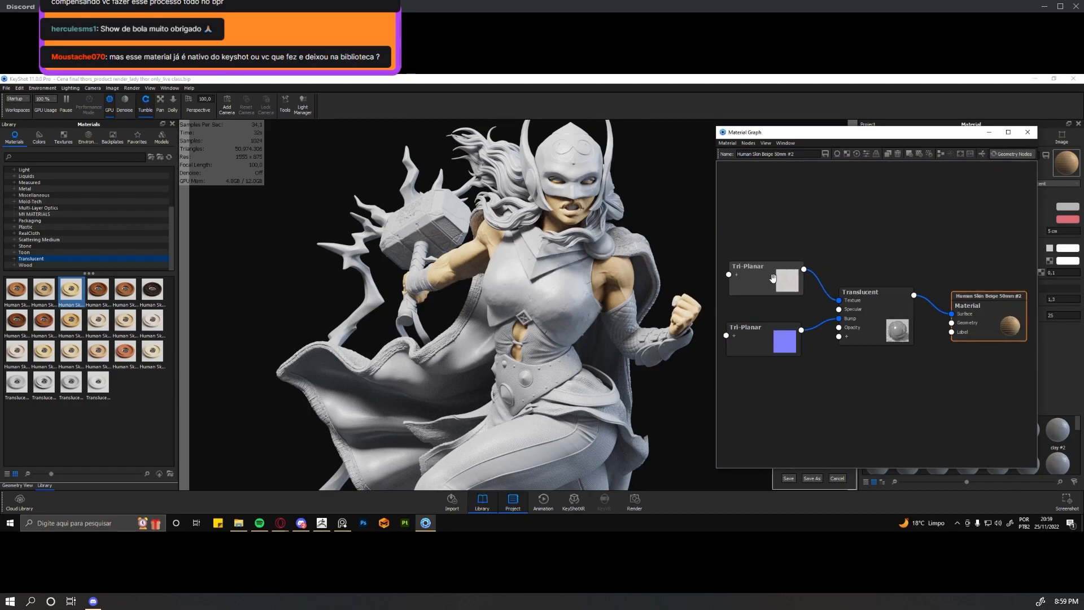
pyautogui.moveTo(873, 314)
pyautogui.mouseDown()
pyautogui.moveTo(892, 296)
pyautogui.moveTo(868, 293)
pyautogui.moveTo(868, 303)
pyautogui.mouseUp()
pyautogui.moveTo(777, 282); pyautogui.dragTo(765, 276)
pyautogui.moveTo(777, 350); pyautogui.dragTo(759, 349)
pyautogui.moveTo(764, 275); pyautogui.dragTo(774, 272)
pyautogui.moveTo(752, 343); pyautogui.dragTo(769, 341)
pyautogui.moveTo(752, 270); pyautogui.dragTo(753, 277)
pyautogui.moveTo(859, 309); pyautogui.dragTo(862, 315)
pyautogui.moveTo(964, 322); pyautogui.dragTo(964, 316)
pyautogui.moveTo(890, 320); pyautogui.dragTo(896, 323)
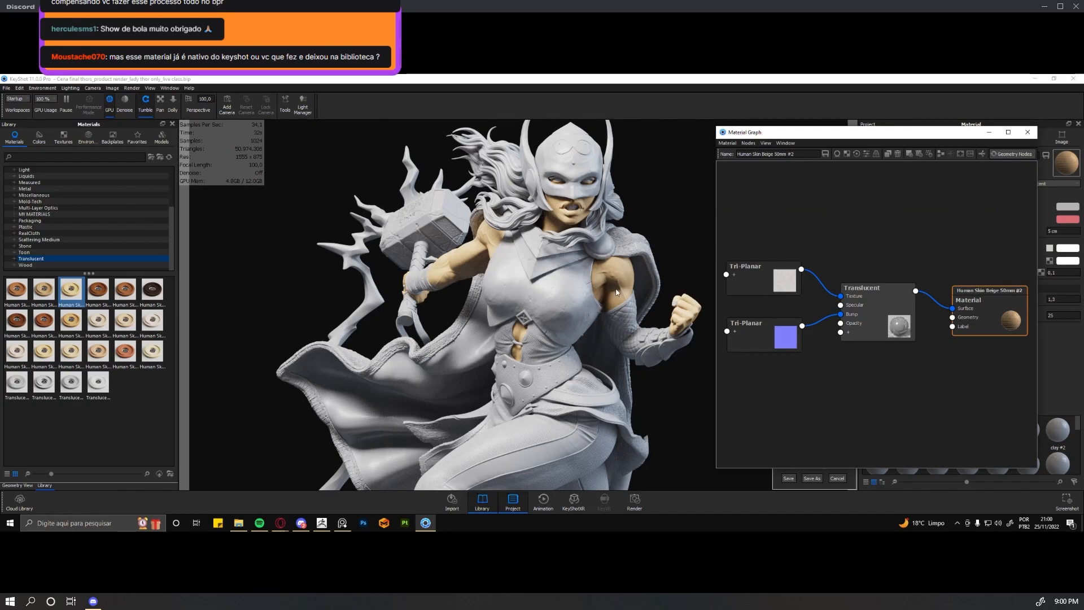
pyautogui.click(55, 297)
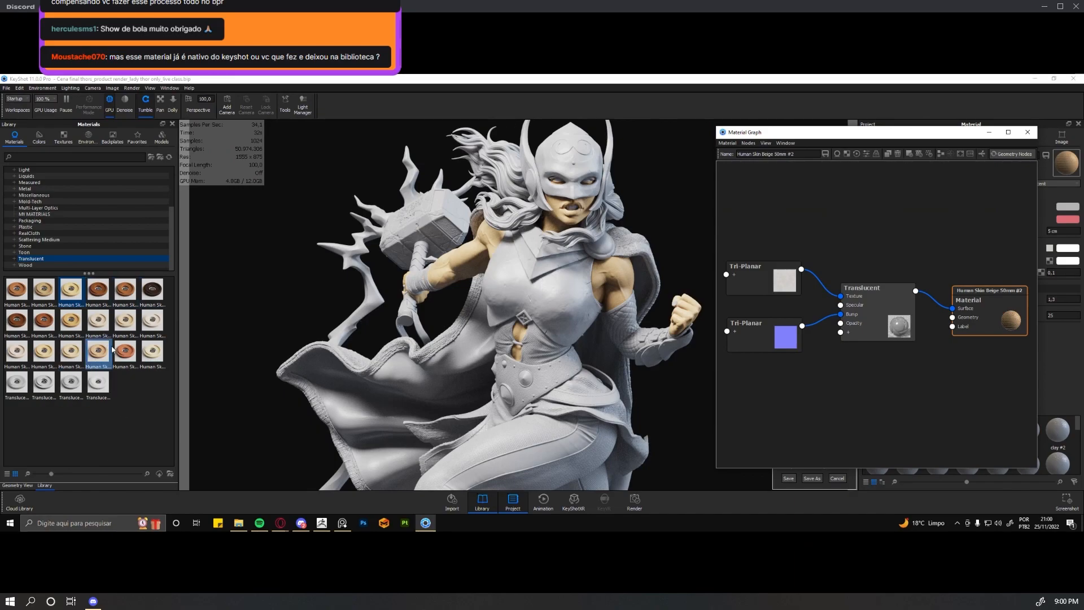
pyautogui.moveTo(789, 283); pyautogui.dragTo(789, 279)
pyautogui.moveTo(891, 310); pyautogui.dragTo(887, 311)
pyautogui.moveTo(778, 336); pyautogui.dragTo(777, 340)
pyautogui.moveTo(776, 280); pyautogui.dragTo(774, 272)
pyautogui.moveTo(882, 313); pyautogui.dragTo(882, 308)
pyautogui.moveTo(779, 273); pyautogui.dragTo(780, 288)
pyautogui.moveTo(773, 324); pyautogui.dragTo(763, 285)
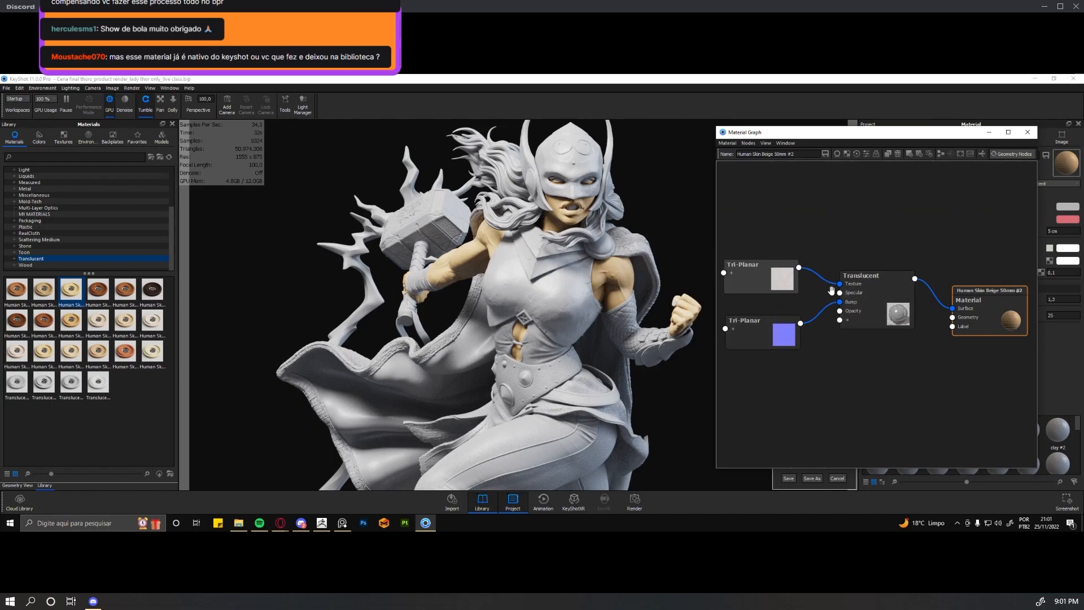
# Disconnect the color Tri-Planar node from the Translucent node's Texture input and move the bump Tri-Planar node lower.
pyautogui.moveTo(839, 285); pyautogui.dragTo(777, 221)
pyautogui.click(767, 339)
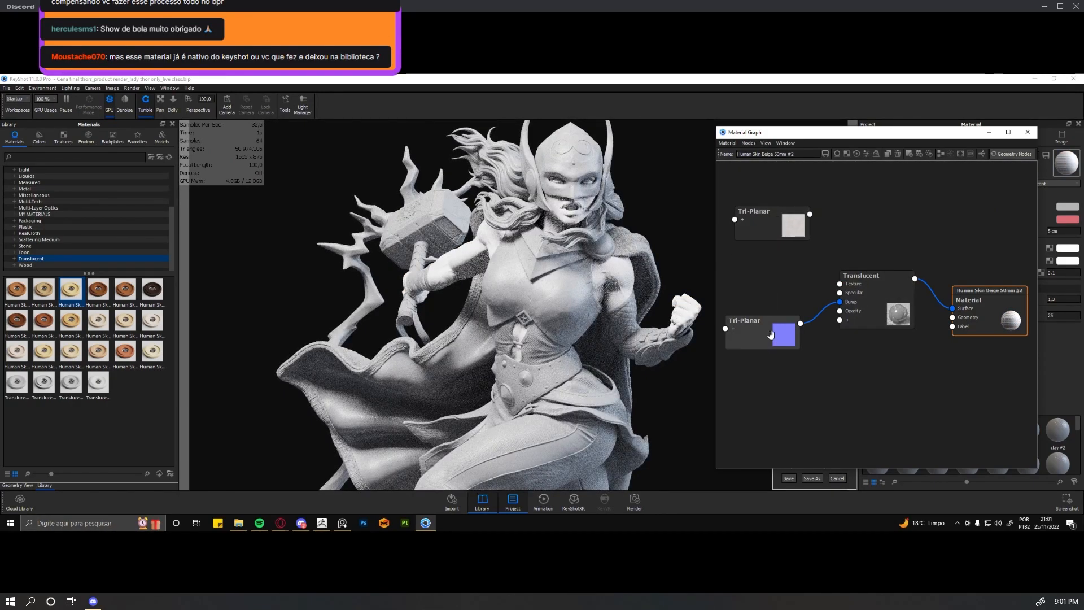
pyautogui.moveTo(772, 339)
pyautogui.mouseDown()
pyautogui.moveTo(769, 320)
pyautogui.moveTo(773, 356)
pyautogui.mouseUp()
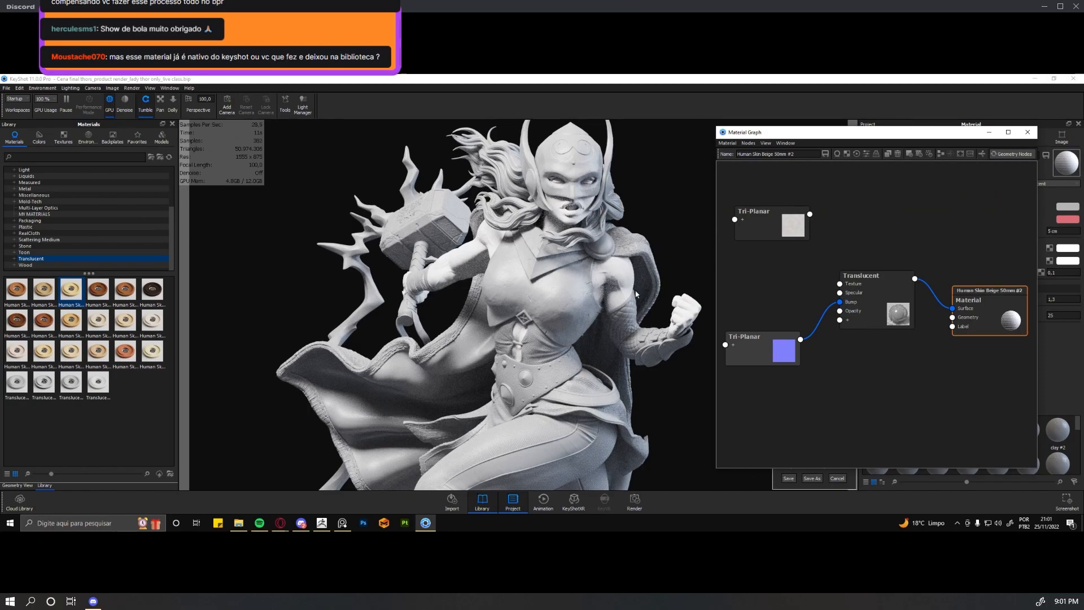
pyautogui.moveTo(770, 350); pyautogui.dragTo(754, 348)
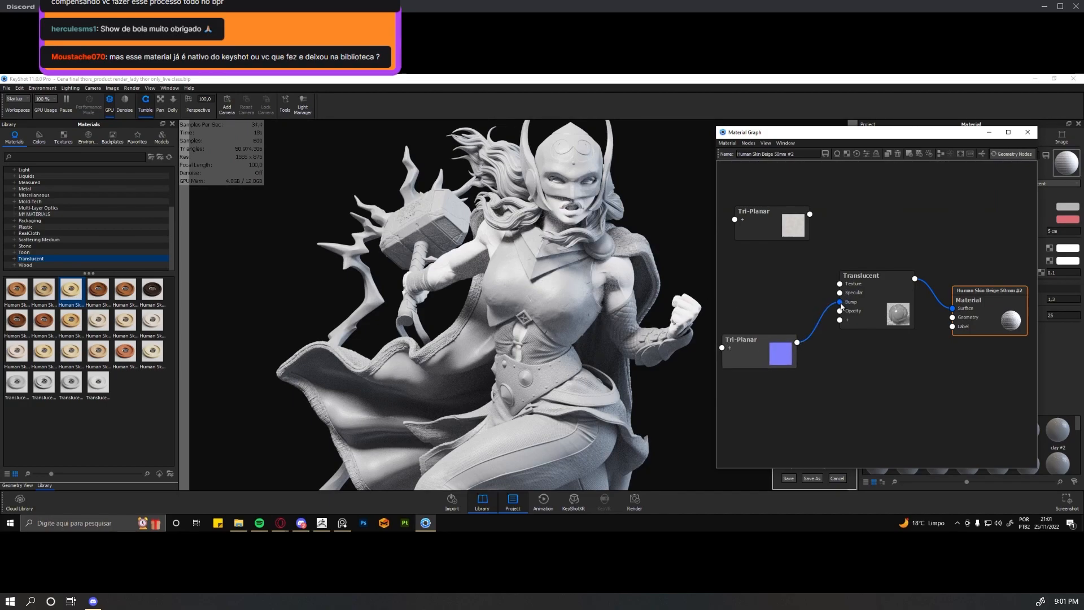
# Rearrange the disconnected texture node, the Translucent node and the bump Tri-Planar node to space them out in the graph.
pyautogui.moveTo(780, 350); pyautogui.dragTo(779, 356)
pyautogui.moveTo(889, 294); pyautogui.dragTo(889, 290)
pyautogui.moveTo(749, 358); pyautogui.dragTo(757, 361)
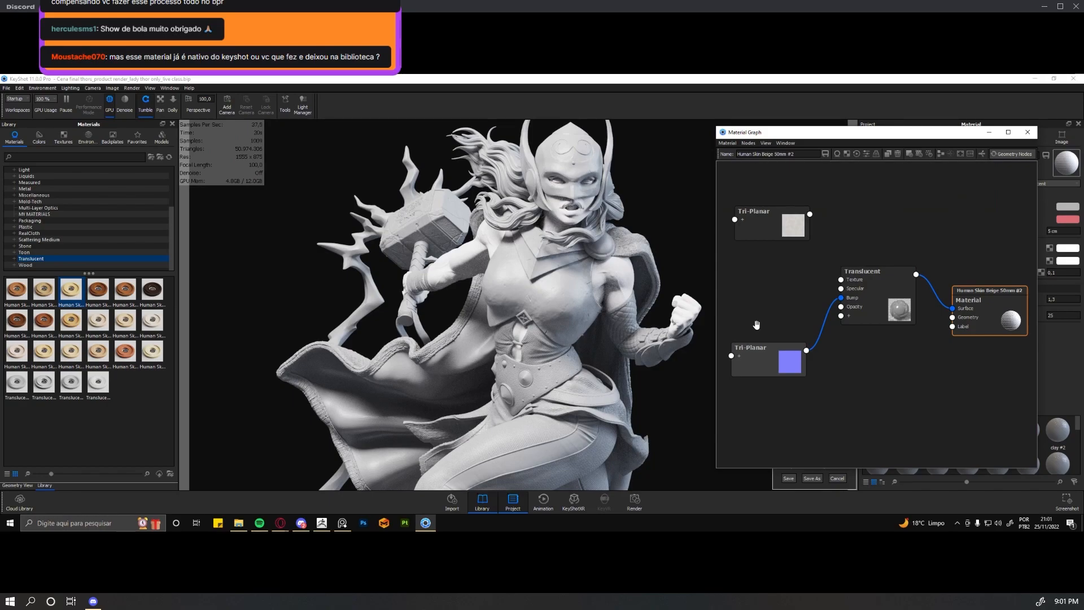
pyautogui.moveTo(792, 236); pyautogui.dragTo(782, 239)
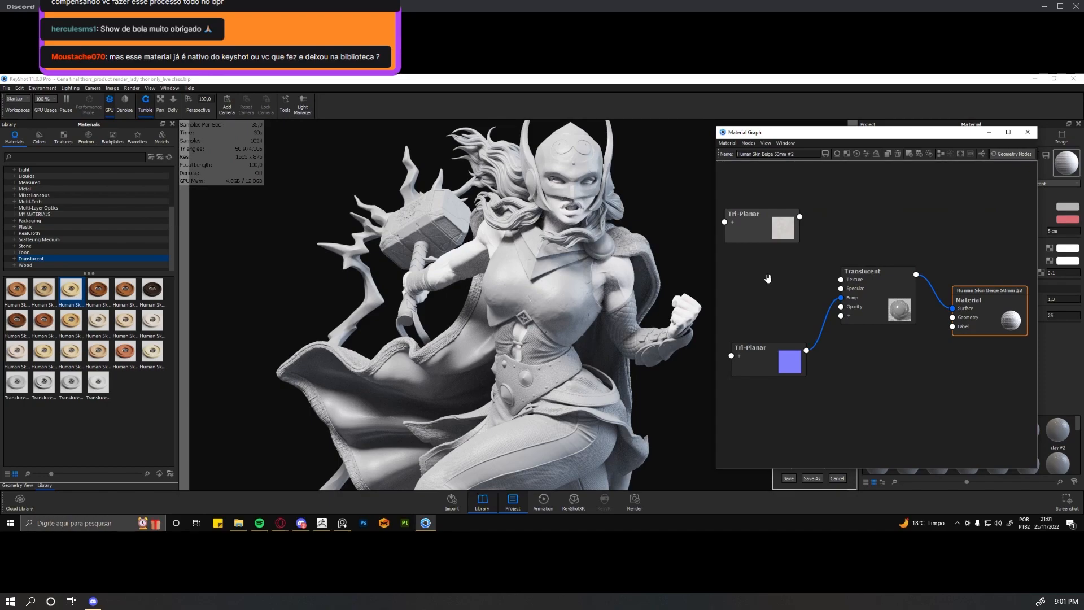
pyautogui.moveTo(782, 236); pyautogui.dragTo(778, 243)
pyautogui.moveTo(862, 313); pyautogui.dragTo(885, 336)
pyautogui.moveTo(775, 365); pyautogui.dragTo(775, 374)
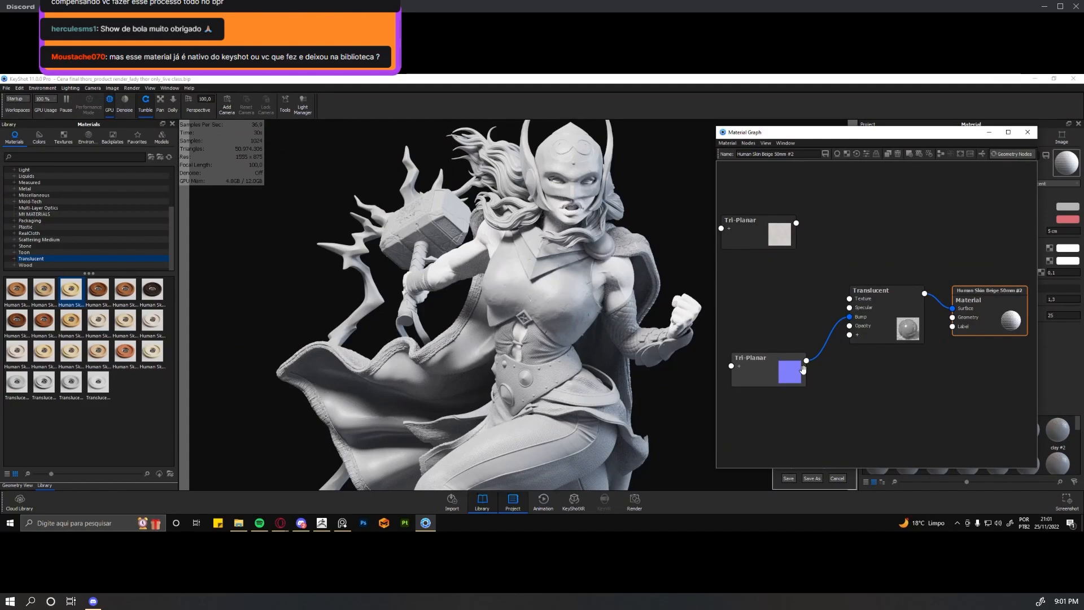
pyautogui.moveTo(869, 323); pyautogui.dragTo(863, 331)
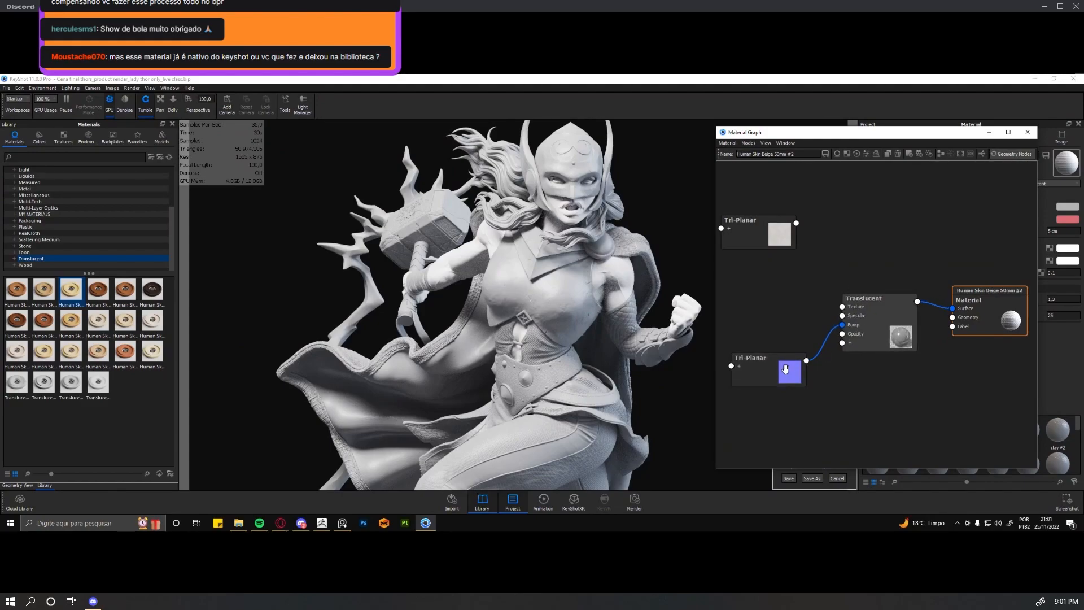
pyautogui.moveTo(785, 369); pyautogui.dragTo(782, 378)
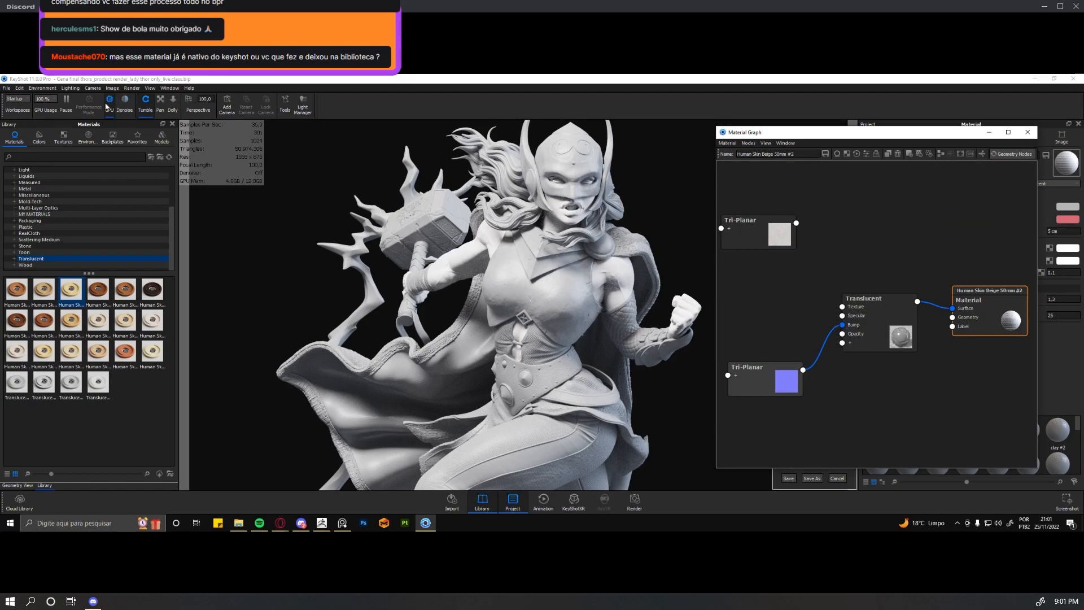
# Enable denoising for the real-time view, slightly orbit the statue to refresh the render, and move the disconnected Tri-Planar node higher.
pyautogui.click(126, 109)
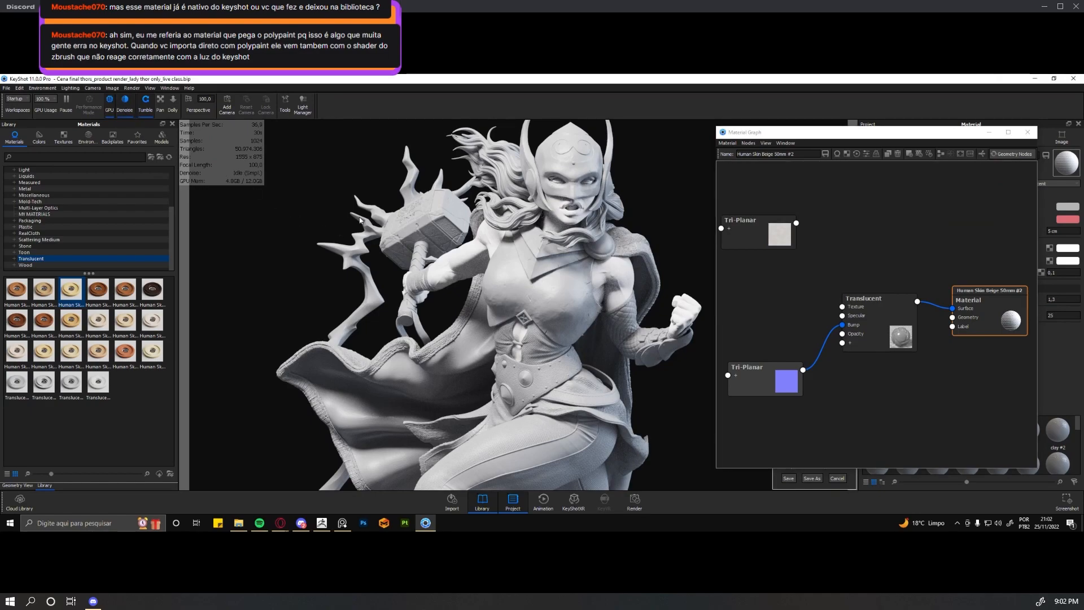
pyautogui.moveTo(304, 219); pyautogui.dragTo(271, 243)
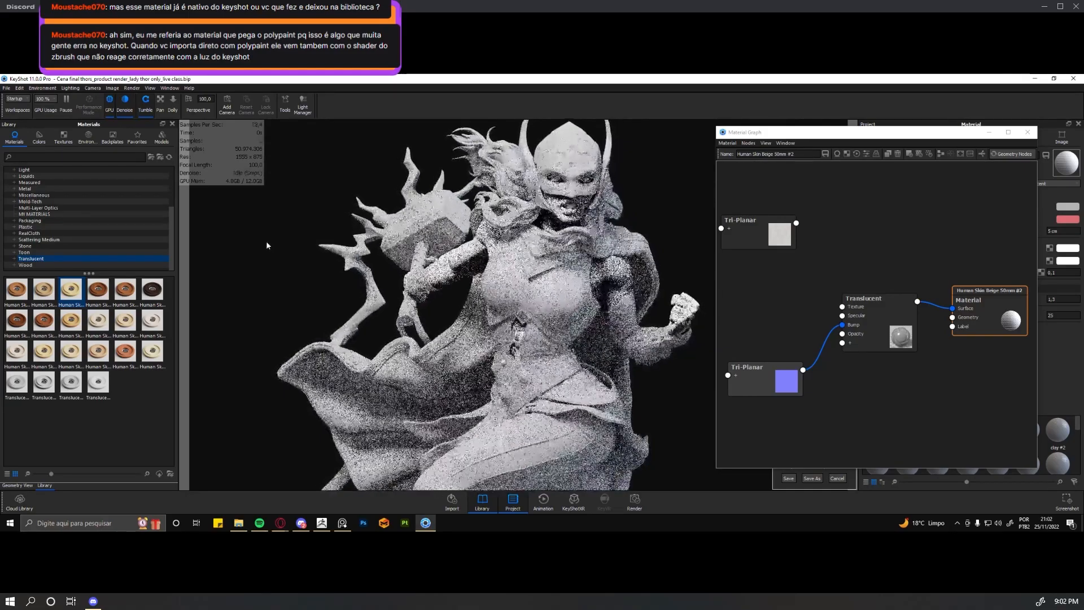
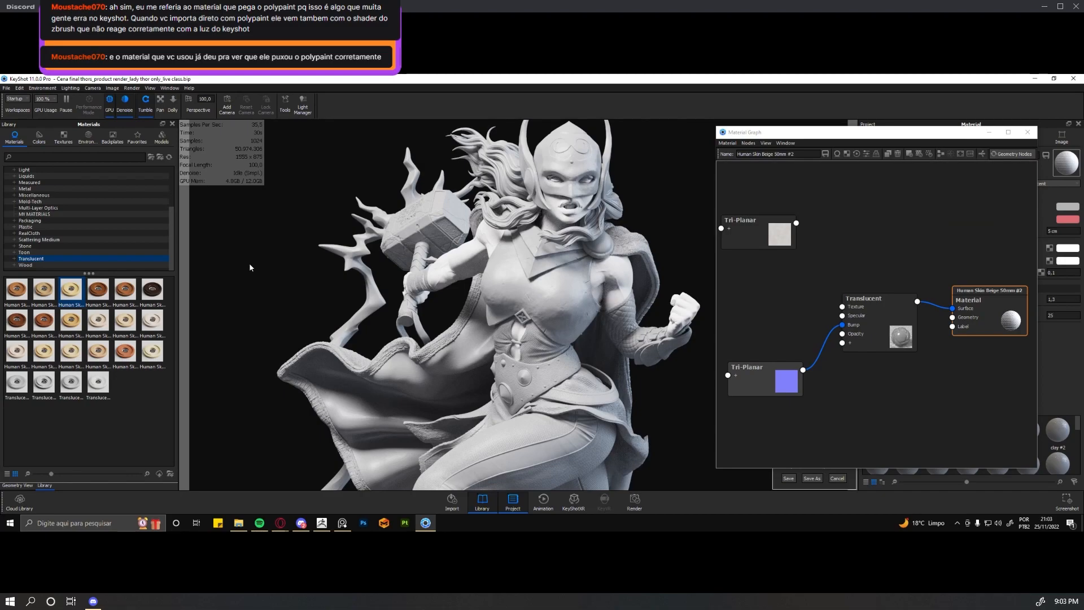
pyautogui.moveTo(762, 237); pyautogui.dragTo(773, 219)
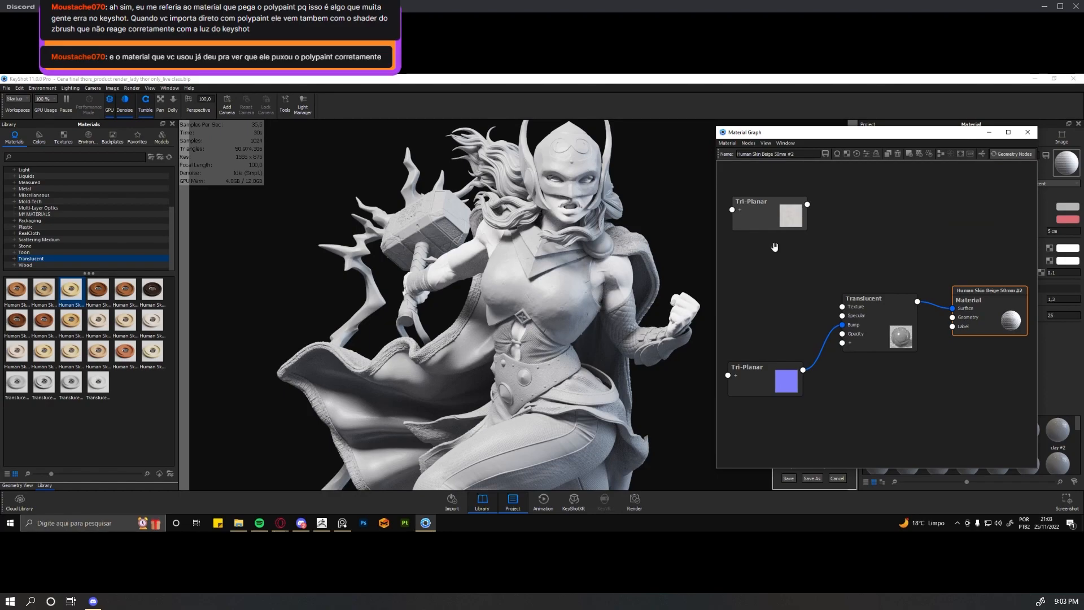
# Reposition the Translucent, bump Tri-Planar and Material nodes in the graph to free space for another texture node.
pyautogui.rightClick(767, 285)
pyautogui.moveTo(779, 358)
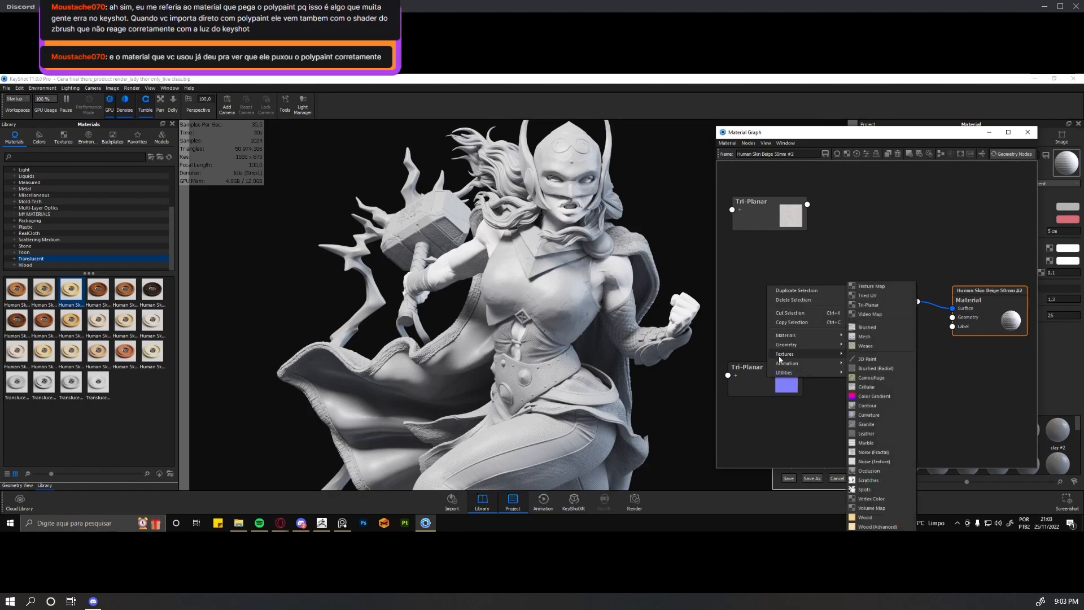
pyautogui.click(760, 263)
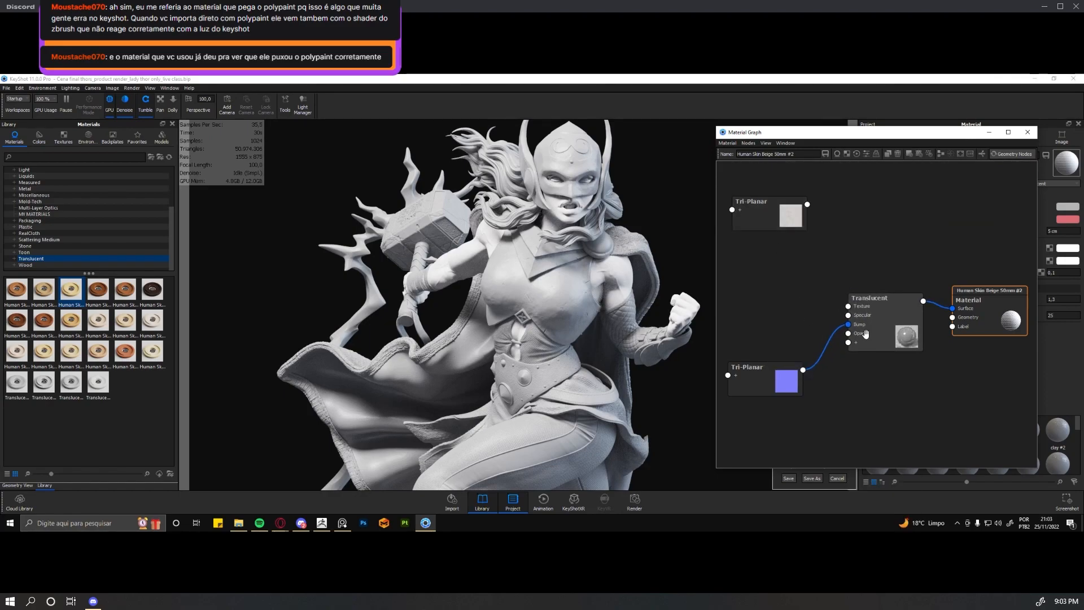
pyautogui.moveTo(772, 383); pyautogui.dragTo(776, 393)
pyautogui.moveTo(865, 333); pyautogui.dragTo(868, 349)
pyautogui.moveTo(965, 313); pyautogui.dragTo(966, 317)
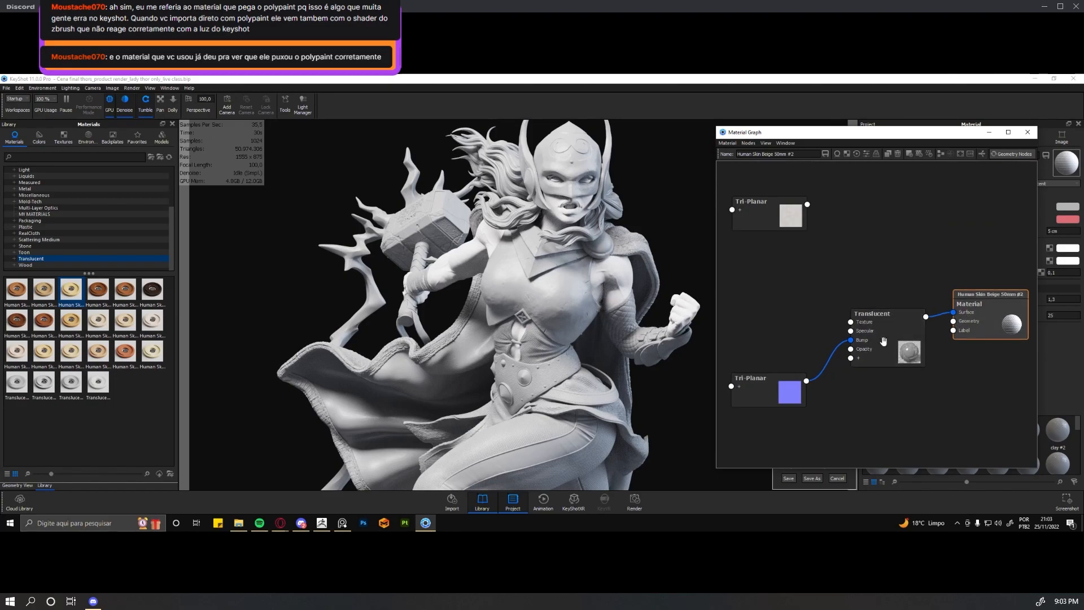
pyautogui.moveTo(884, 342); pyautogui.dragTo(892, 334)
pyautogui.moveTo(793, 374); pyautogui.dragTo(791, 380)
pyautogui.moveTo(863, 335); pyautogui.dragTo(863, 341)
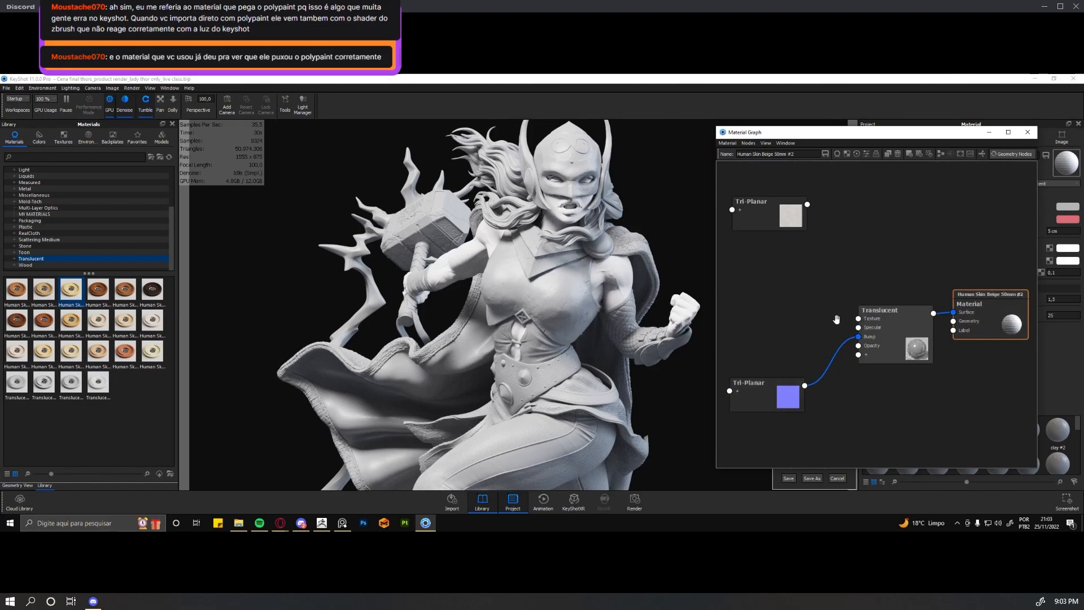
# Add a Vertex Color texture node and connect it to the Translucent node's Texture input.
pyautogui.rightClick(768, 292)
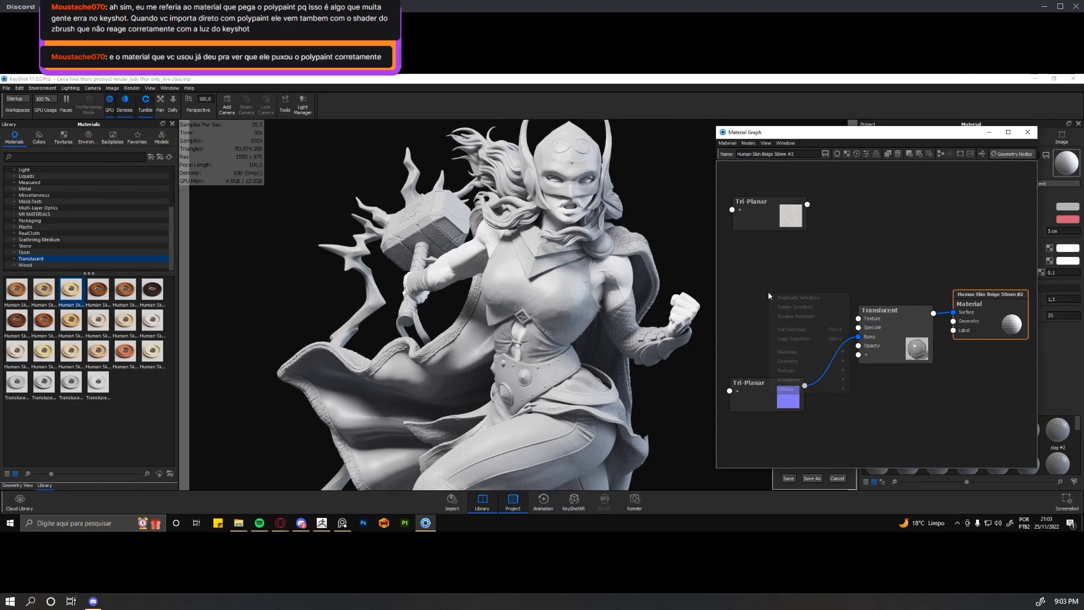
pyautogui.click(757, 285)
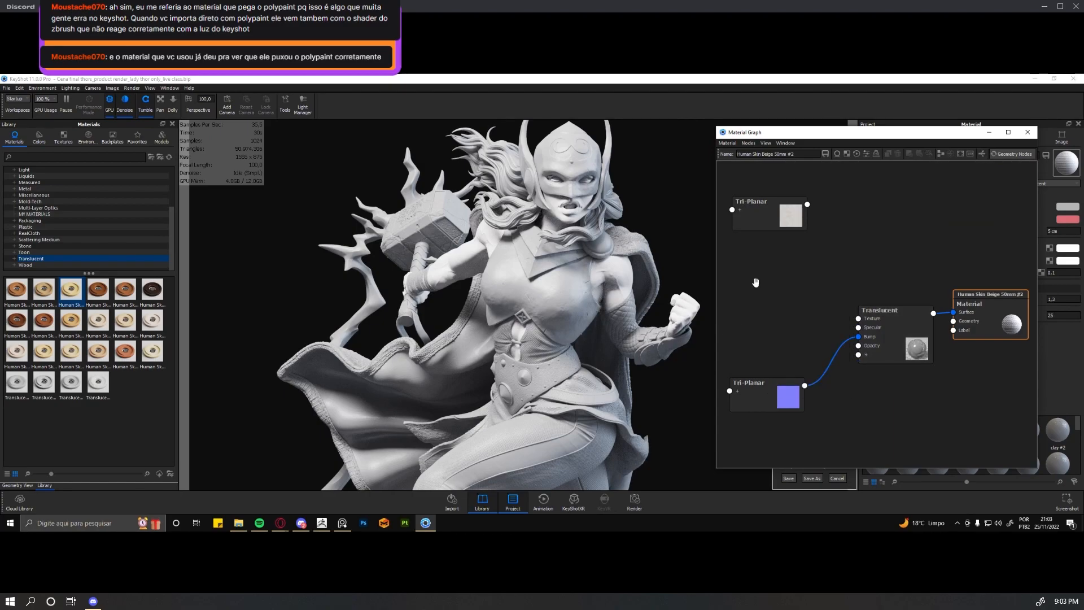
pyautogui.rightClick(756, 284)
pyautogui.click(757, 281)
pyautogui.rightClick(765, 280)
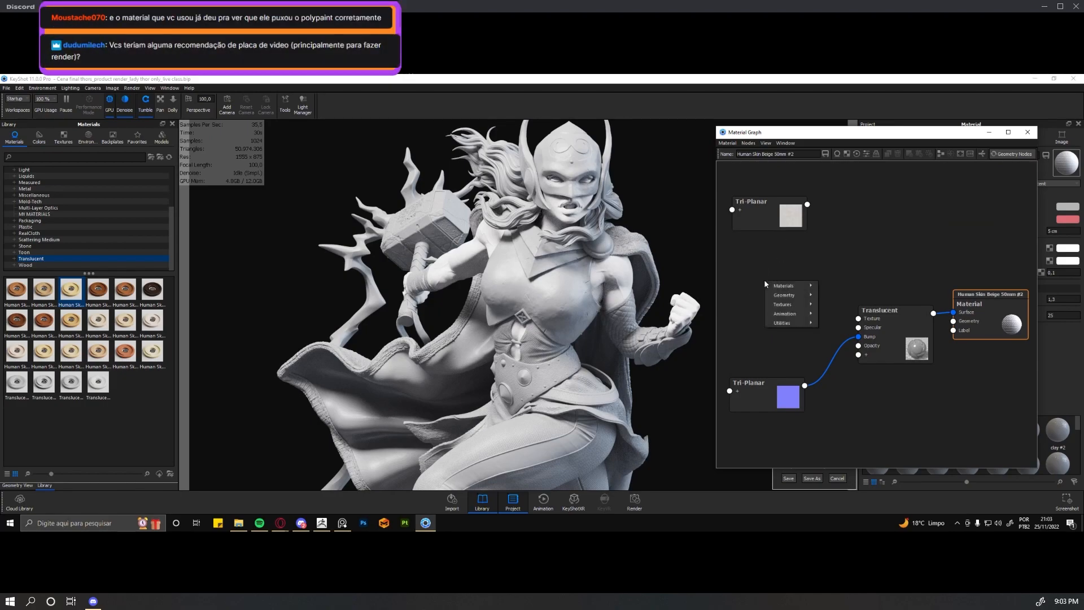
pyautogui.moveTo(782, 306)
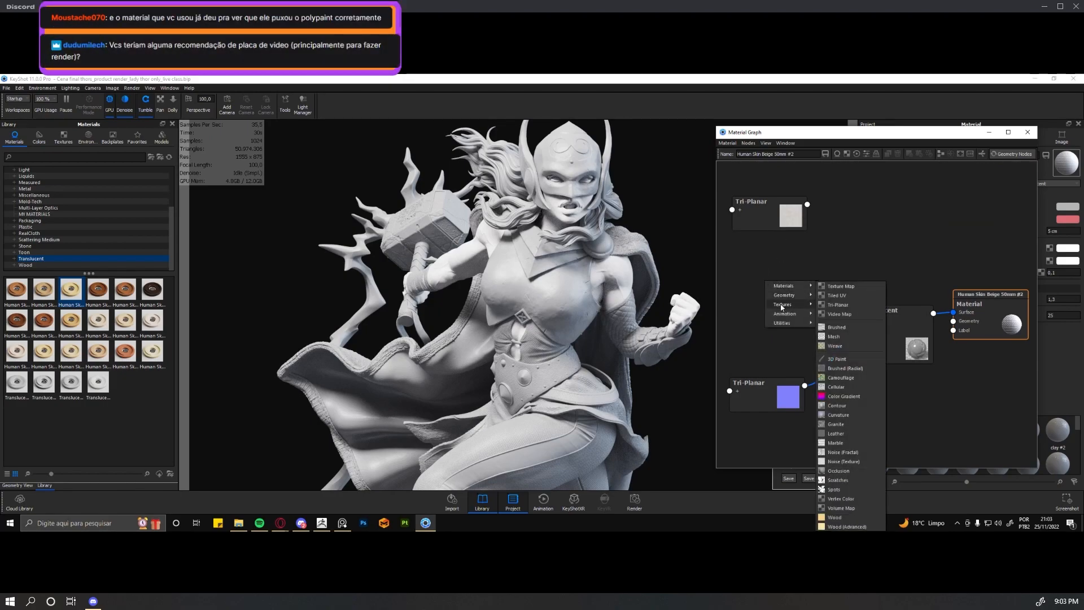
pyautogui.click(853, 499)
pyautogui.moveTo(809, 296); pyautogui.dragTo(859, 319)
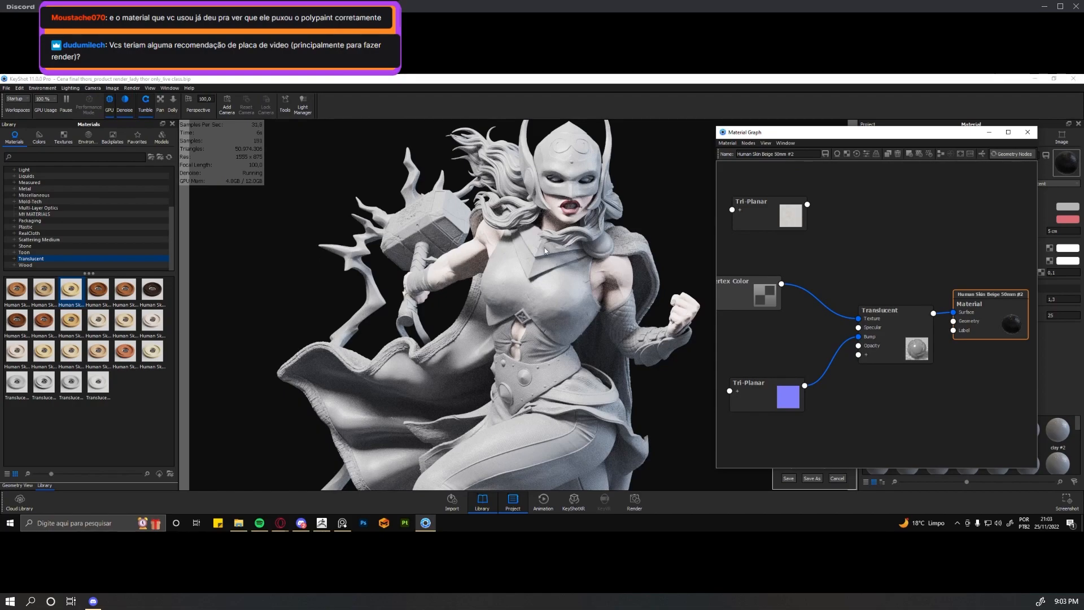
# Spread out the Vertex Color, Translucent and bump Tri-Planar nodes and widen the Material Graph window slightly.
pyautogui.moveTo(759, 301); pyautogui.dragTo(758, 293)
pyautogui.moveTo(868, 320); pyautogui.dragTo(857, 316)
pyautogui.moveTo(737, 289)
pyautogui.mouseDown()
pyautogui.moveTo(740, 306)
pyautogui.moveTo(758, 288)
pyautogui.moveTo(786, 321)
pyautogui.moveTo(789, 293)
pyautogui.moveTo(740, 290)
pyautogui.mouseUp()
pyautogui.moveTo(777, 391); pyautogui.dragTo(748, 397)
pyautogui.moveTo(757, 287); pyautogui.dragTo(792, 286)
pyautogui.moveTo(715, 219); pyautogui.dragTo(700, 219)
pyautogui.moveTo(792, 278); pyautogui.dragTo(775, 278)
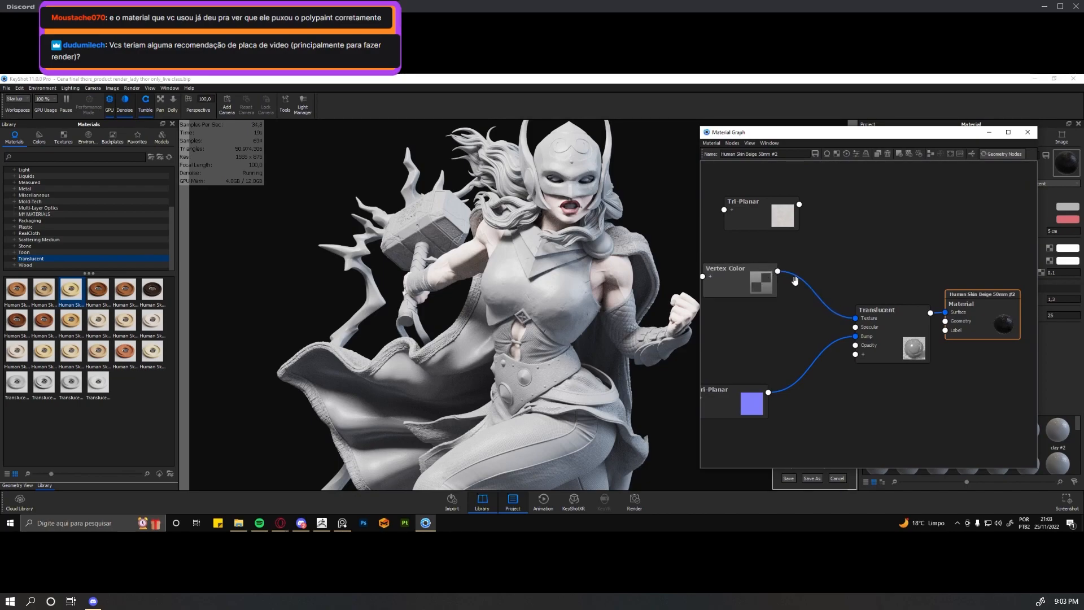
# Insert a Color Adjust utility into the connection between the Vertex Color and Translucent nodes.
pyautogui.click(828, 312)
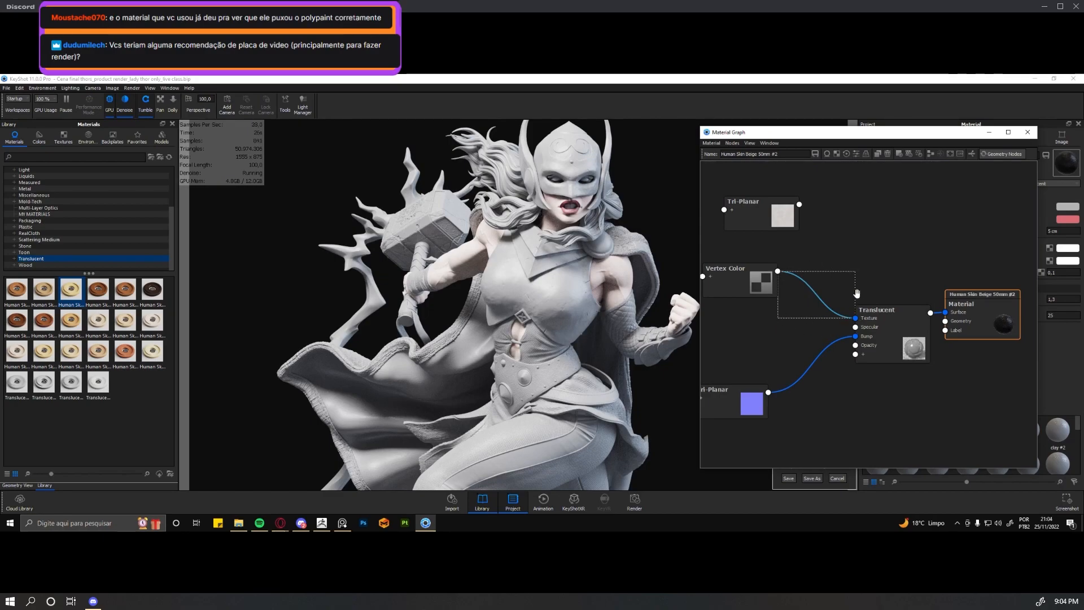
pyautogui.rightClick(809, 290)
pyautogui.moveTo(824, 319)
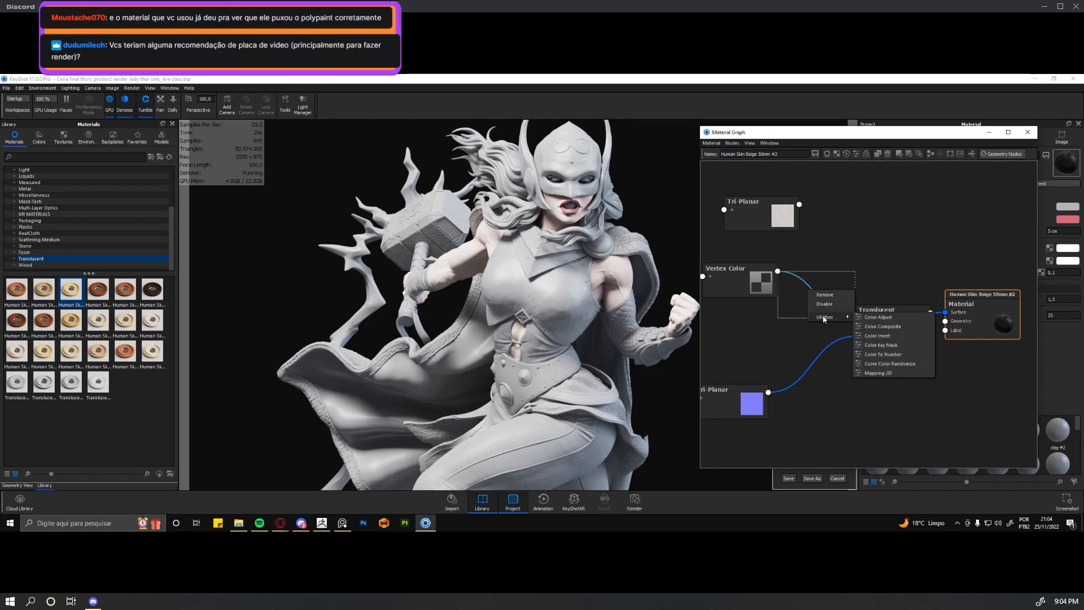
pyautogui.click(889, 318)
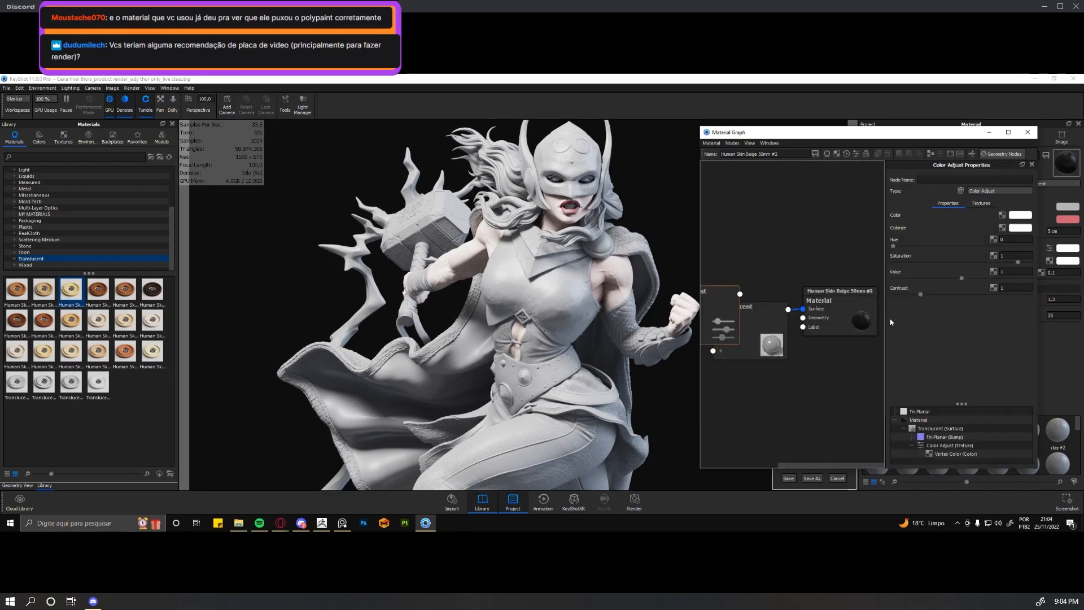
# Separate the overlapping Color Adjust, Translucent and Material nodes by hand.
pyautogui.scroll(-5, 750, 339)
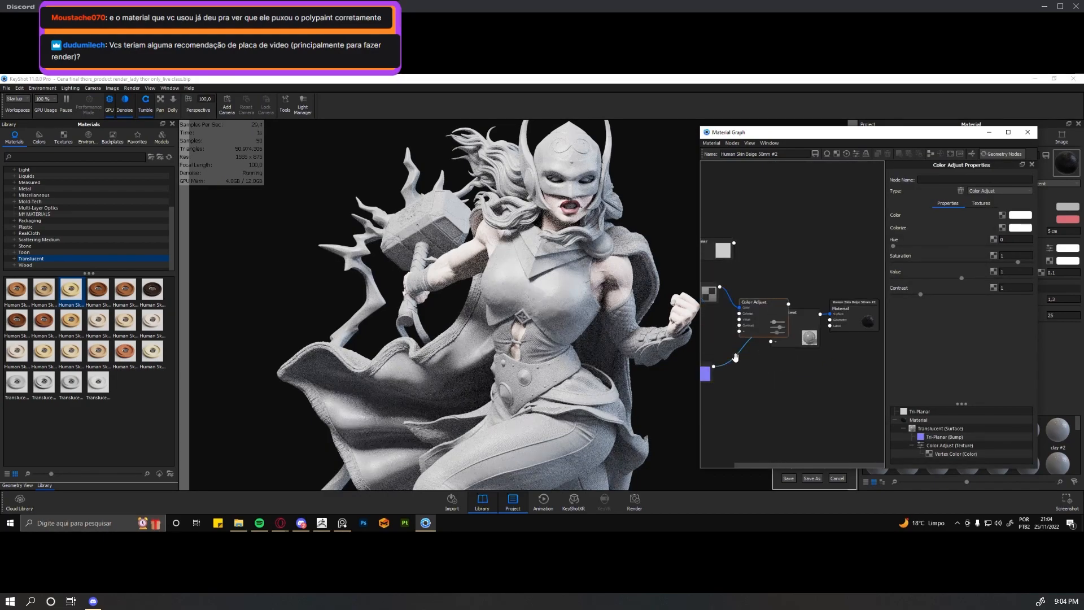
pyautogui.moveTo(770, 324); pyautogui.dragTo(724, 294)
pyautogui.moveTo(775, 316); pyautogui.dragTo(743, 313)
pyautogui.moveTo(795, 330); pyautogui.dragTo(813, 329)
pyautogui.moveTo(737, 312); pyautogui.dragTo(772, 316)
pyautogui.scroll(3, 768, 310)
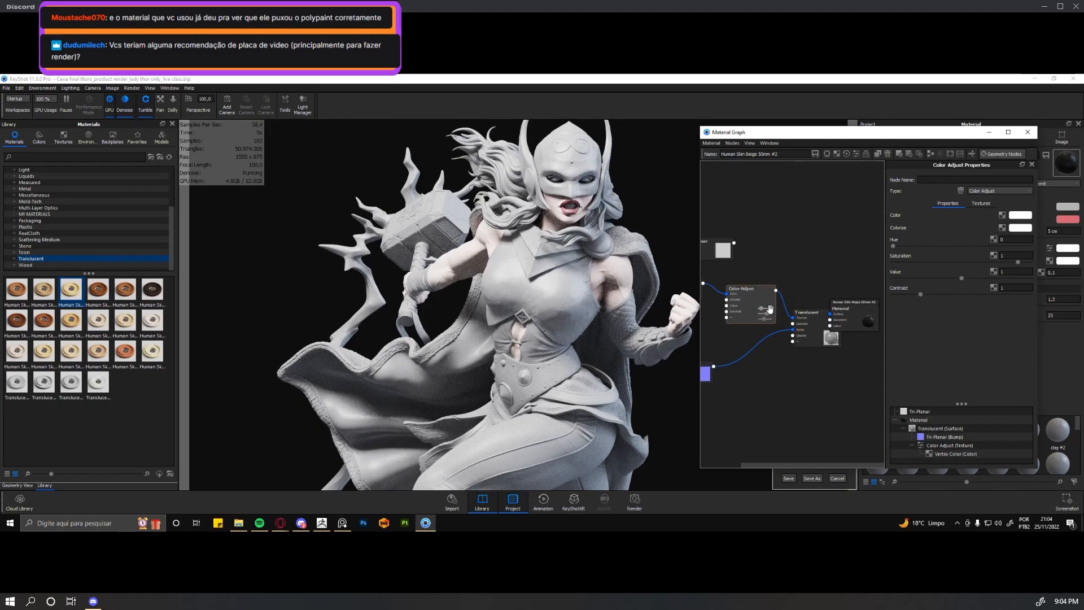
pyautogui.scroll(-3, 757, 310)
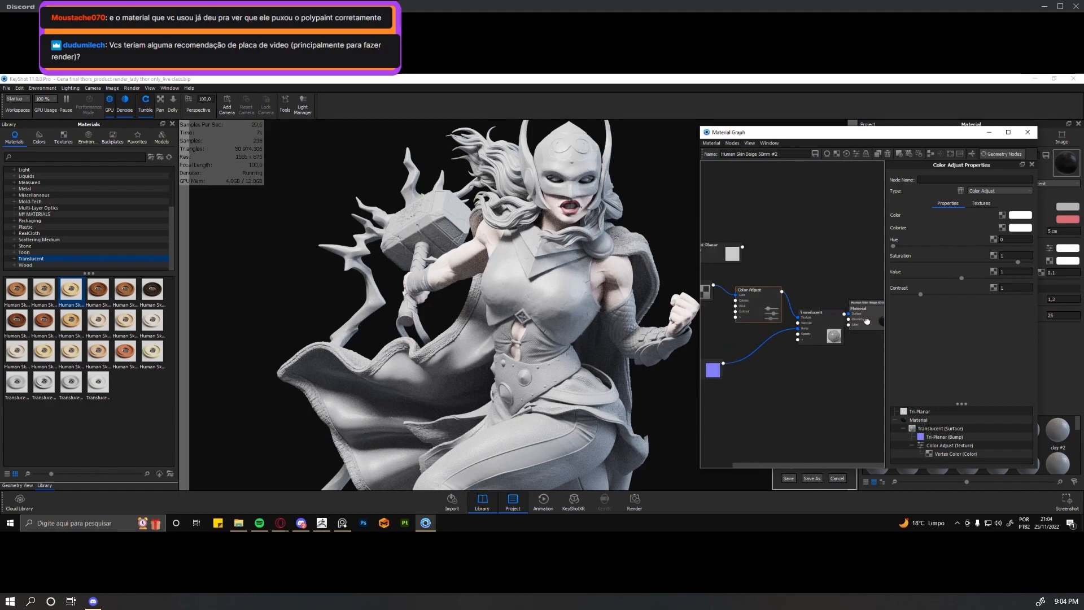
pyautogui.moveTo(817, 319); pyautogui.dragTo(764, 291)
pyautogui.moveTo(872, 318); pyautogui.dragTo(837, 328)
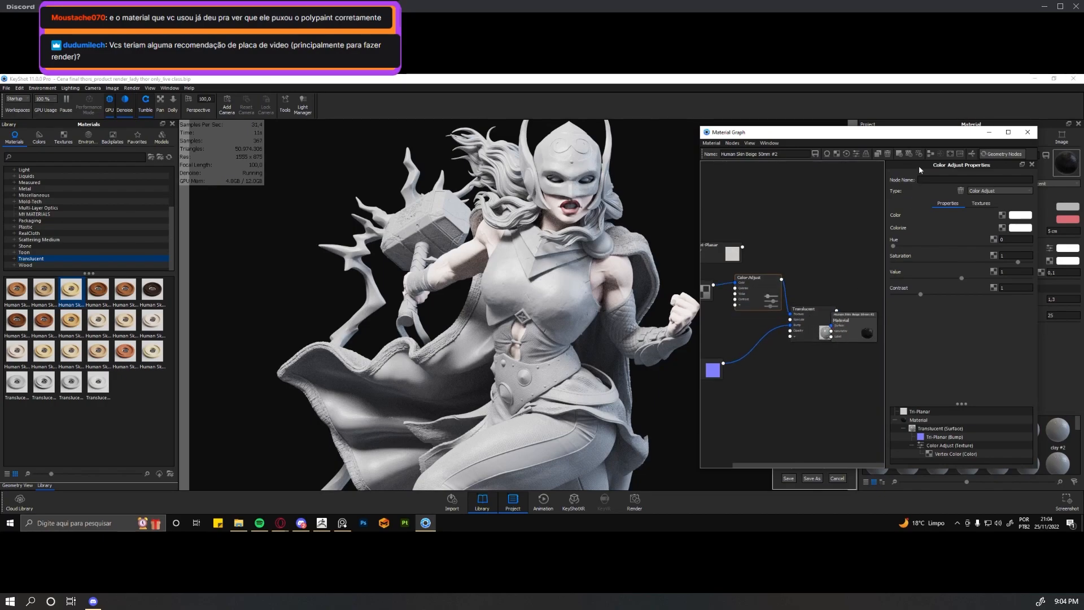
# Arrange the nodes with the automatic layout and widen the Material Graph window to show the Vertex Color node.
pyautogui.click(928, 153)
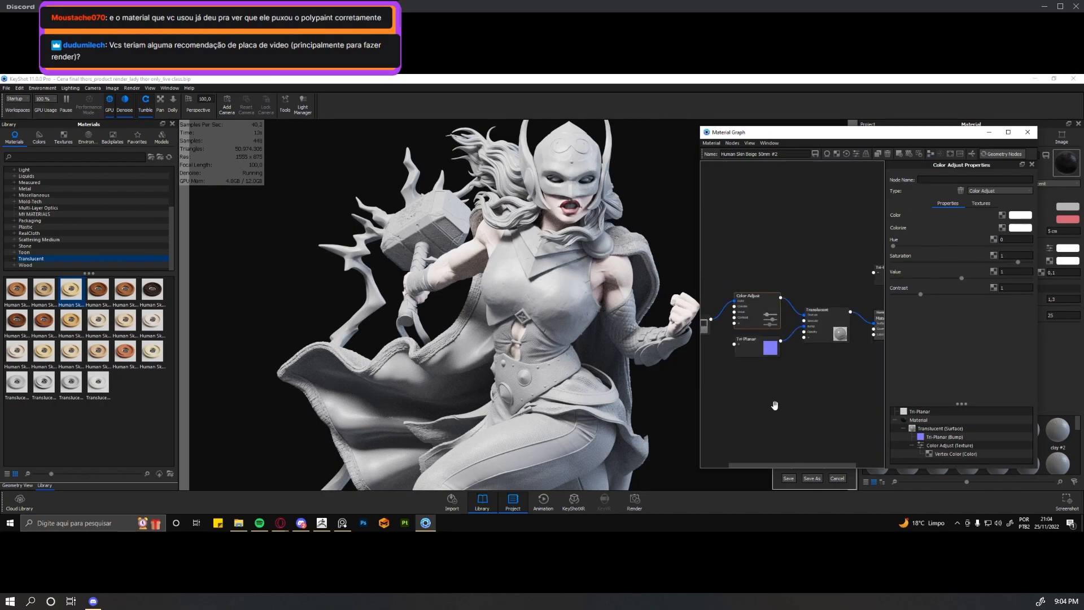
pyautogui.moveTo(701, 280); pyautogui.dragTo(652, 280)
pyautogui.moveTo(772, 465); pyautogui.dragTo(739, 465)
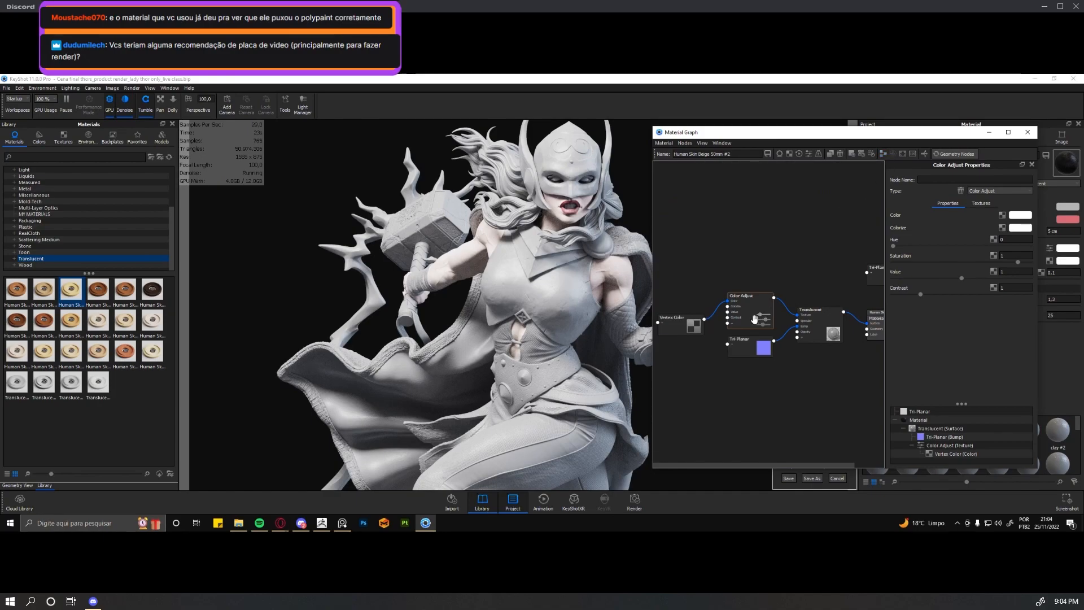
# Set the Color Adjust node's contrast to 1,8.
pyautogui.scroll(2, 752, 318)
pyautogui.scroll(2, 753, 318)
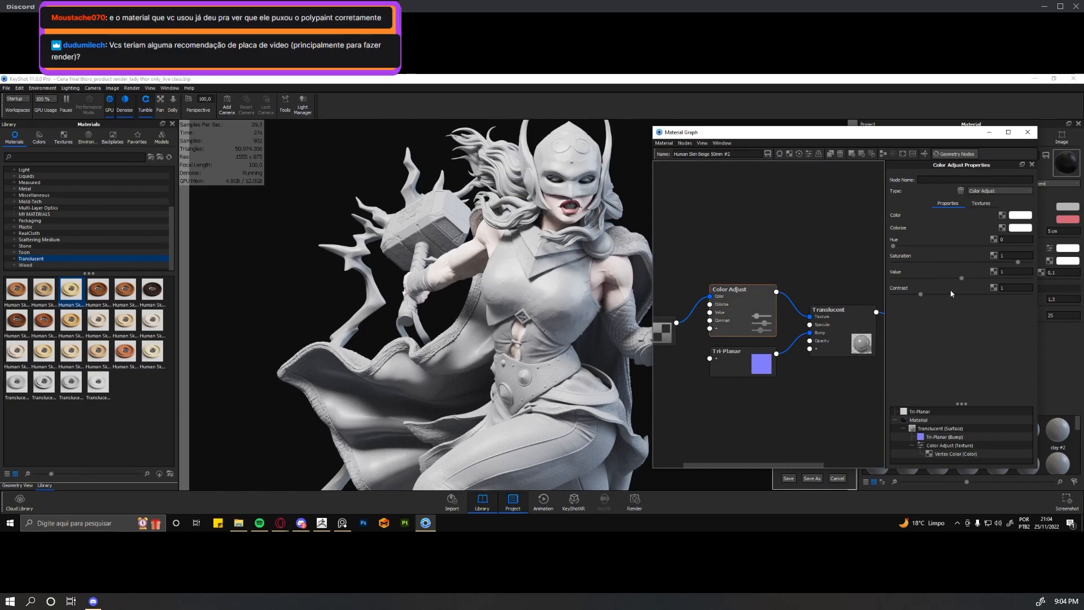
pyautogui.click(839, 337)
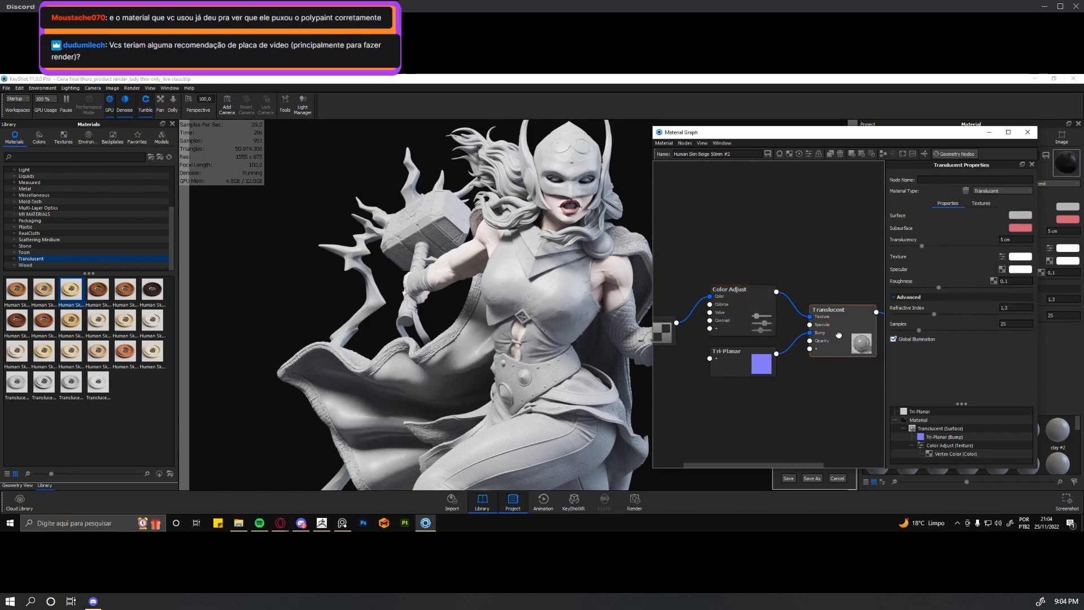
pyautogui.click(752, 311)
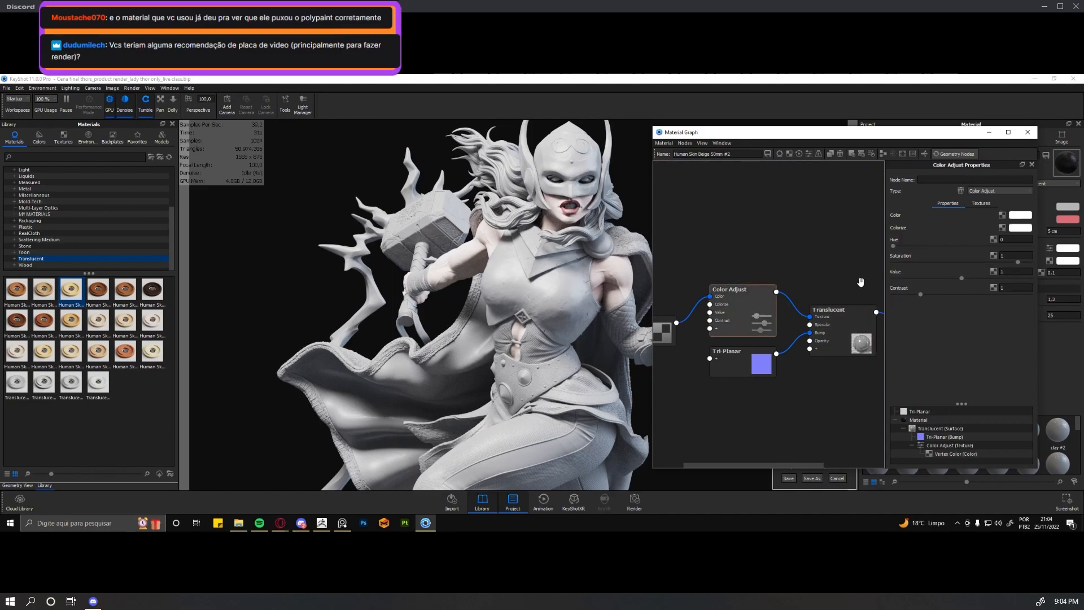
pyautogui.click(1009, 288)
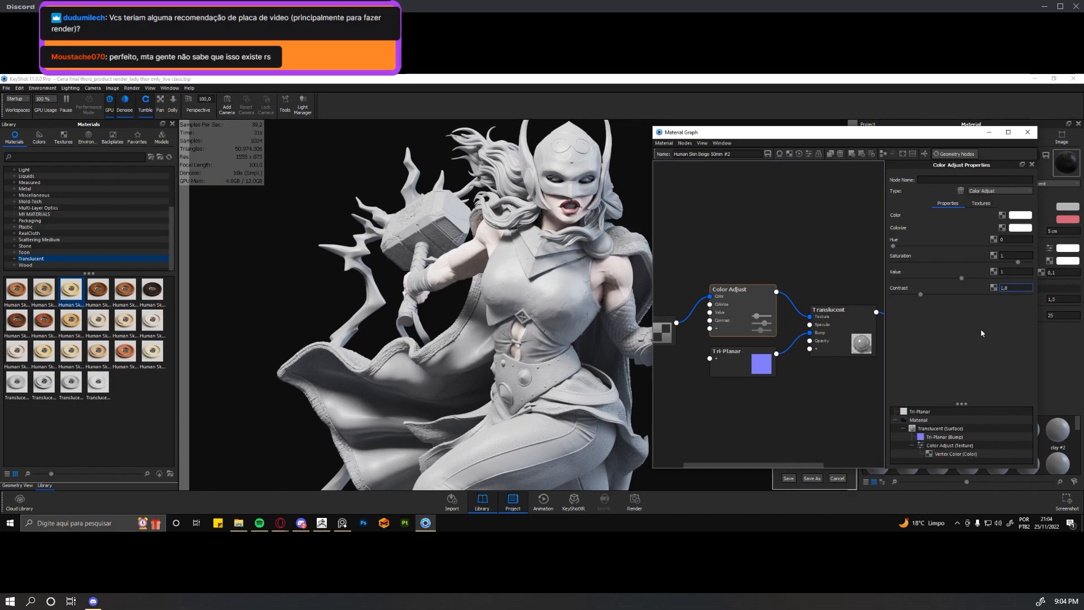
pyautogui.press('Return')
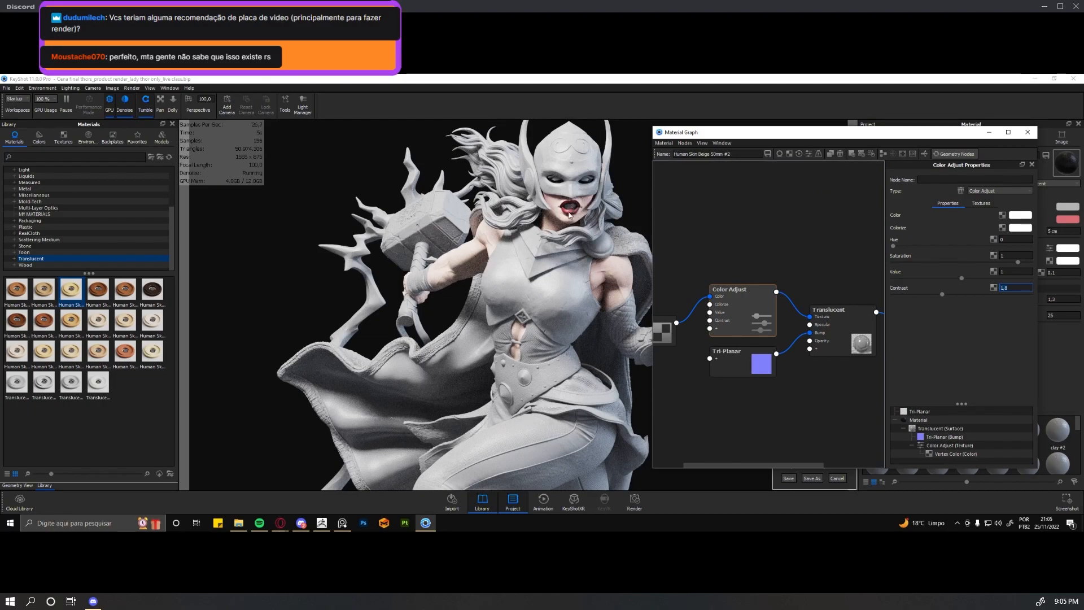
# Lower the Color Adjust node's value, trying 0,6 and settling on 0,65.
pyautogui.click(1011, 271)
pyautogui.write('0')
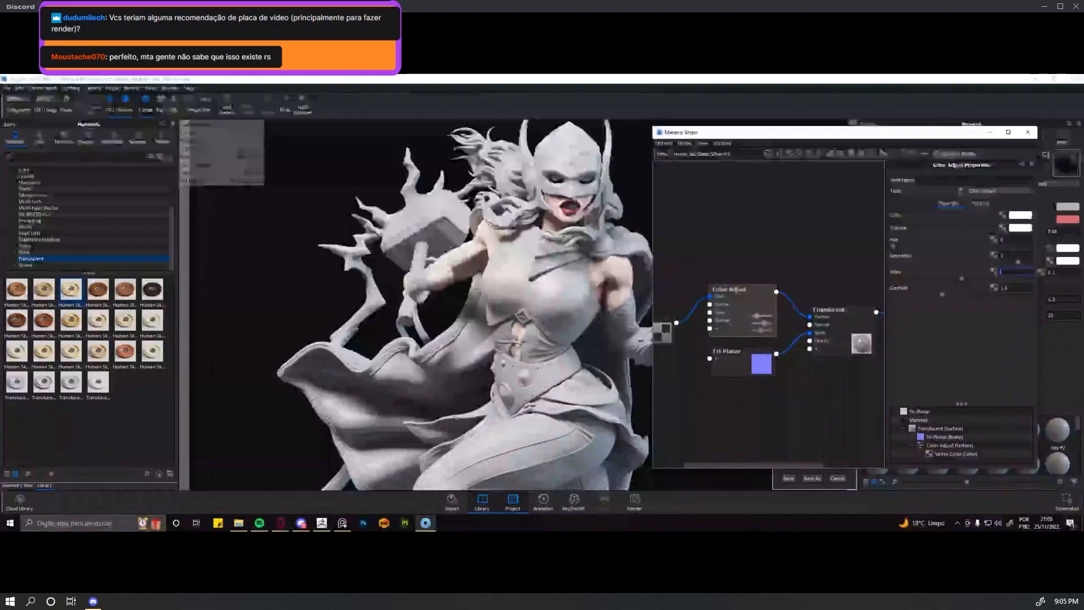
pyautogui.write(',6')
pyautogui.press('Return')
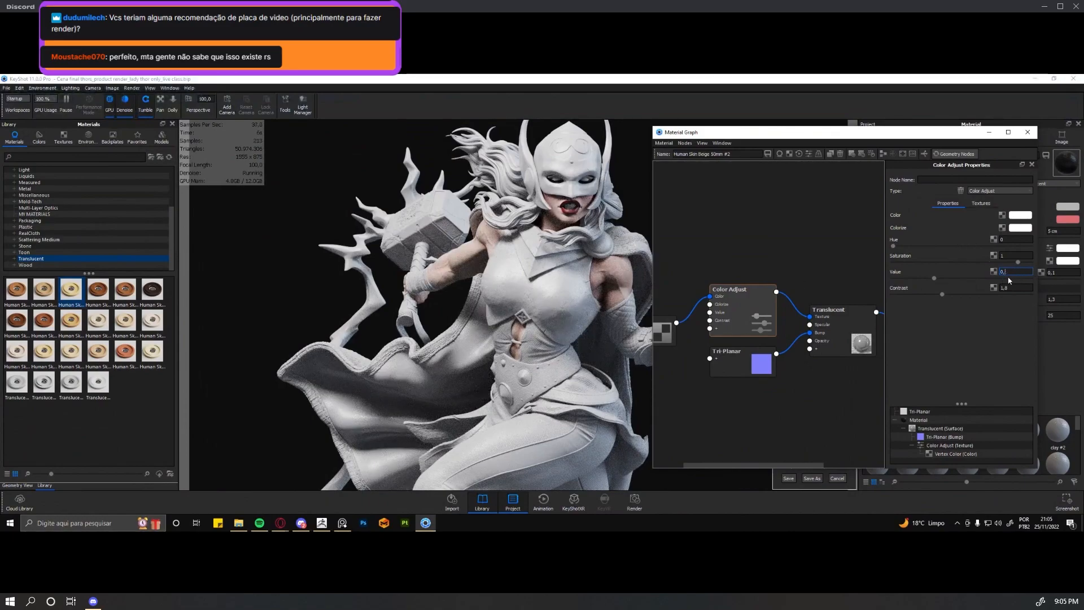
pyautogui.write('65')
pyautogui.press('Return')
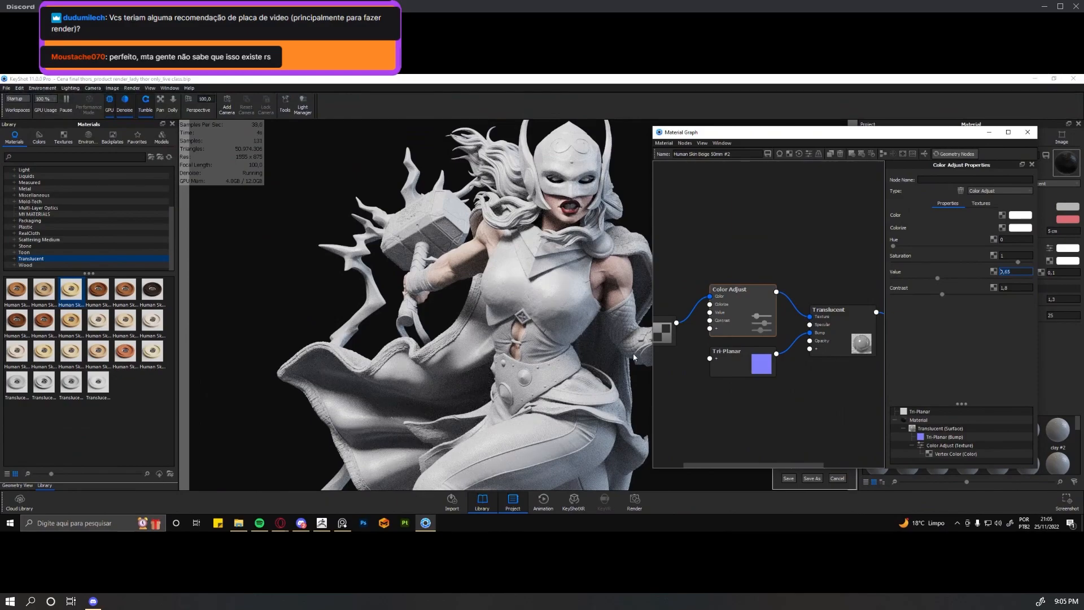
# Shift the Material Graph window away from the character and set the Color Adjust contrast to 2.
pyautogui.moveTo(746, 126); pyautogui.dragTo(747, 126)
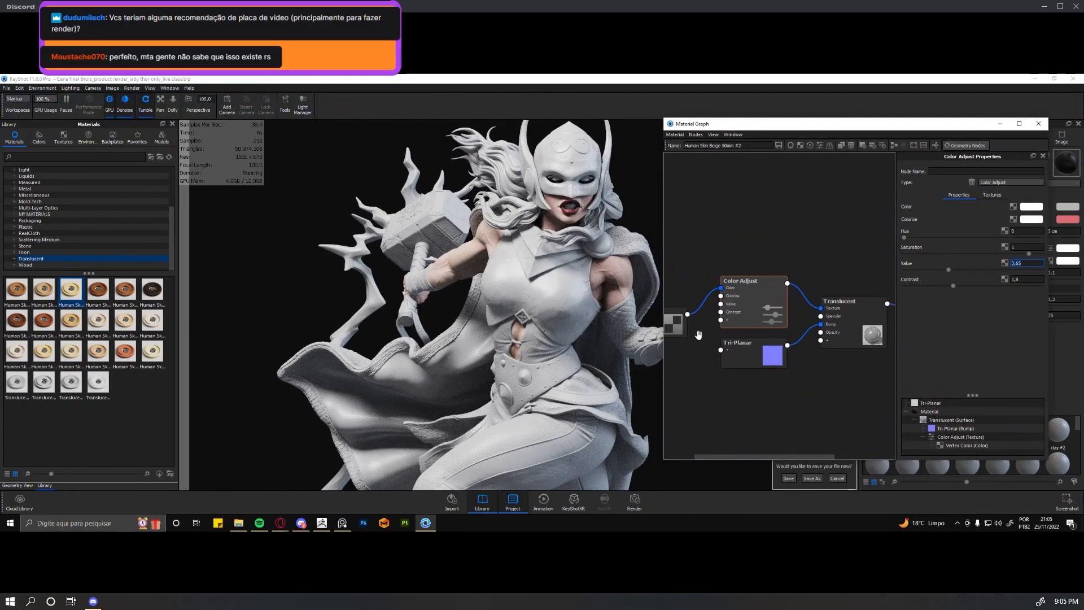
pyautogui.click(940, 324)
pyautogui.click(1029, 280)
pyautogui.click(973, 354)
# Set the Color Adjust node's saturation to 1,2.
pyautogui.click(1024, 247)
pyautogui.write(',')
pyautogui.hotkey('alt', 'Tab')
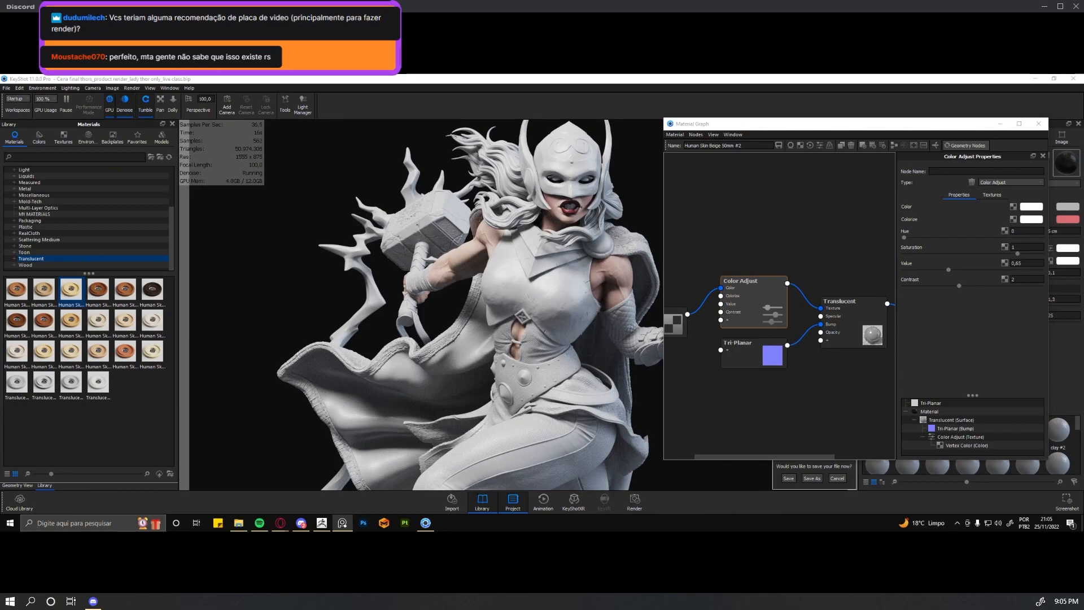
pyautogui.click(1022, 247)
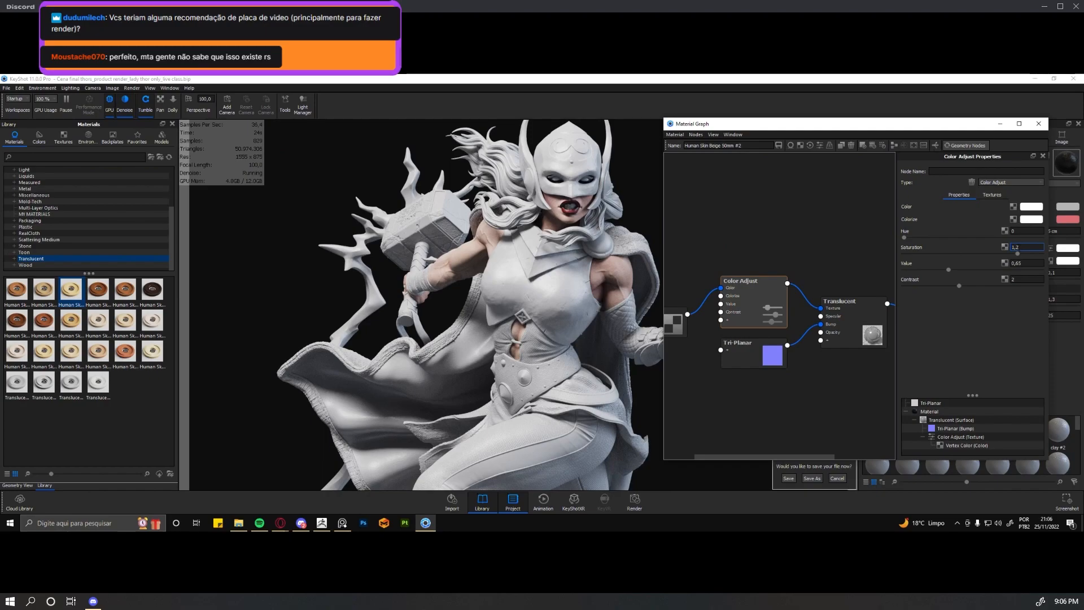
pyautogui.click(1024, 263)
pyautogui.click(984, 319)
# Preview the Color Adjust node's color output alone on the character's skin.
pyautogui.scroll(-3, 705, 336)
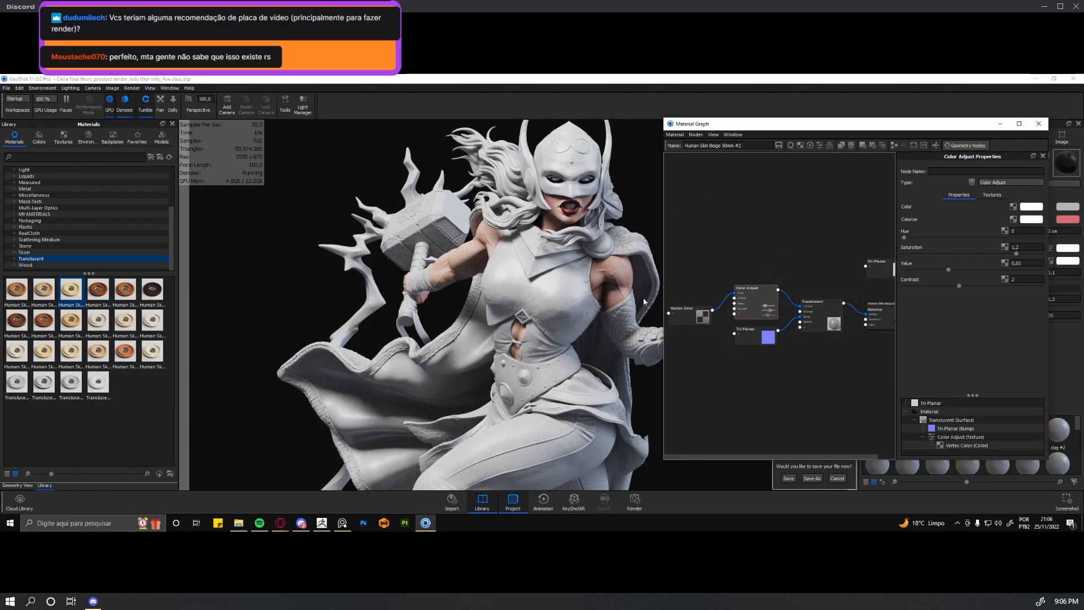
pyautogui.click(754, 241)
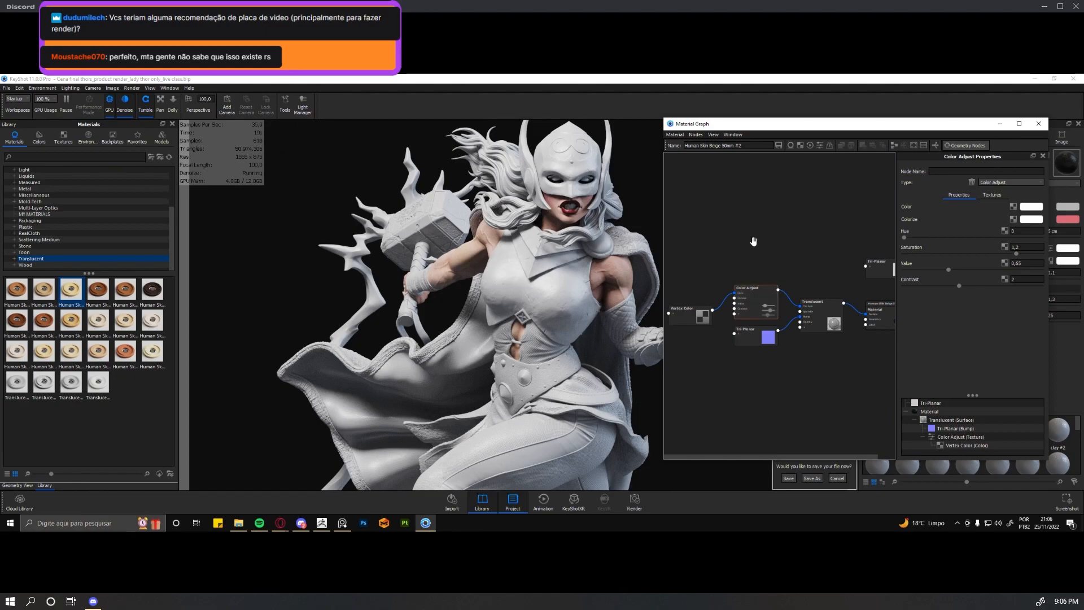
pyautogui.click(752, 300)
pyautogui.scroll(1, 753, 300)
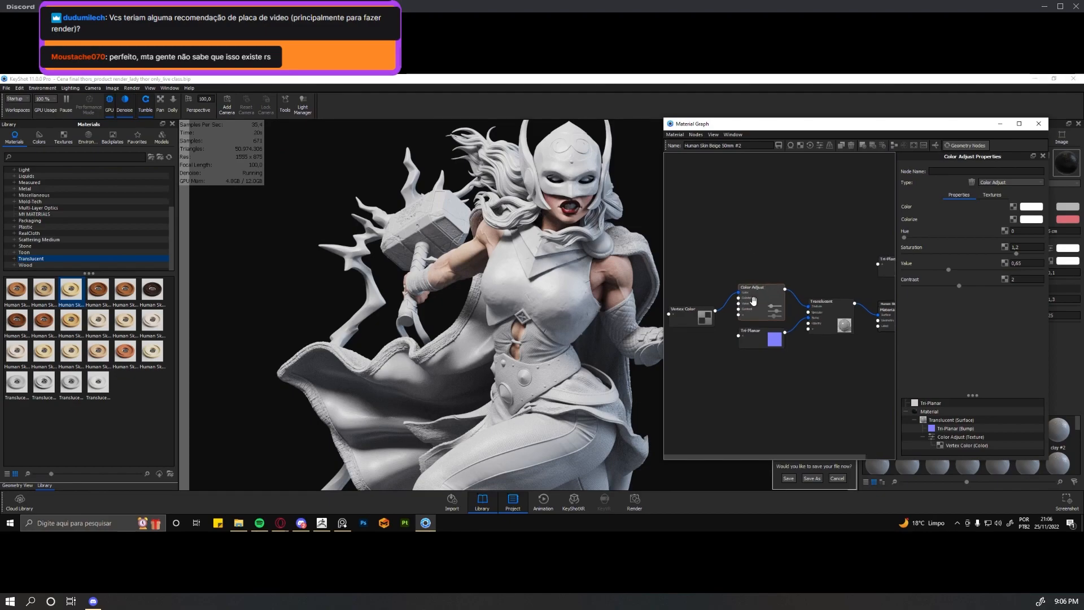
pyautogui.scroll(2, 754, 305)
pyautogui.scroll(-1, 754, 310)
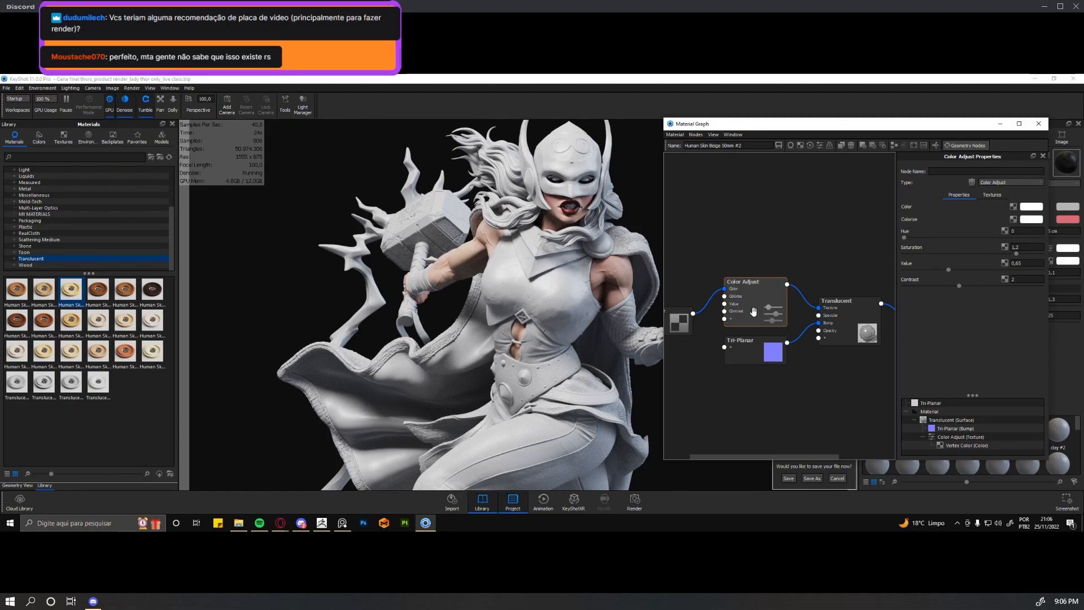
pyautogui.press('c')
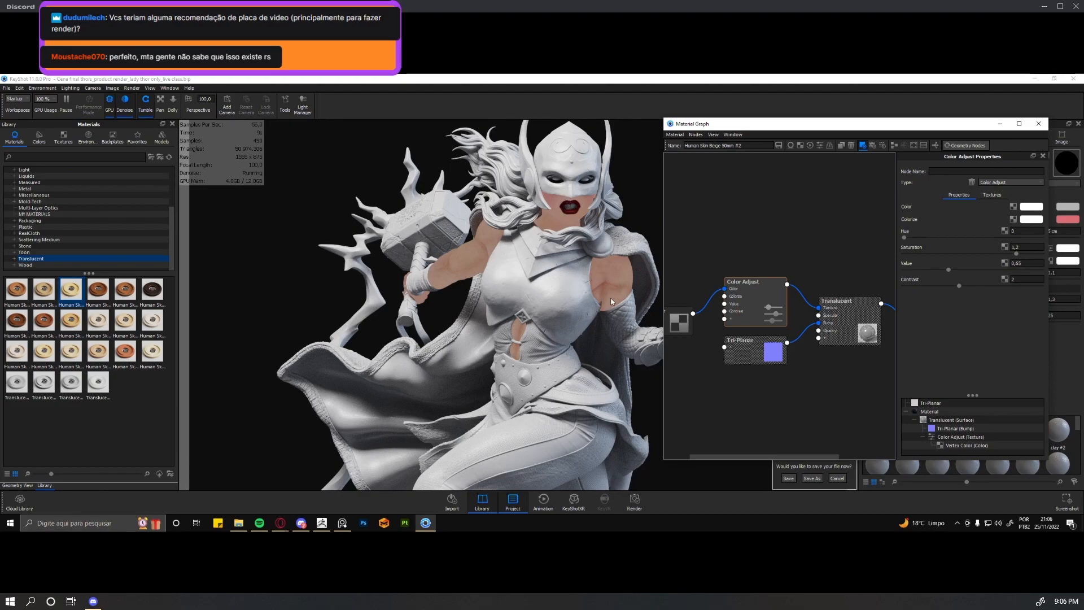
# Space out the Color Adjust, Tri-Planar and Translucent nodes and end the color-only preview on the skin.
pyautogui.moveTo(759, 304); pyautogui.dragTo(760, 305)
pyautogui.moveTo(758, 352); pyautogui.dragTo(755, 364)
pyautogui.moveTo(831, 327); pyautogui.dragTo(833, 331)
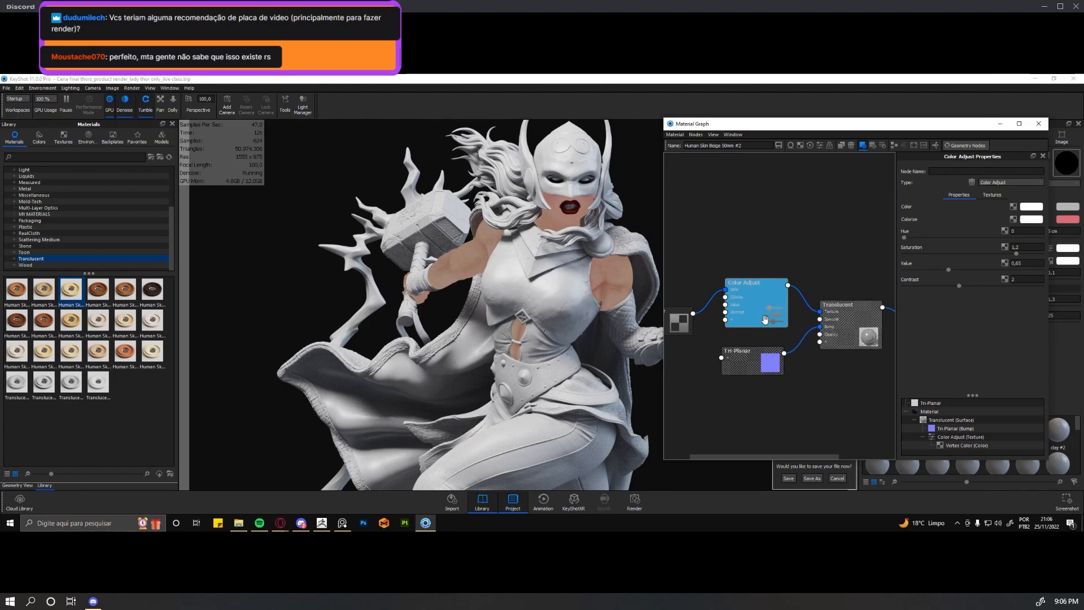
pyautogui.moveTo(767, 319); pyautogui.dragTo(769, 317)
pyautogui.moveTo(684, 326); pyautogui.dragTo(688, 313)
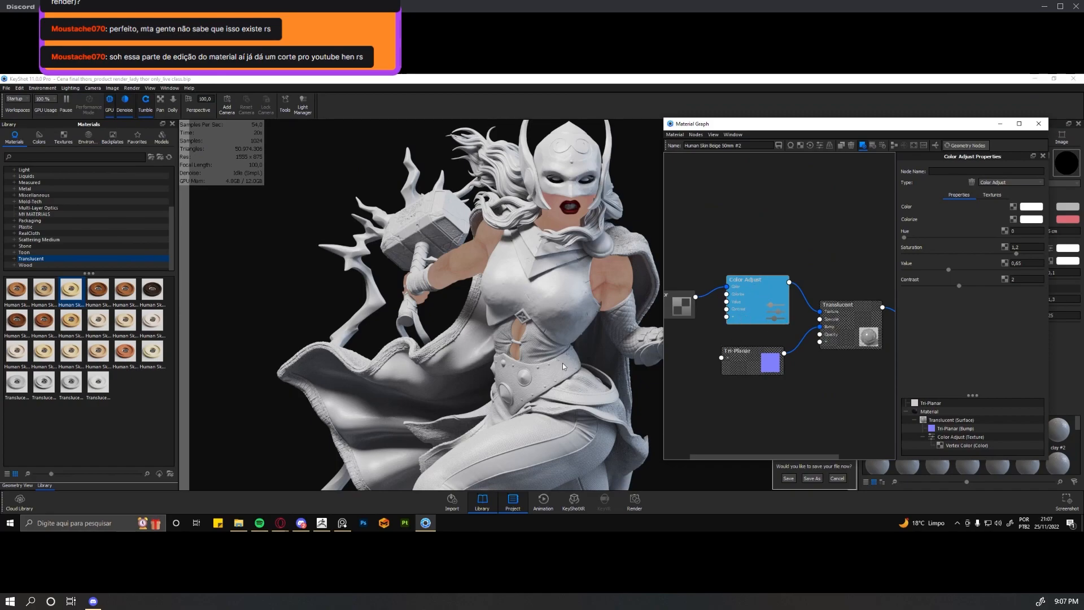
pyautogui.click(754, 298)
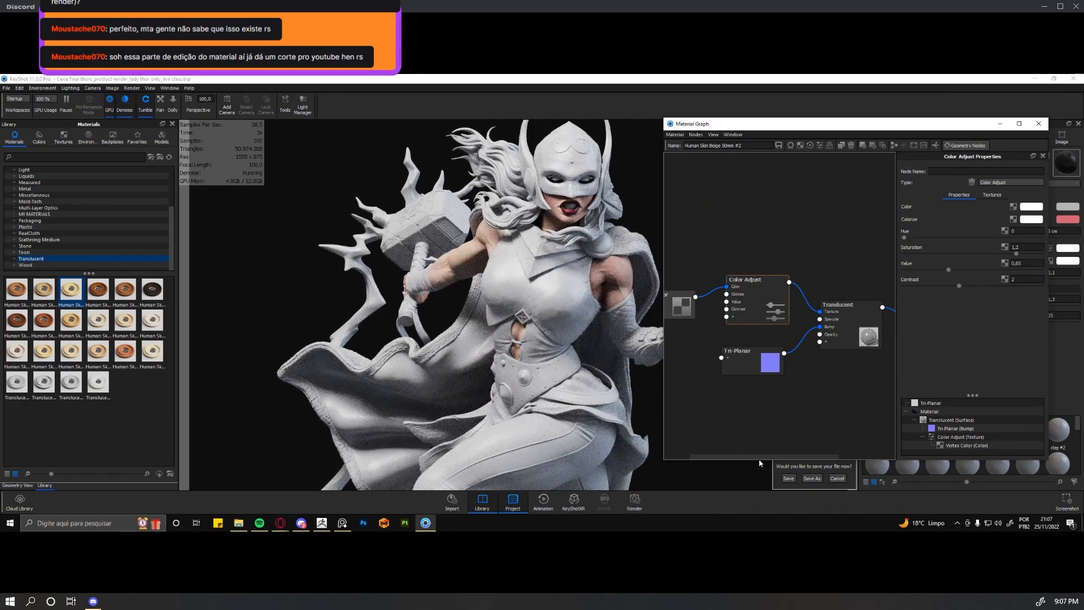
# Move the Material Graph window aside and narrow it to uncover the character's raised fist.
pyautogui.moveTo(758, 456); pyautogui.dragTo(772, 456)
pyautogui.moveTo(725, 125); pyautogui.dragTo(774, 128)
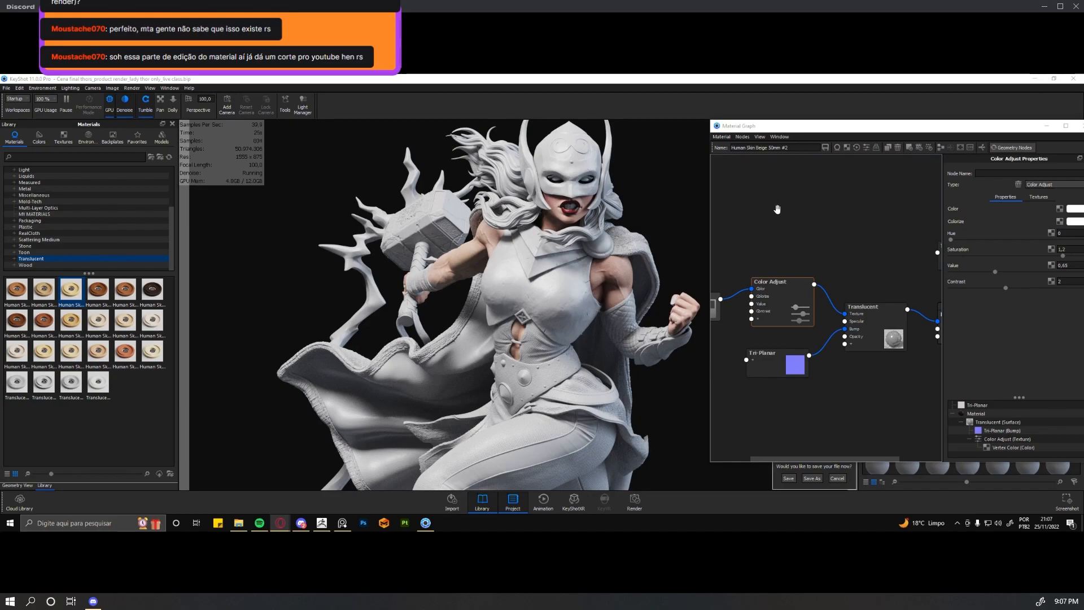
pyautogui.moveTo(787, 131); pyautogui.dragTo(777, 125)
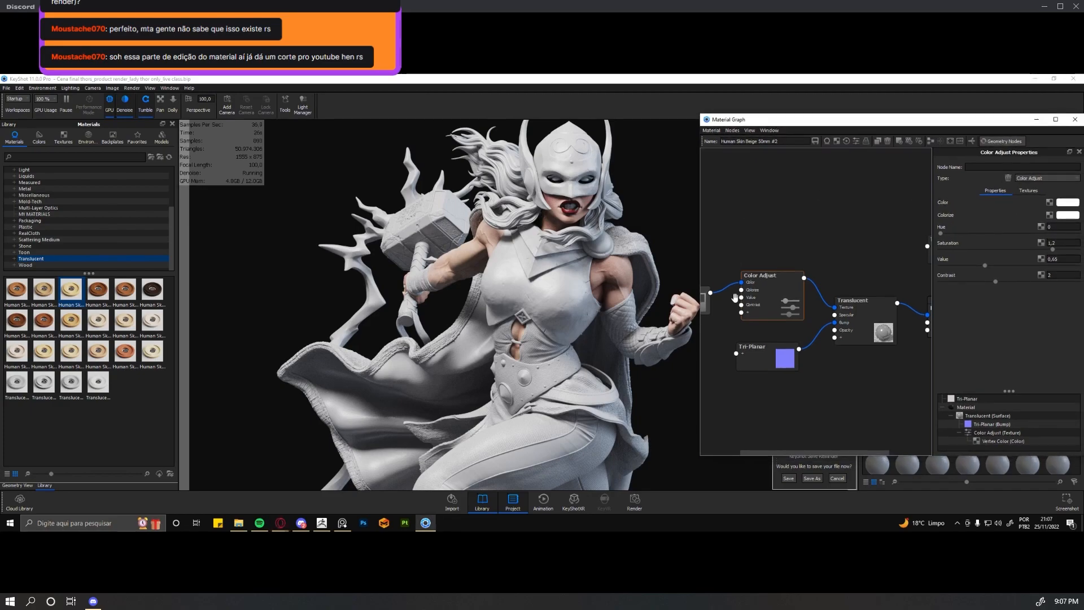
pyautogui.scroll(-2, 729, 311)
pyautogui.scroll(1, 785, 314)
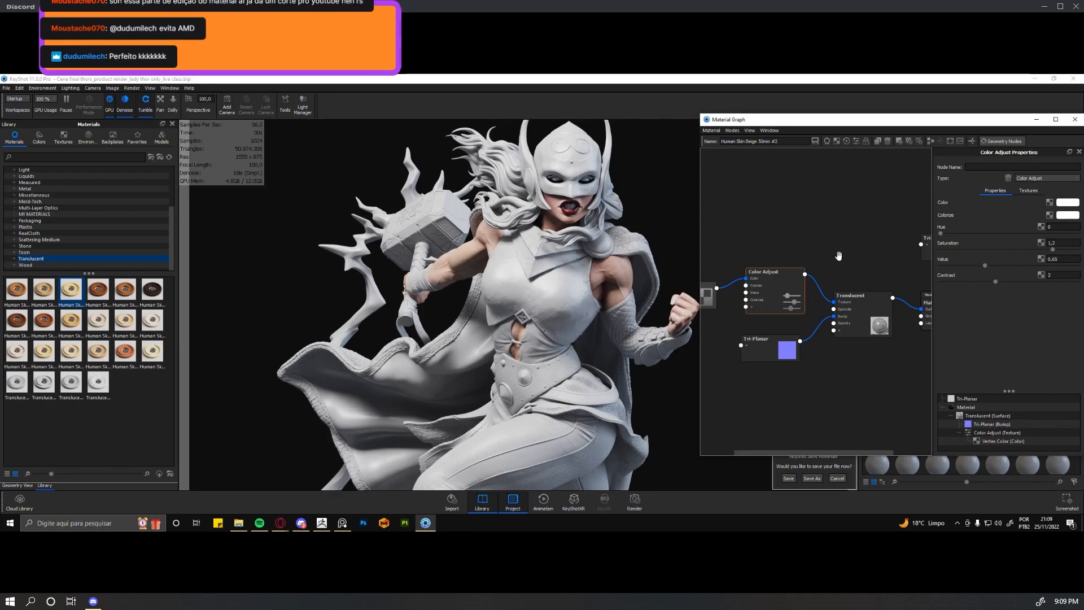
pyautogui.moveTo(791, 124); pyautogui.dragTo(788, 109)
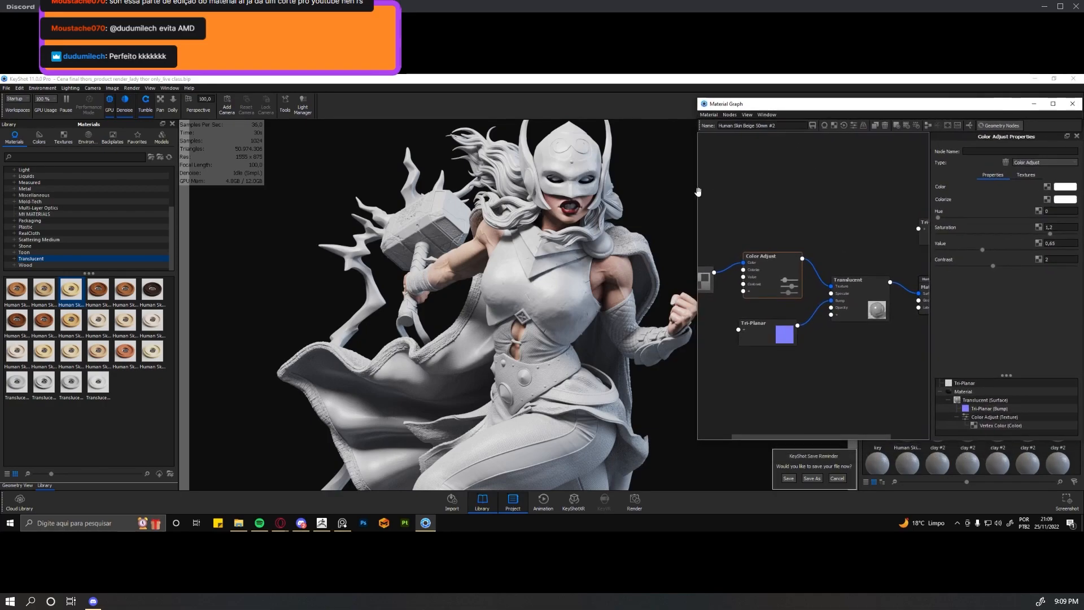
pyautogui.moveTo(694, 191); pyautogui.dragTo(714, 191)
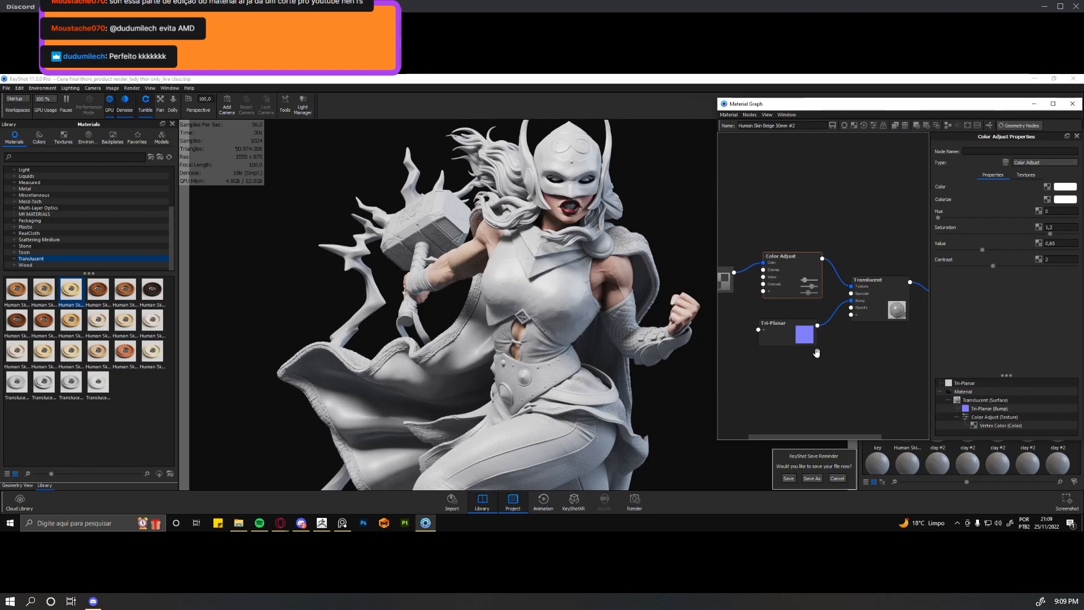
pyautogui.moveTo(822, 437)
pyautogui.mouseDown()
pyautogui.moveTo(849, 438)
pyautogui.moveTo(822, 435)
pyautogui.mouseUp()
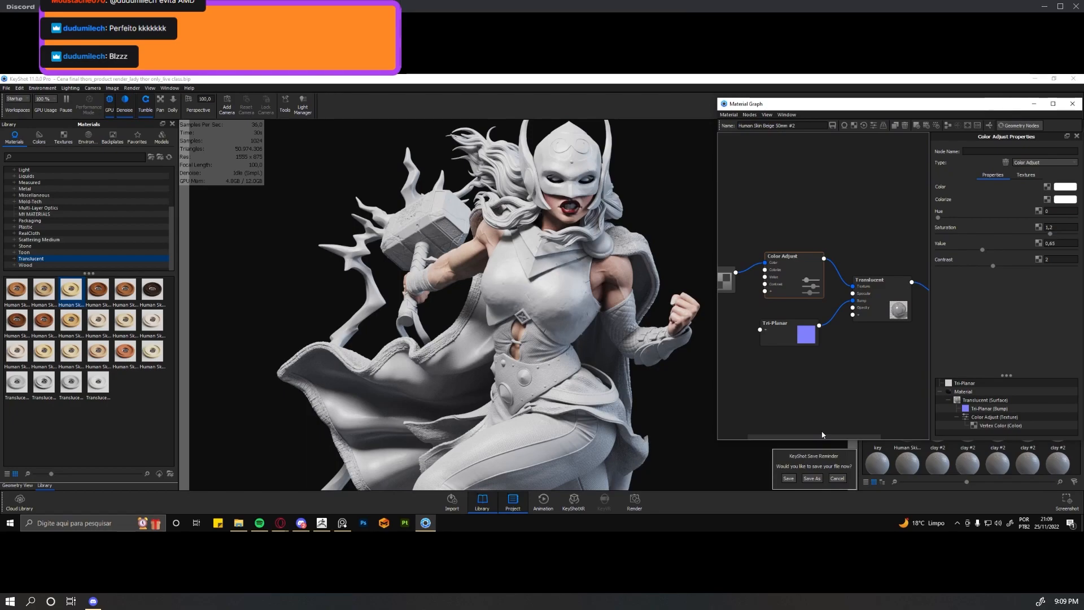
pyautogui.moveTo(823, 435); pyautogui.dragTo(836, 430)
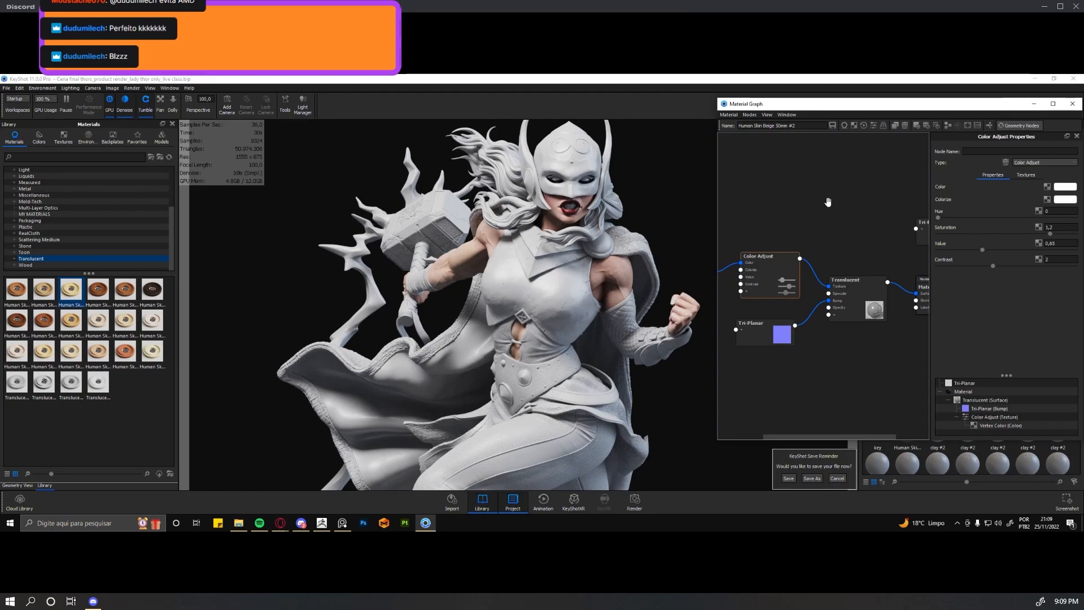
pyautogui.moveTo(879, 109); pyautogui.dragTo(843, 164)
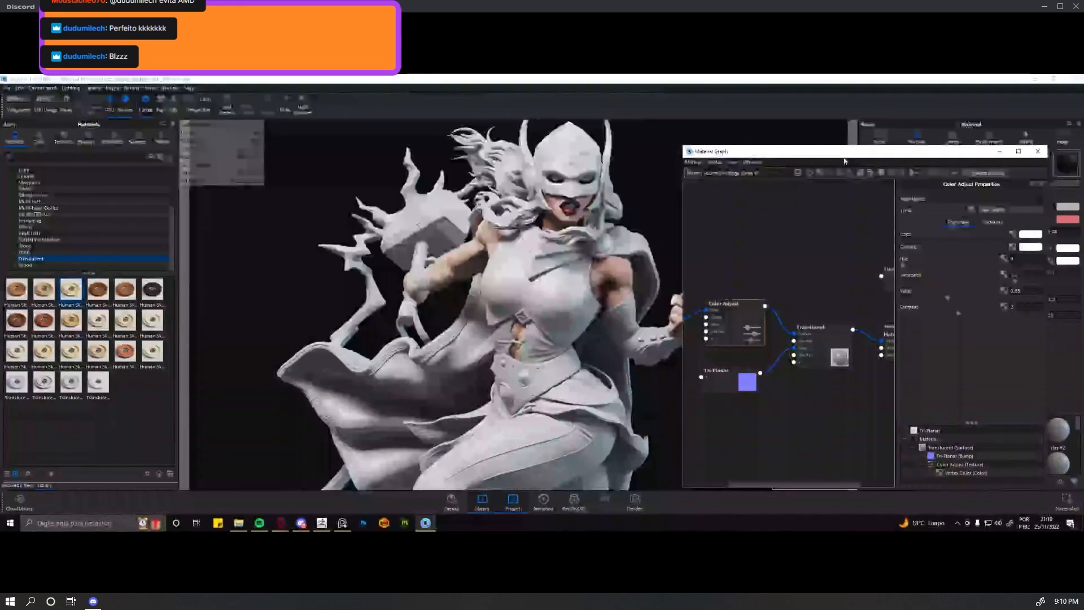
pyautogui.moveTo(846, 159); pyautogui.dragTo(843, 152)
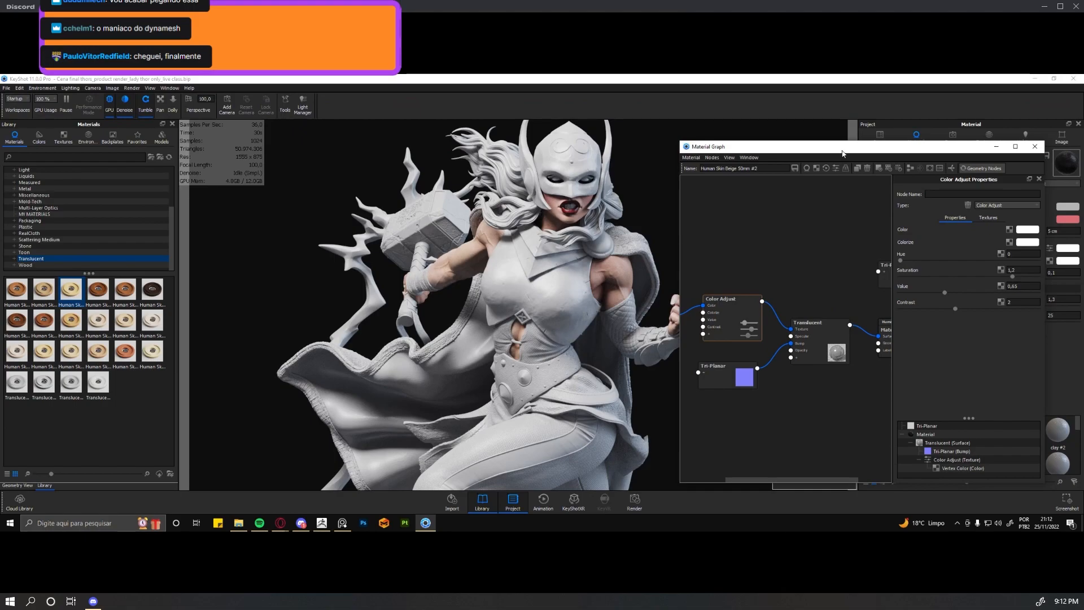
pyautogui.moveTo(728, 150); pyautogui.dragTo(717, 139)
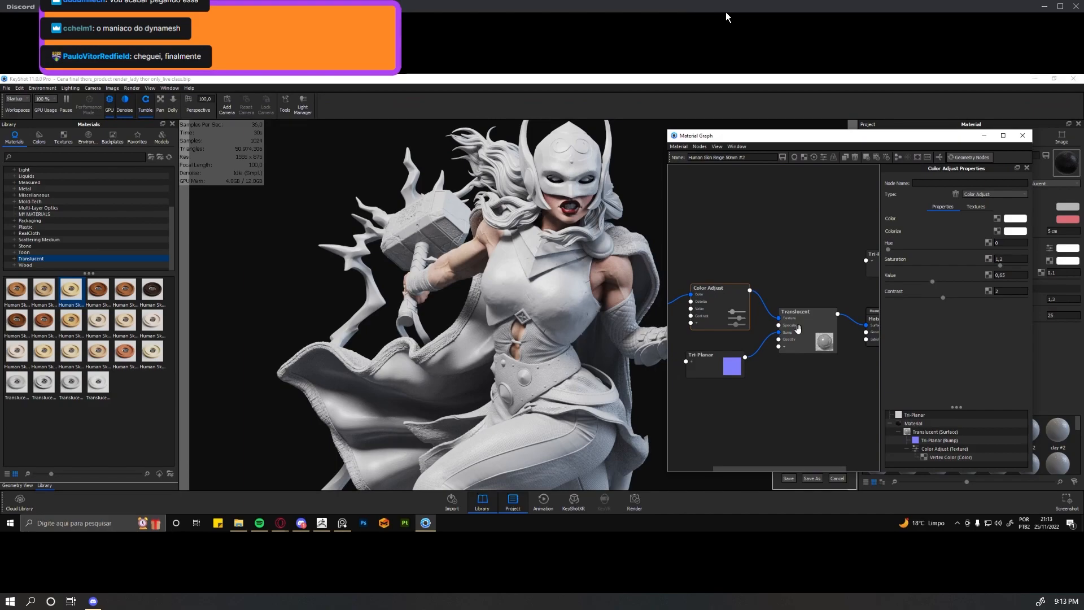
# Turn the Translucent node's Global Illumination off and back on to compare its effect on the skin.
pyautogui.click(798, 329)
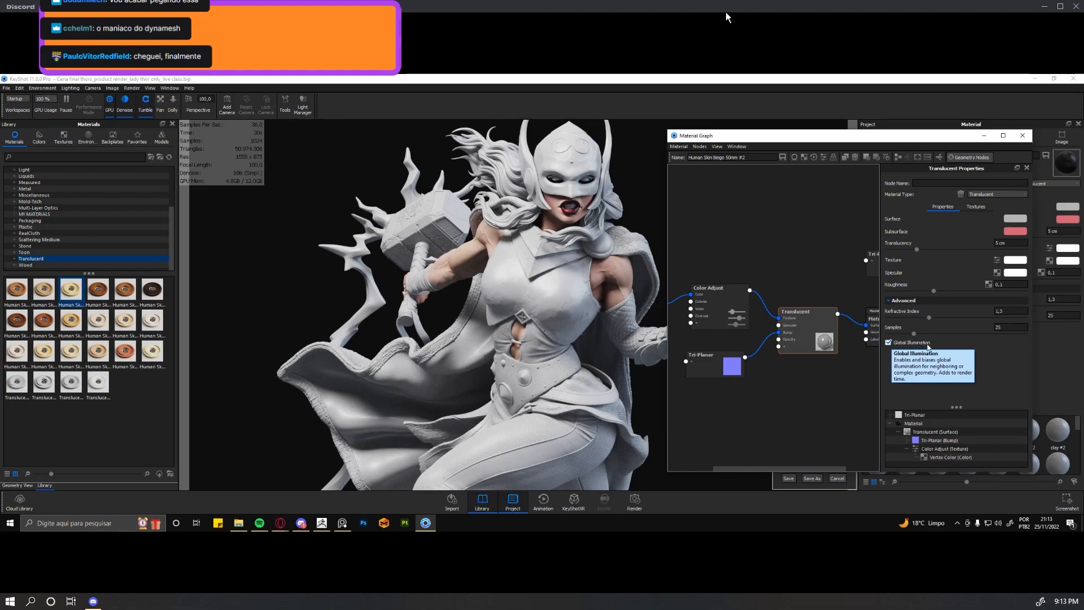
pyautogui.click(889, 343)
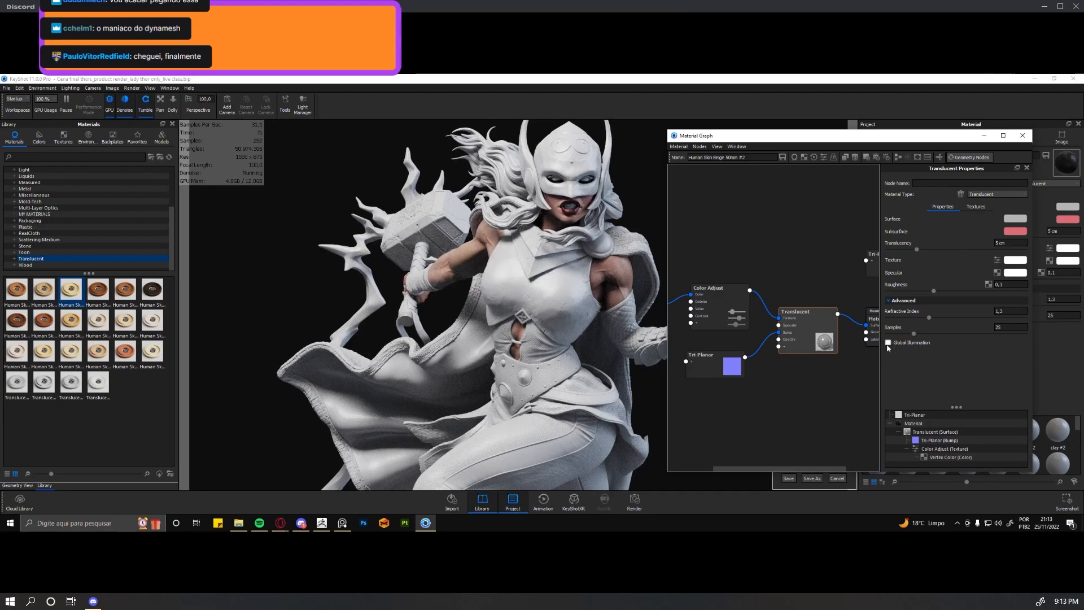
pyautogui.click(888, 343)
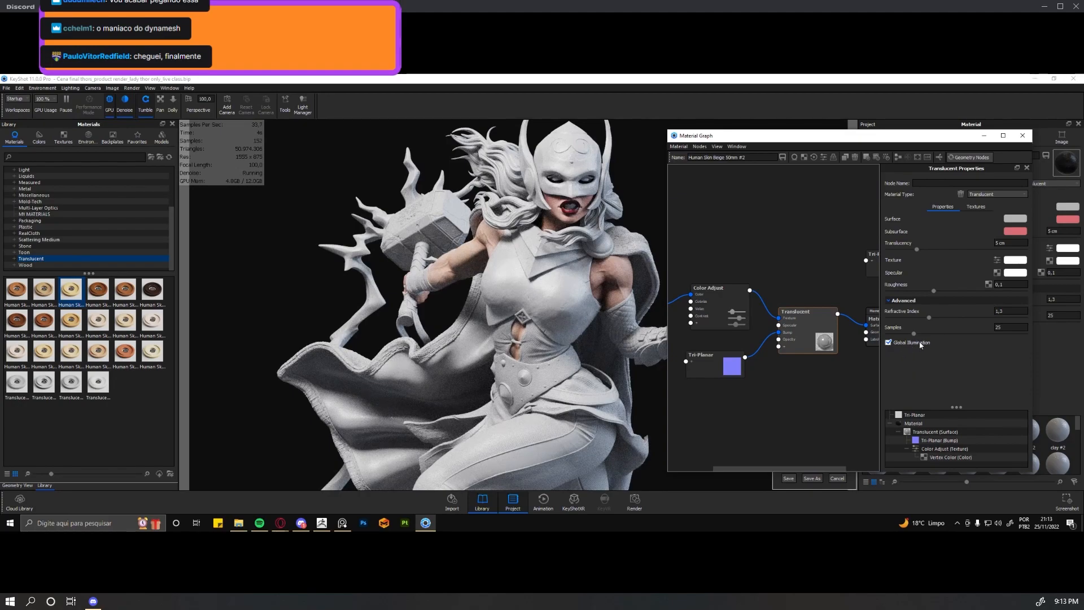
# Set the Translucent node's Surface color to pure white at 100 % brightness.
pyautogui.click(1009, 221)
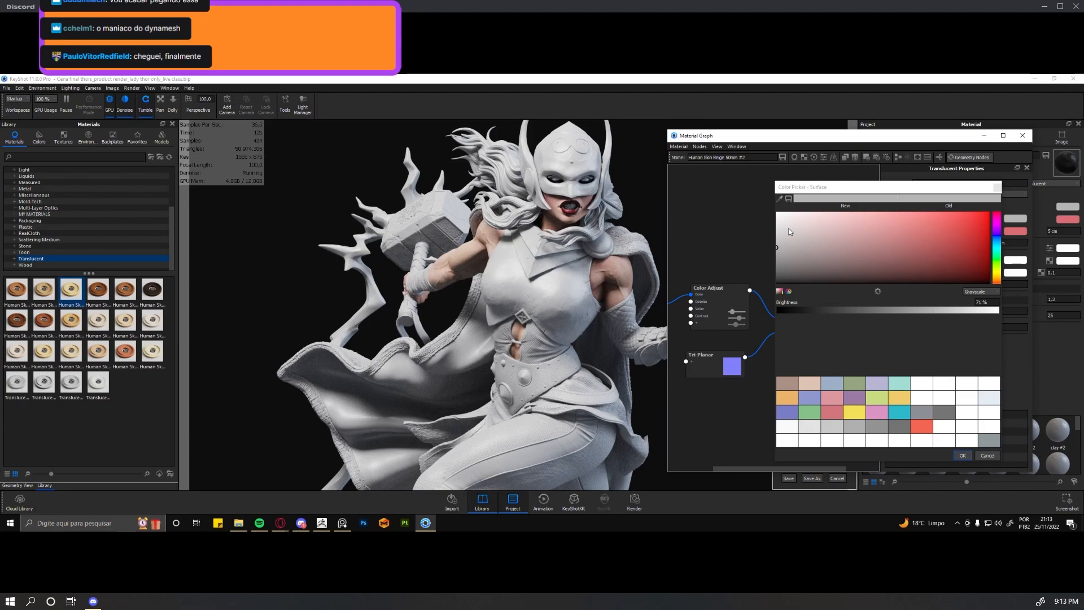
pyautogui.moveTo(789, 232); pyautogui.dragTo(767, 209)
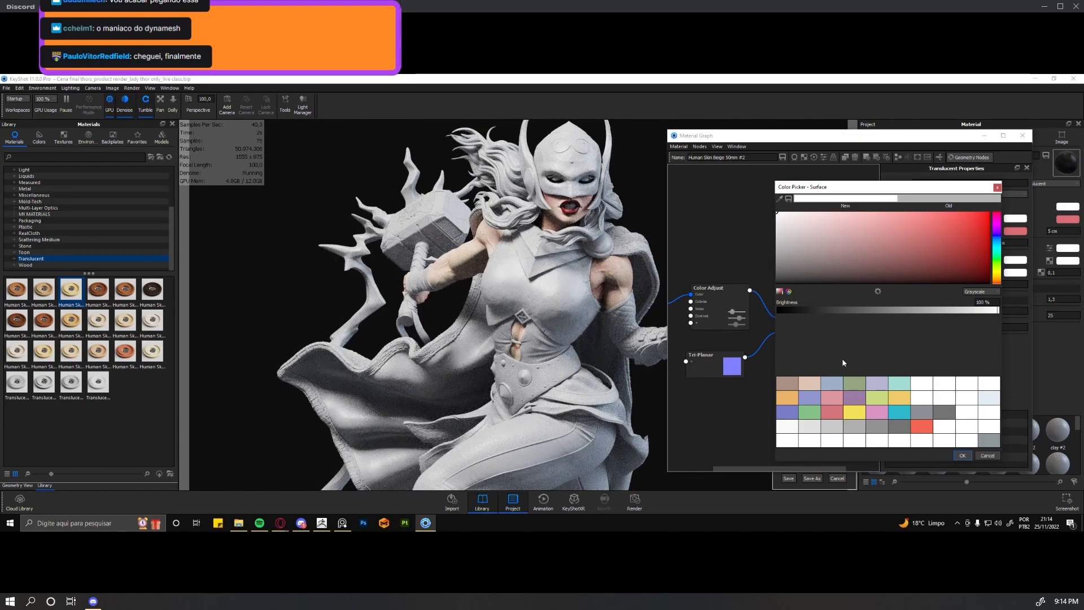
pyautogui.click(962, 456)
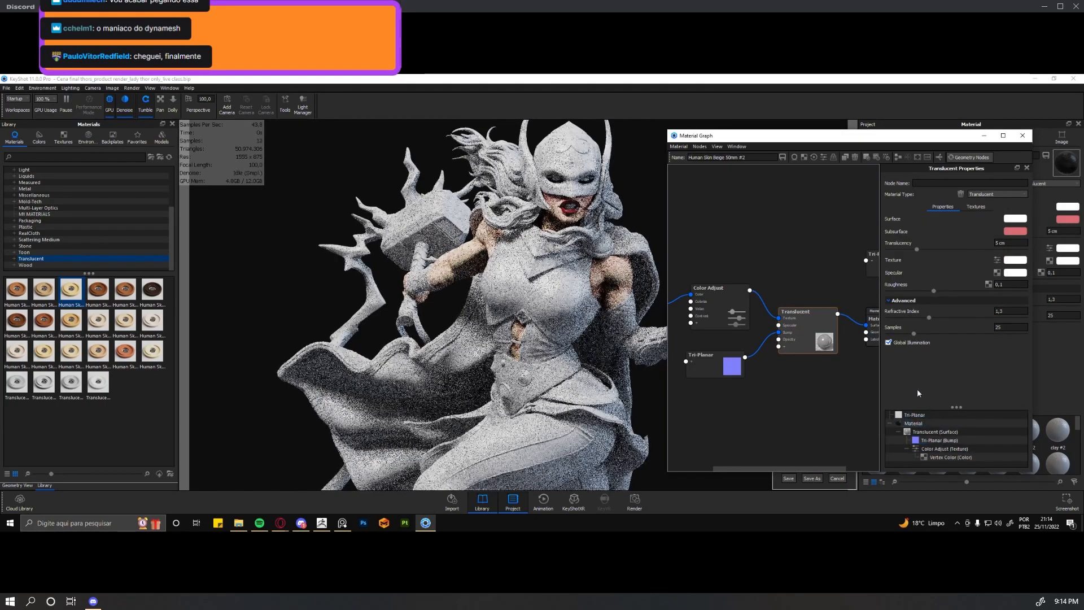
# Lower the Color Adjust node's value to 0,624.
pyautogui.doubleClick(730, 309)
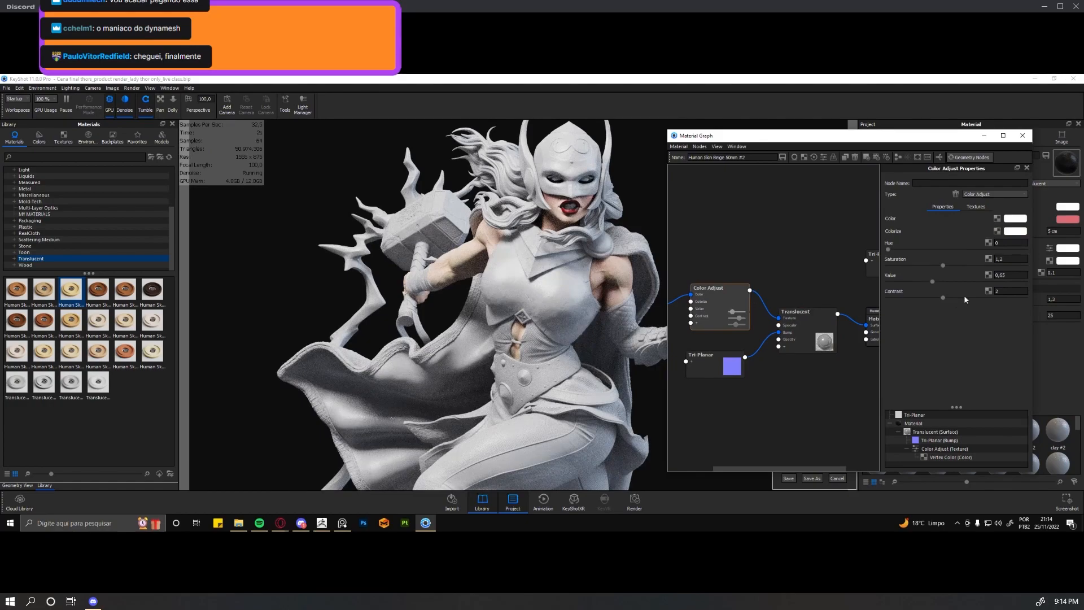
pyautogui.moveTo(930, 281); pyautogui.dragTo(931, 281)
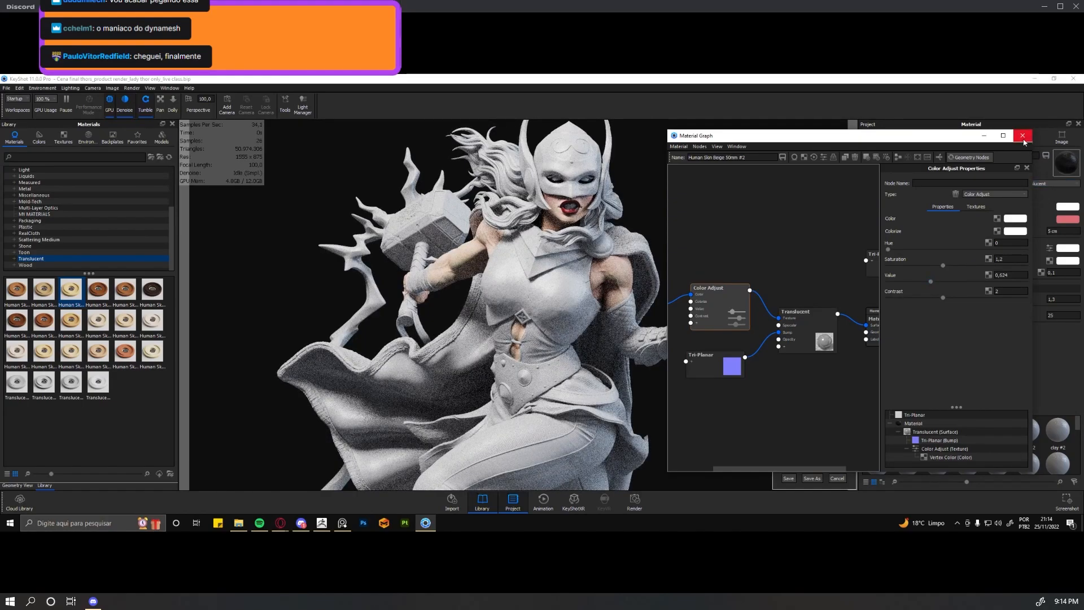
# Change the Translucent node's Surface color to a very pale pink at 95 % brightness.
pyautogui.click(803, 341)
pyautogui.click(1014, 220)
pyautogui.click(801, 217)
pyautogui.click(804, 218)
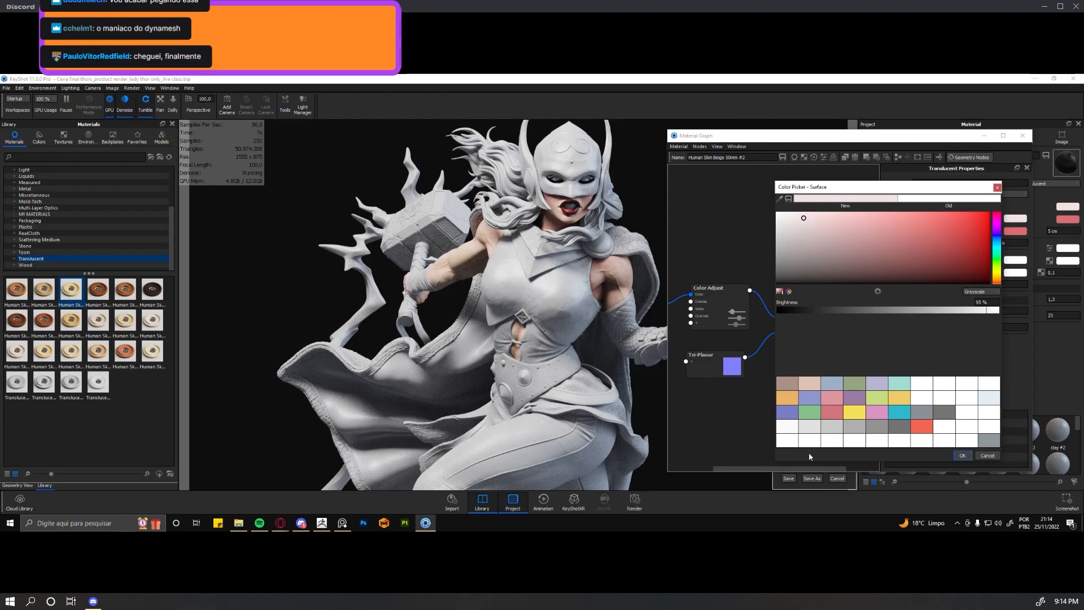
pyautogui.click(963, 456)
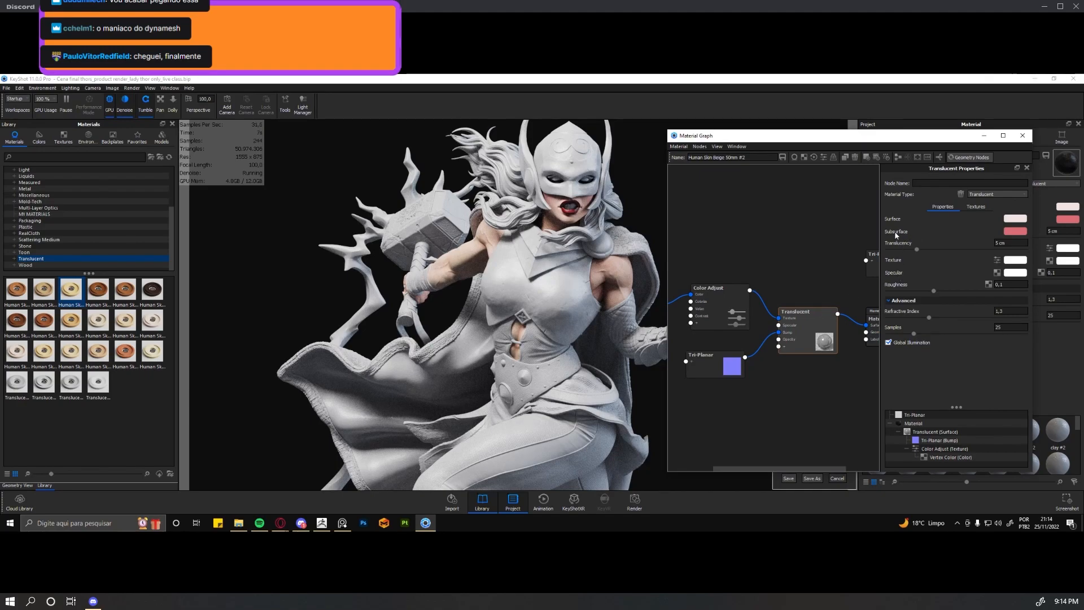
# Set the Translucent node's Subsurface color to a saturated bright red at 97 % brightness and nudge the node slightly.
pyautogui.click(1011, 232)
pyautogui.moveTo(850, 209)
pyautogui.mouseDown()
pyautogui.moveTo(843, 160)
pyautogui.moveTo(843, 198)
pyautogui.mouseUp()
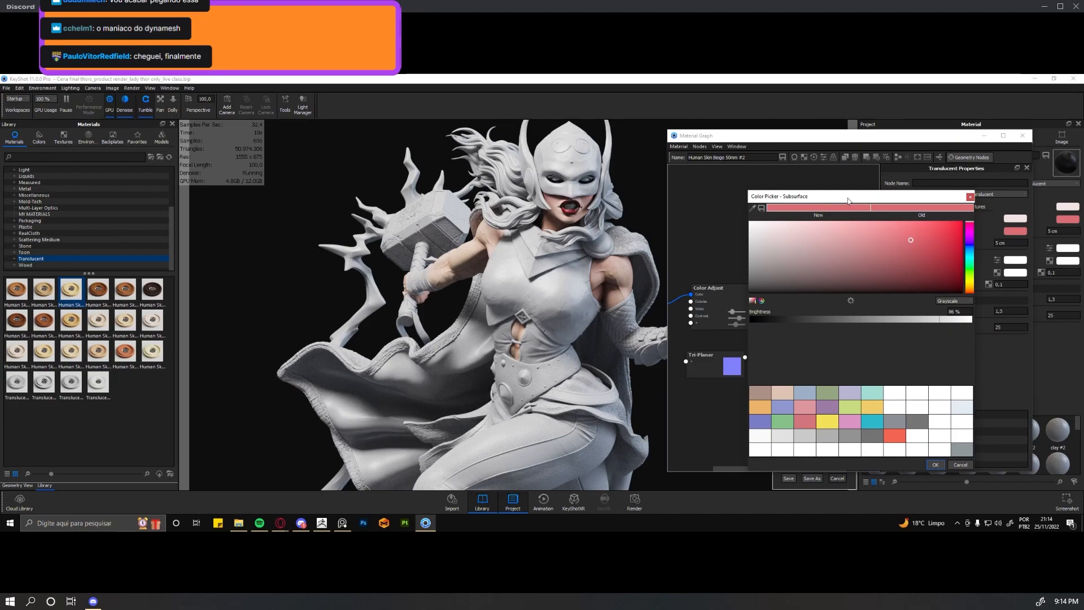
pyautogui.moveTo(912, 241); pyautogui.dragTo(957, 225)
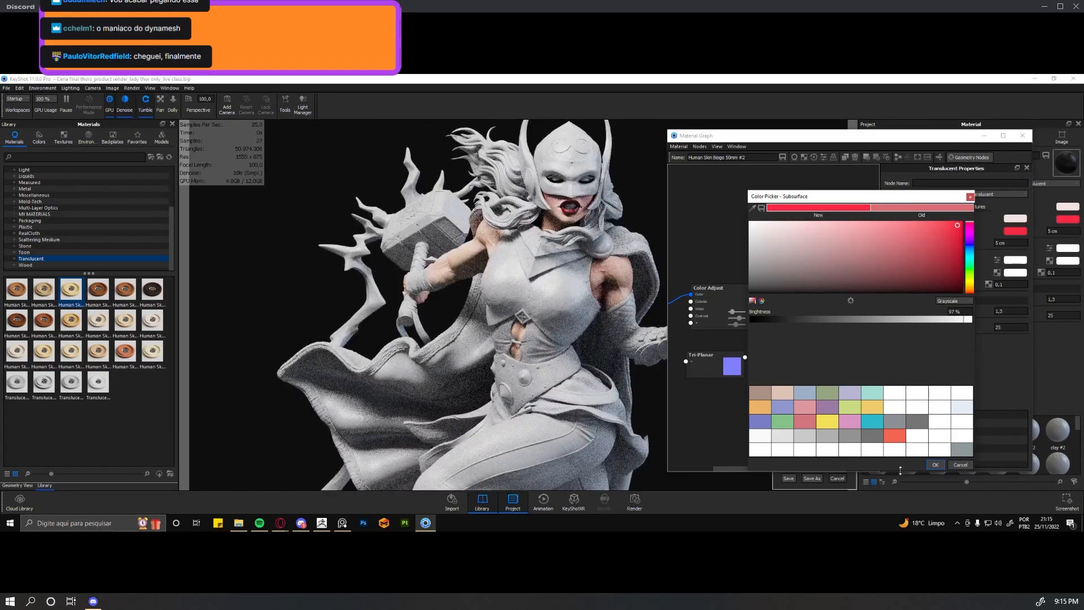
pyautogui.click(935, 464)
pyautogui.moveTo(797, 337)
pyautogui.mouseDown()
pyautogui.moveTo(809, 346)
pyautogui.moveTo(811, 331)
pyautogui.mouseUp()
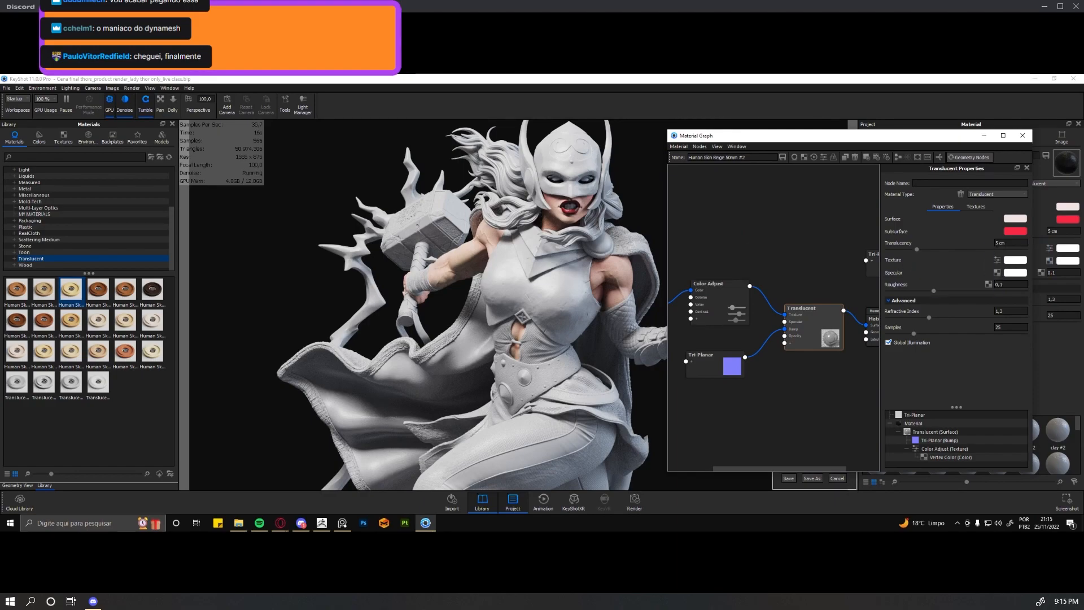
# Shift the Material Graph window off the character's raised fist and narrow it slightly.
pyautogui.click(995, 243)
pyautogui.moveTo(807, 139); pyautogui.dragTo(843, 124)
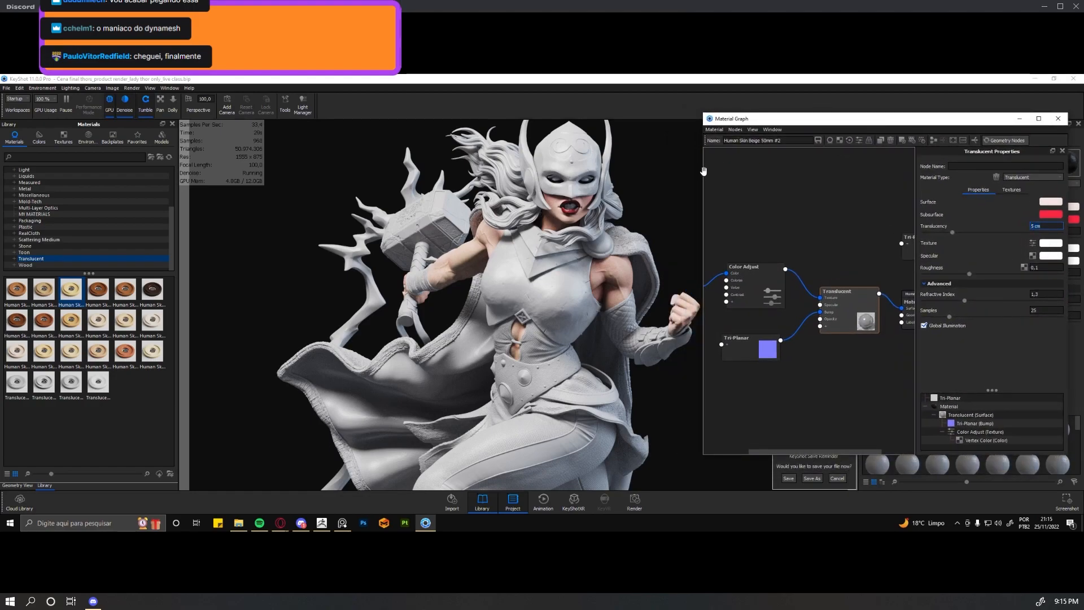
pyautogui.moveTo(704, 175); pyautogui.dragTo(710, 175, button='middle')
pyautogui.click(1032, 226)
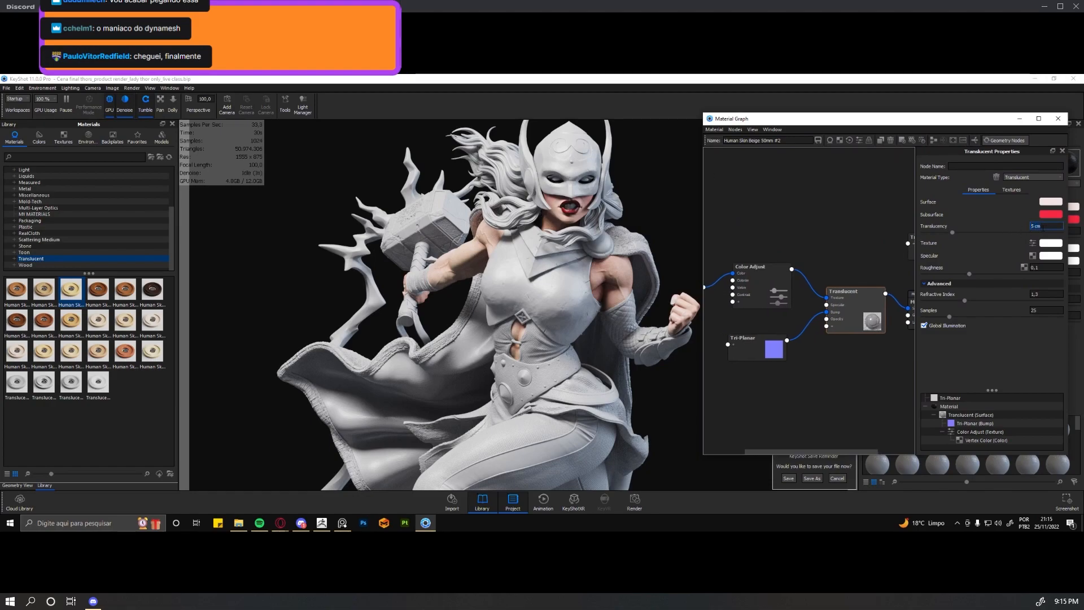
pyautogui.moveTo(845, 122); pyautogui.dragTo(843, 119)
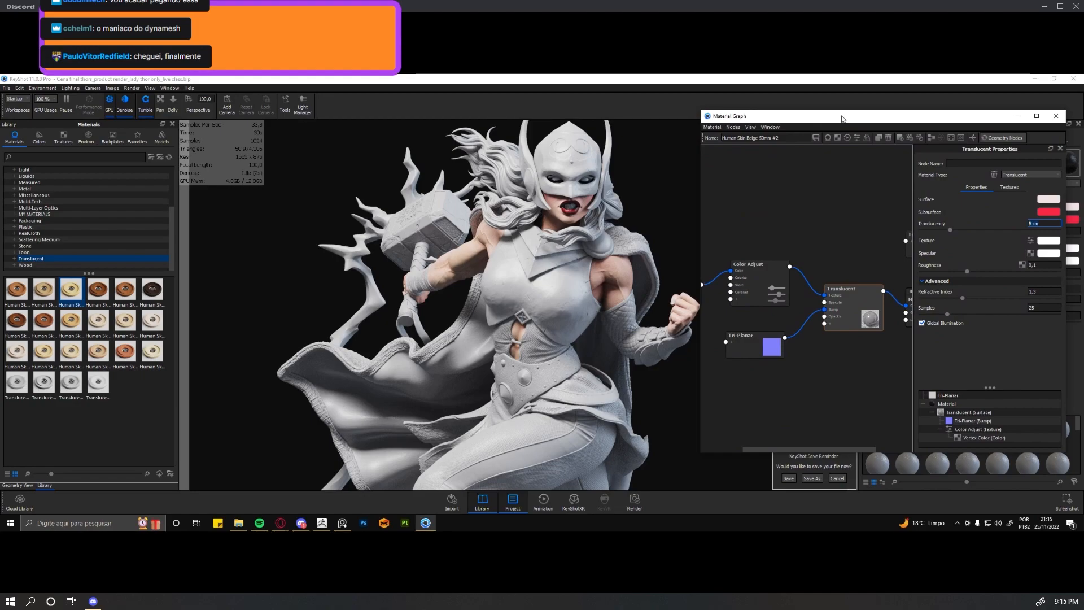
pyautogui.moveTo(701, 189); pyautogui.dragTo(704, 190)
# Examine the Translucent node's Translucency setting and the descriptions of its Texture and Subsurface properties.
pyautogui.click(1012, 249)
pyautogui.click(1008, 247)
pyautogui.click(989, 243)
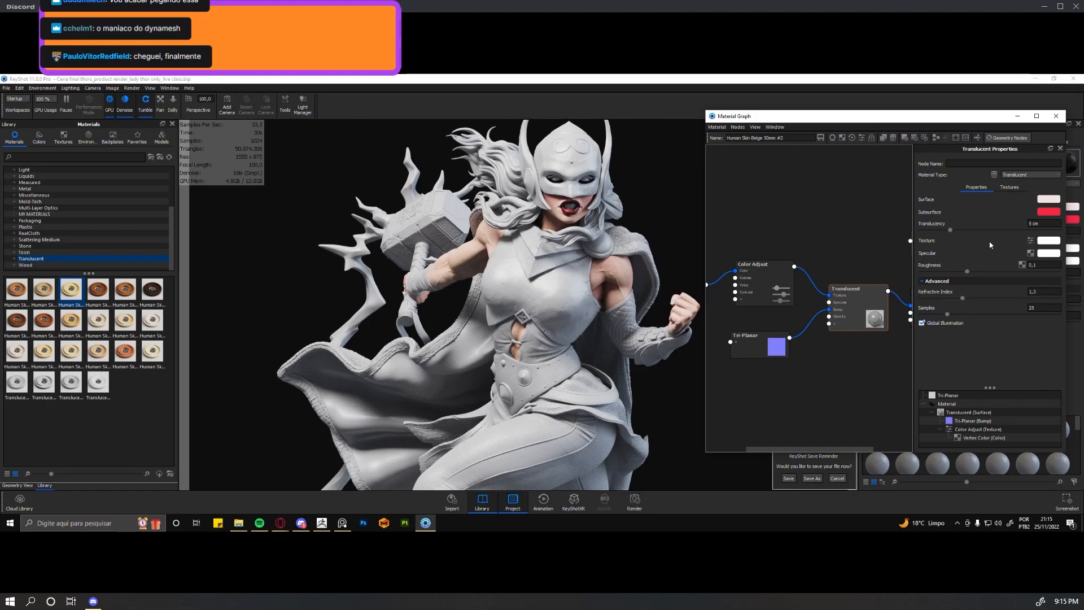
pyautogui.moveTo(1049, 222); pyautogui.dragTo(1008, 229)
pyautogui.click(992, 247)
pyautogui.click(987, 251)
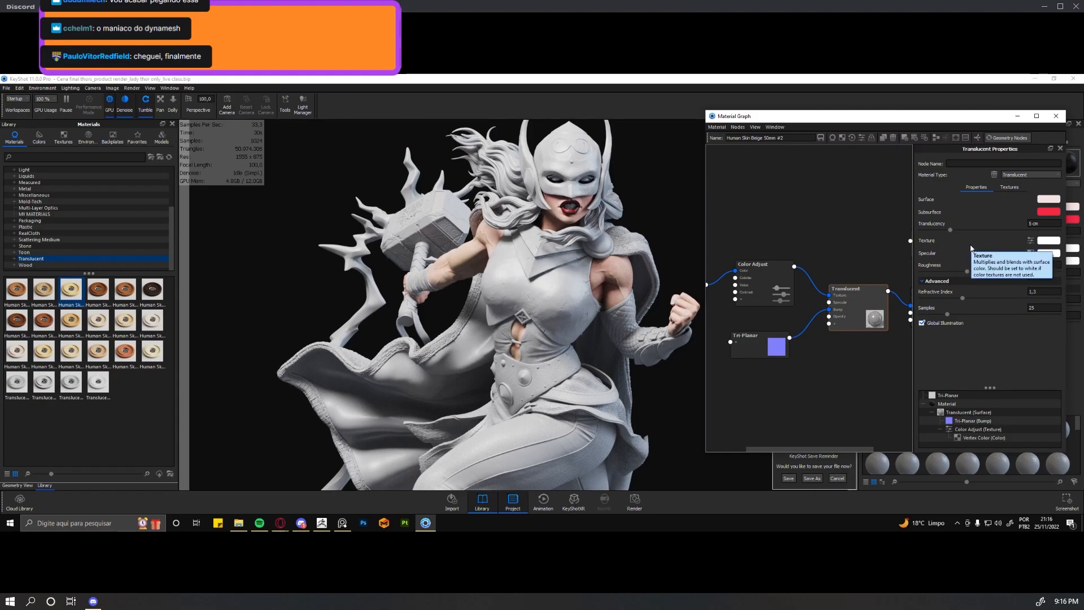
pyautogui.moveTo(1049, 223); pyautogui.dragTo(1007, 229)
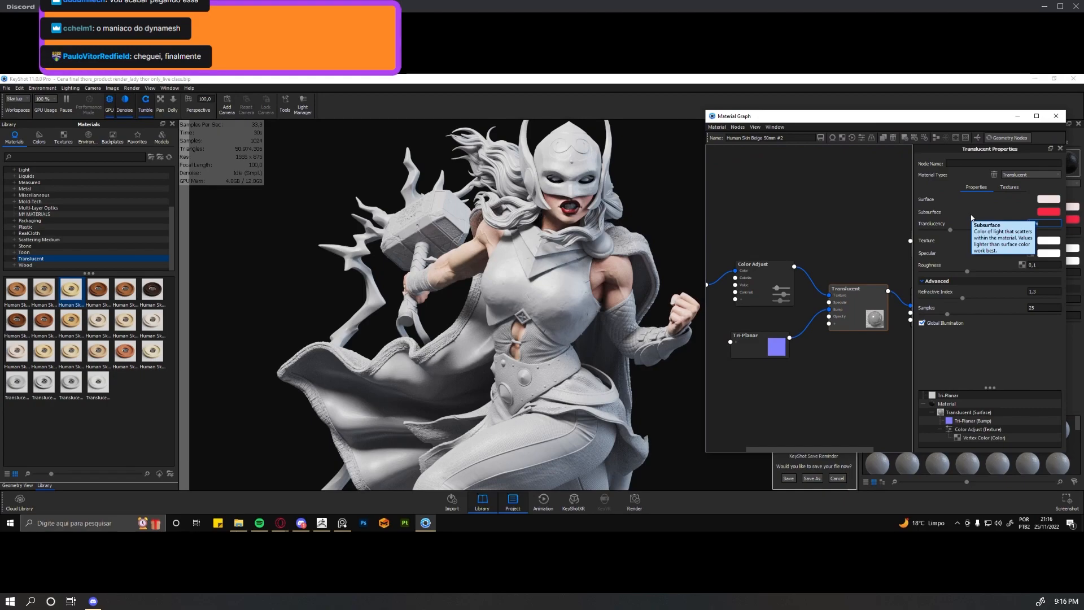
pyautogui.click(960, 244)
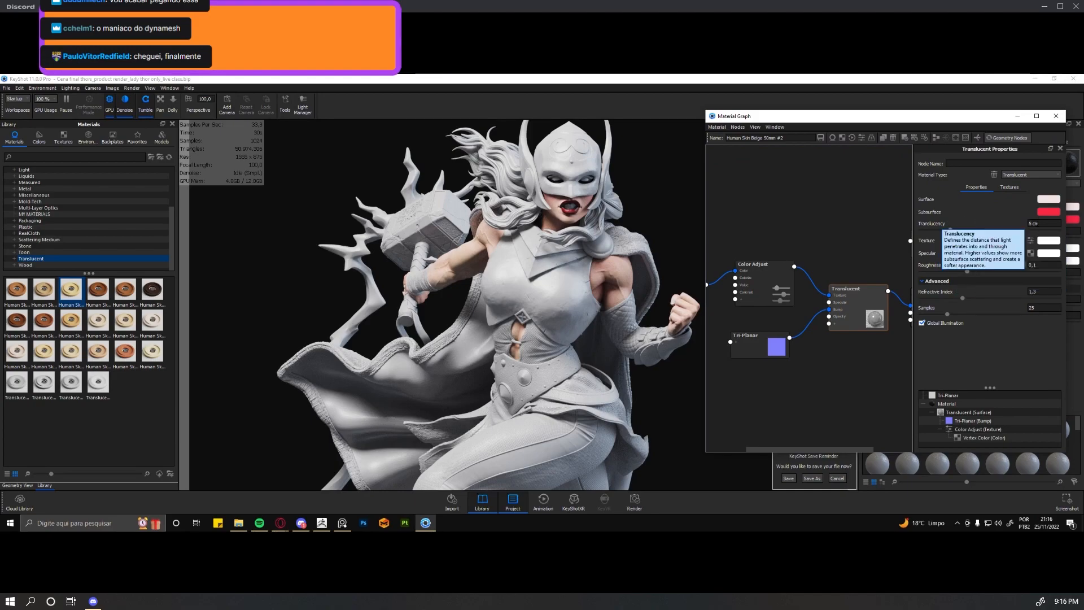
# Try the skin's Translucent node with a Translucency of 45 cm and an extreme 300 cm.
pyautogui.click(1029, 223)
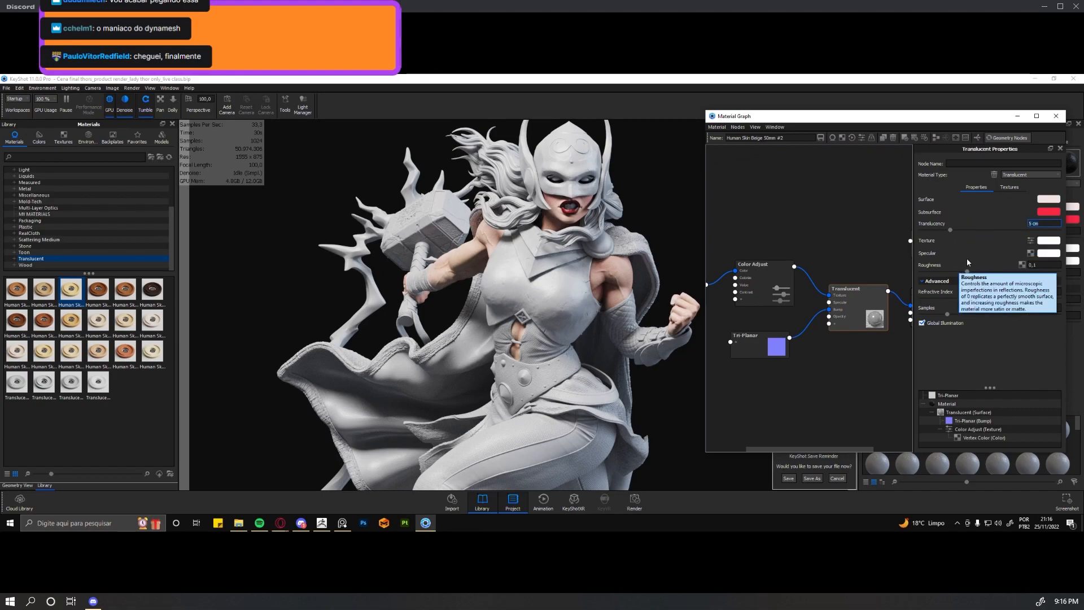
pyautogui.write('4')
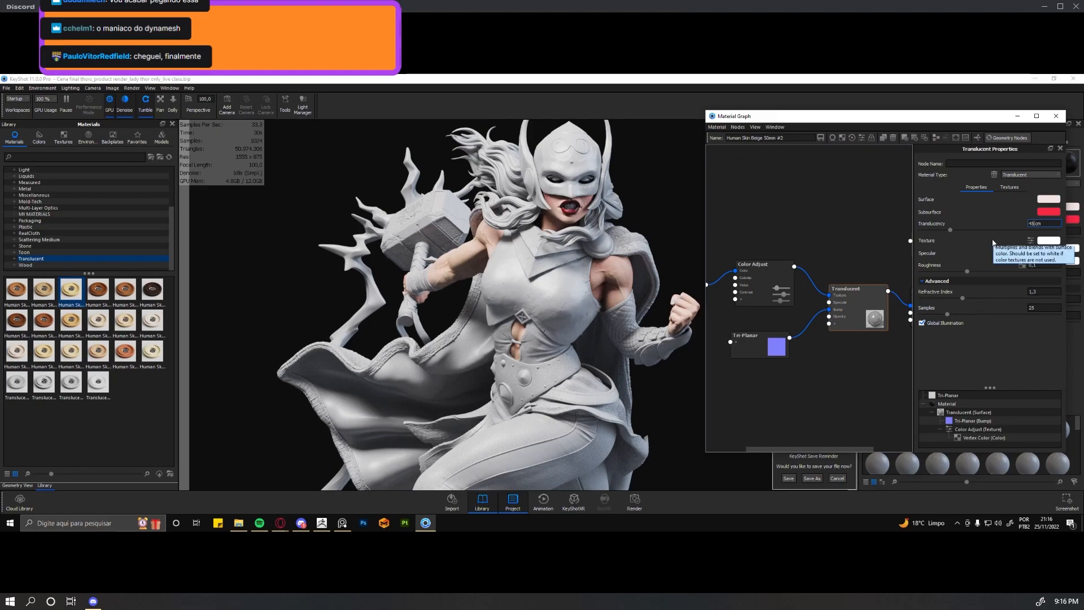
pyautogui.press('Return')
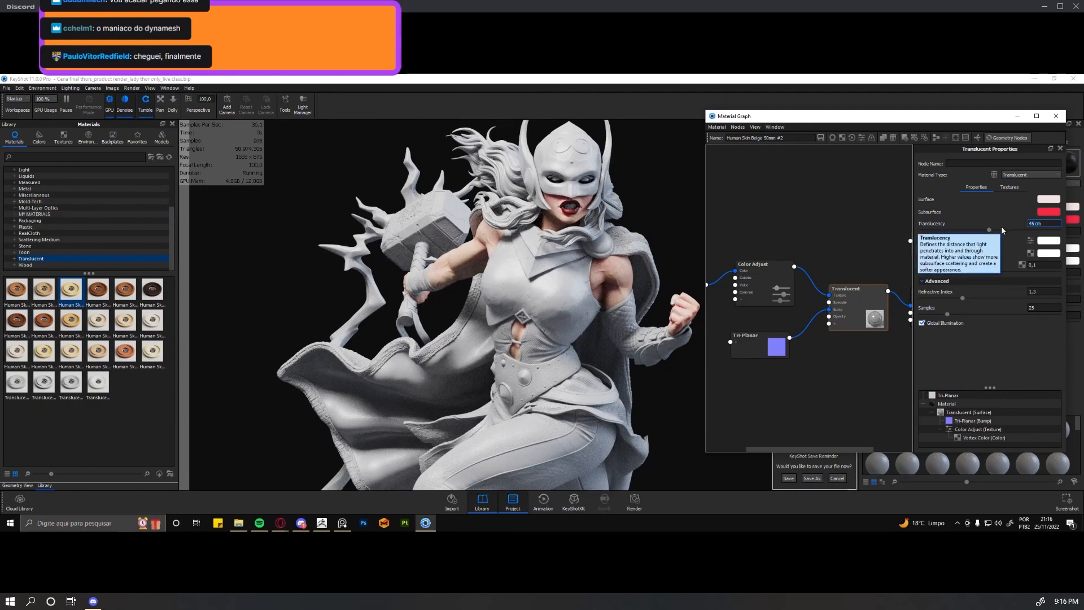
pyautogui.write('300')
pyautogui.press('Return')
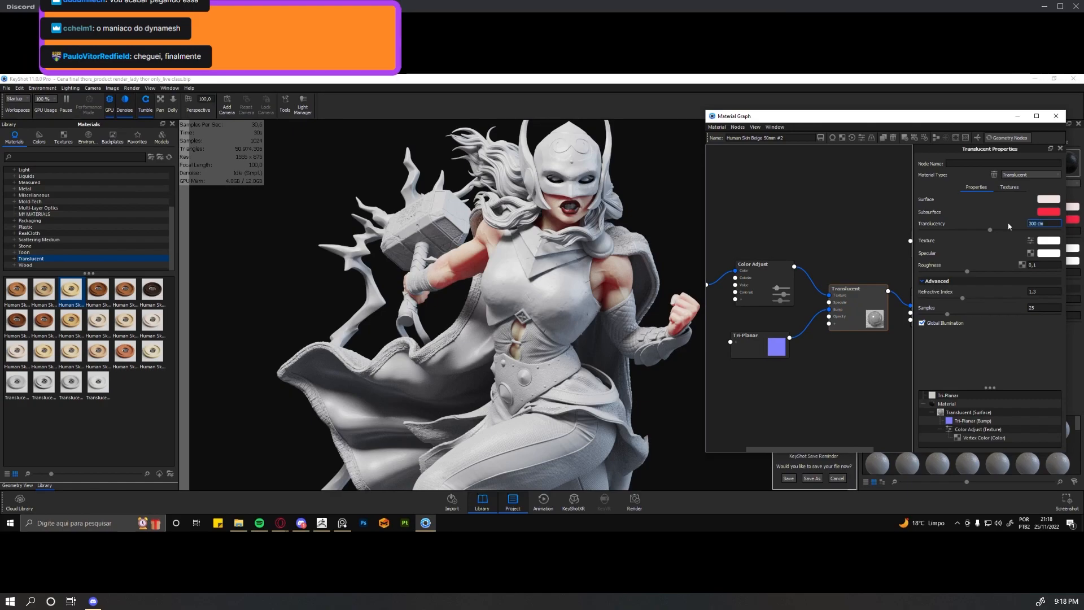
# Try lower Translucency values on the Translucent node, about 41.7 cm and the minimum of 1 cm.
pyautogui.write('0')
pyautogui.press('Return')
pyautogui.moveTo(989, 230); pyautogui.dragTo(984, 231)
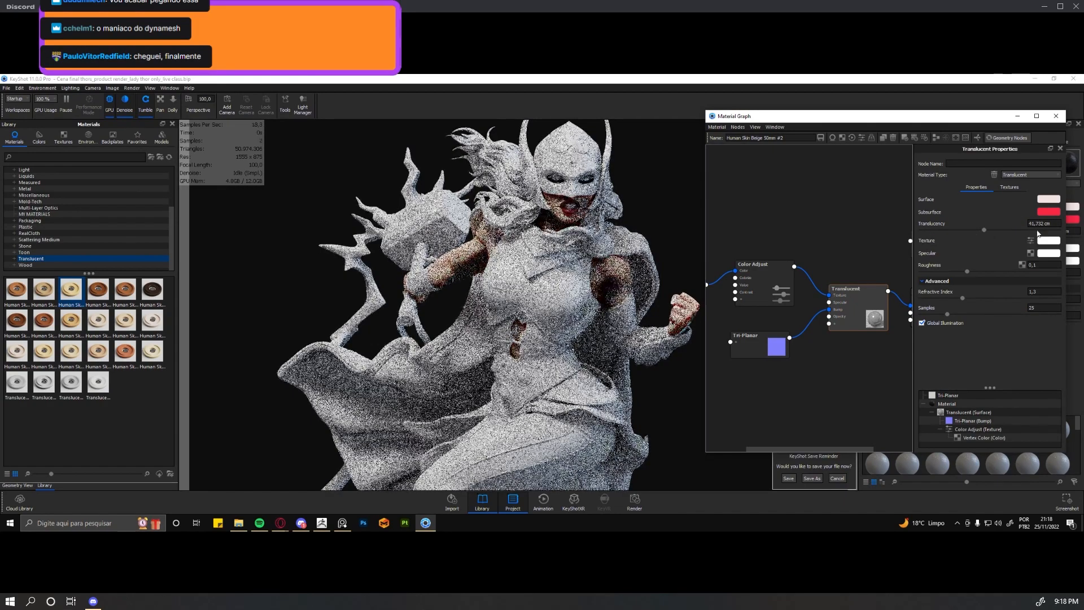
pyautogui.click(1042, 224)
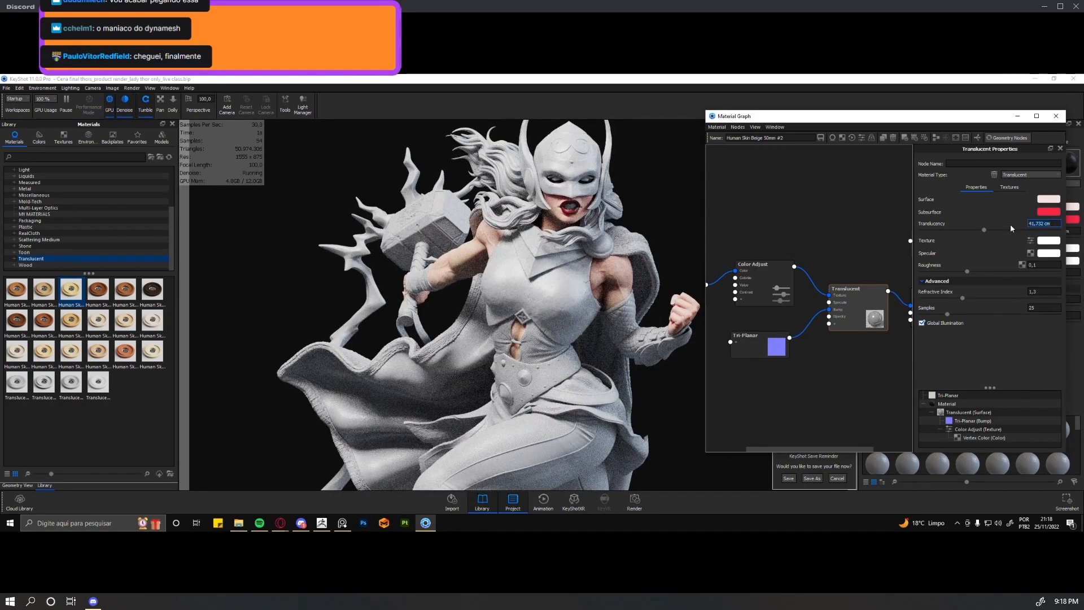
pyautogui.write('0')
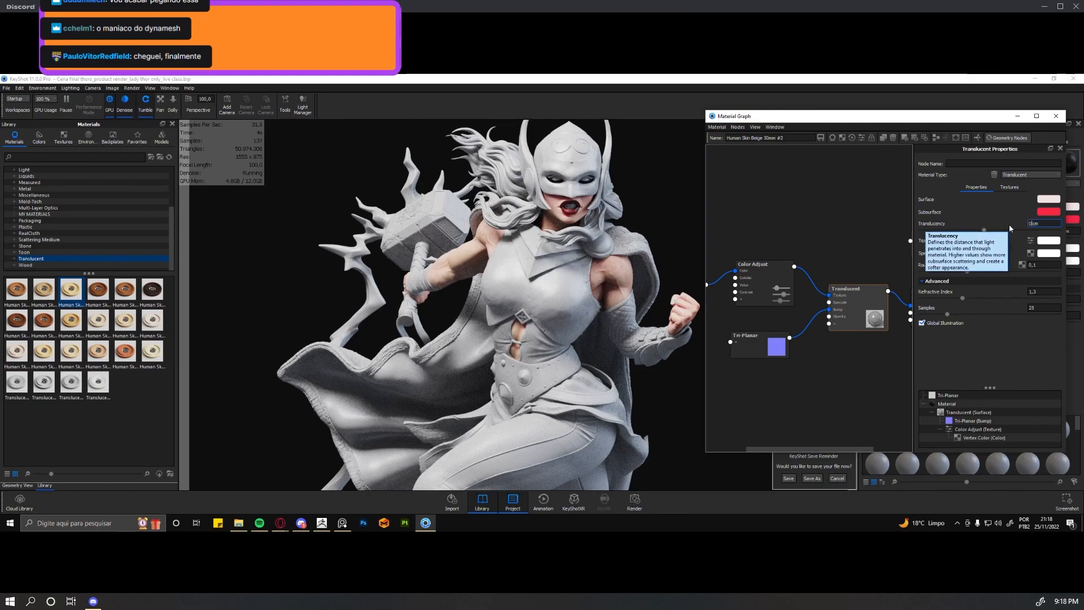
pyautogui.moveTo(984, 231); pyautogui.dragTo(912, 229)
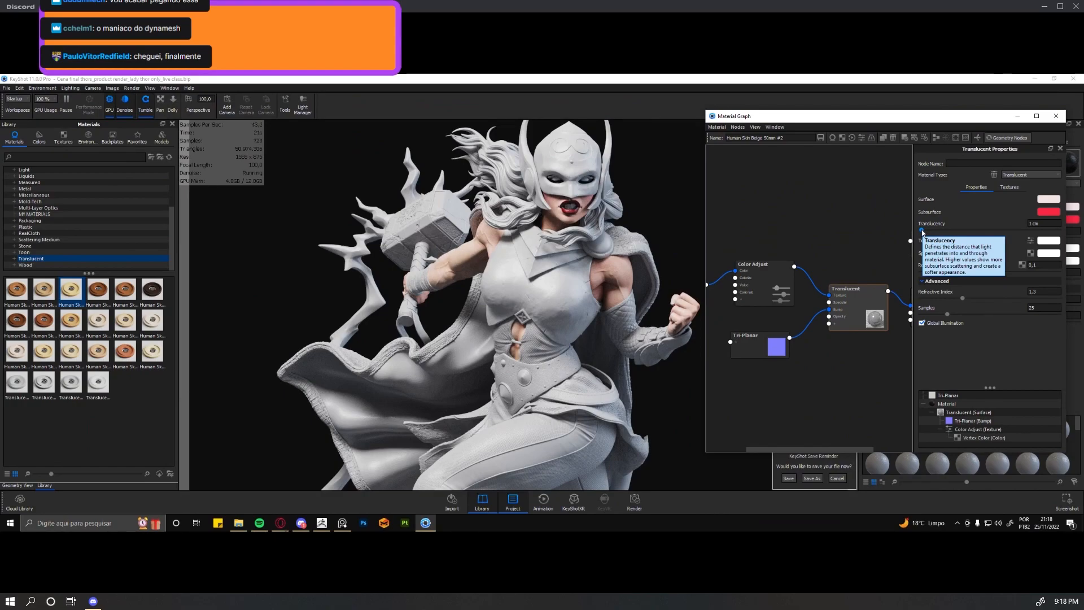
# Raise the Translucent node's Translucency to 45 cm.
pyautogui.moveTo(941, 229); pyautogui.dragTo(974, 230)
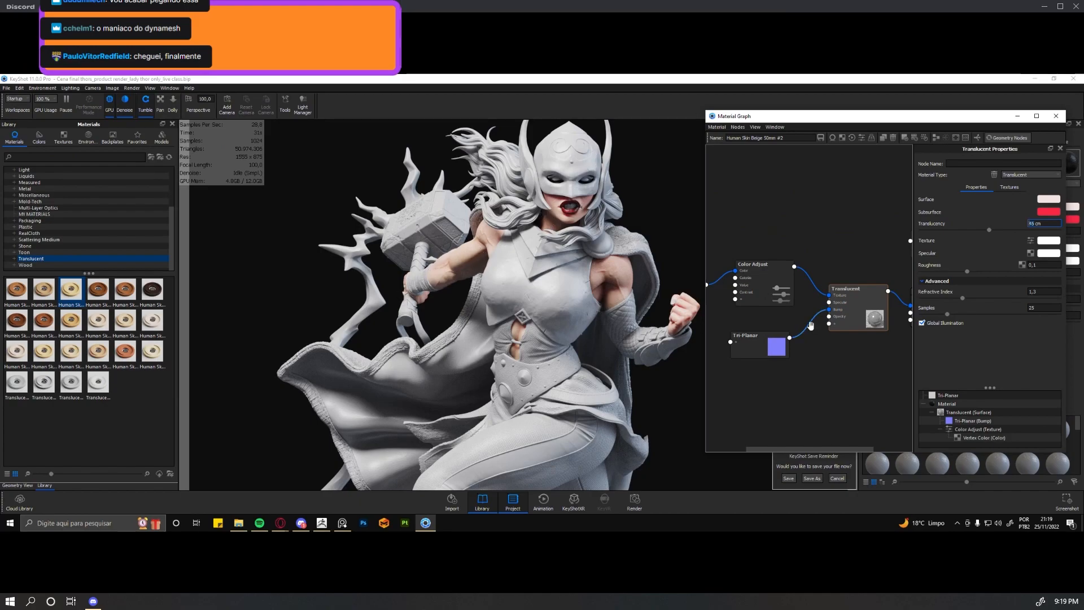
pyautogui.scroll(-2, 811, 325)
pyautogui.moveTo(771, 345); pyautogui.dragTo(768, 353)
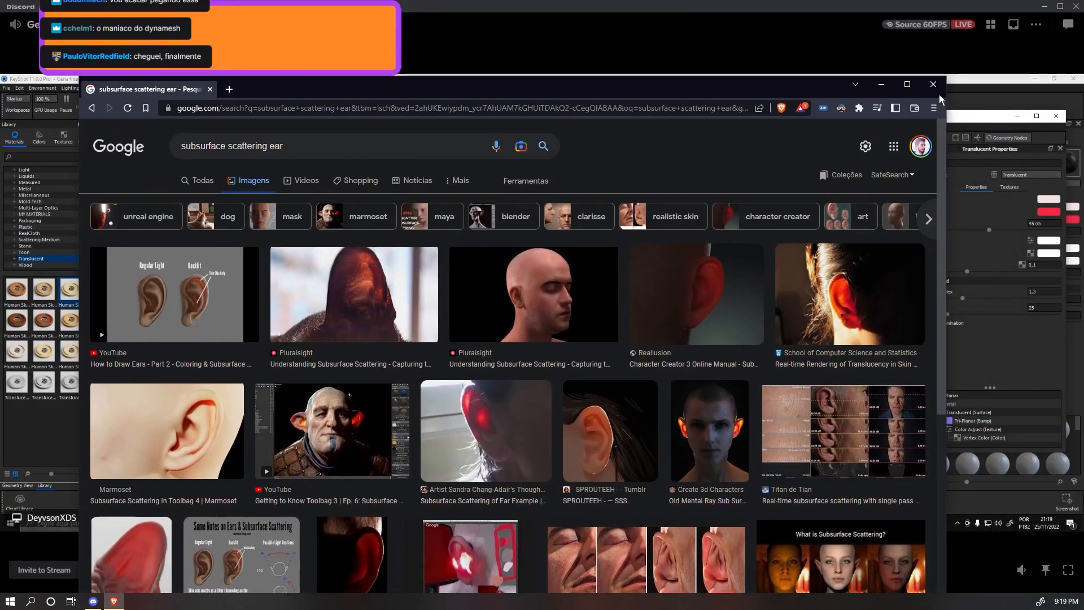
# Switch to the web browser and enlarge backlit ear and hand photos and the ear drawing in the "subsurface scattering ear" image results.
pyautogui.click(909, 89)
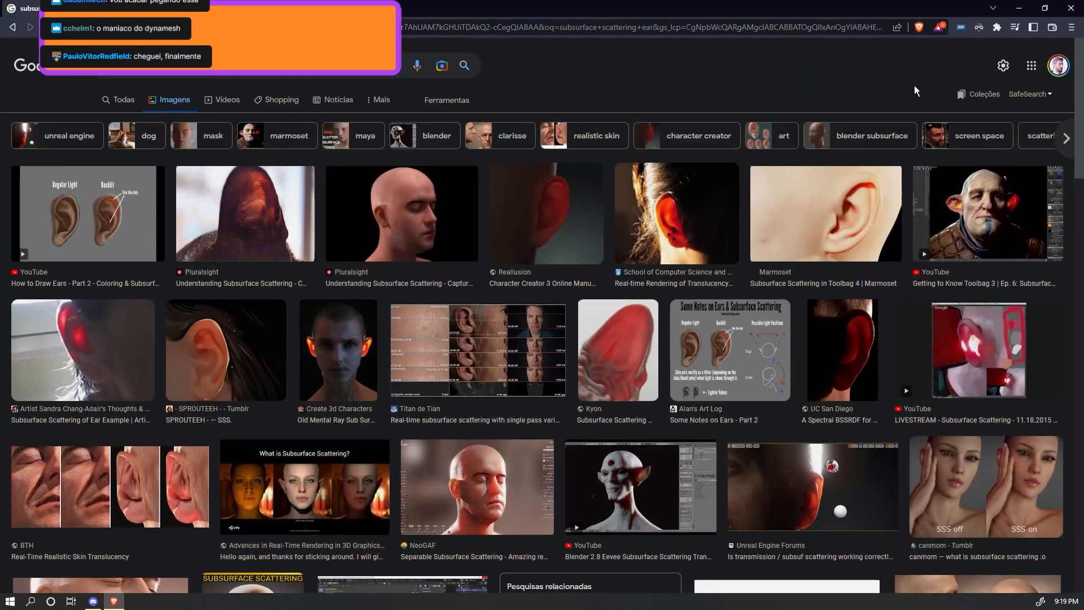
pyautogui.click(659, 233)
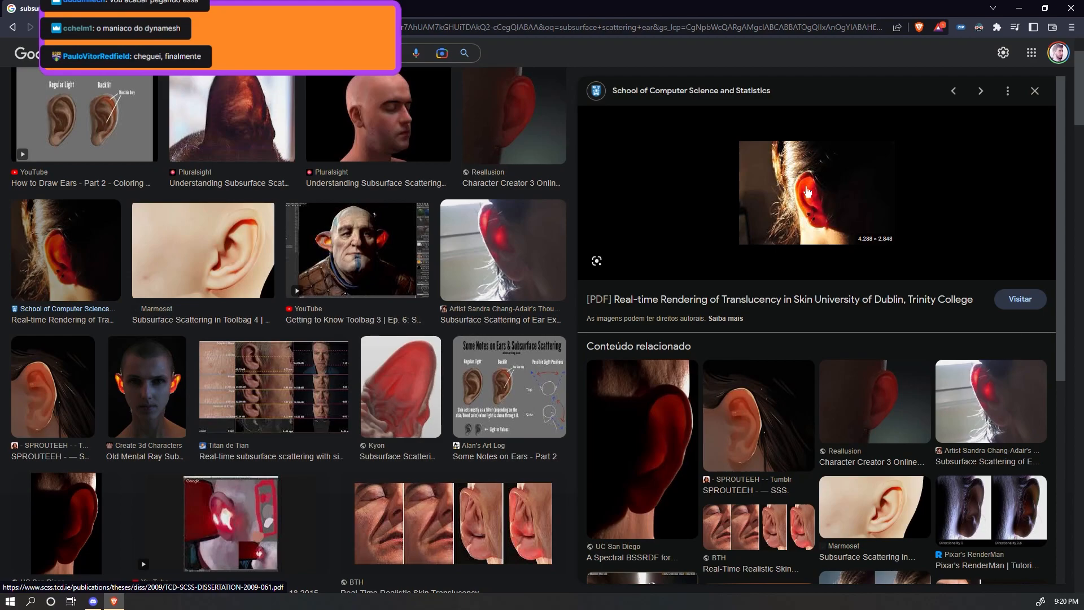
pyautogui.click(255, 117)
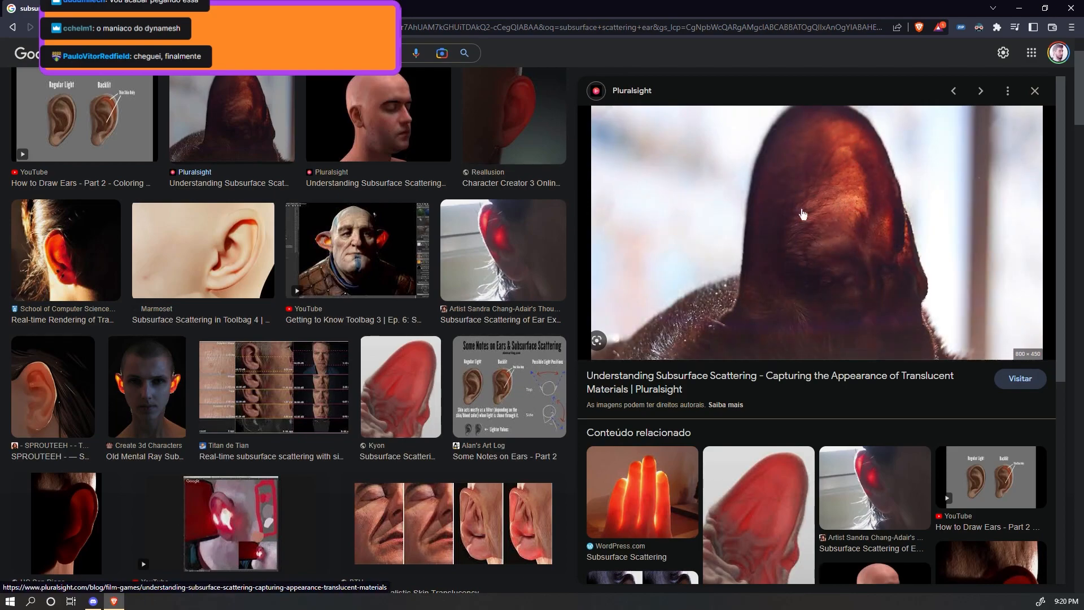
pyautogui.click(642, 491)
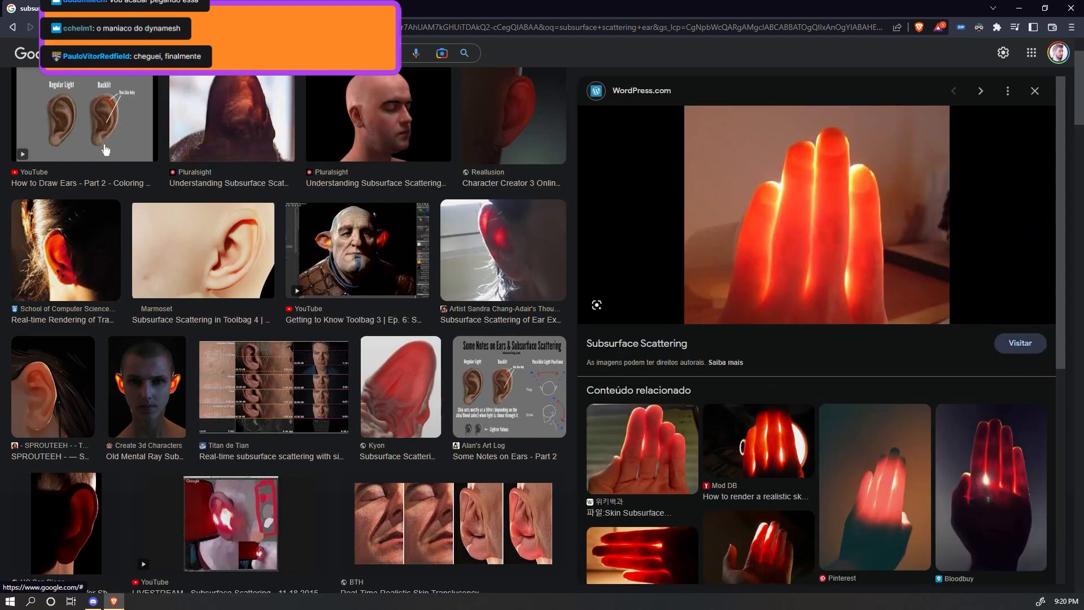
pyautogui.click(135, 160)
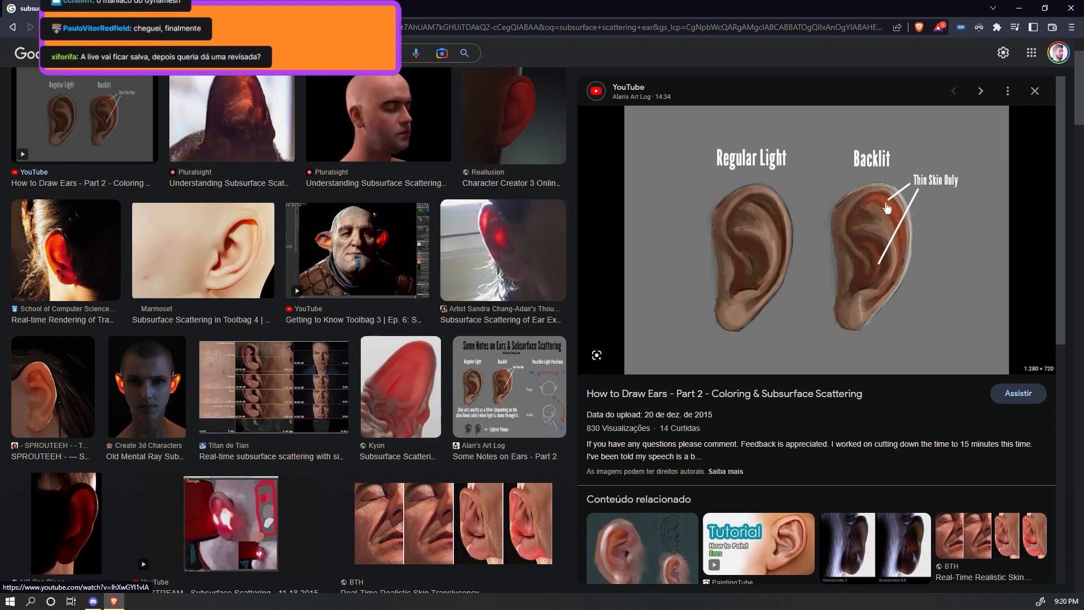
pyautogui.click(520, 230)
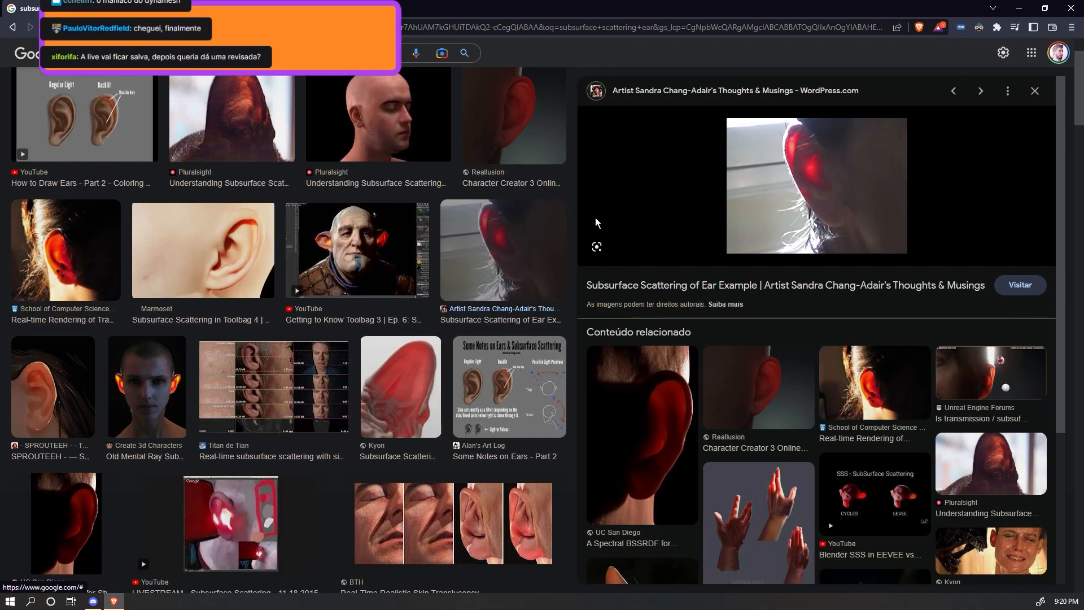
# Browse further ear references and enlarge the UC San Diego render, the SPROUTEEH ear painting and the Kyon animal ear.
pyautogui.scroll(-1, 459, 235)
pyautogui.scroll(-5, 460, 234)
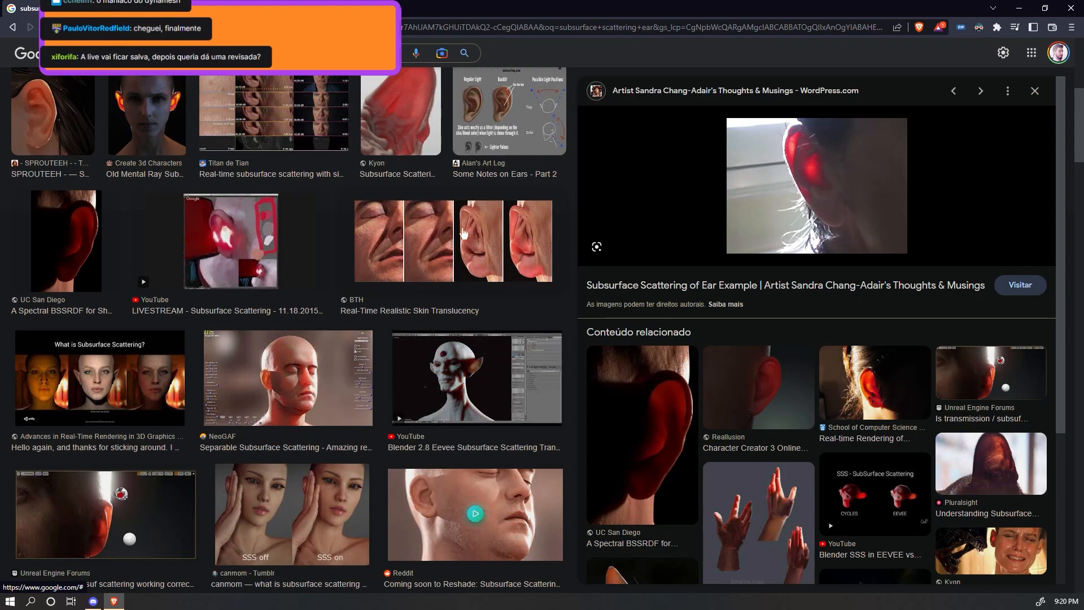
pyautogui.scroll(-3, 477, 244)
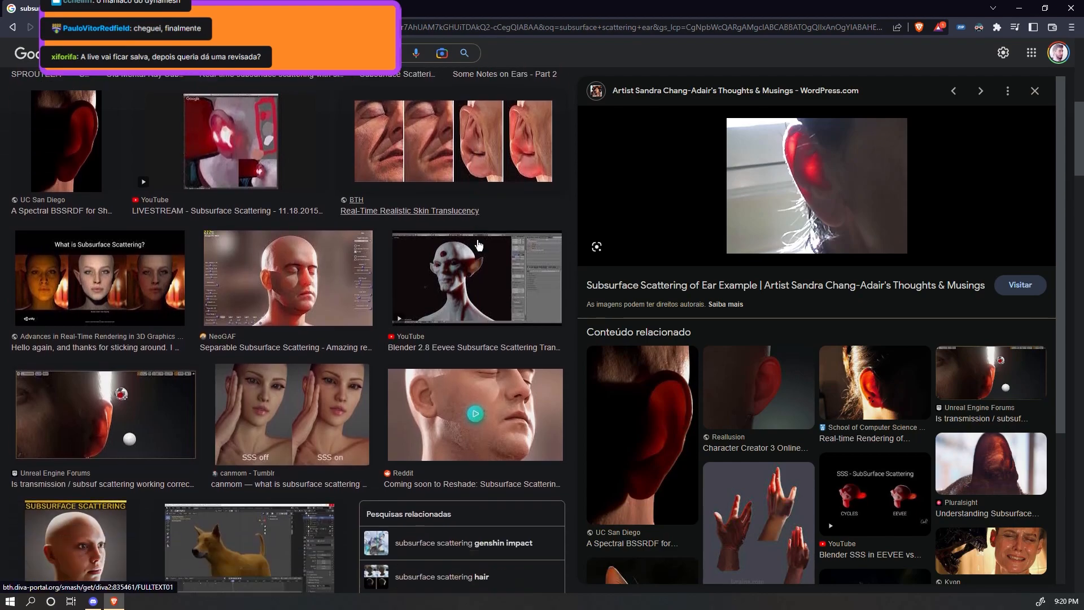
pyautogui.scroll(5, 265, 388)
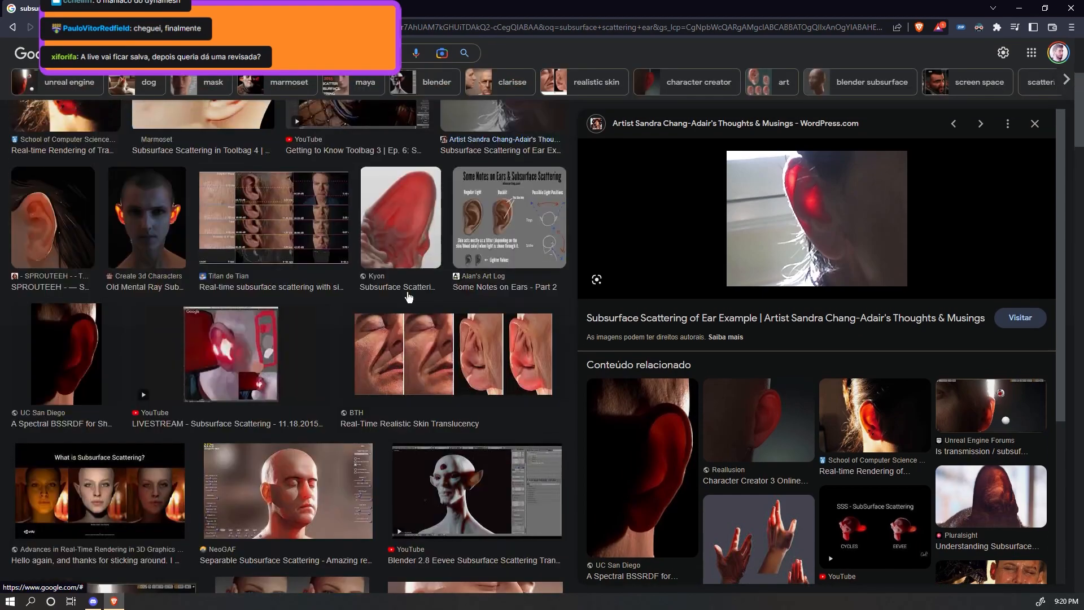
pyautogui.scroll(1, 256, 387)
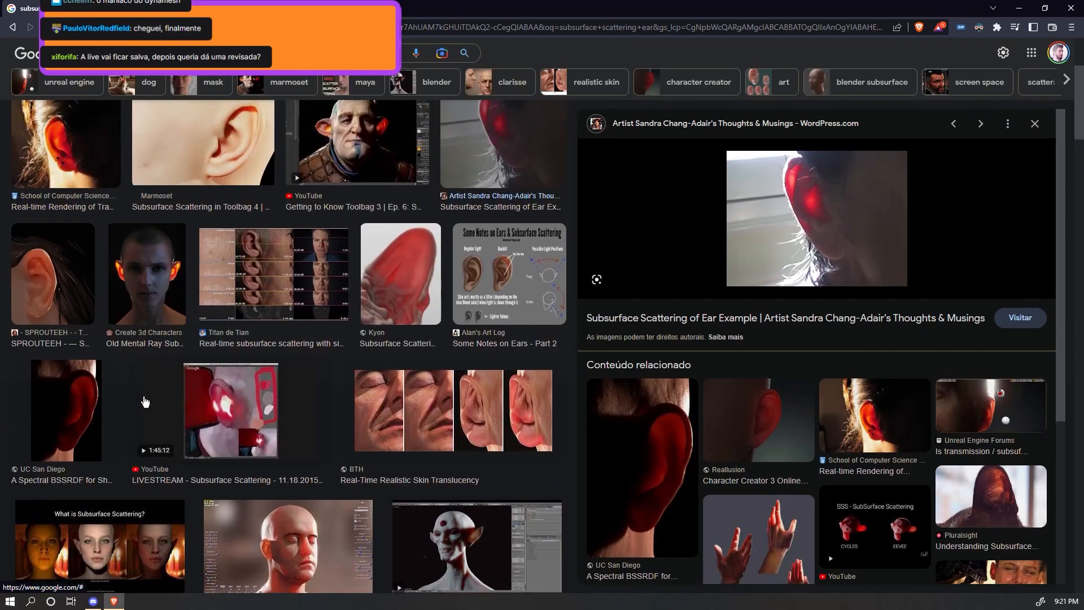
pyautogui.click(90, 403)
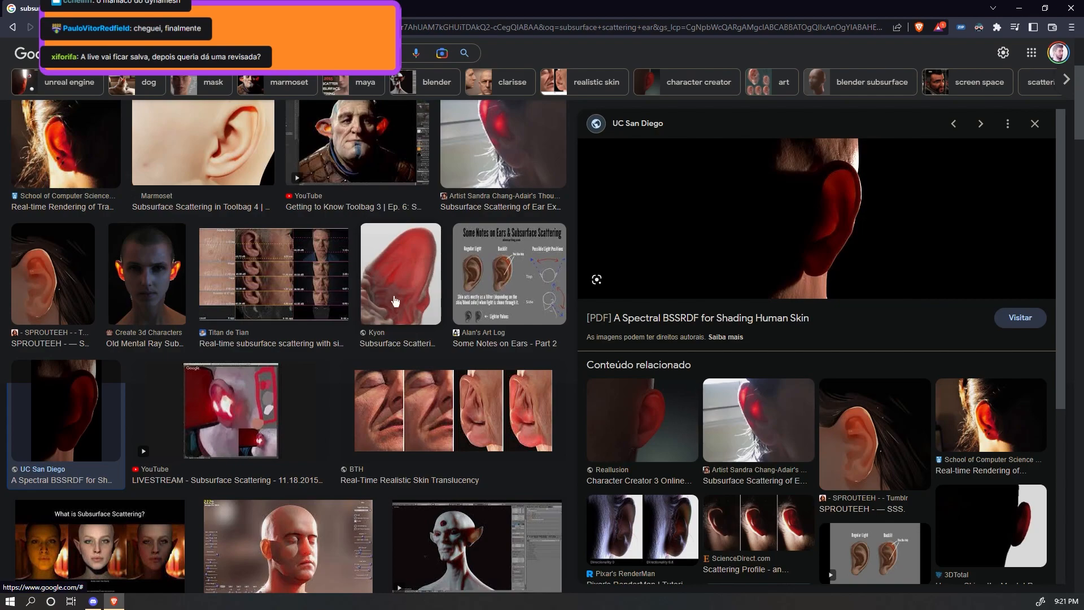
pyautogui.click(56, 275)
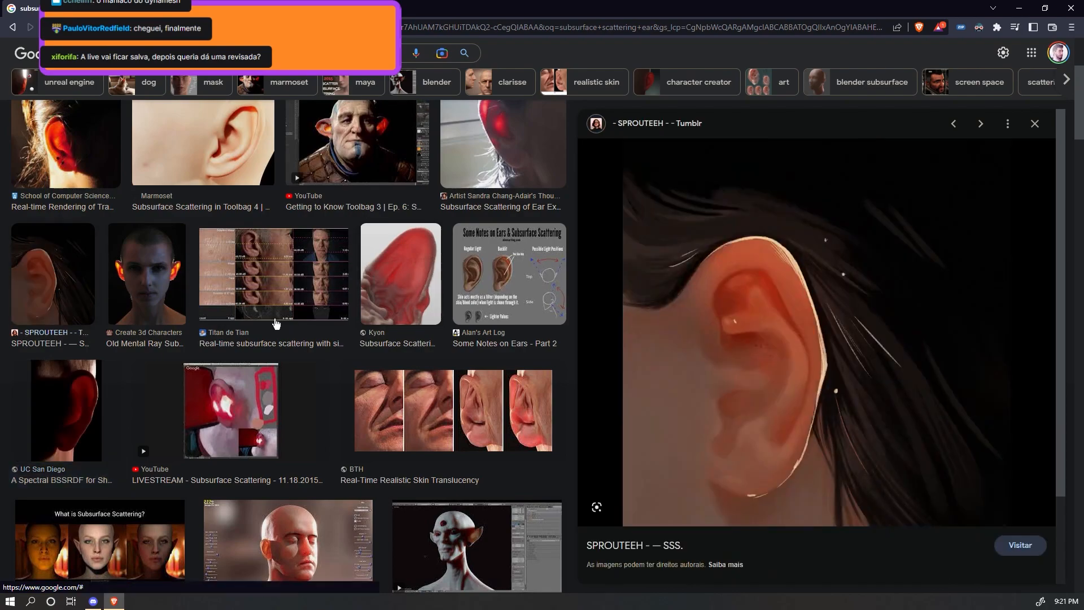
pyautogui.click(408, 281)
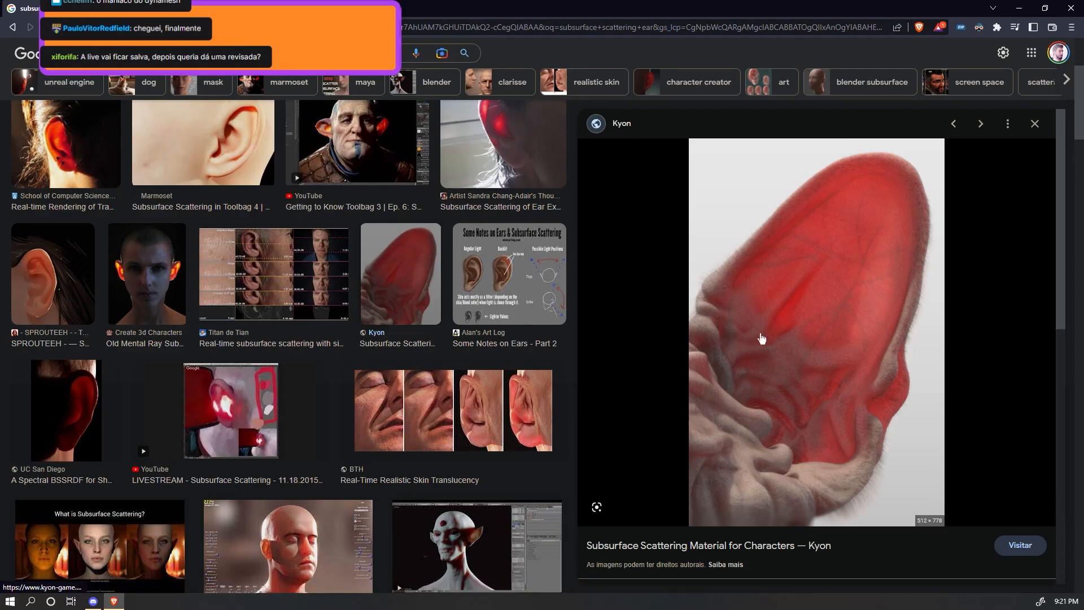
# Find and enlarge the BTH skin translucency image and the Steam Community hand study comparing without and with SSS.
pyautogui.scroll(-2, 362, 327)
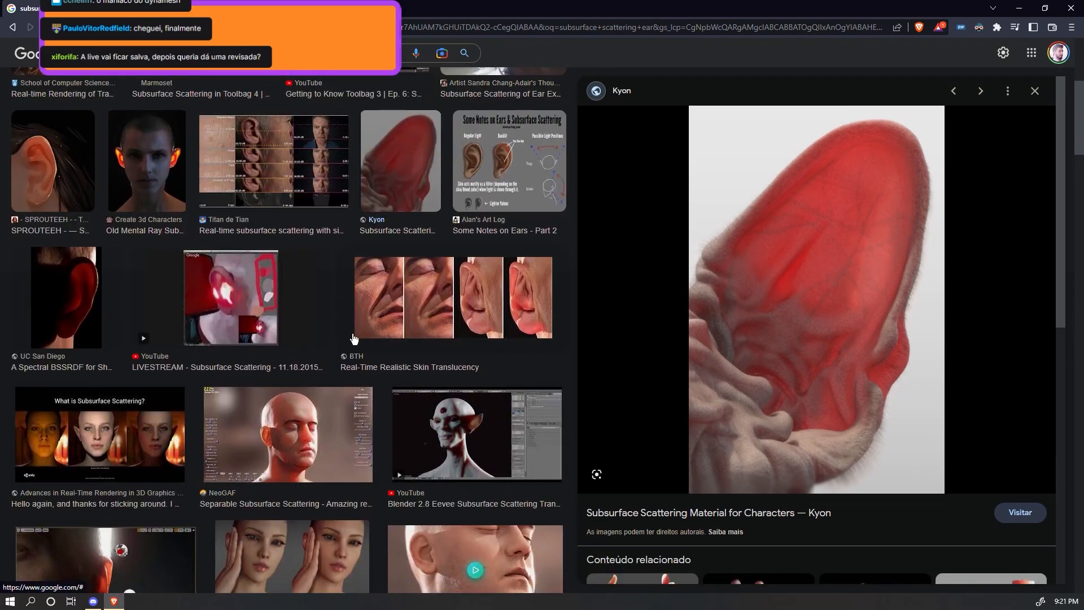
pyautogui.scroll(-9, 354, 338)
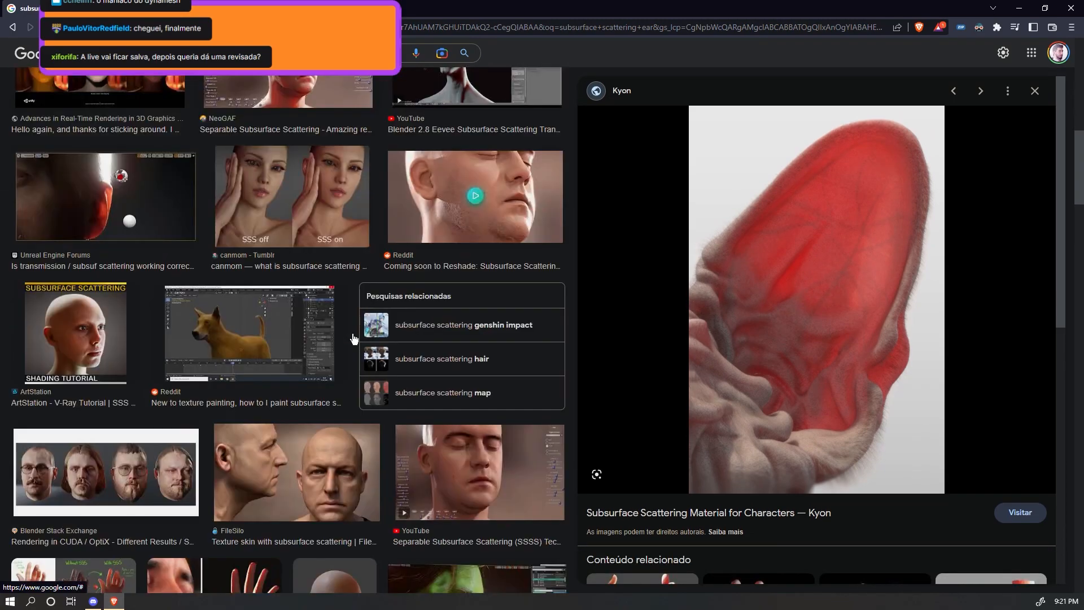
pyautogui.scroll(-2, 353, 337)
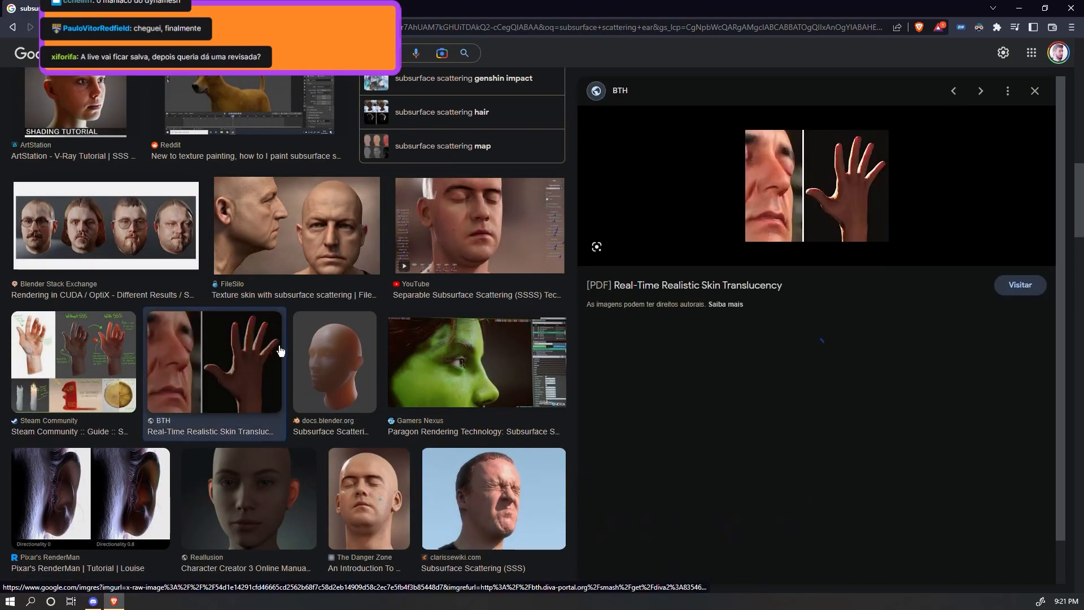
pyautogui.click(252, 359)
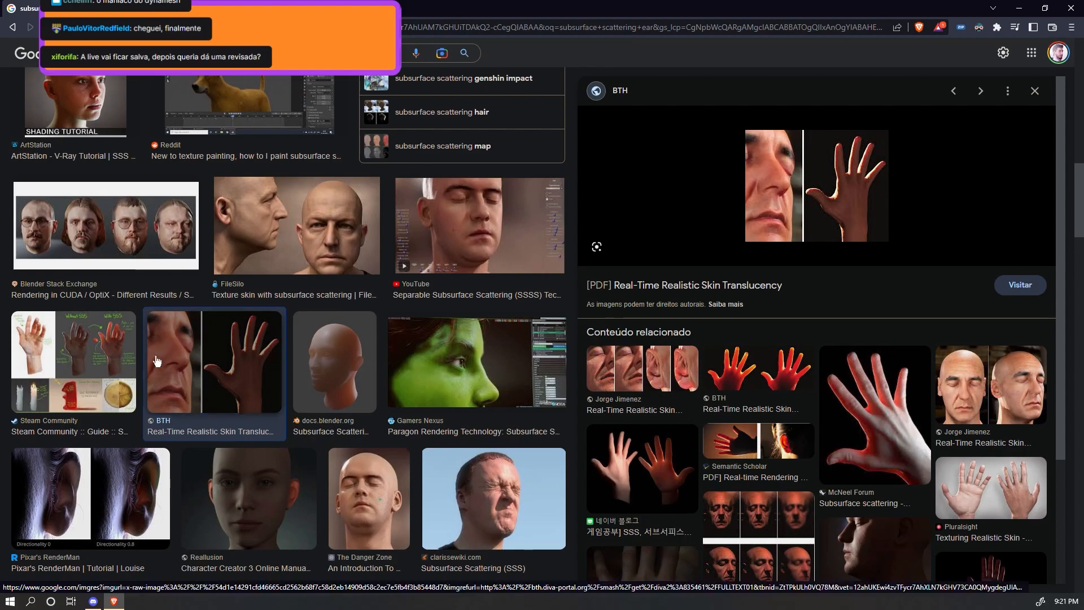
pyautogui.click(102, 366)
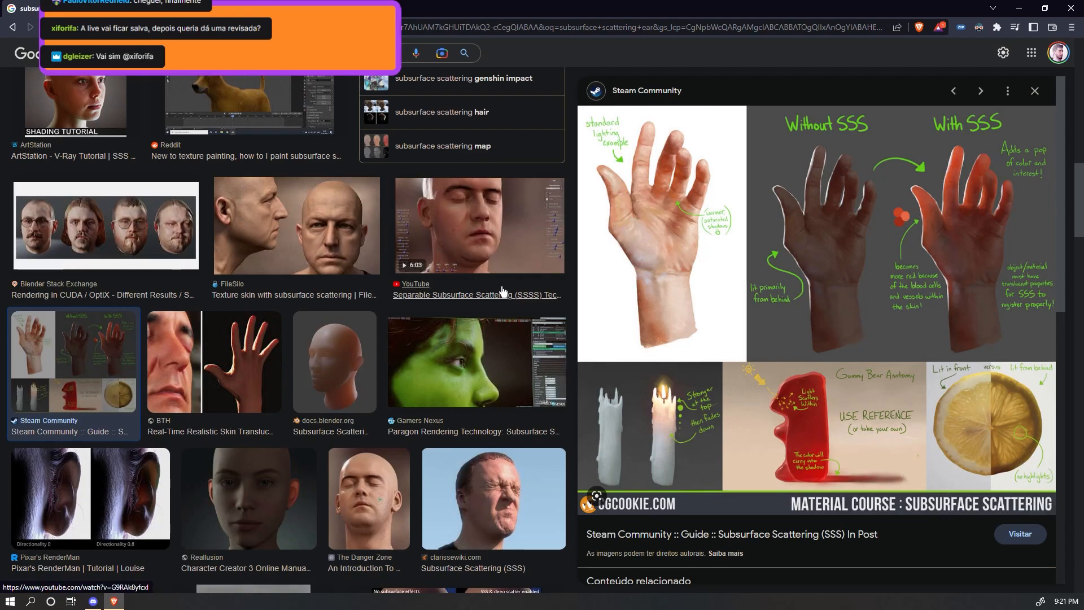
# Examine the Talenthouse hands-and-rabbit subsurface scattering exercise and the Human Skin SSS Material head on Behance.
pyautogui.scroll(-7, 502, 291)
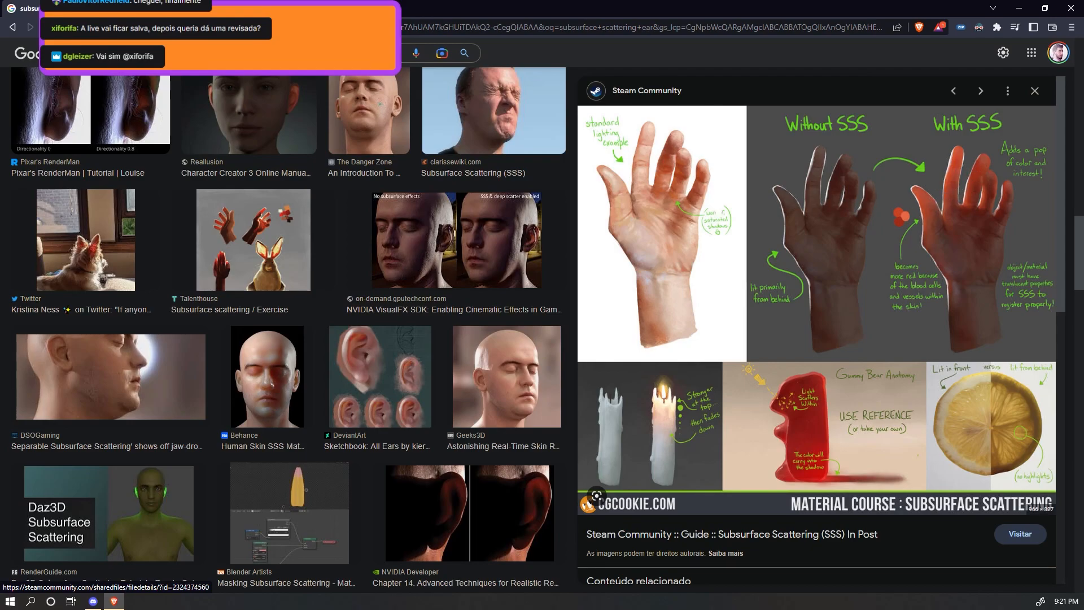
pyautogui.click(269, 248)
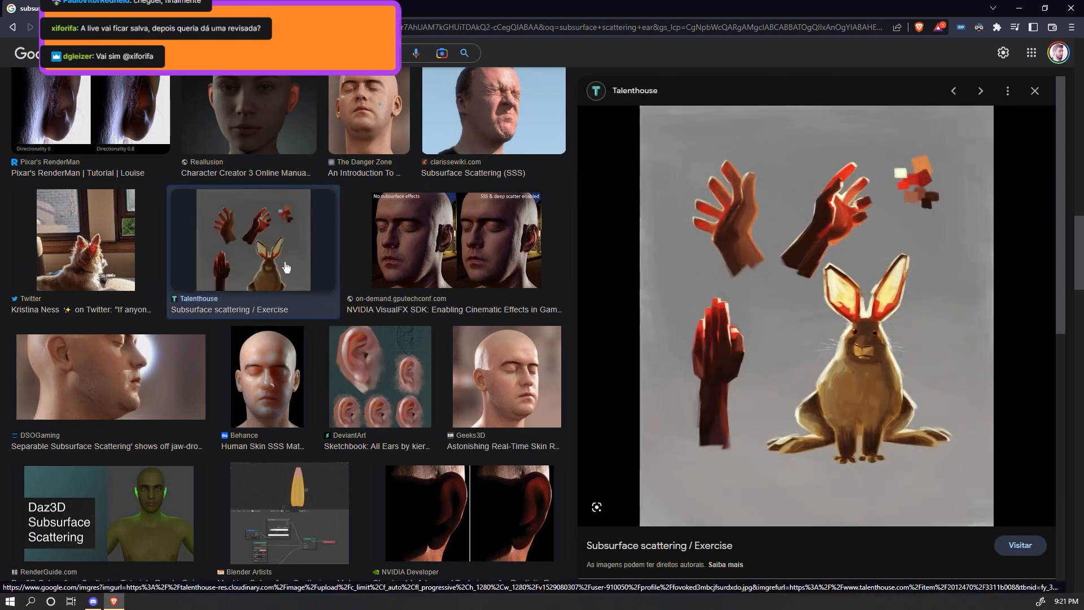
pyautogui.scroll(-7, 287, 267)
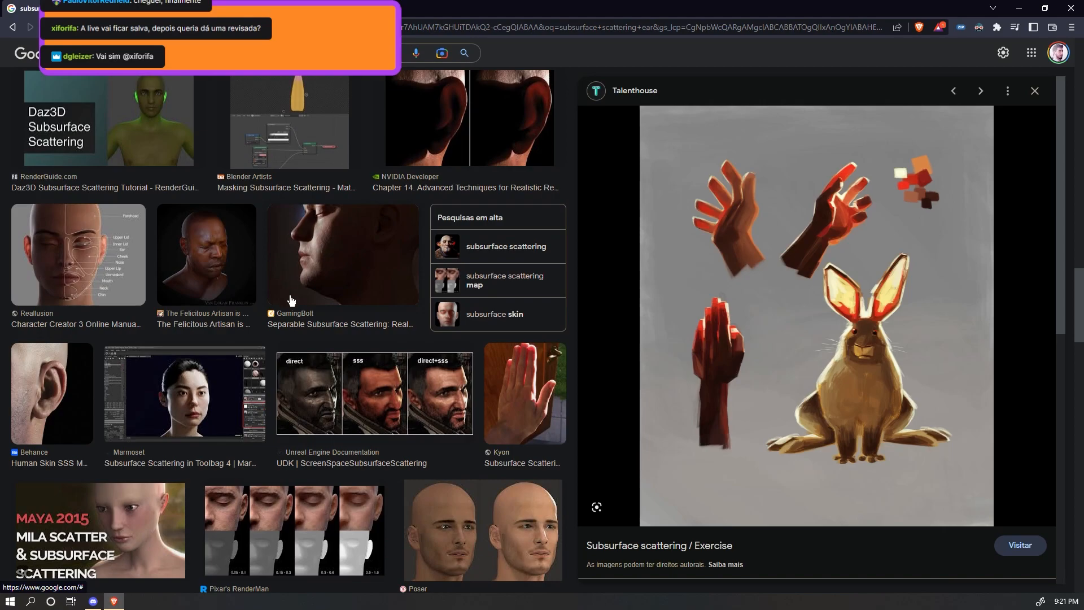
pyautogui.scroll(-3, 308, 387)
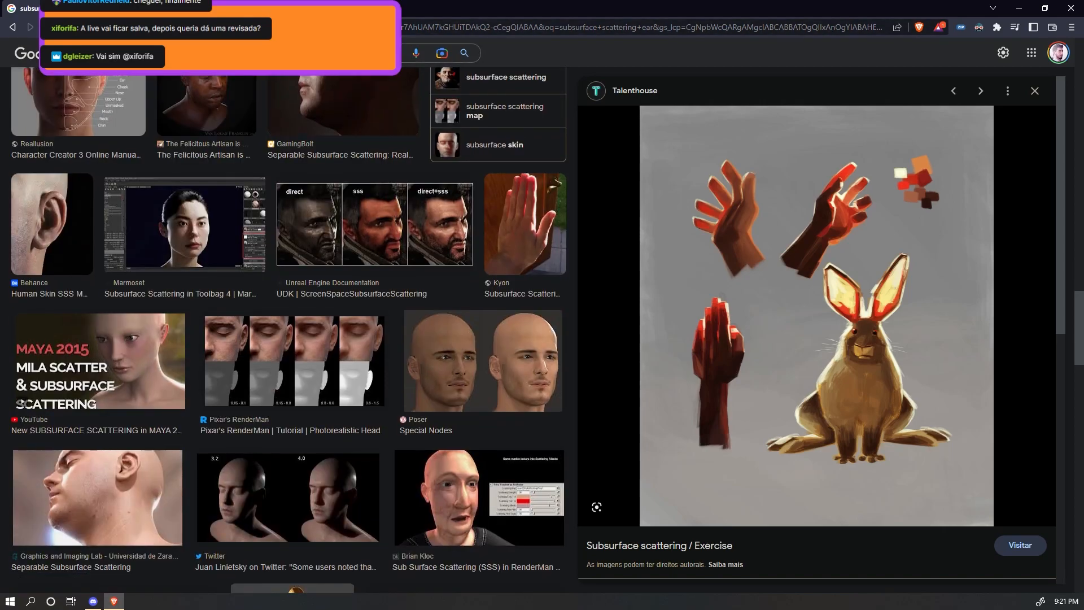
pyautogui.scroll(-6, 229, 252)
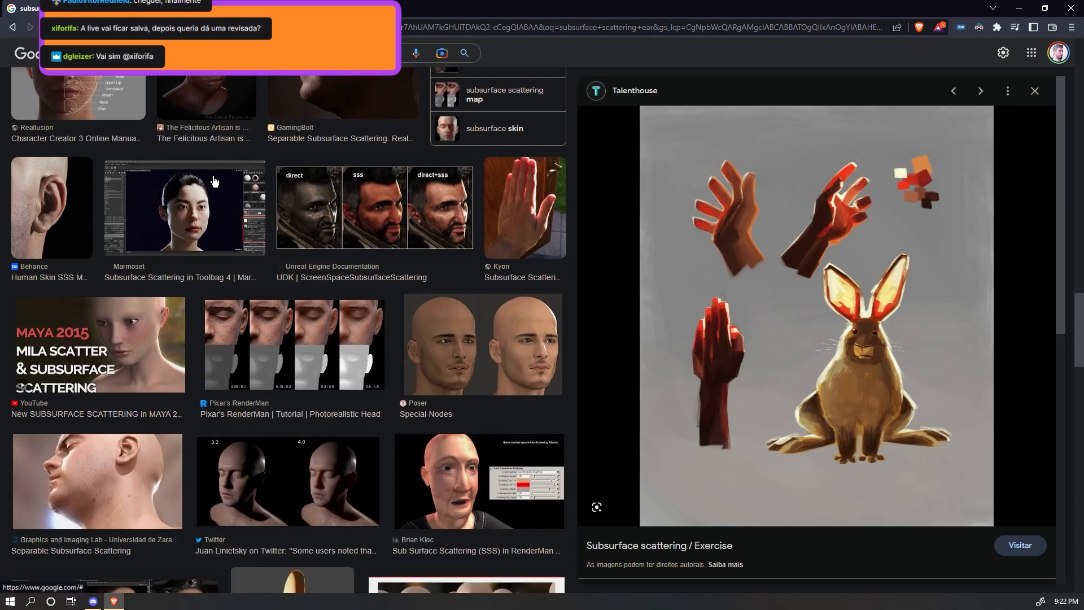
pyautogui.scroll(12, 229, 252)
pyautogui.scroll(6, 229, 252)
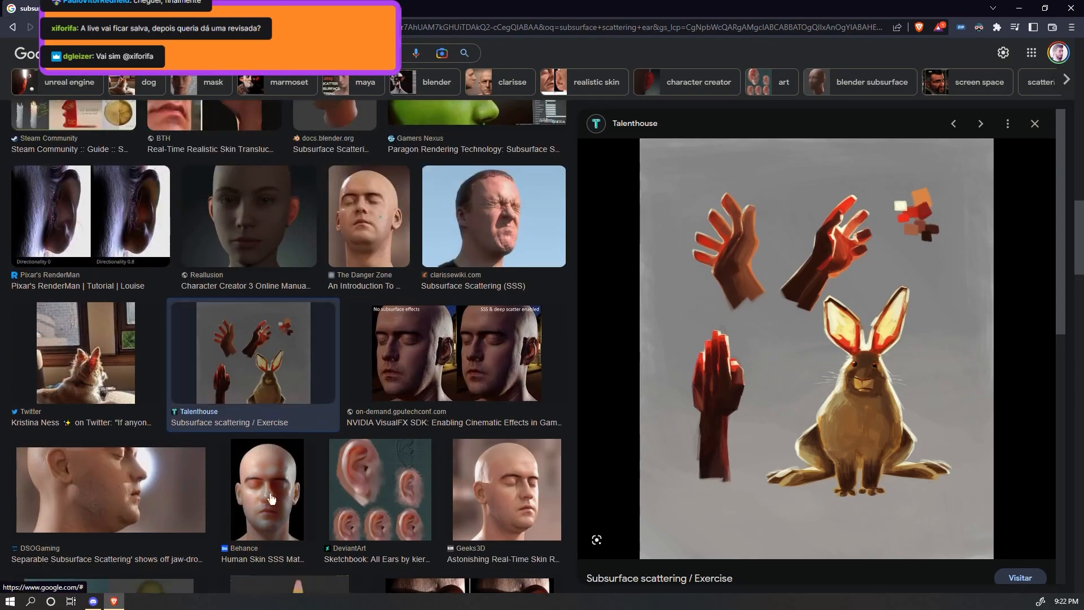
pyautogui.click(271, 516)
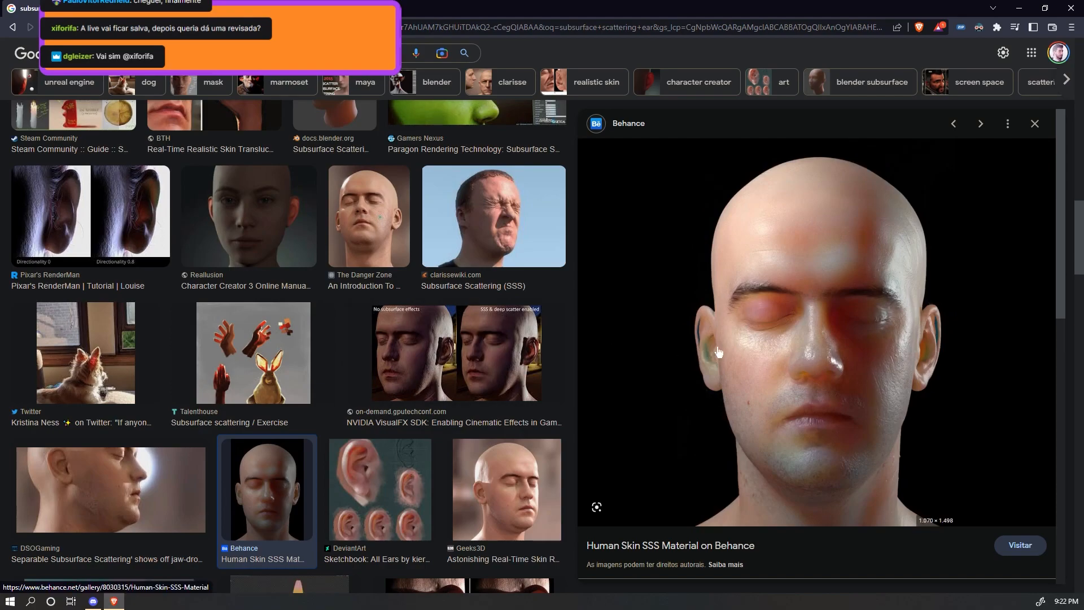
# Look over the Behance head's related content, enlarge the Geeks3D real-time skin render, and close the browser to return to KeyShot.
pyautogui.scroll(-5, 718, 352)
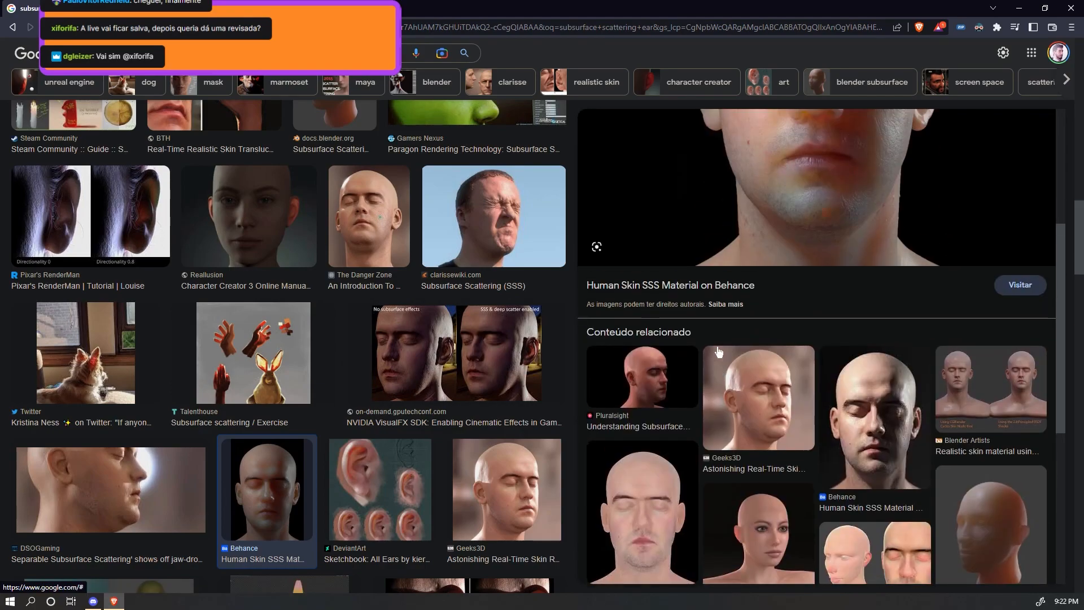
pyautogui.scroll(3, 718, 351)
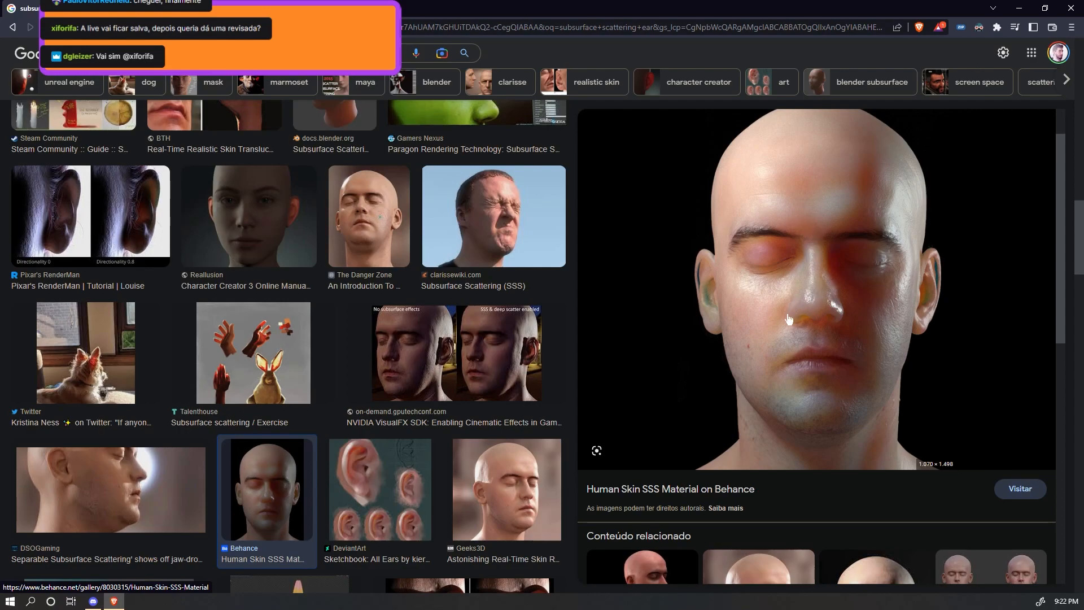
pyautogui.click(512, 490)
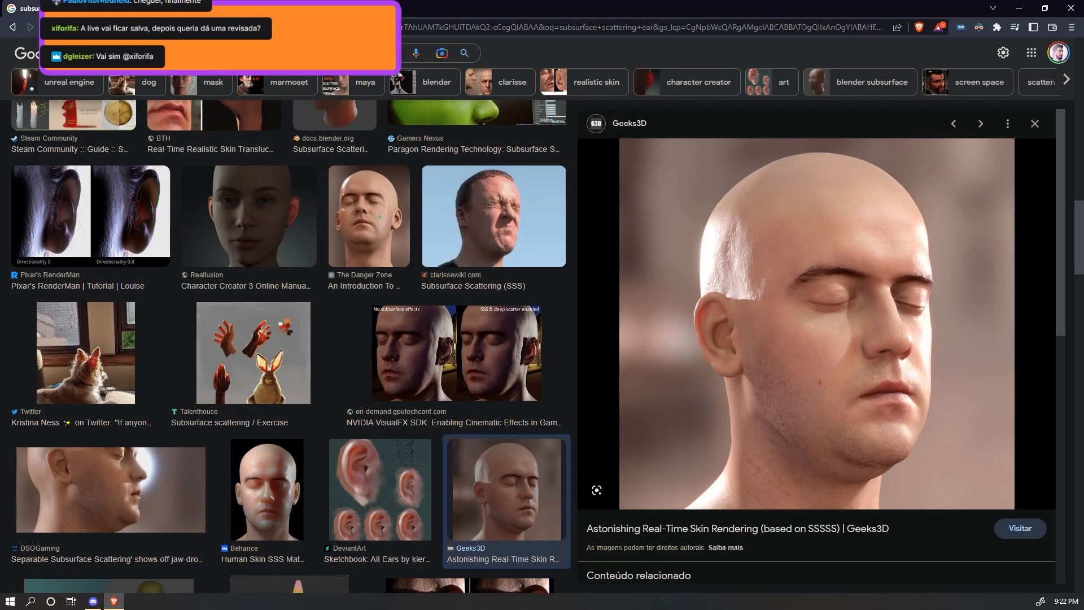
pyautogui.click(1071, 8)
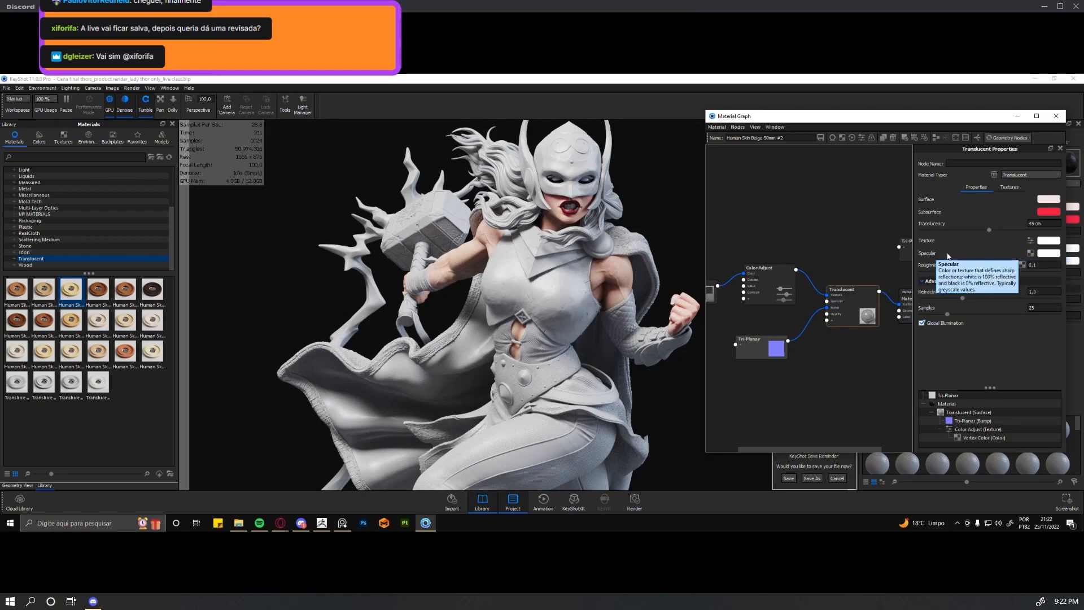
# Set the translucent skin material's Specular color to a very pale bluish white and accept it.
pyautogui.click(1050, 254)
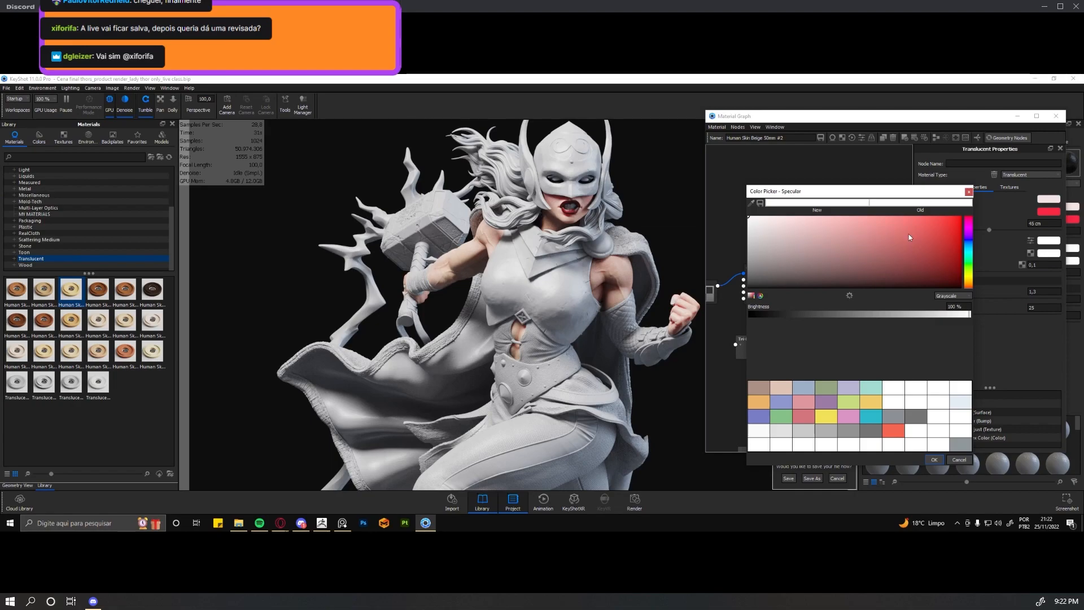
pyautogui.click(970, 244)
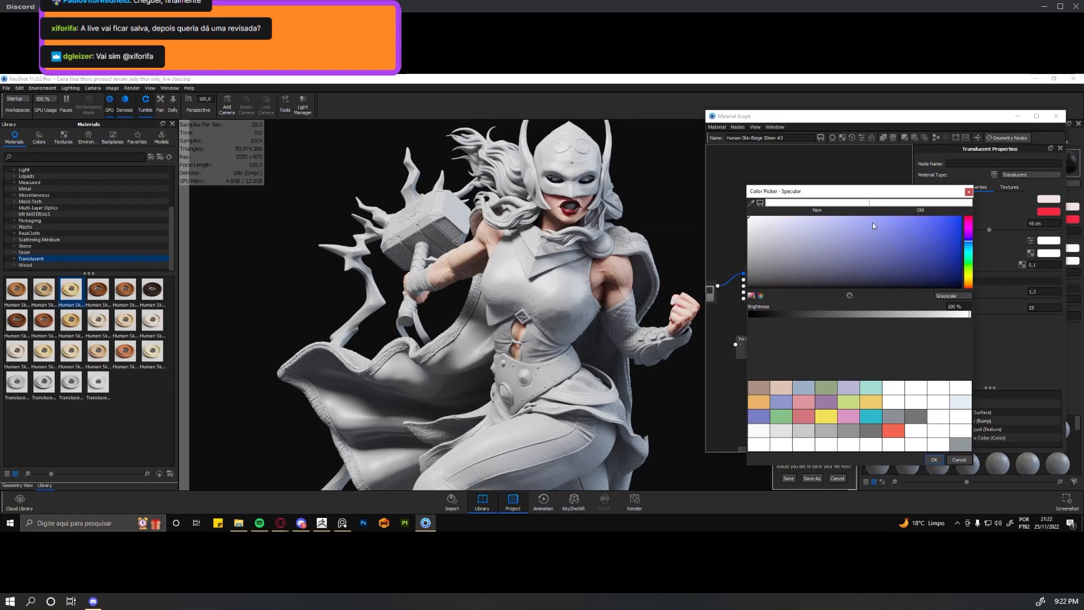
pyautogui.click(773, 219)
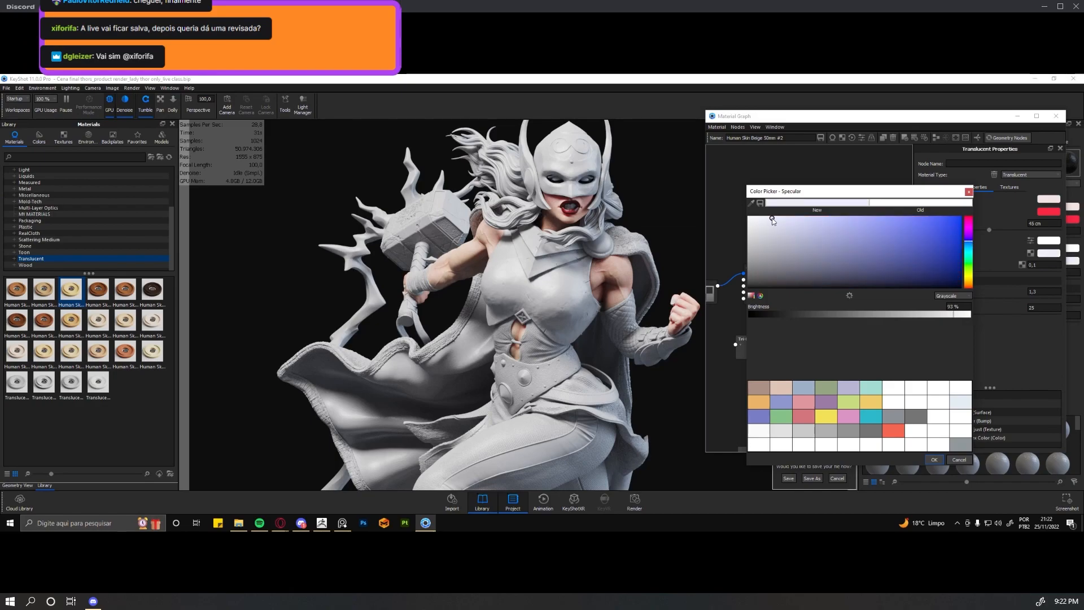
pyautogui.click(777, 219)
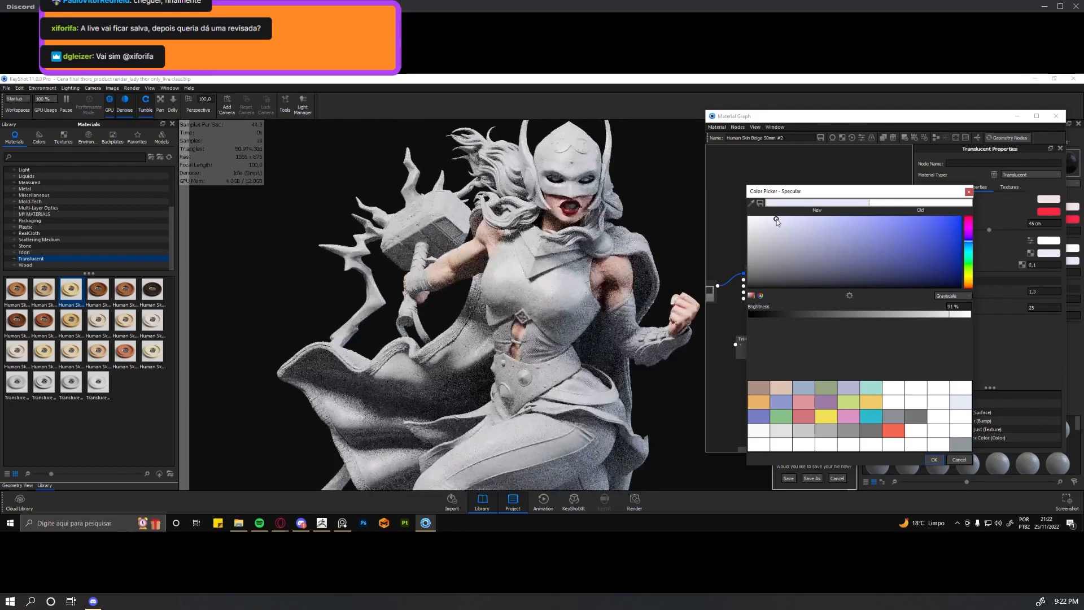
pyautogui.click(777, 219)
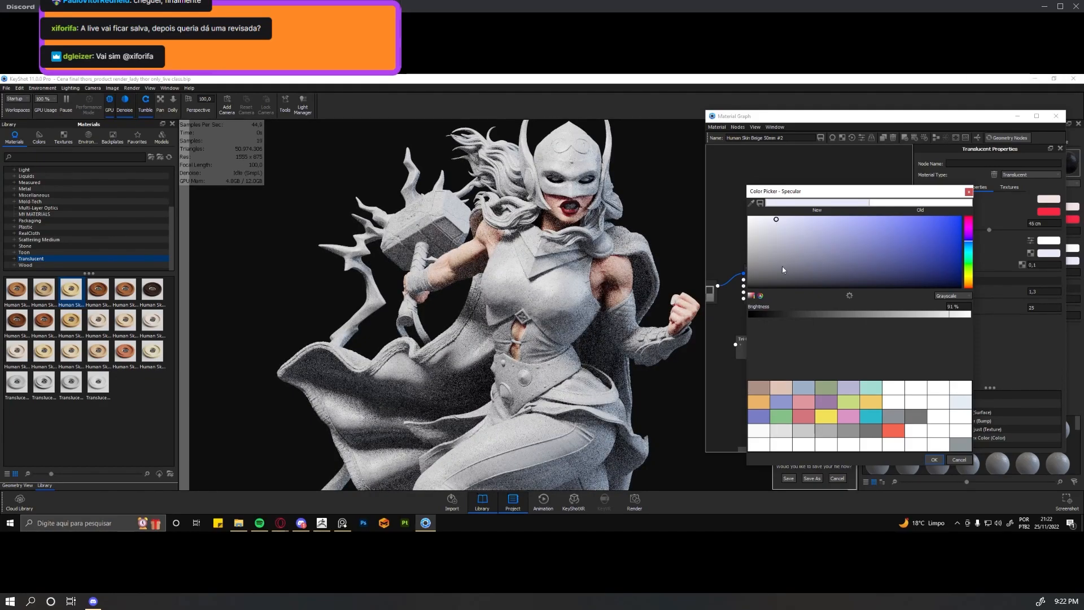
pyautogui.click(934, 460)
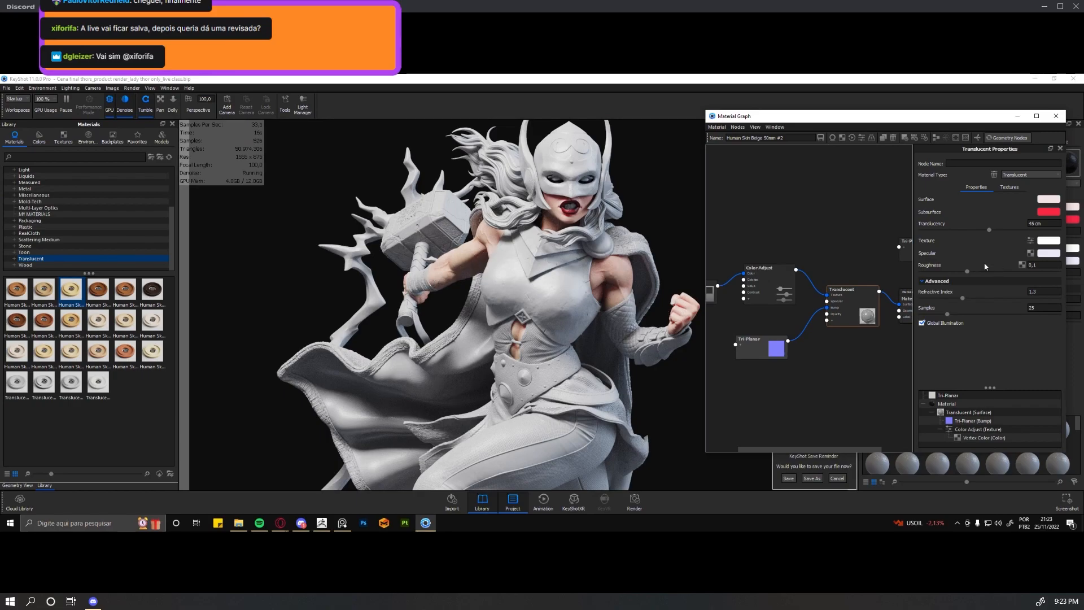
# Try other Roughness amounts on the translucent skin material and set it back to 0.1.
pyautogui.moveTo(931, 270)
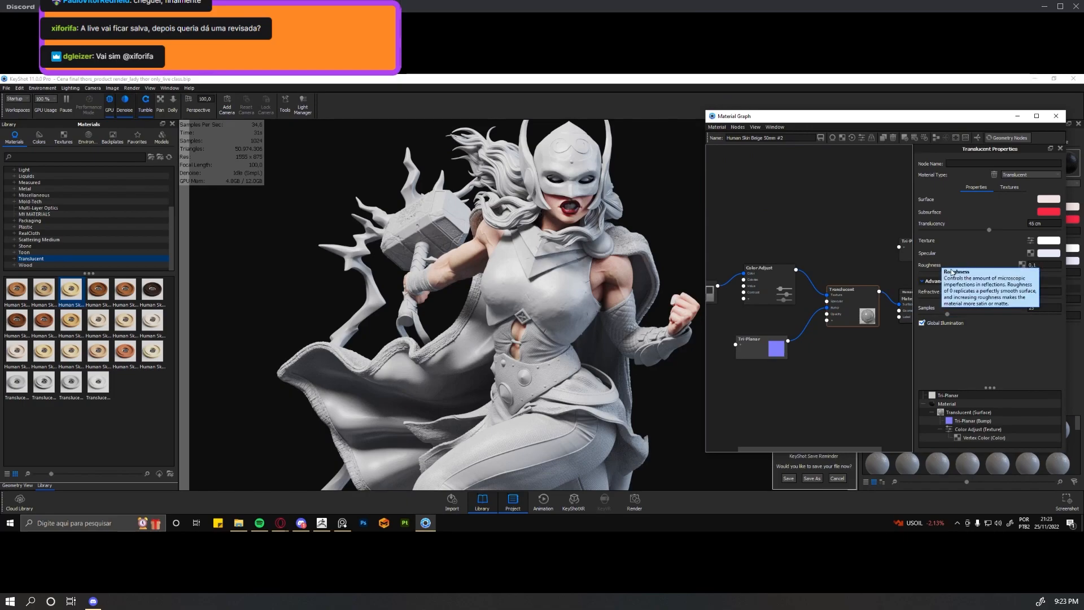
pyautogui.moveTo(958, 273); pyautogui.dragTo(929, 274)
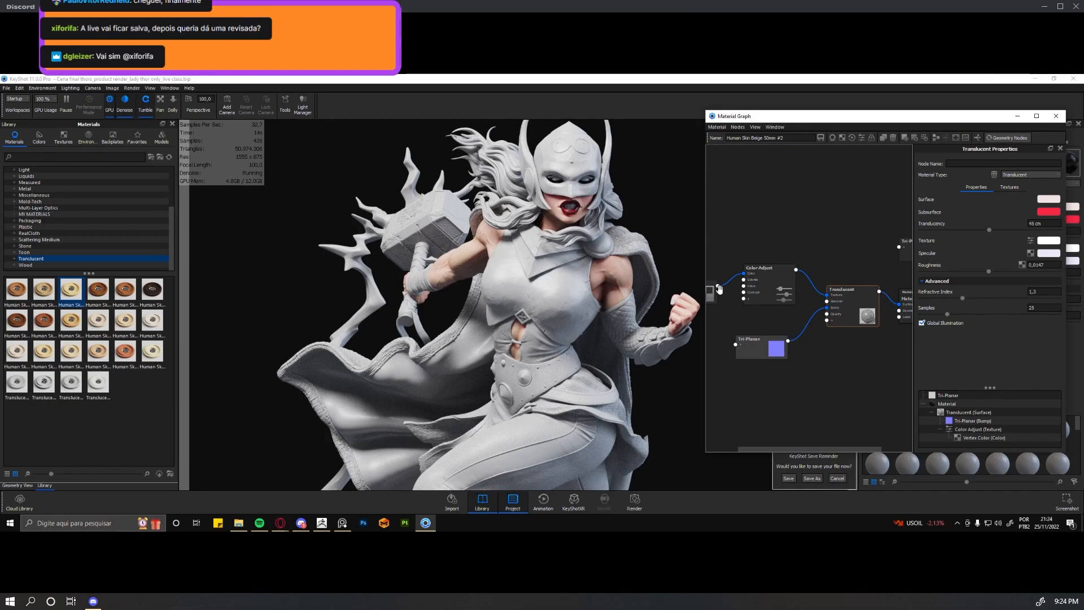
pyautogui.click(1041, 265)
pyautogui.write('1')
pyautogui.click(1008, 321)
# Select the Tri-Planar node feeding the Bump input and set its Projection X width to 7 cm with linked height.
pyautogui.scroll(-3, 777, 310)
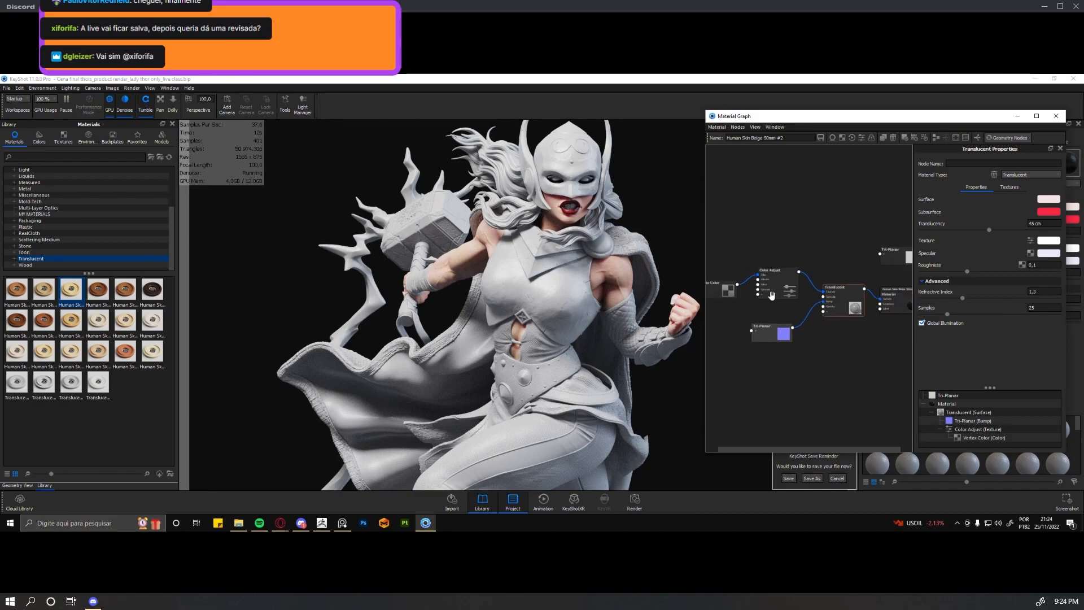
pyautogui.moveTo(782, 337); pyautogui.dragTo(776, 338)
pyautogui.click(771, 337)
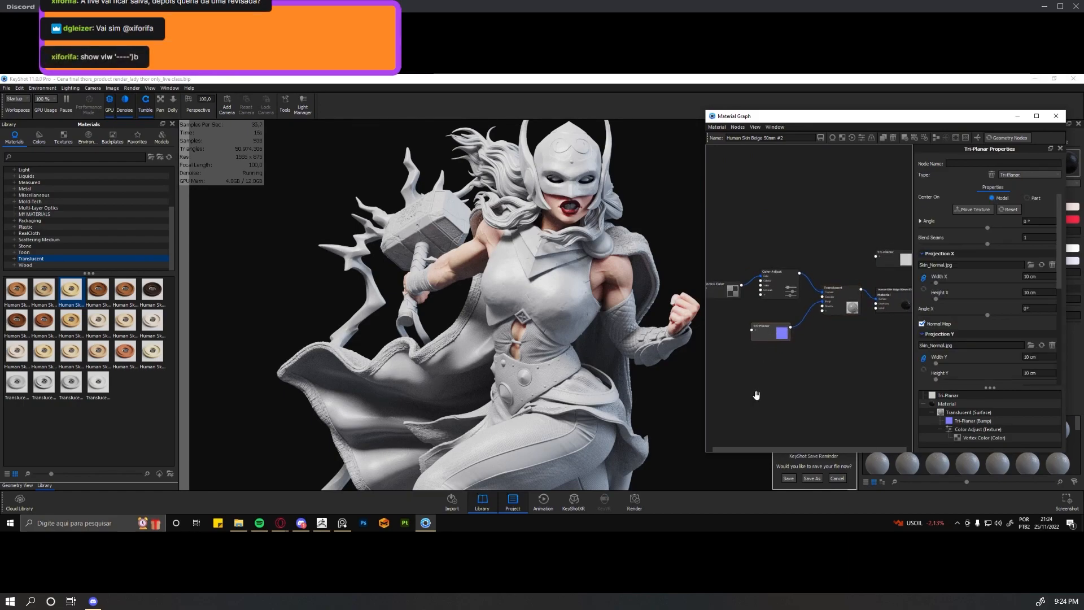
pyautogui.scroll(-2, 1032, 300)
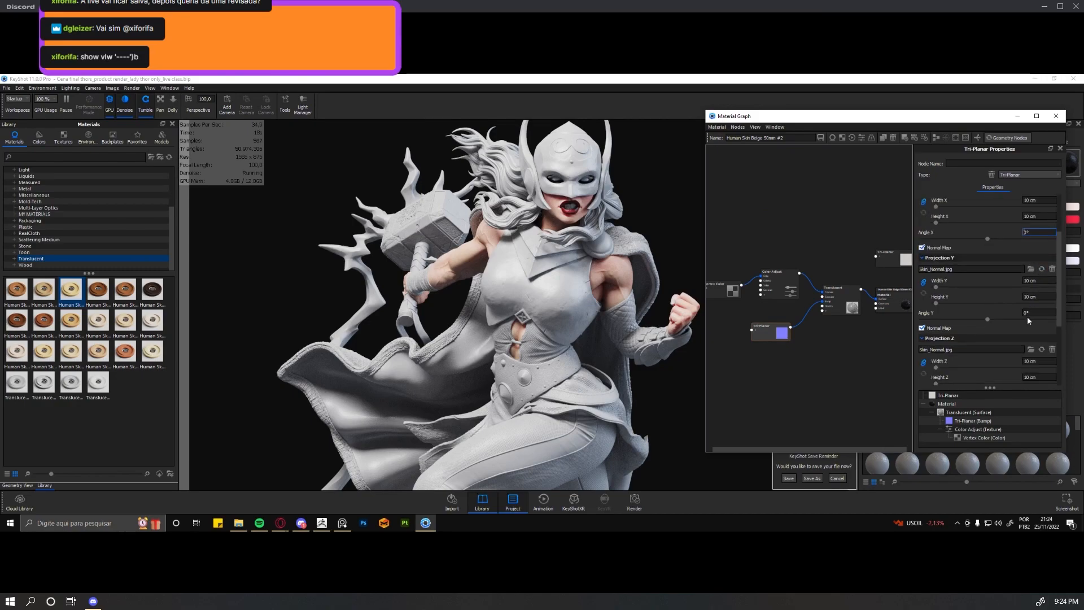
pyautogui.scroll(-3, 1017, 323)
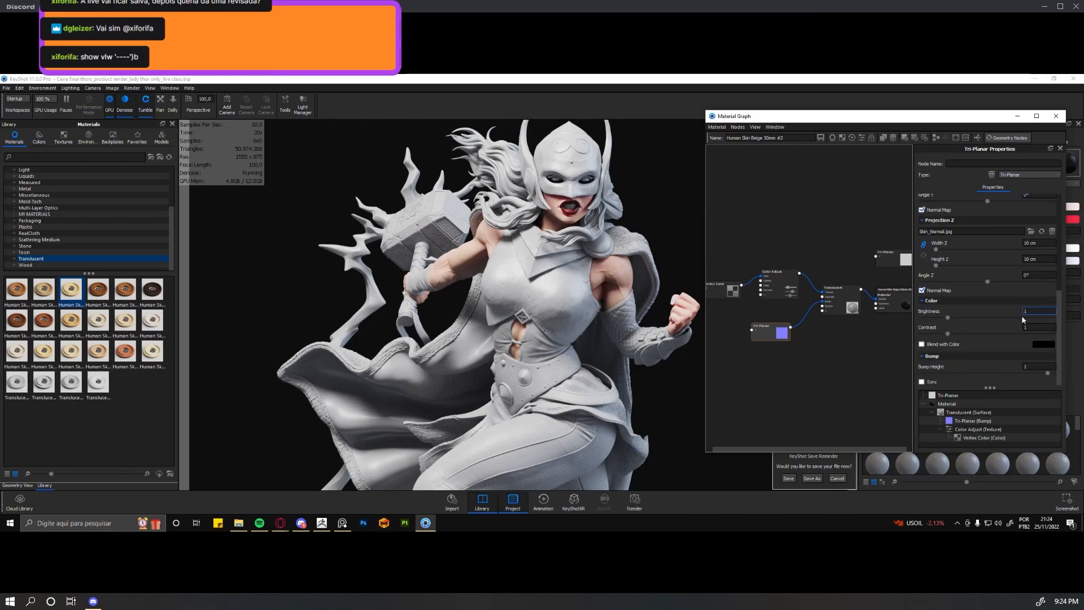
pyautogui.scroll(6, 1022, 318)
pyautogui.scroll(-6, 1025, 299)
pyautogui.scroll(6, 1024, 308)
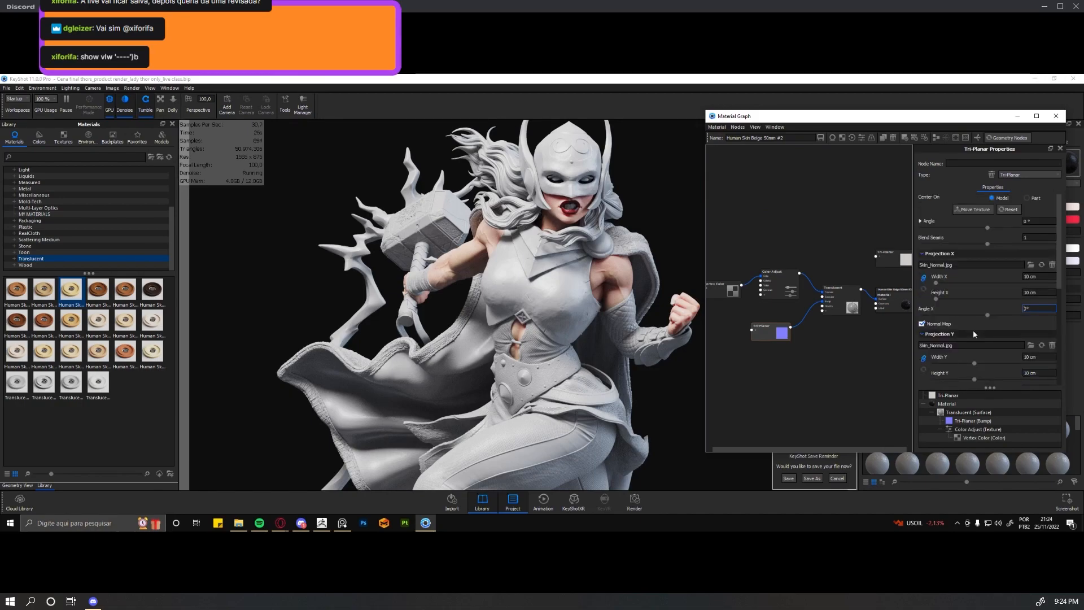
pyautogui.scroll(4, 807, 296)
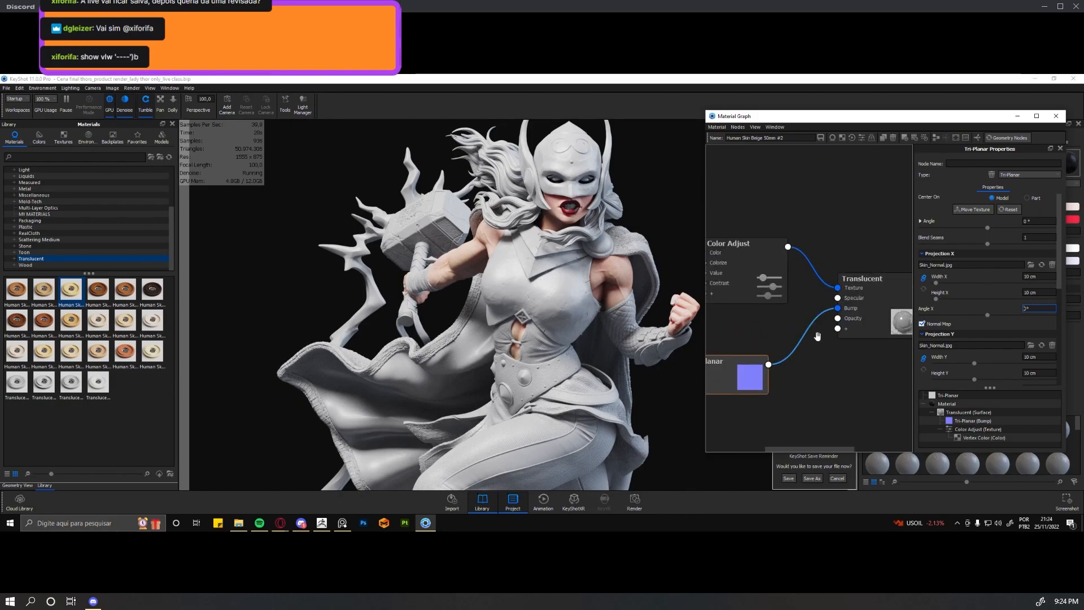
pyautogui.click(1039, 276)
pyautogui.write('7')
pyautogui.press('Return')
# Set the Tri-Planar bump's Projection Y and Z widths to 7 cm with linked heights, and close the Material Graph.
pyautogui.scroll(-2, 1008, 294)
pyautogui.click(1039, 306)
pyautogui.write('7')
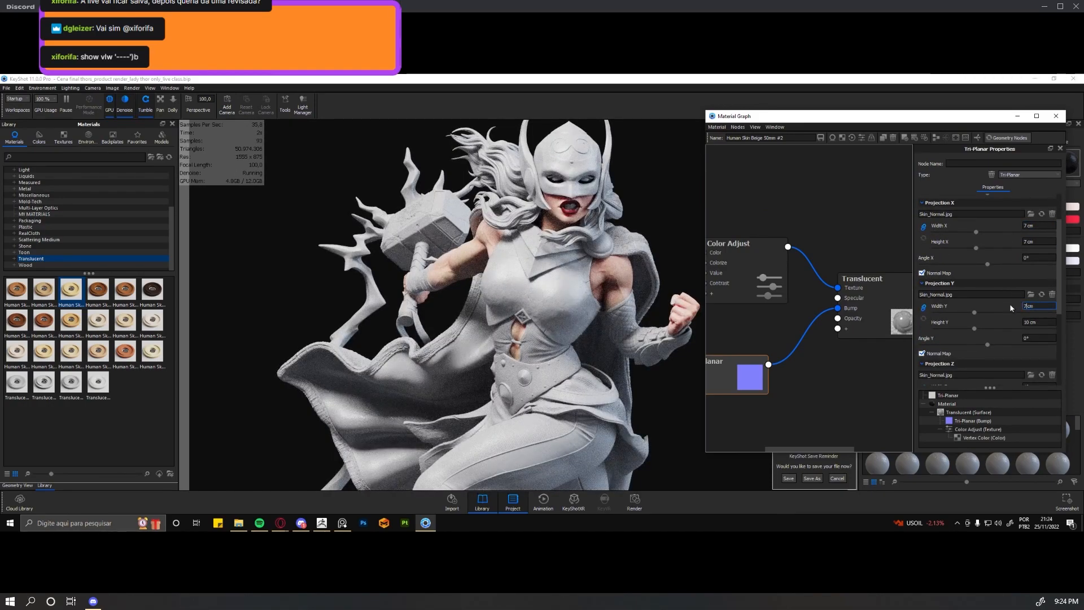
pyautogui.press('Return')
pyautogui.scroll(-2, 992, 317)
pyautogui.click(1039, 335)
pyautogui.write('7')
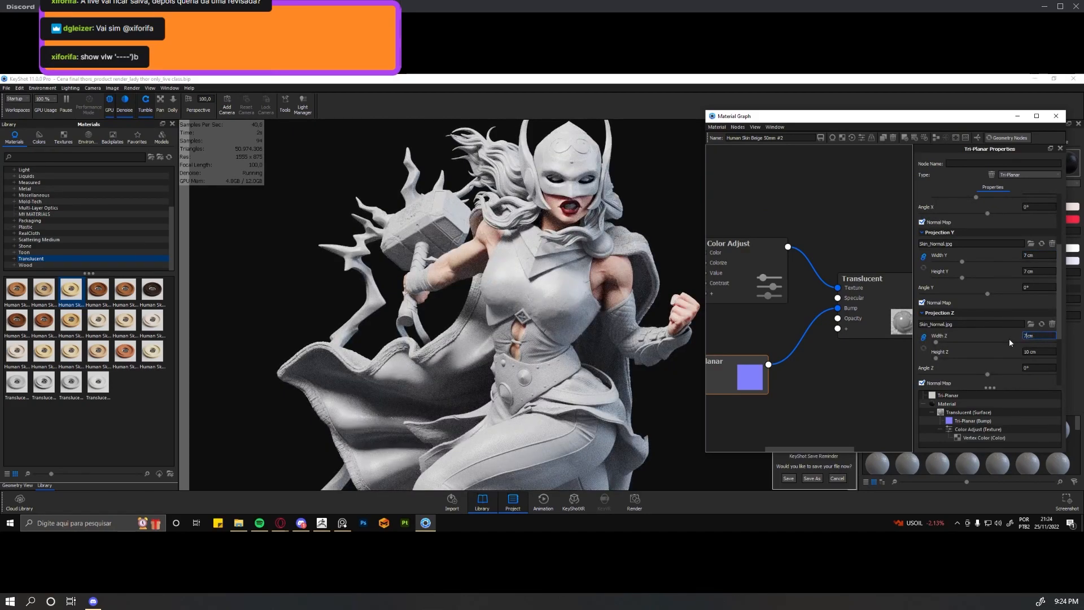
pyautogui.scroll(-3, 991, 336)
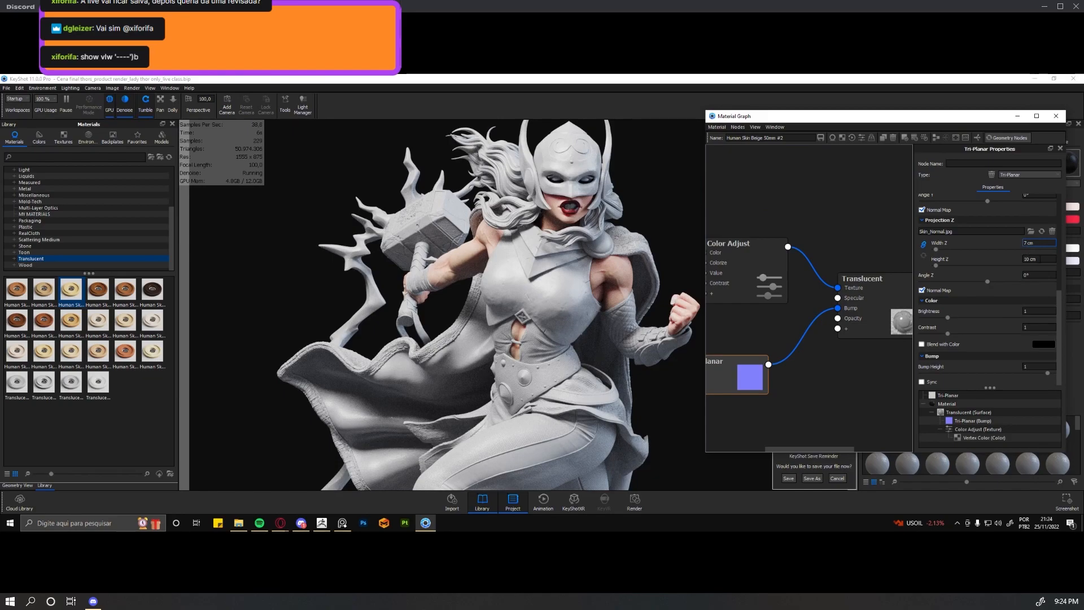
pyautogui.press('Return')
pyautogui.scroll(8, 1028, 279)
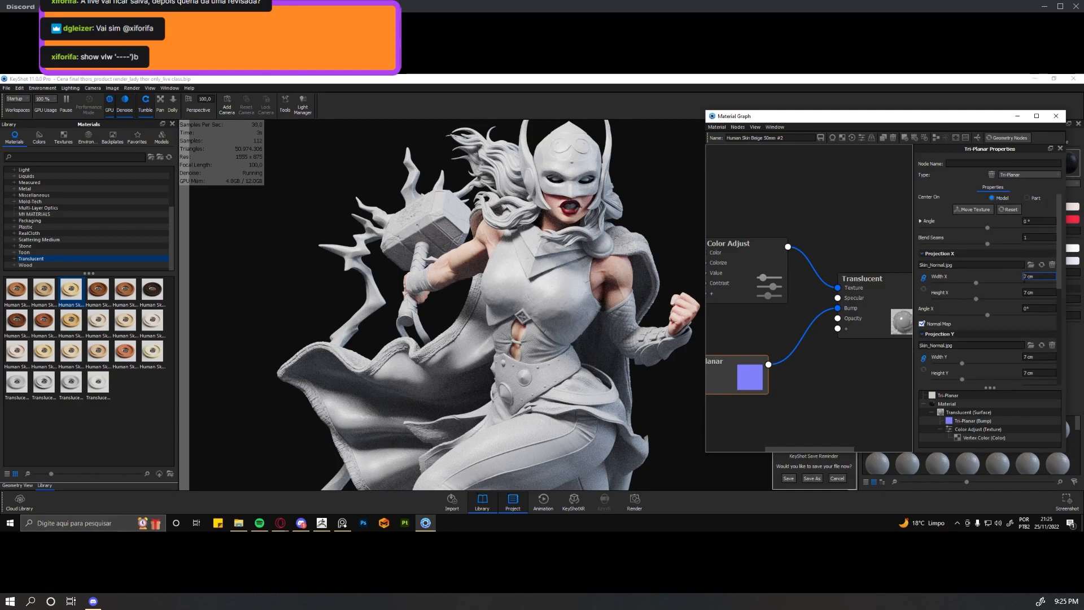
pyautogui.scroll(-5, 1031, 284)
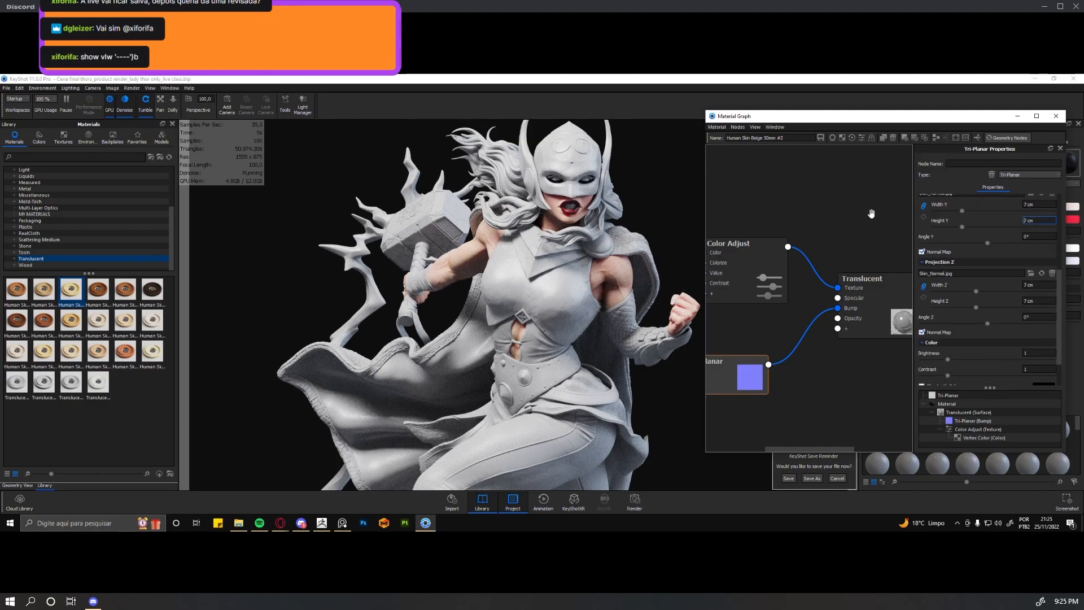
pyautogui.click(1056, 116)
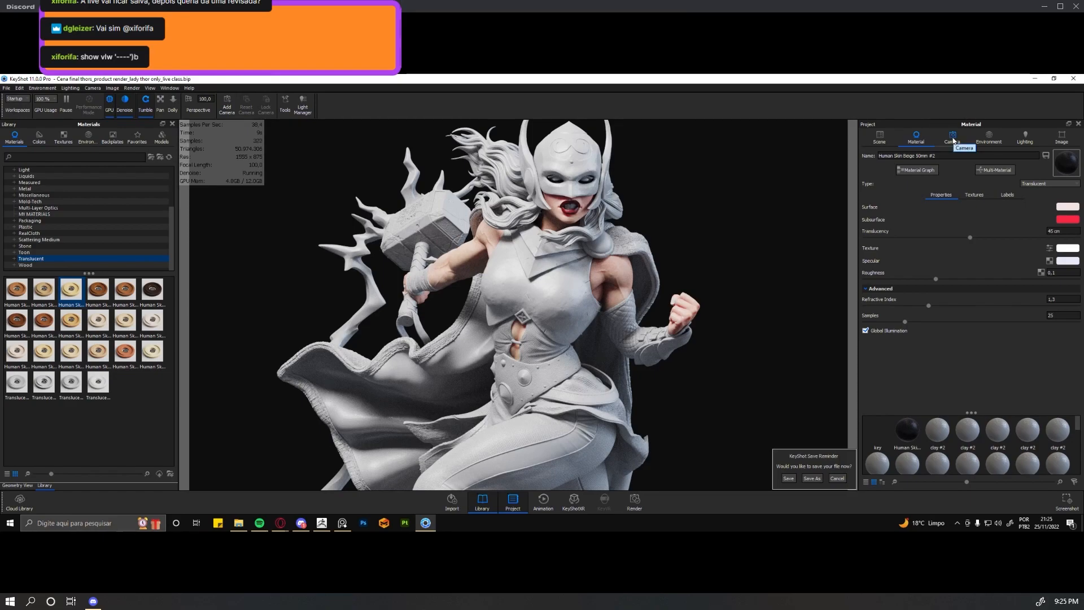
# Check the scene and camera lists and compare the sculpt's lighting under the black environment and the bathroom HDRI.
pyautogui.click(882, 145)
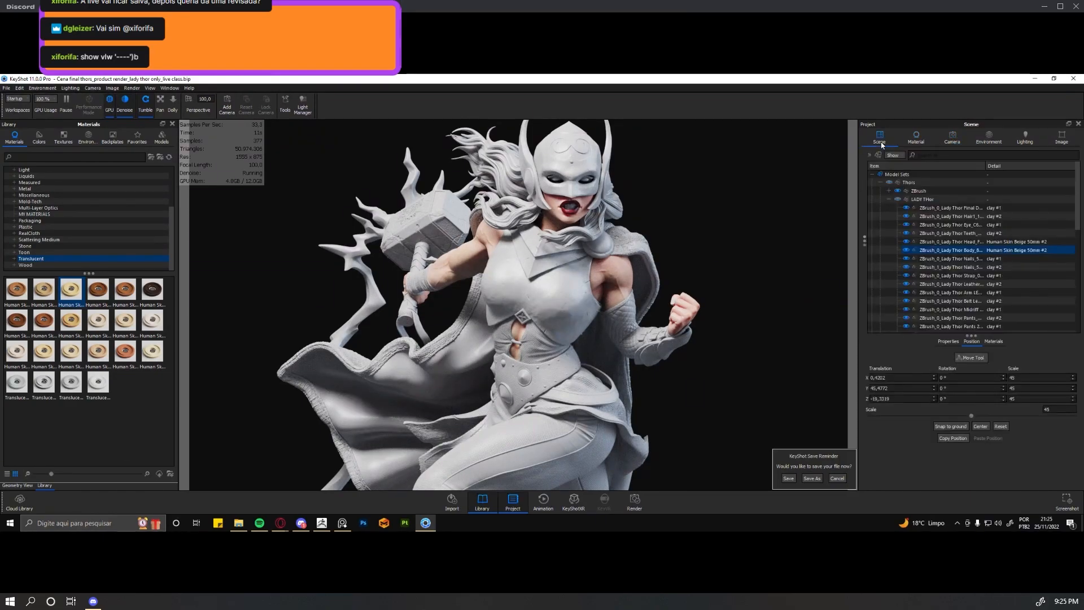
pyautogui.click(954, 140)
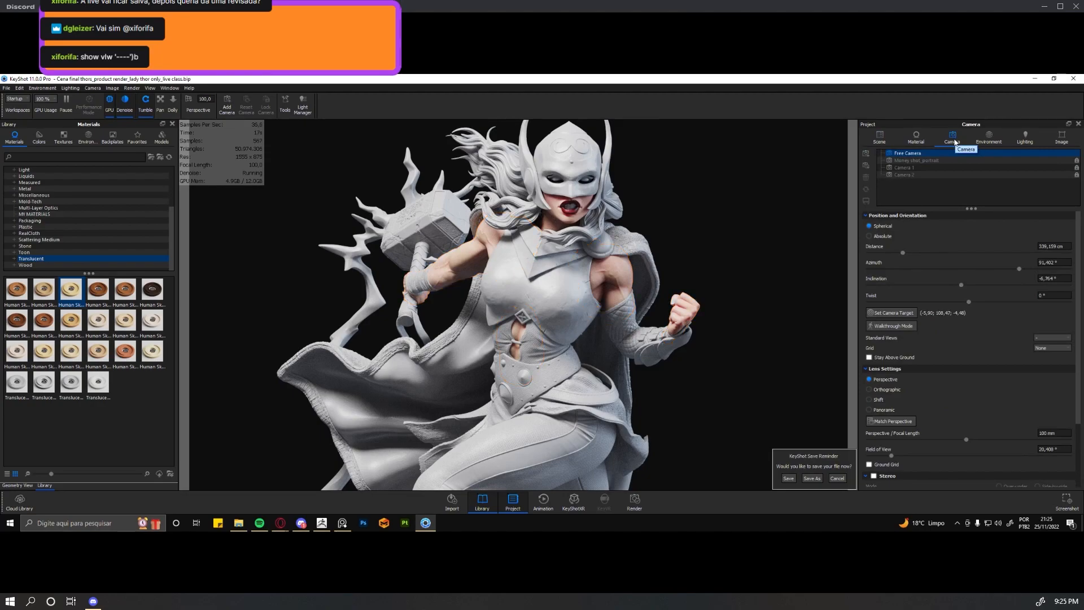
pyautogui.click(988, 139)
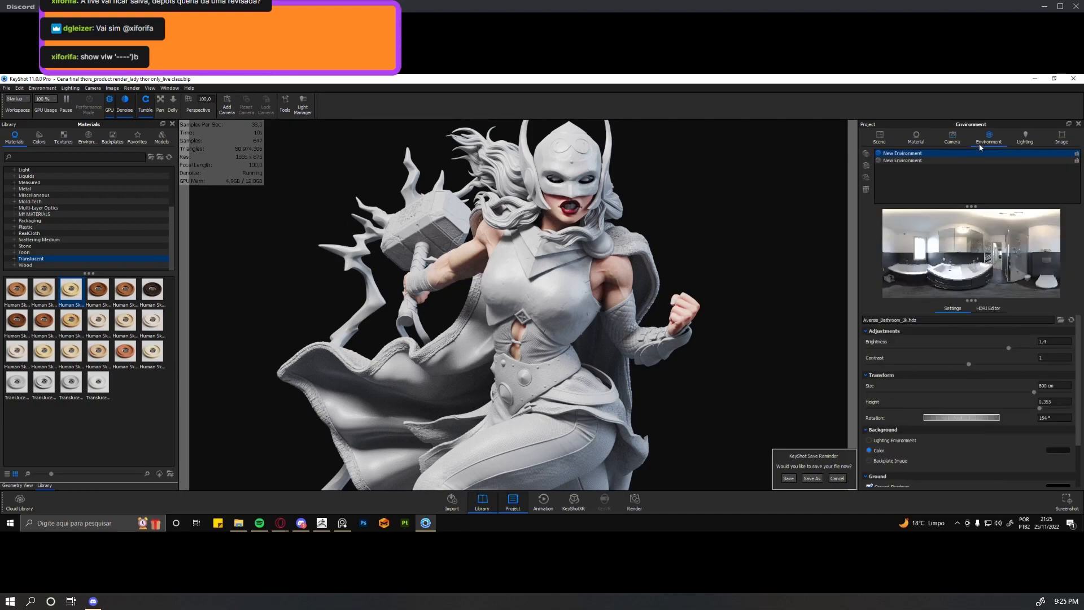
pyautogui.click(918, 161)
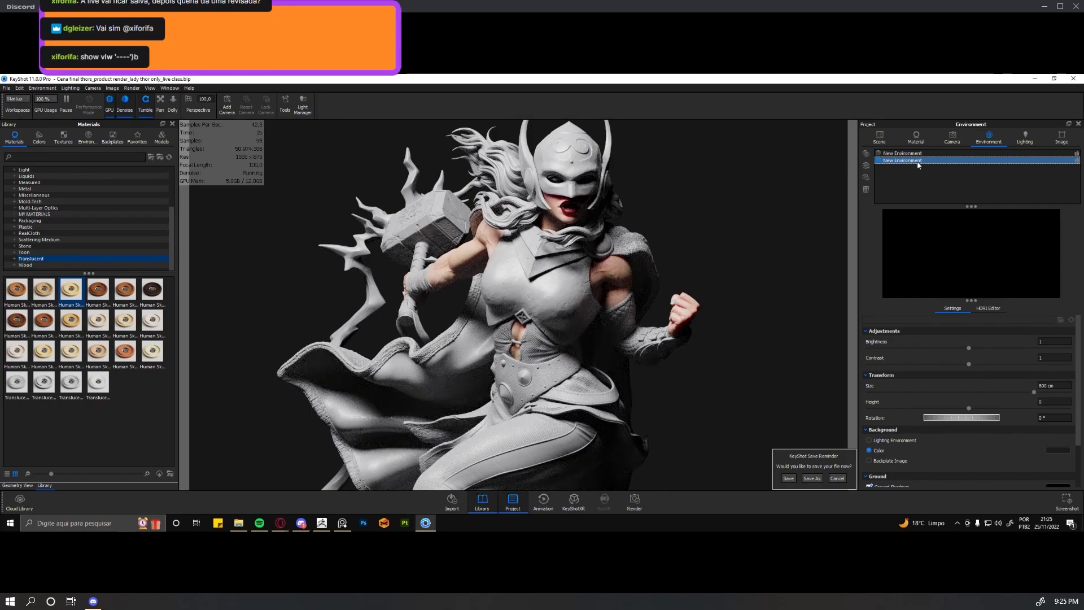
pyautogui.click(919, 154)
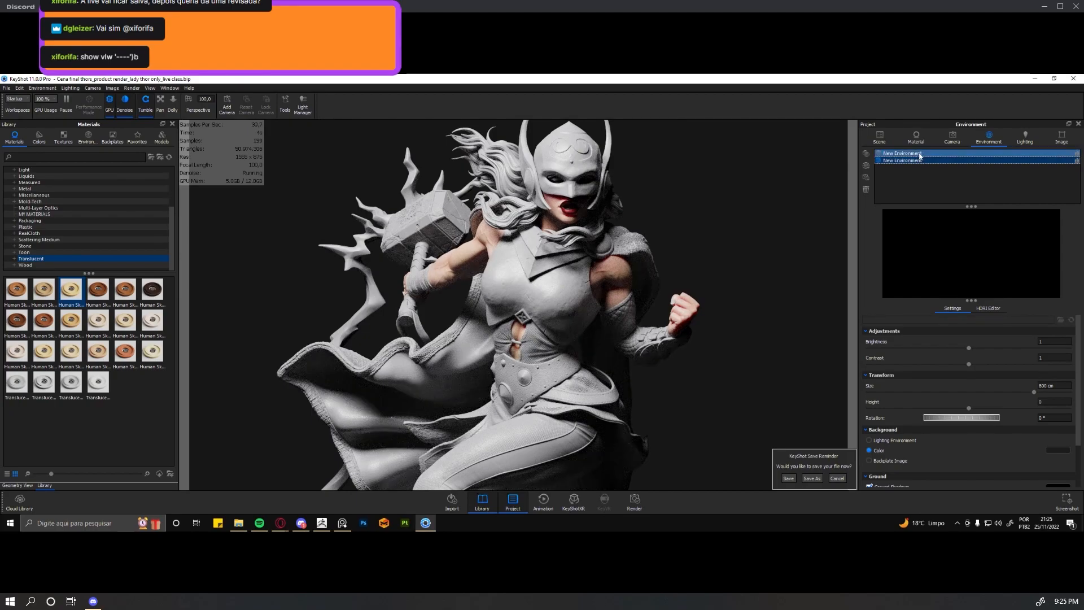
pyautogui.click(918, 161)
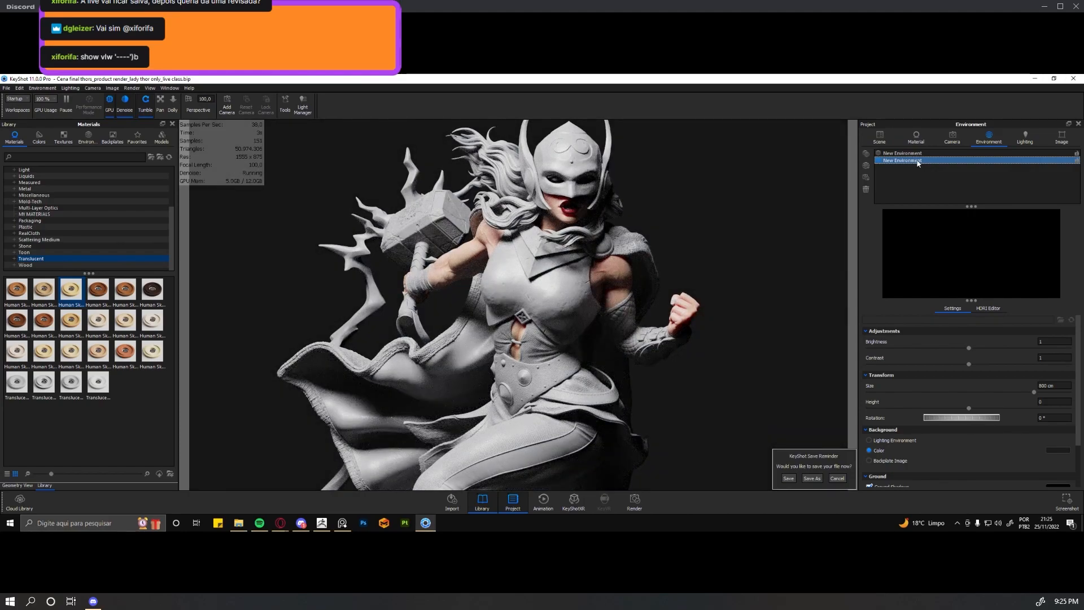
pyautogui.click(918, 154)
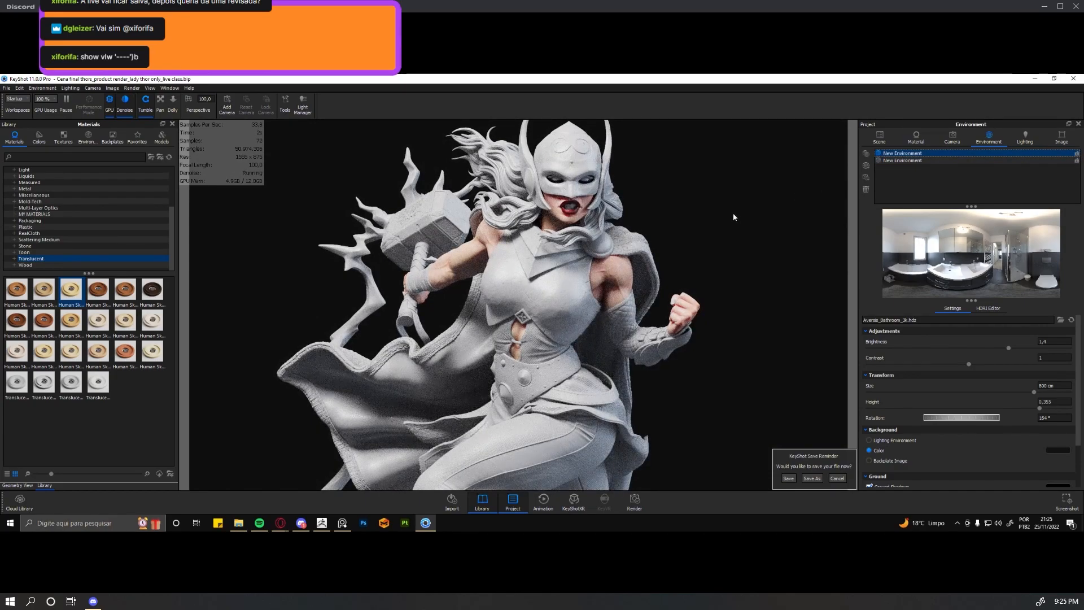
# Check the scene and camera lists, and examine the skin's bump and shading up close around the shoulder and armpit.
pyautogui.click(879, 139)
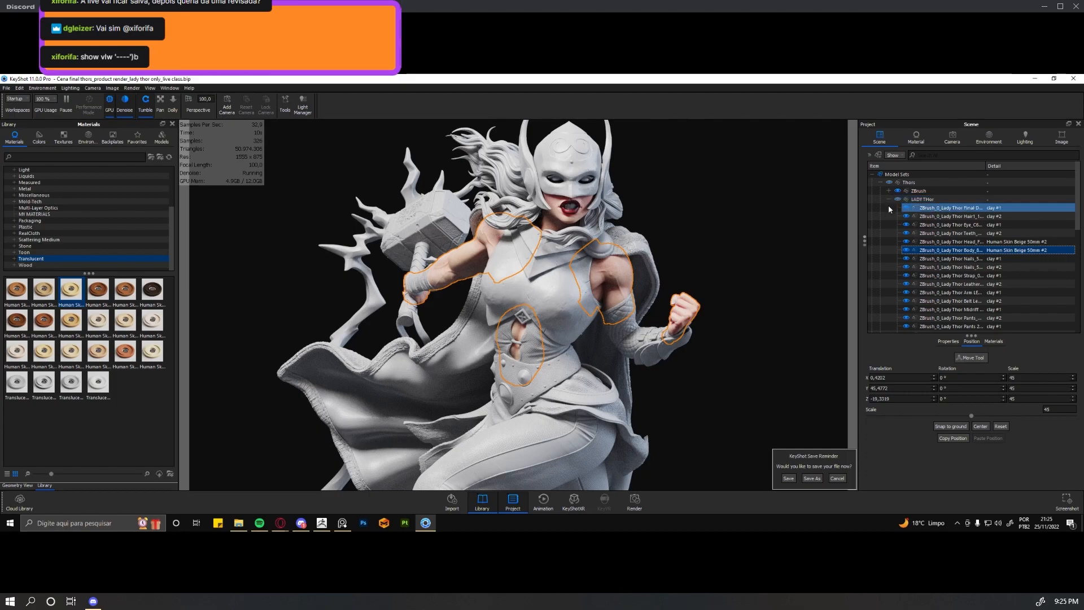
pyautogui.click(692, 254)
pyautogui.click(953, 137)
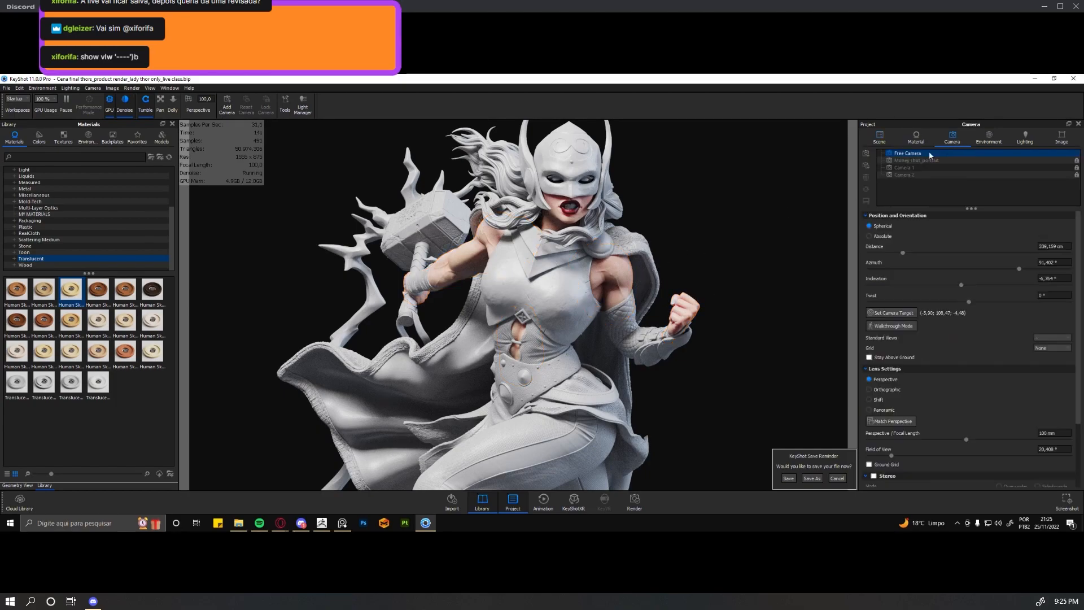
pyautogui.scroll(8, 595, 275)
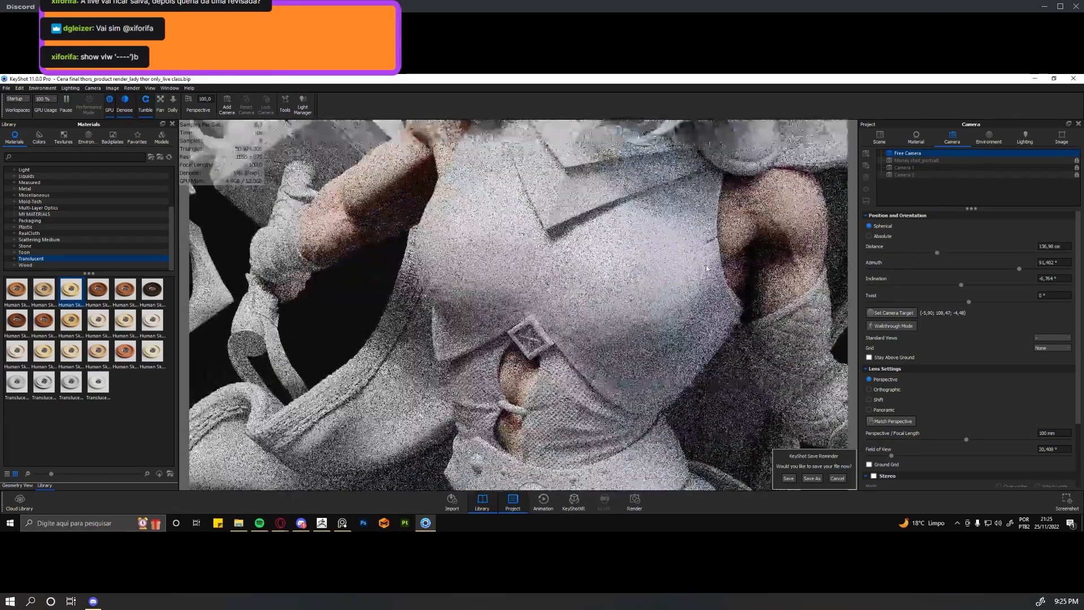
pyautogui.moveTo(707, 268); pyautogui.dragTo(584, 292, button='middle')
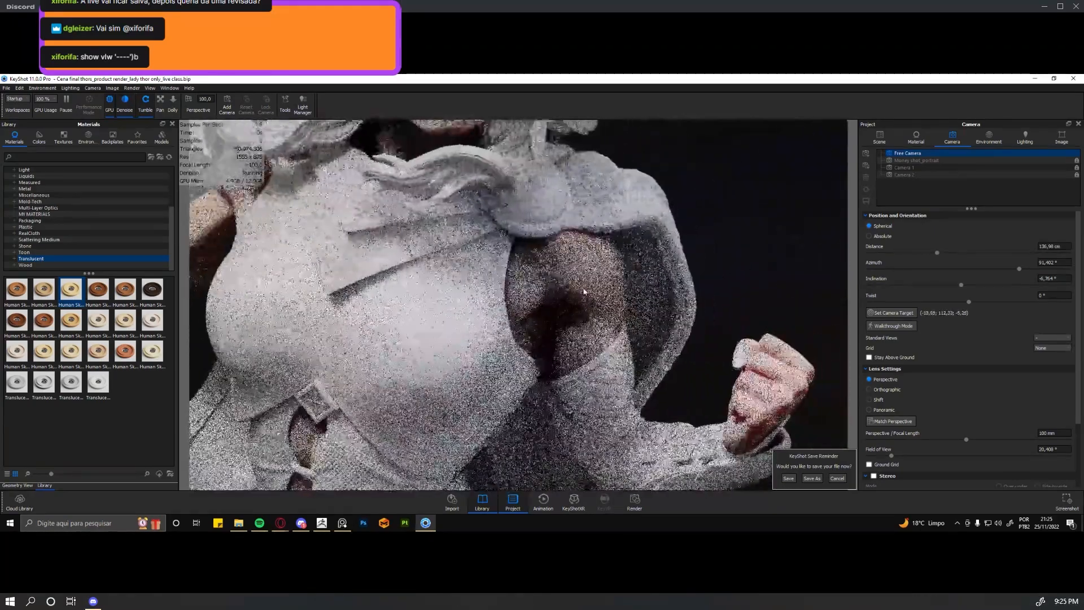
pyautogui.scroll(4, 582, 291)
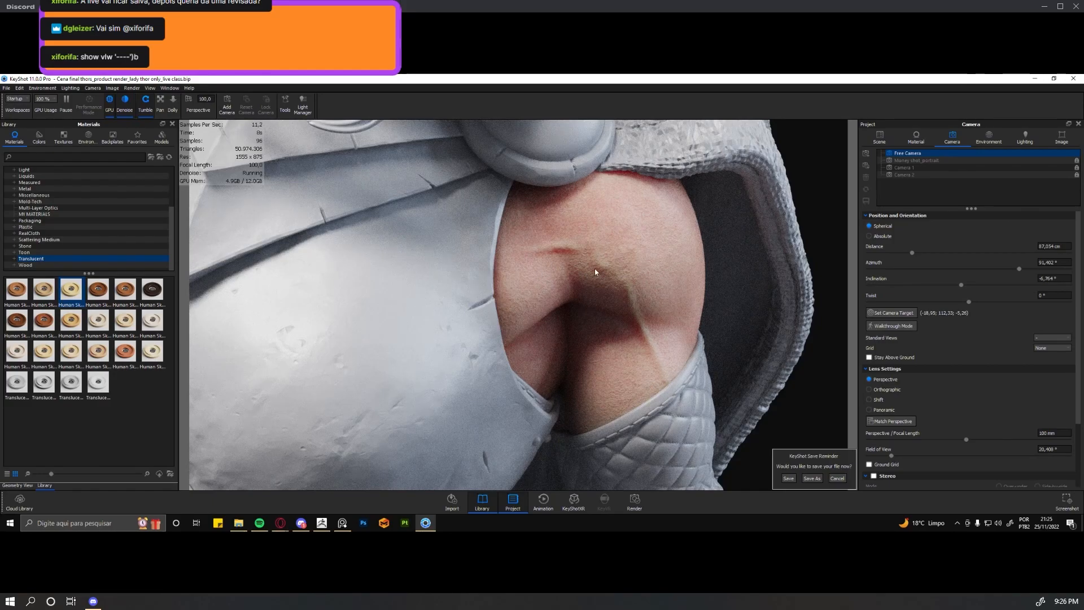
pyautogui.scroll(3, 662, 259)
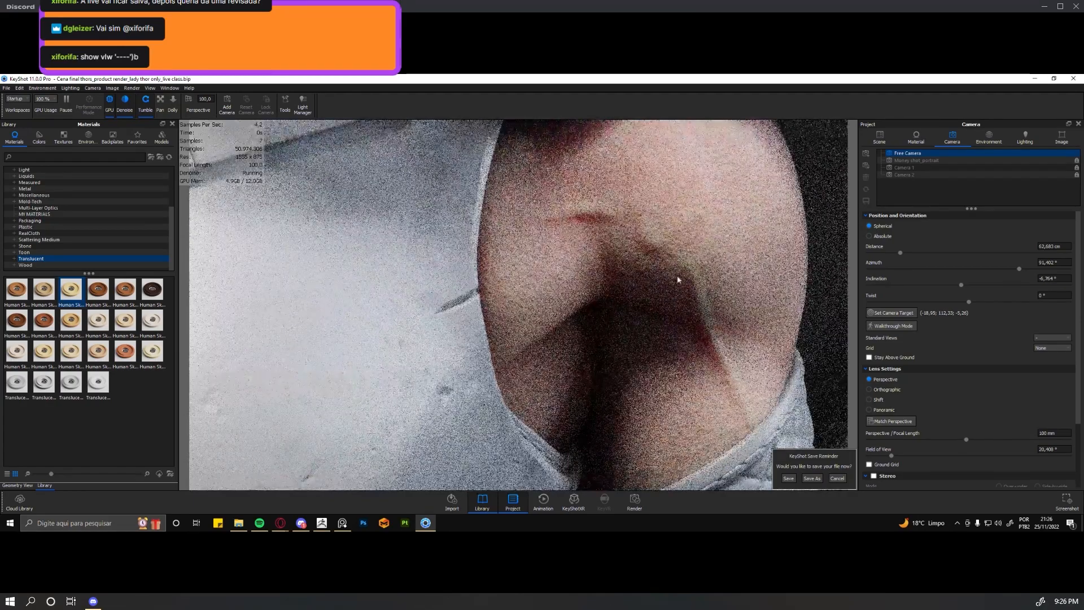
pyautogui.moveTo(678, 280); pyautogui.dragTo(571, 322, button='middle')
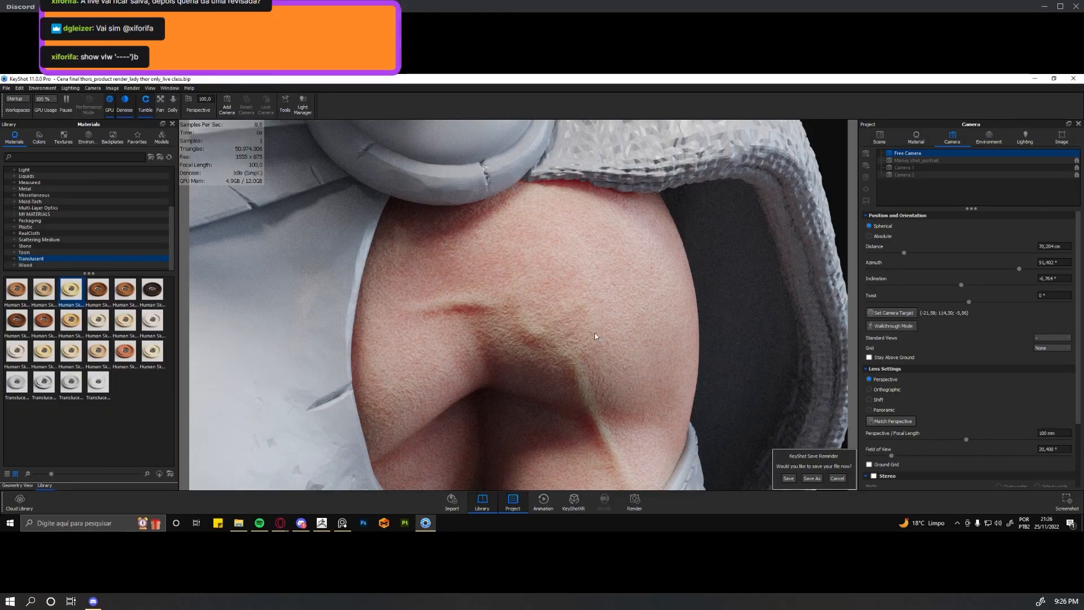
pyautogui.scroll(-5, 595, 333)
pyautogui.scroll(-10, 595, 333)
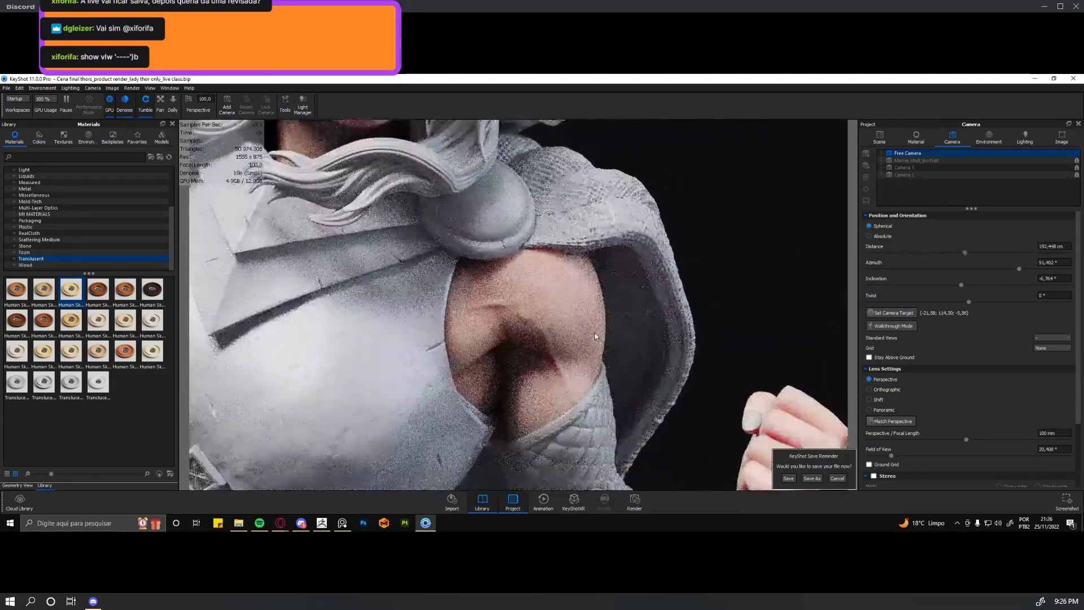
pyautogui.scroll(-4, 567, 343)
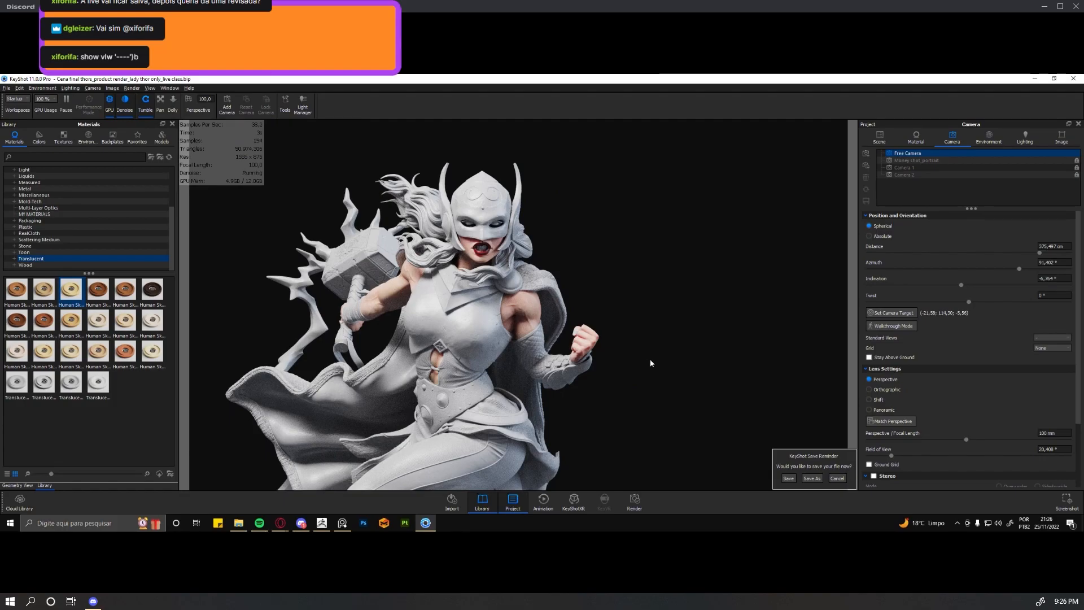
pyautogui.moveTo(656, 344); pyautogui.dragTo(863, 320, button='middle')
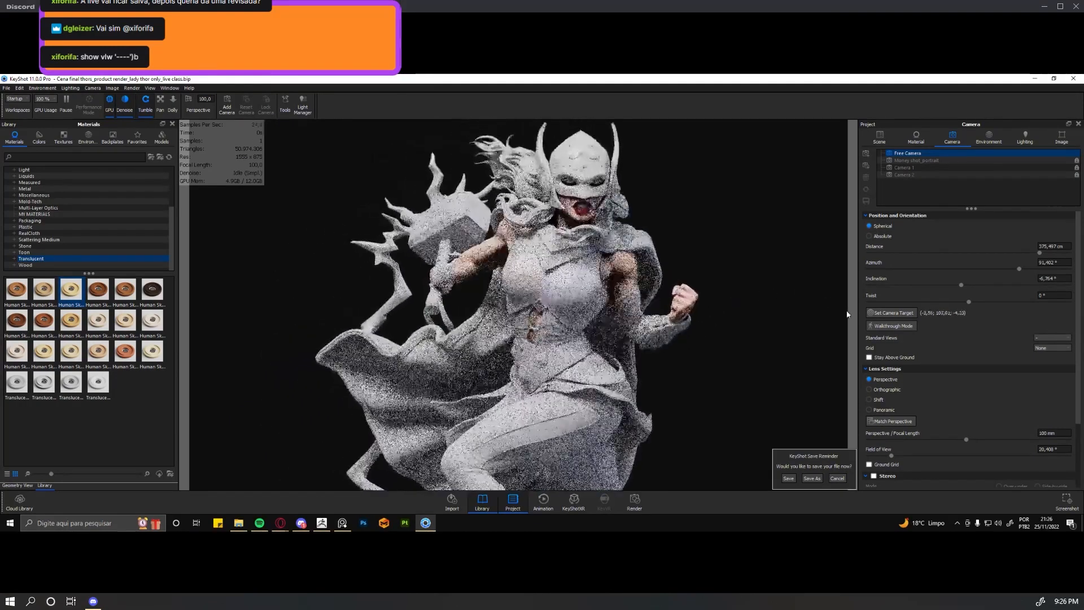
# Open the skin material's Material Graph from the shoulder, reposition its Vertex Color and Color Adjust nodes, and close the graph.
pyautogui.click(879, 138)
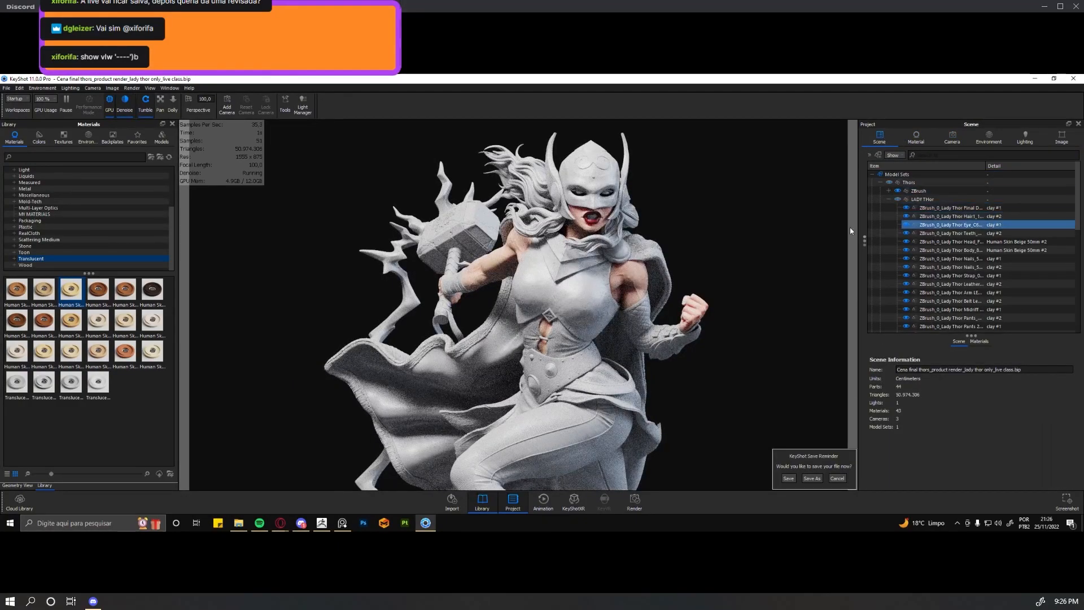
pyautogui.doubleClick(635, 276)
pyautogui.click(899, 171)
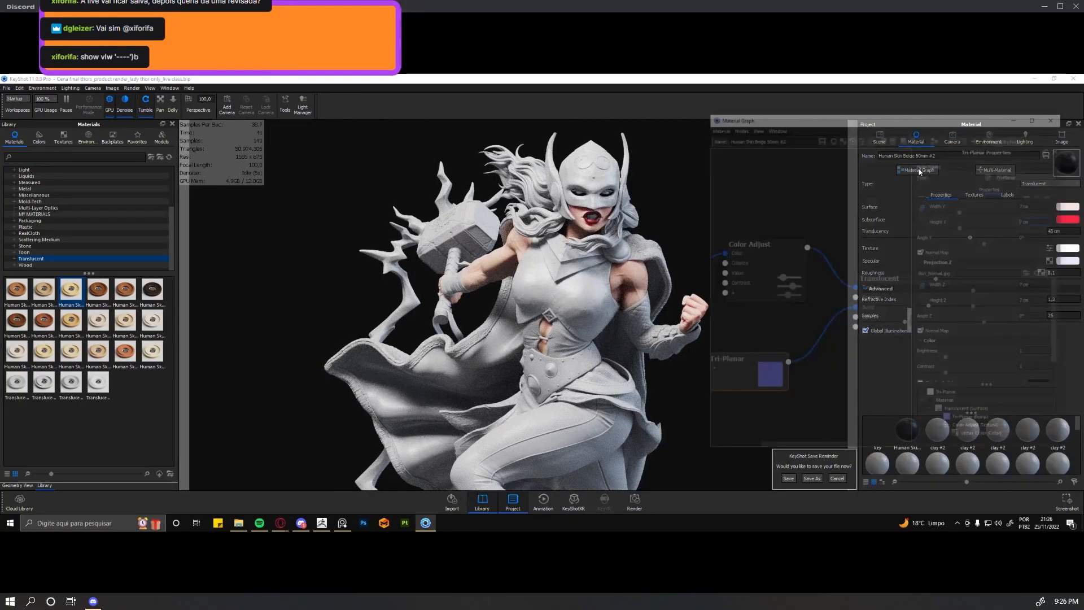
pyautogui.moveTo(729, 283)
pyautogui.mouseDown()
pyautogui.moveTo(732, 270)
pyautogui.moveTo(777, 285)
pyautogui.moveTo(736, 266)
pyautogui.mouseUp()
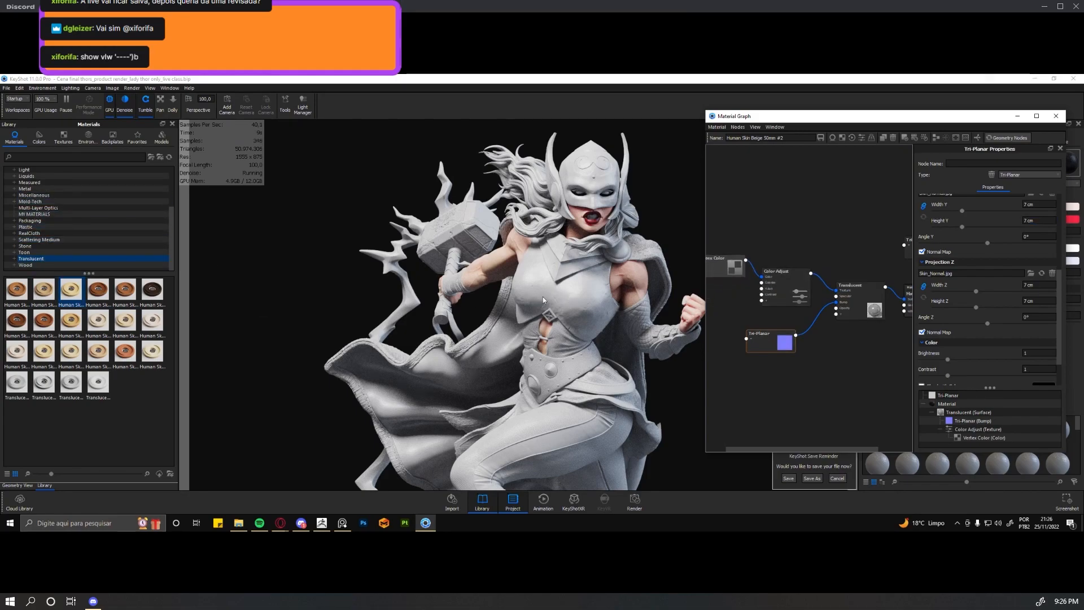
pyautogui.moveTo(778, 285); pyautogui.dragTo(724, 270)
pyautogui.moveTo(785, 282); pyautogui.dragTo(728, 257)
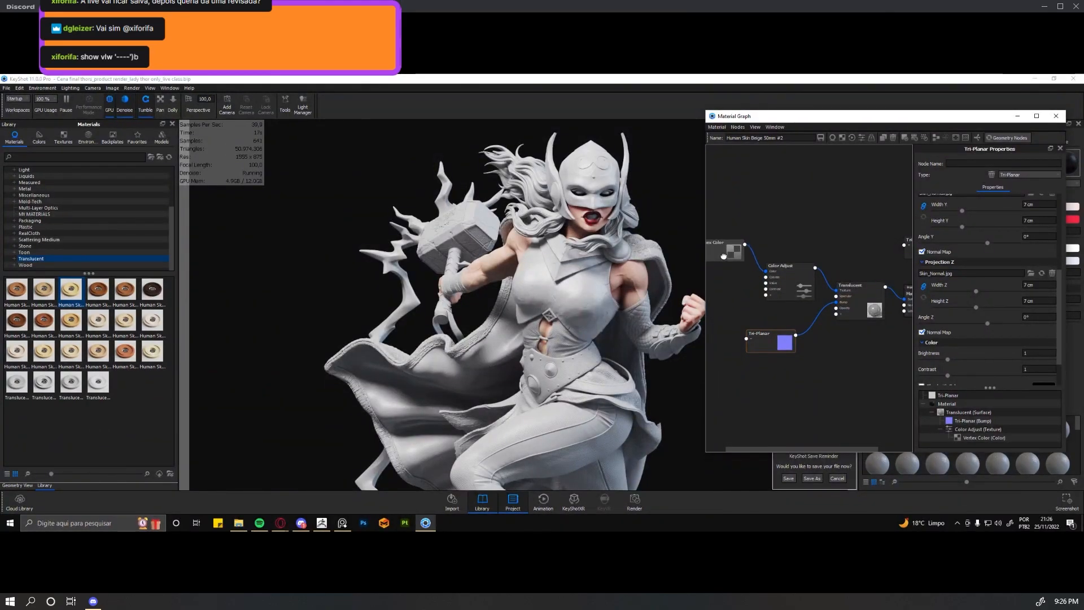
pyautogui.moveTo(792, 279); pyautogui.dragTo(788, 277)
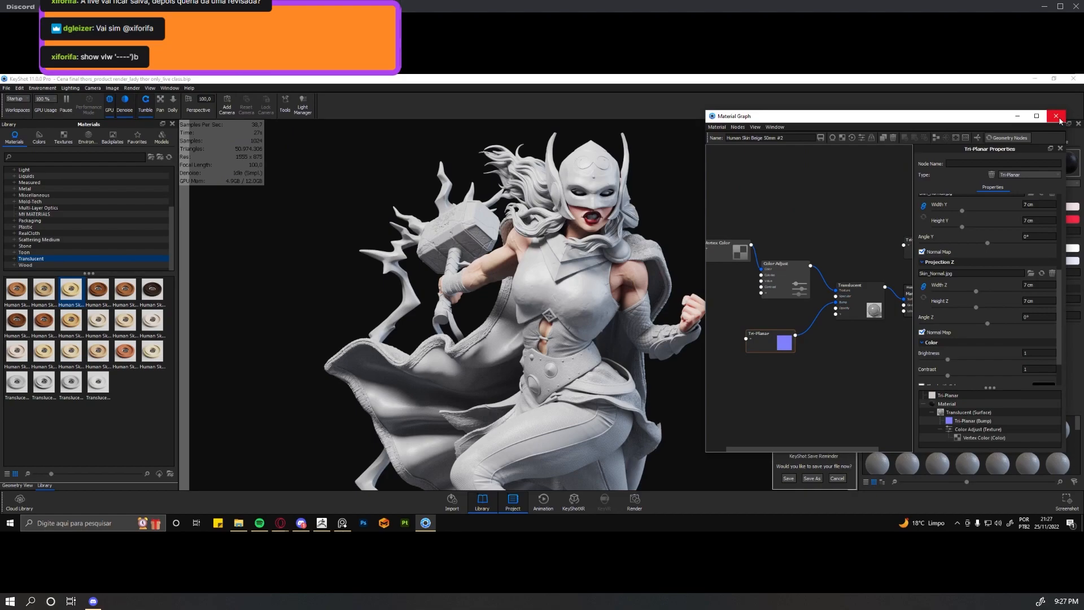
pyautogui.click(1056, 116)
# Open the Material Graph of the pants' clay #2 material and select its Plastic node.
pyautogui.doubleClick(585, 295)
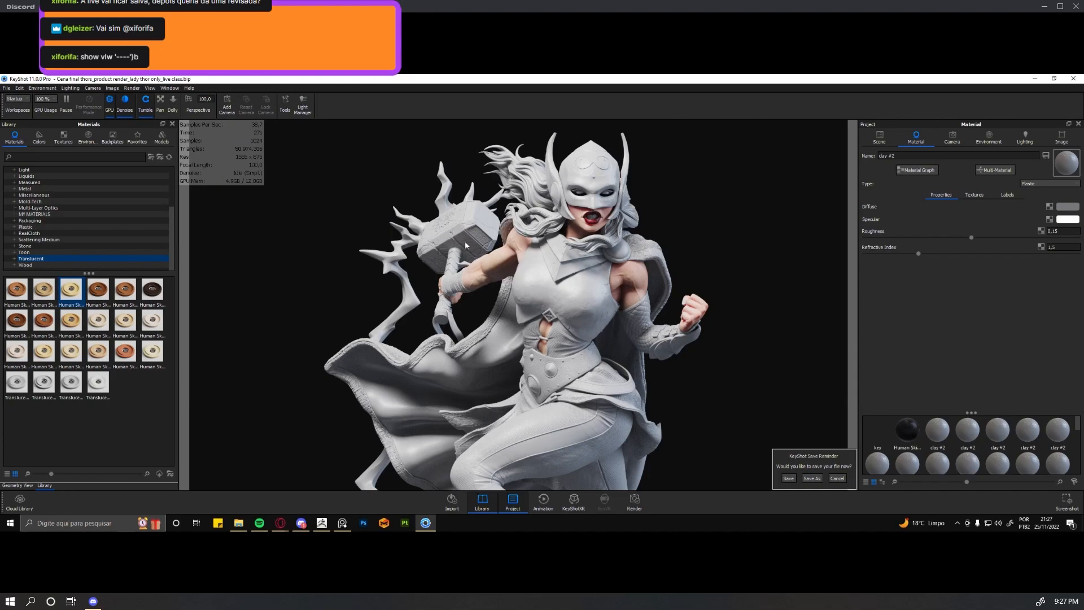
pyautogui.moveTo(637, 349); pyautogui.dragTo(646, 235, button='middle')
pyautogui.moveTo(630, 446); pyautogui.dragTo(613, 477, button='middle')
pyautogui.scroll(-1, 607, 338)
pyautogui.moveTo(599, 268); pyautogui.dragTo(601, 406, button='middle')
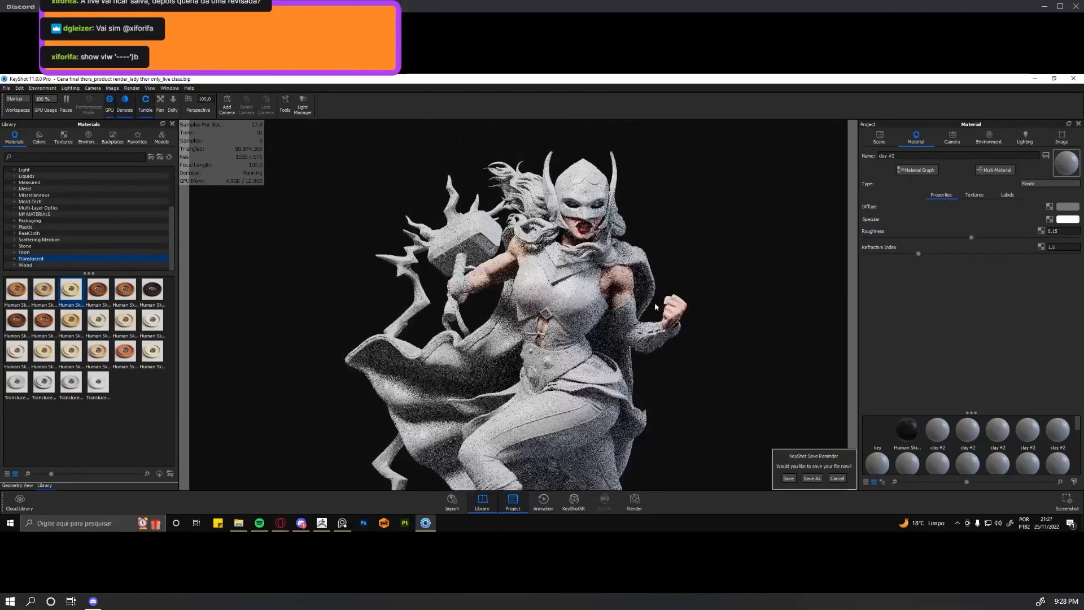
pyautogui.click(917, 170)
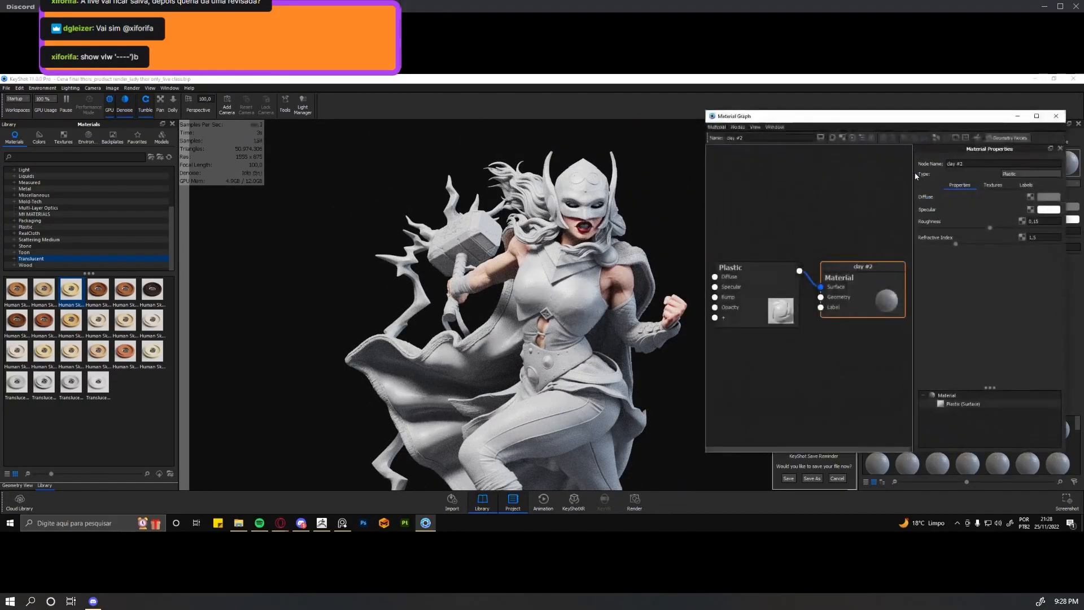
pyautogui.moveTo(862, 290); pyautogui.dragTo(867, 289)
pyautogui.moveTo(764, 281); pyautogui.dragTo(780, 283)
pyautogui.moveTo(882, 287); pyautogui.dragTo(871, 288)
pyautogui.click(799, 284)
# Try several blue Diffuse colors on the pants' Plastic node and accept a muted grayish blue.
pyautogui.click(1049, 199)
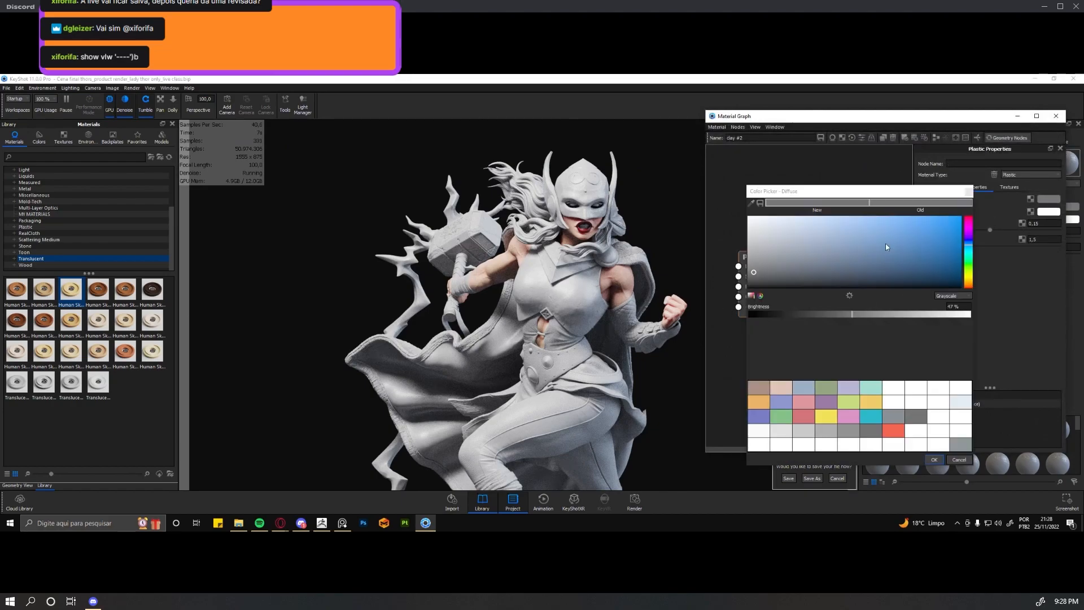
pyautogui.click(877, 243)
pyautogui.click(809, 259)
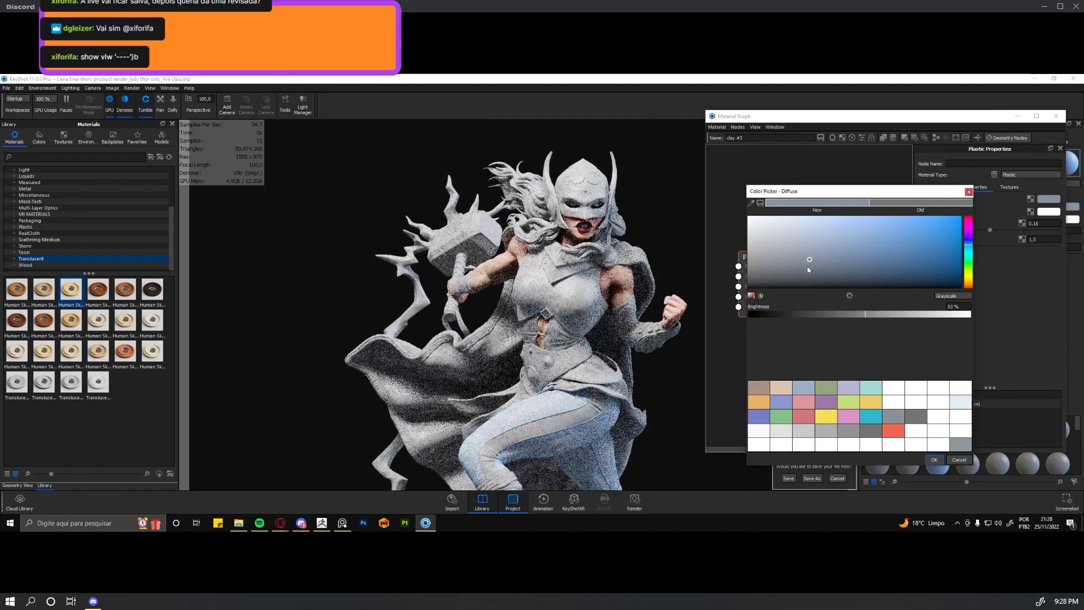
pyautogui.click(921, 234)
pyautogui.scroll(5, 579, 282)
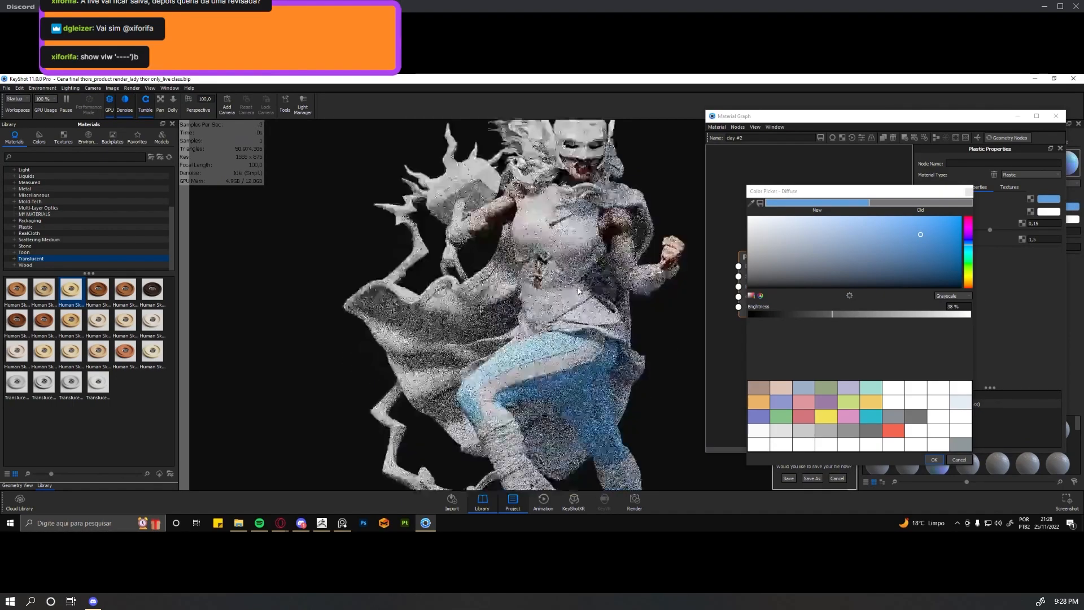
pyautogui.scroll(3, 545, 306)
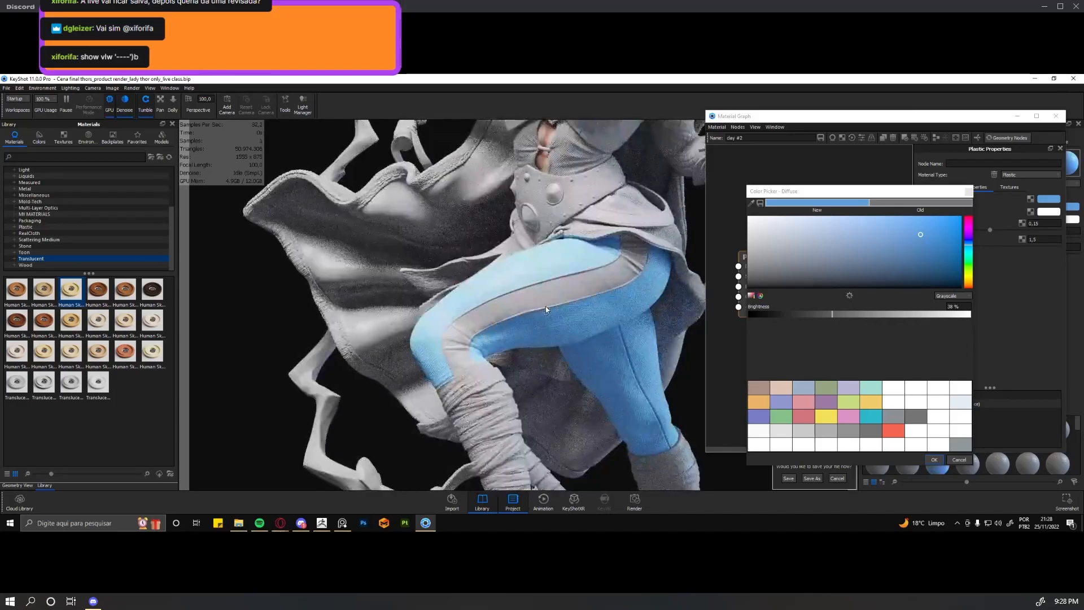
pyautogui.scroll(3, 546, 306)
pyautogui.moveTo(922, 253); pyautogui.dragTo(857, 260)
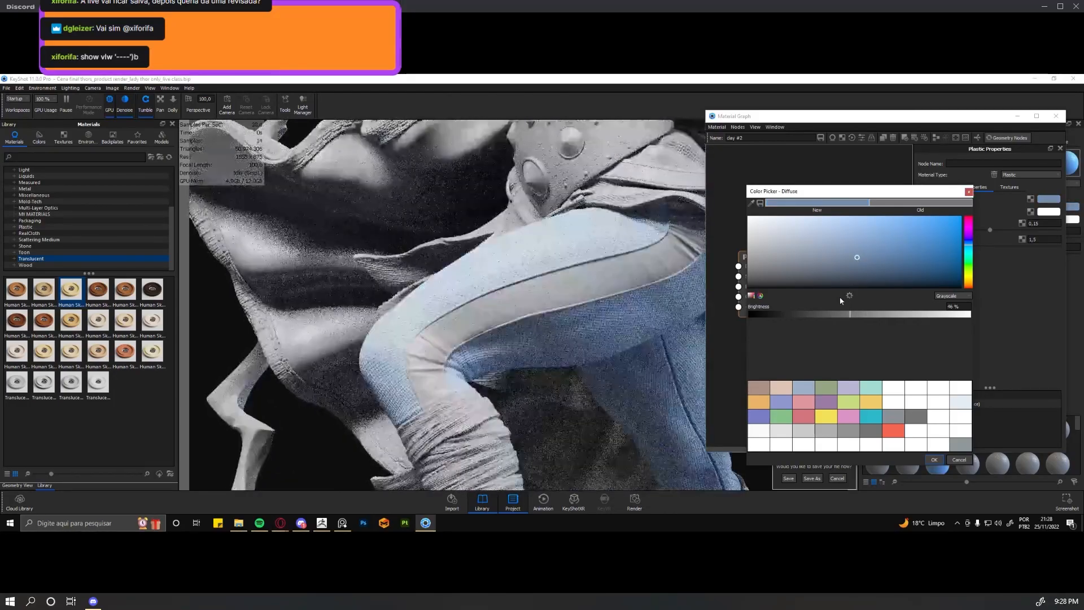
pyautogui.click(935, 461)
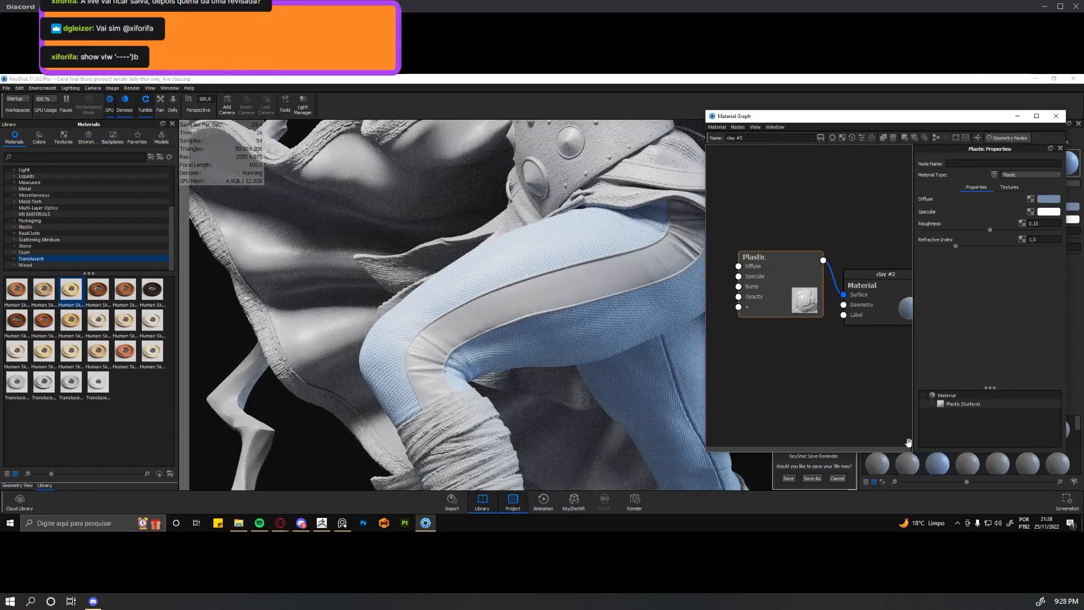
# Make room in the pants' graph and paste the copied Vertex Color and Color Adjust nodes into it.
pyautogui.moveTo(839, 307); pyautogui.dragTo(868, 310)
pyautogui.moveTo(772, 309); pyautogui.dragTo(811, 298)
pyautogui.click(755, 371)
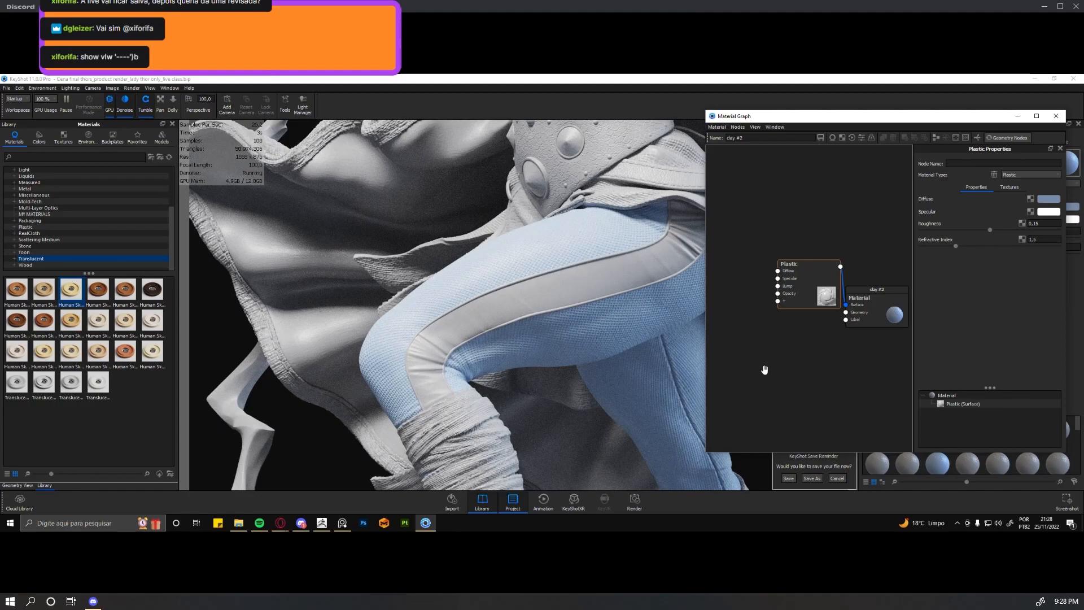
pyautogui.hotkey('ctrl', 'v')
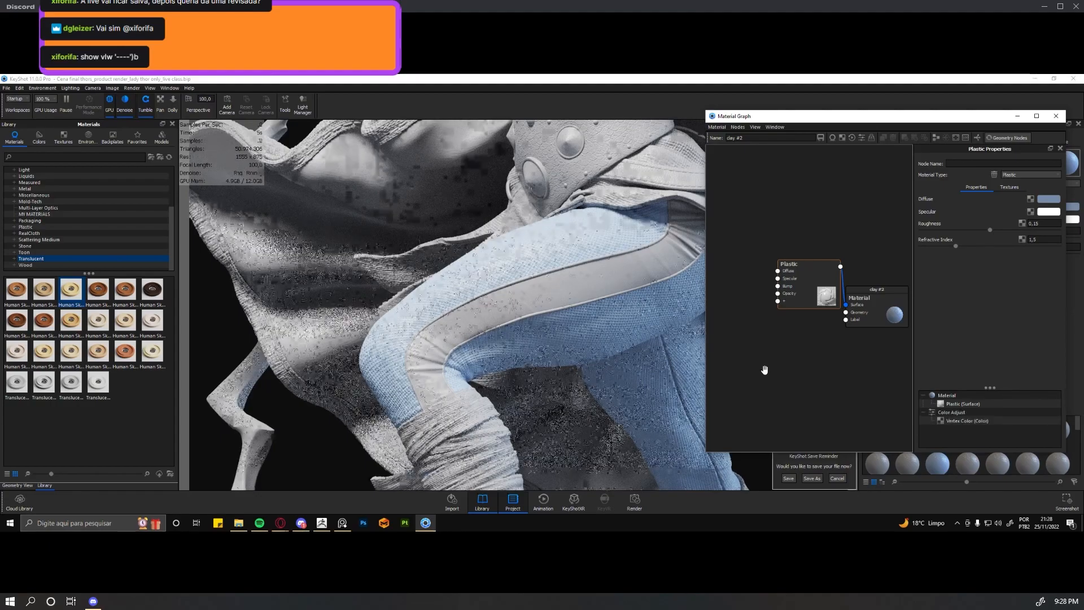
pyautogui.scroll(-2, 768, 364)
pyautogui.hotkey('ctrl', 'v')
pyautogui.moveTo(819, 276); pyautogui.dragTo(789, 299)
pyautogui.moveTo(874, 292); pyautogui.dragTo(850, 298)
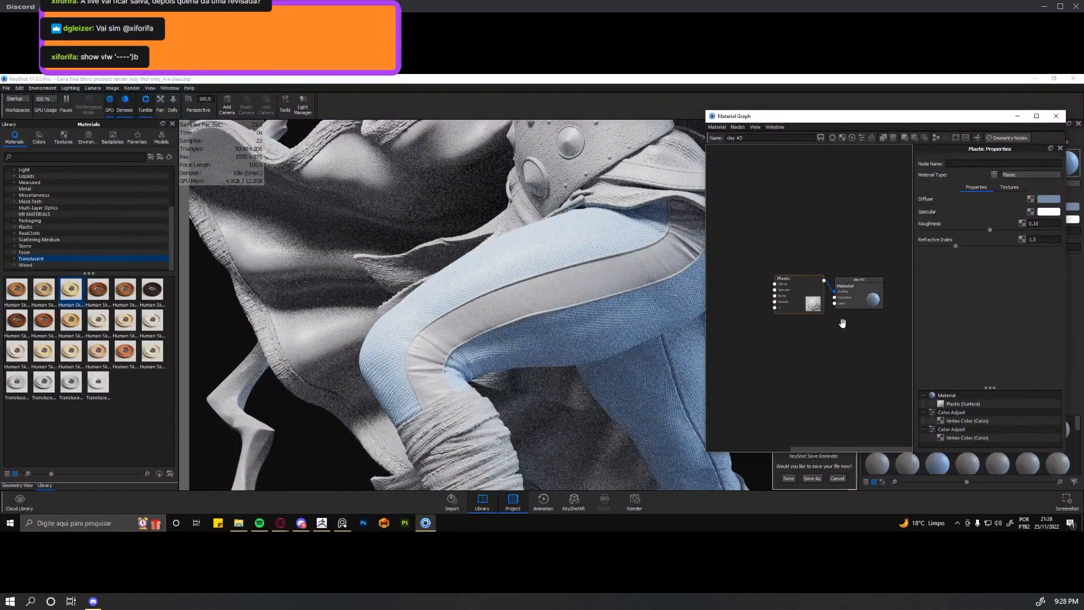
# Separate the two pasted node pairs in the graph and delete the duplicate Vertex Color and Color Adjust pair.
pyautogui.scroll(-2, 835, 390)
pyautogui.scroll(-1, 763, 350)
pyautogui.scroll(-1, 762, 322)
pyautogui.moveTo(762, 319); pyautogui.dragTo(799, 267)
pyautogui.moveTo(746, 289); pyautogui.dragTo(754, 248)
pyautogui.click(788, 344)
pyautogui.click(763, 299)
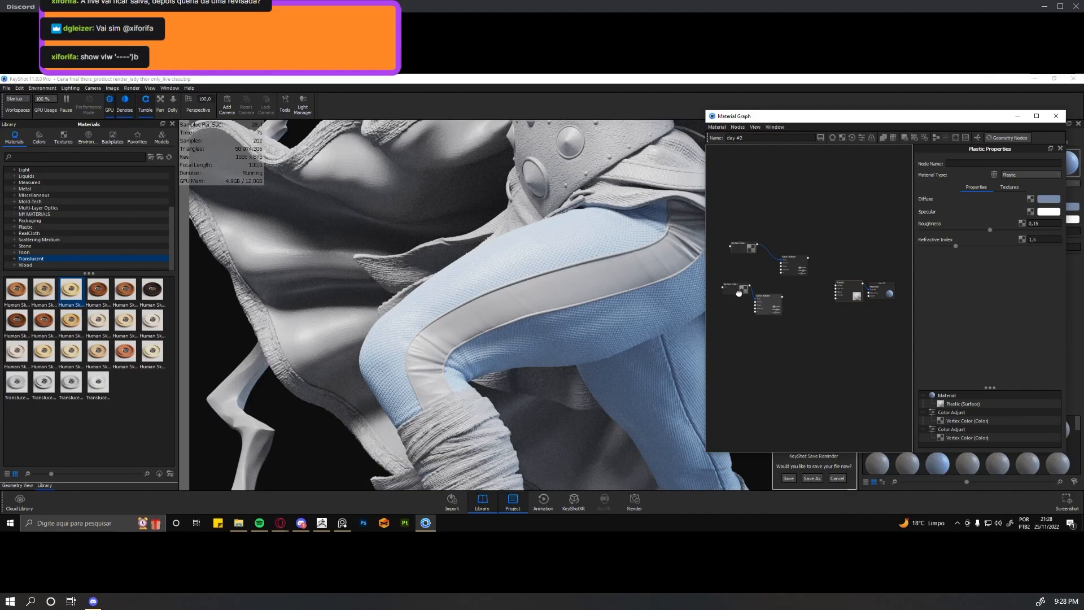
pyautogui.press('Delete')
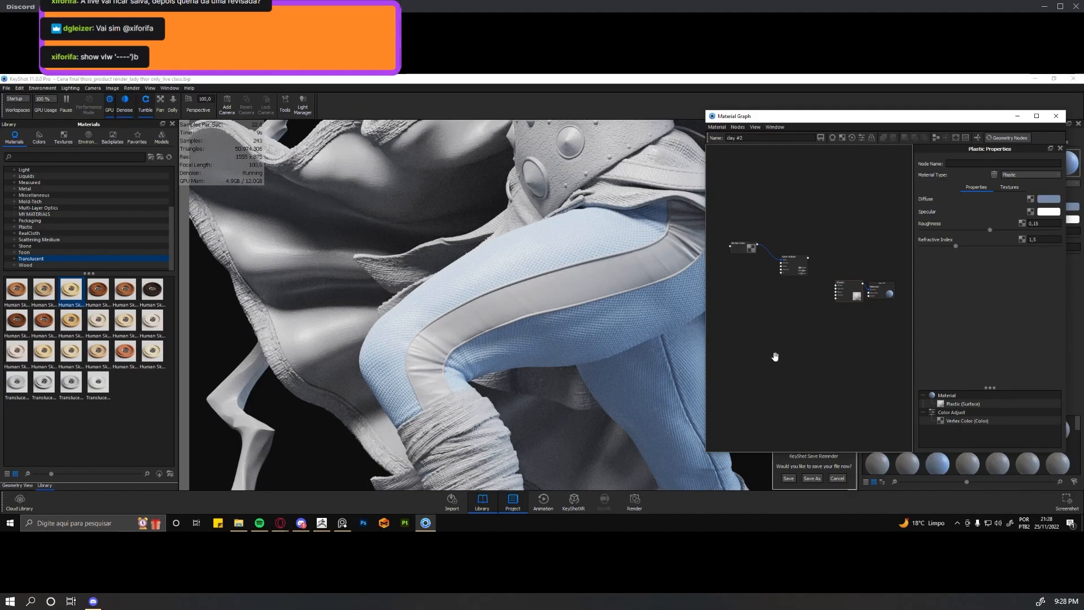
# Place the Vertex Color and Color Adjust nodes beside the Plastic node and connect Color Adjust to its Diffuse input.
pyautogui.moveTo(783, 267); pyautogui.dragTo(785, 282)
pyautogui.moveTo(739, 250); pyautogui.dragTo(803, 305)
pyautogui.scroll(2, 784, 282)
pyautogui.click(736, 283)
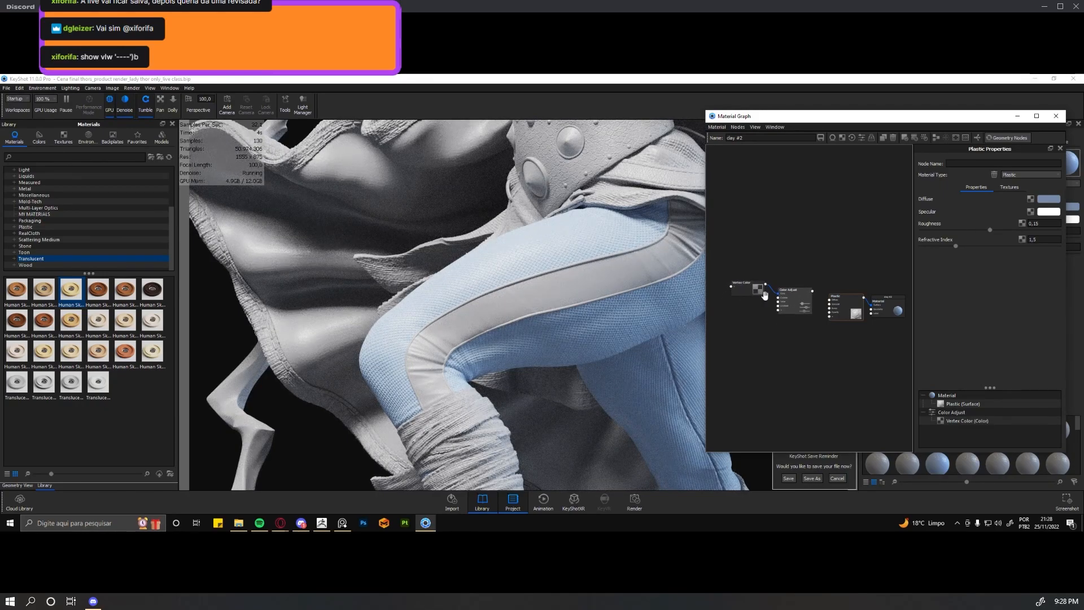
pyautogui.scroll(2, 803, 299)
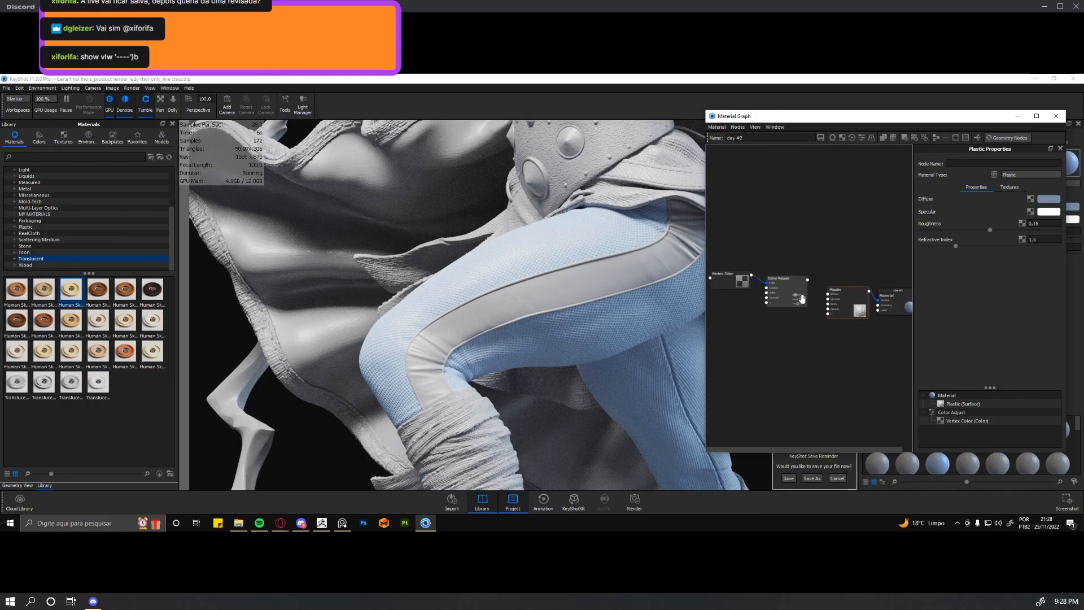
pyautogui.moveTo(733, 278); pyautogui.dragTo(741, 272)
pyautogui.moveTo(789, 303); pyautogui.dragTo(792, 304)
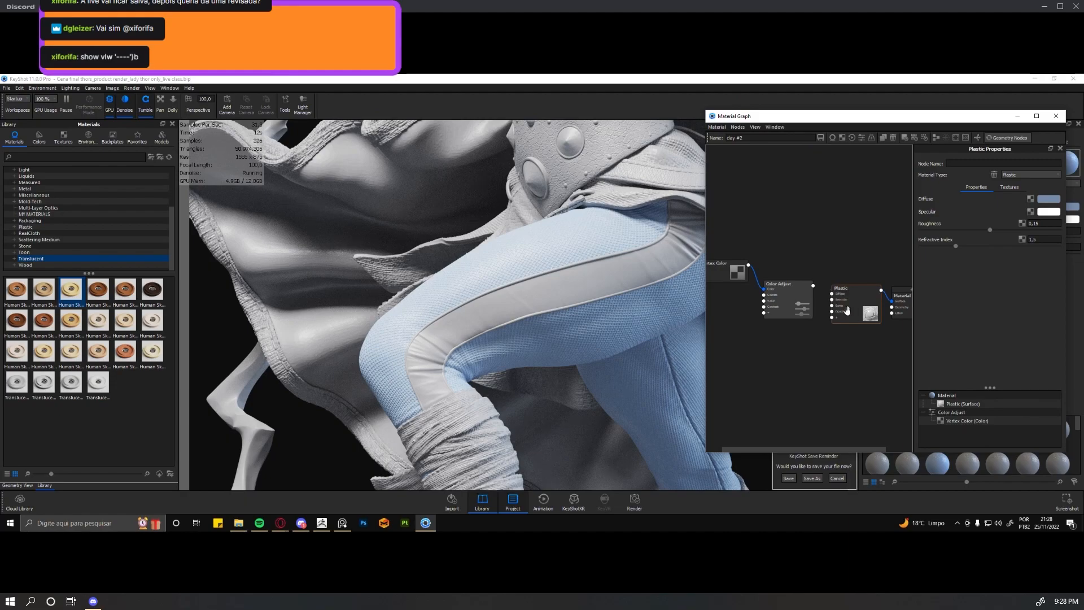
pyautogui.moveTo(814, 287); pyautogui.dragTo(833, 294)
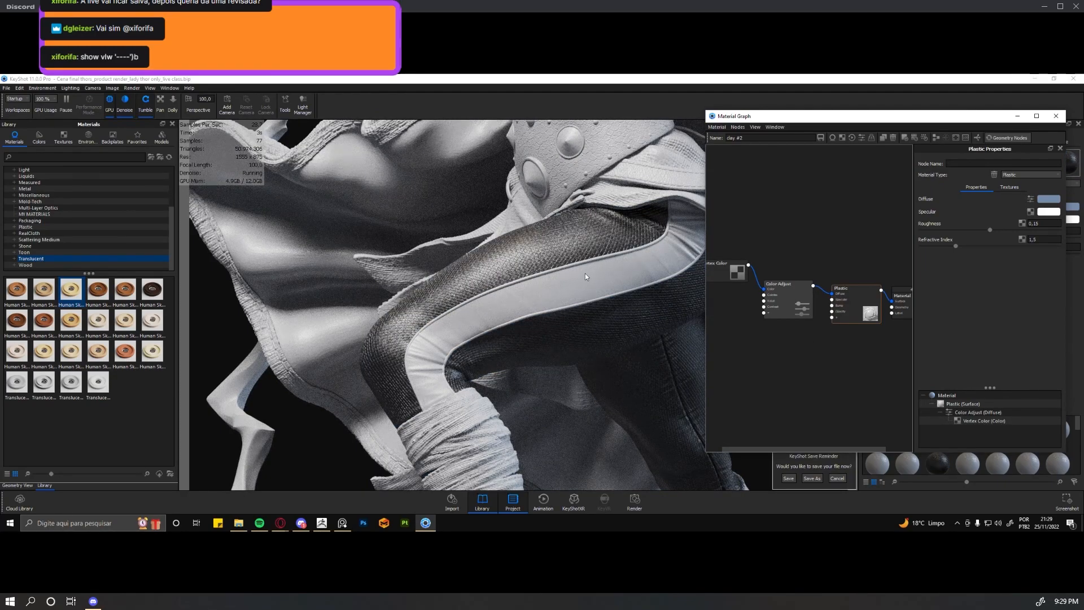
# Select the pants' Color Adjust node to show its properties and nudge the graph's nodes into a tidier layout.
pyautogui.click(784, 301)
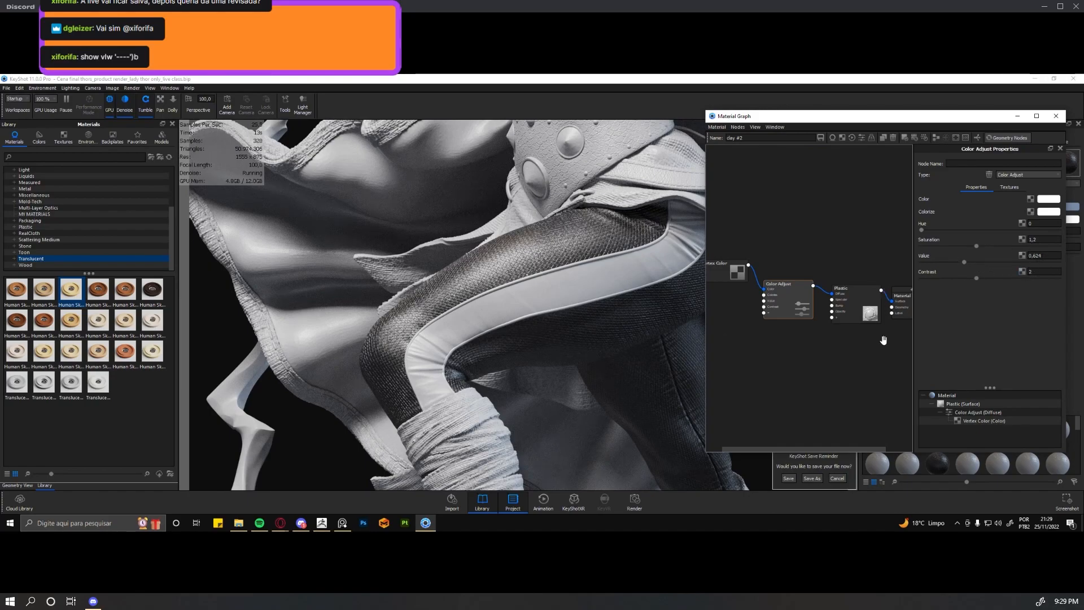
pyautogui.moveTo(770, 317); pyautogui.dragTo(772, 320)
pyautogui.moveTo(738, 275); pyautogui.dragTo(735, 281)
pyautogui.moveTo(802, 308)
pyautogui.mouseDown()
pyautogui.moveTo(852, 310)
pyautogui.moveTo(799, 302)
pyautogui.mouseUp()
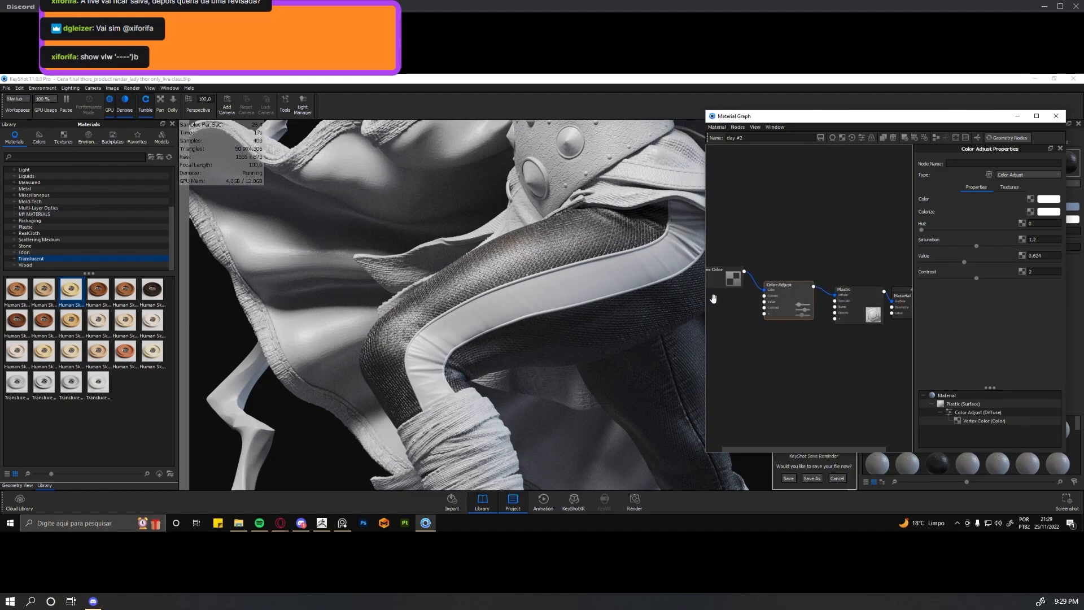
# Frame the whole figure in the viewport and close the pants' material graph.
pyautogui.scroll(-10, 599, 303)
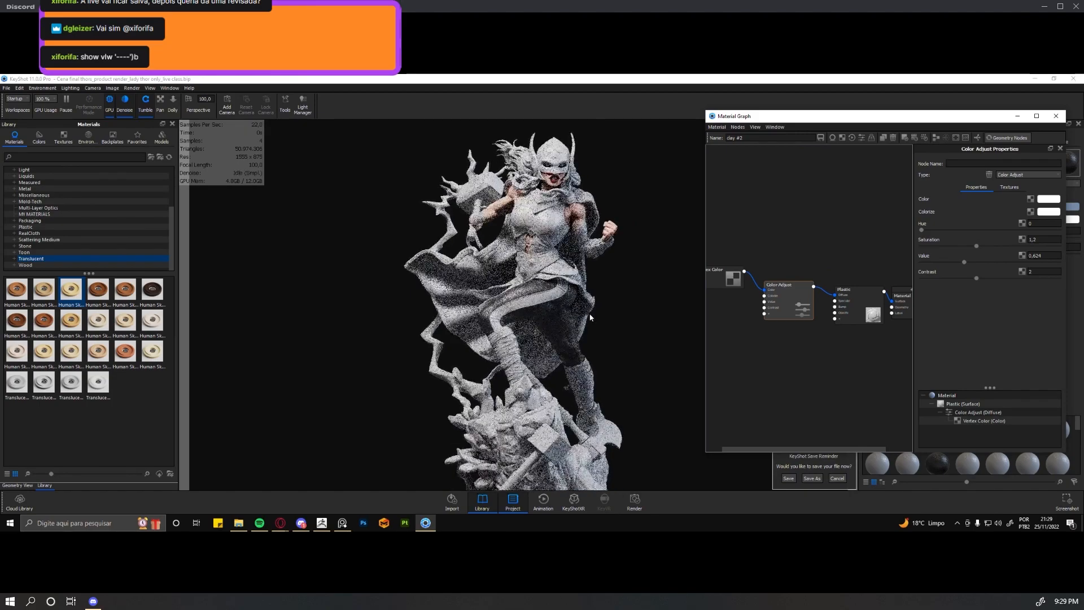
pyautogui.moveTo(855, 121); pyautogui.dragTo(768, 150)
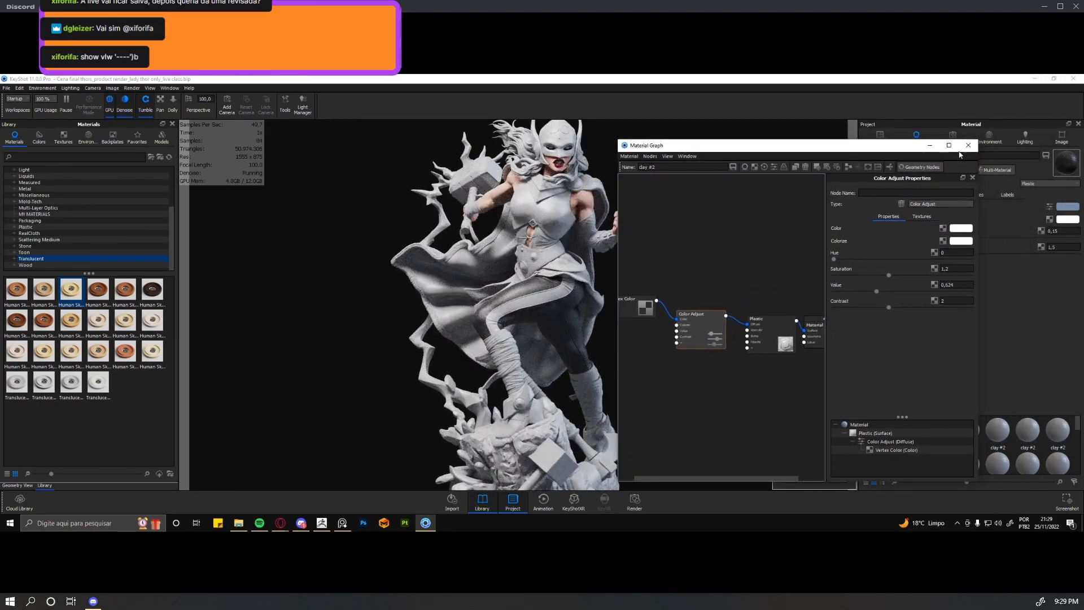
pyautogui.click(967, 149)
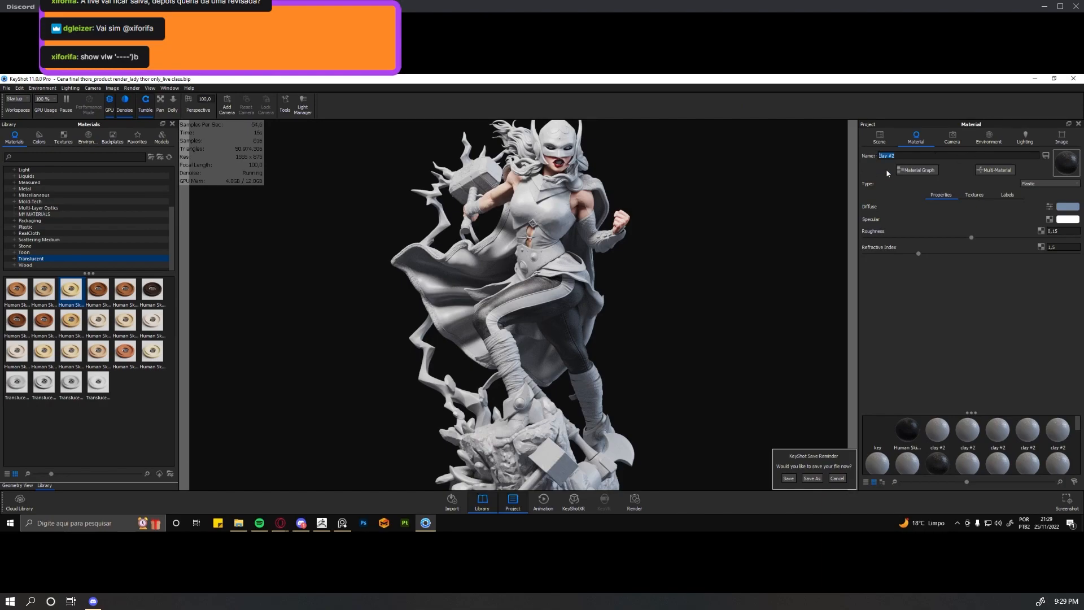
pyautogui.click(1046, 156)
pyautogui.scroll(2, 557, 237)
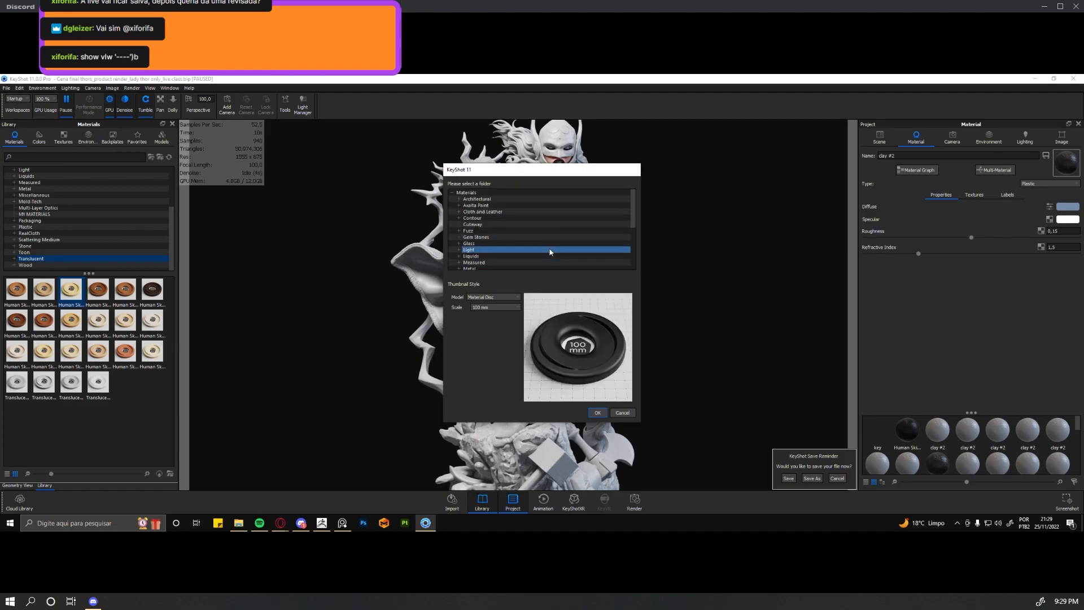
pyautogui.scroll(-5, 484, 215)
pyautogui.scroll(4, 478, 246)
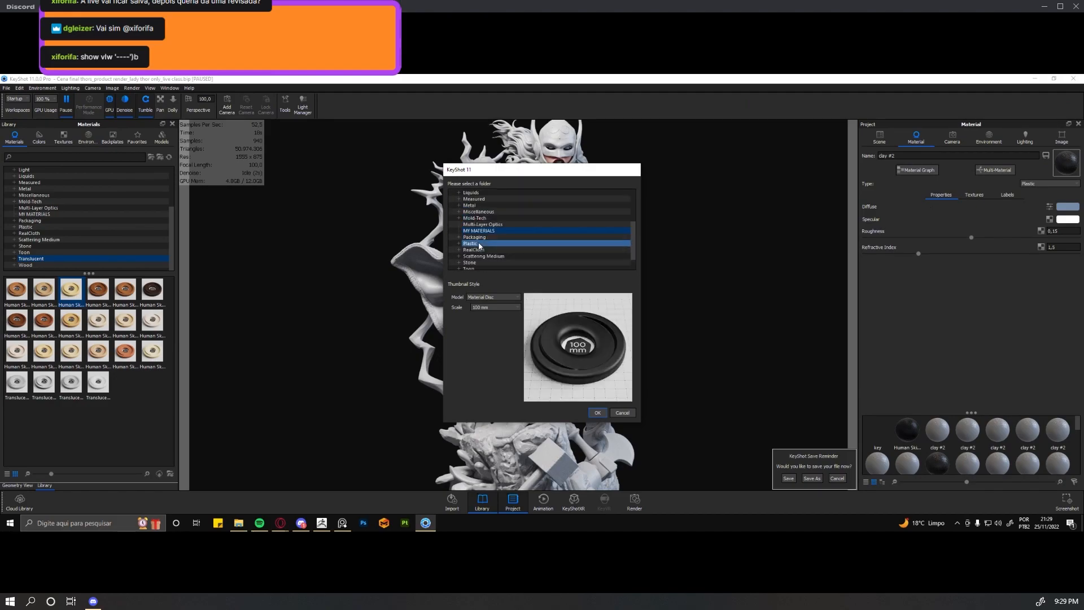
pyautogui.scroll(-3, 490, 221)
pyautogui.scroll(4, 508, 207)
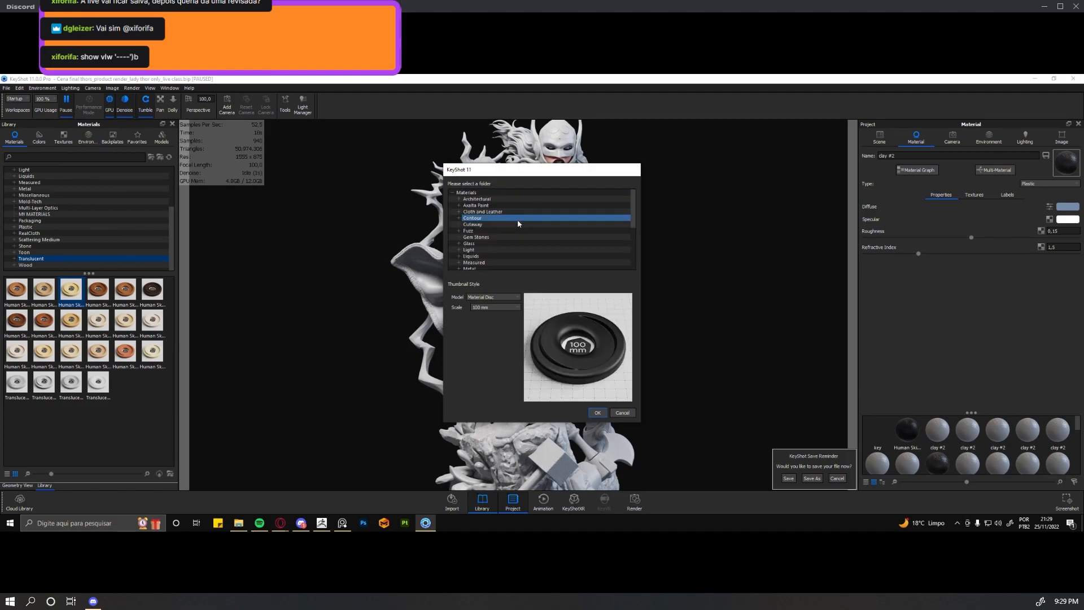
pyautogui.scroll(-5, 489, 237)
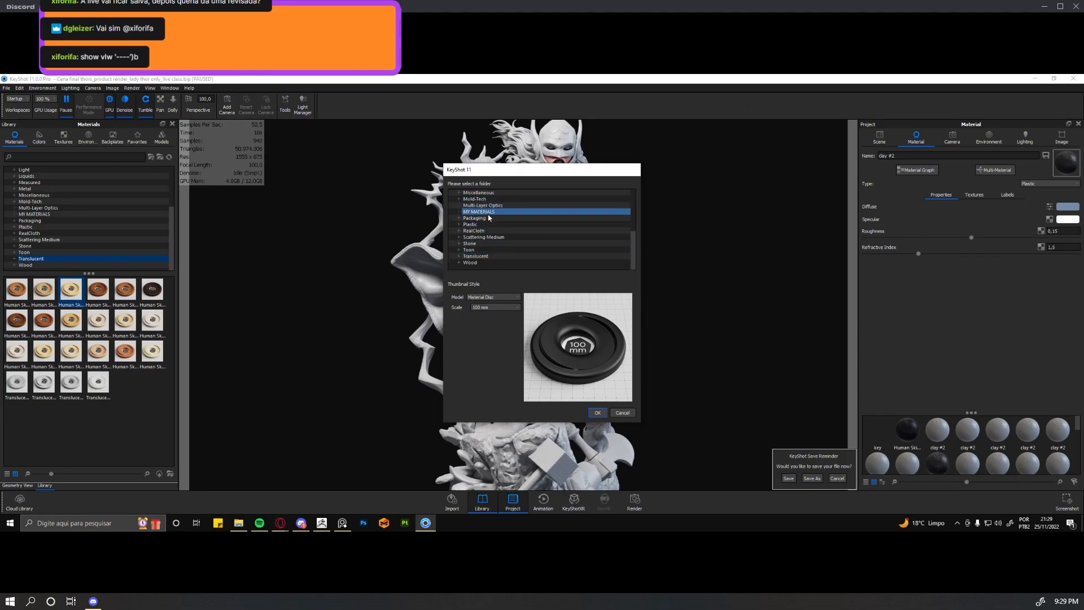
pyautogui.scroll(2, 485, 252)
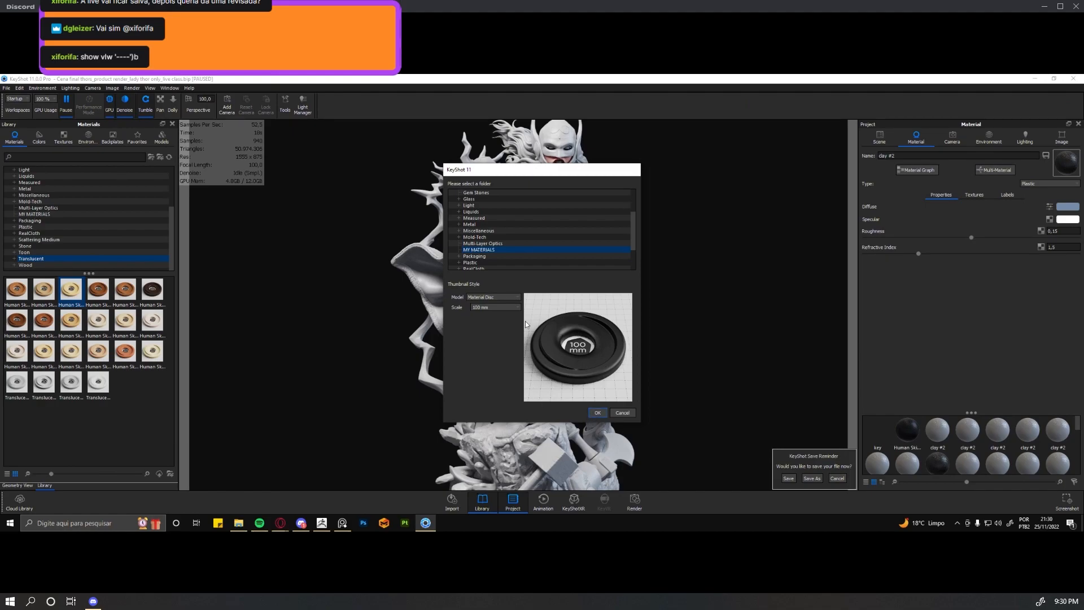
pyautogui.click(508, 297)
pyautogui.click(510, 299)
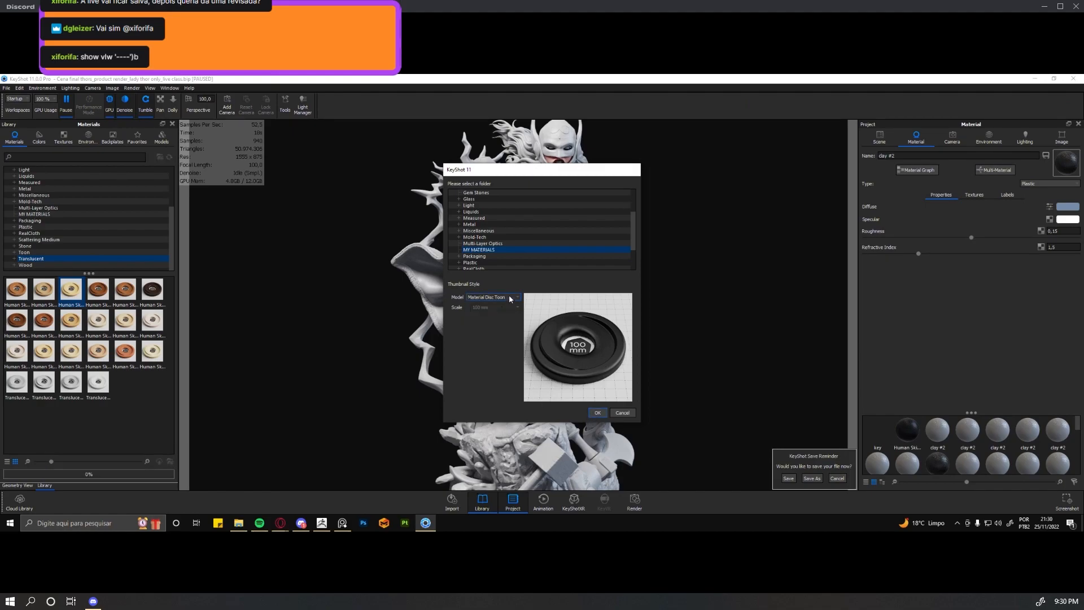
pyautogui.click(510, 297)
pyautogui.click(499, 323)
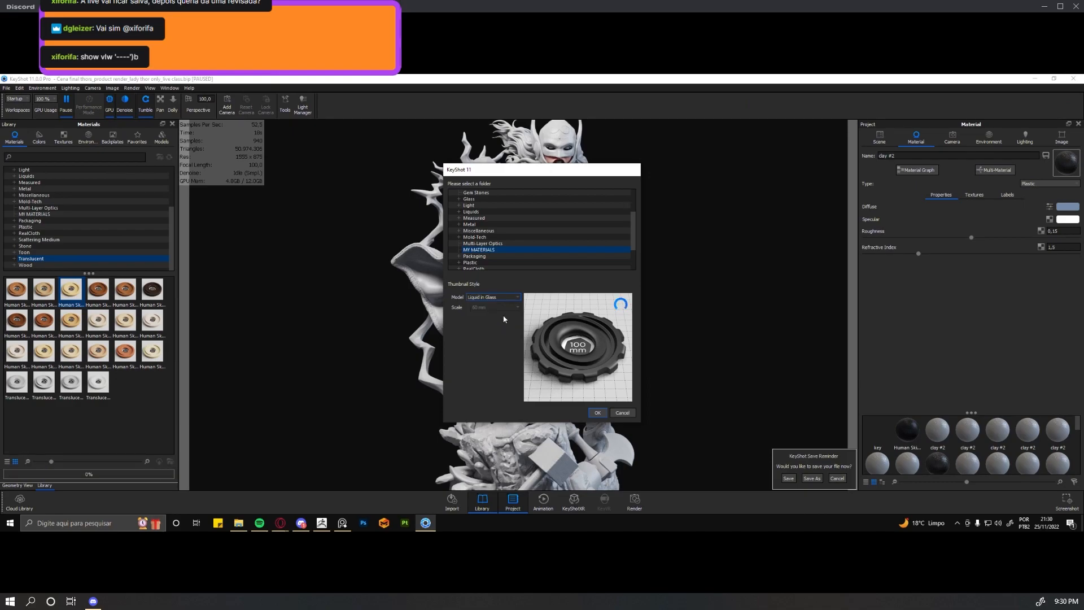
pyautogui.click(513, 297)
pyautogui.click(490, 303)
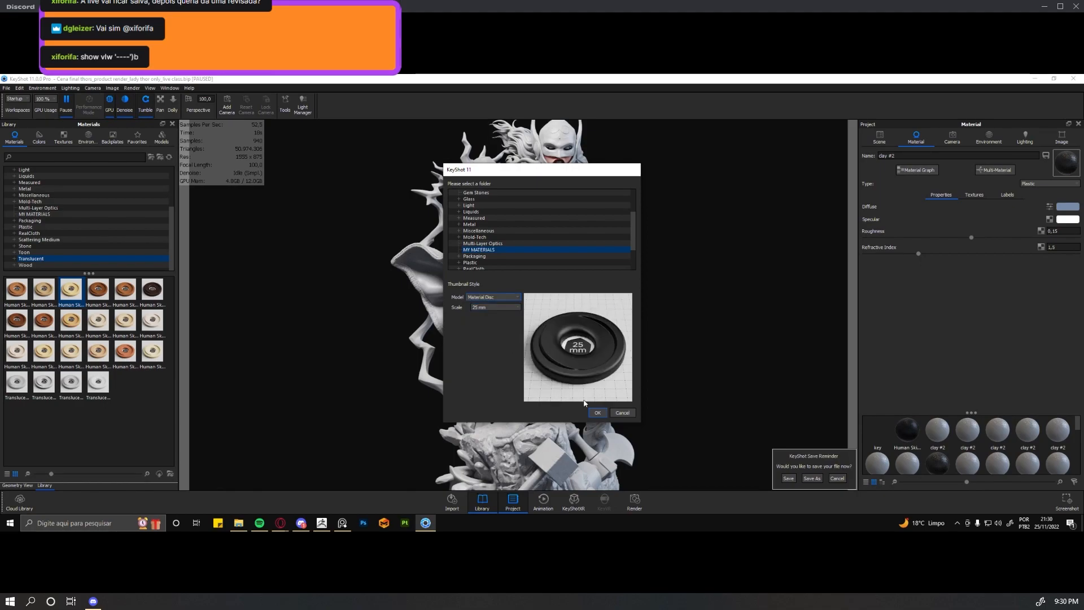
pyautogui.click(623, 413)
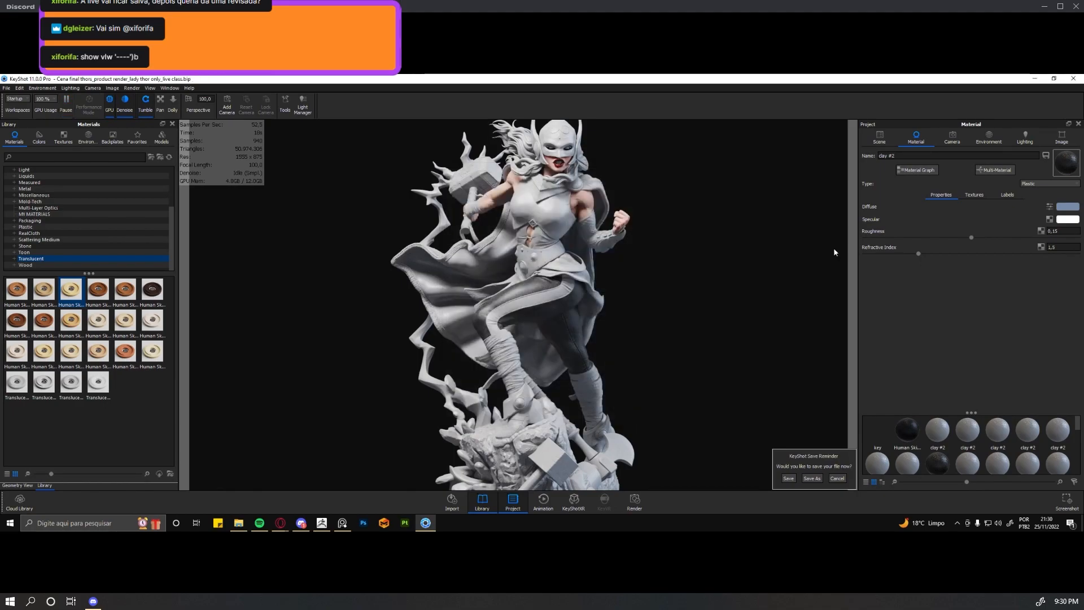
# Show the scene tree, clear the selection and open the MY MATERIALS folder to find the Plastic zbrush polypaint material.
pyautogui.click(880, 138)
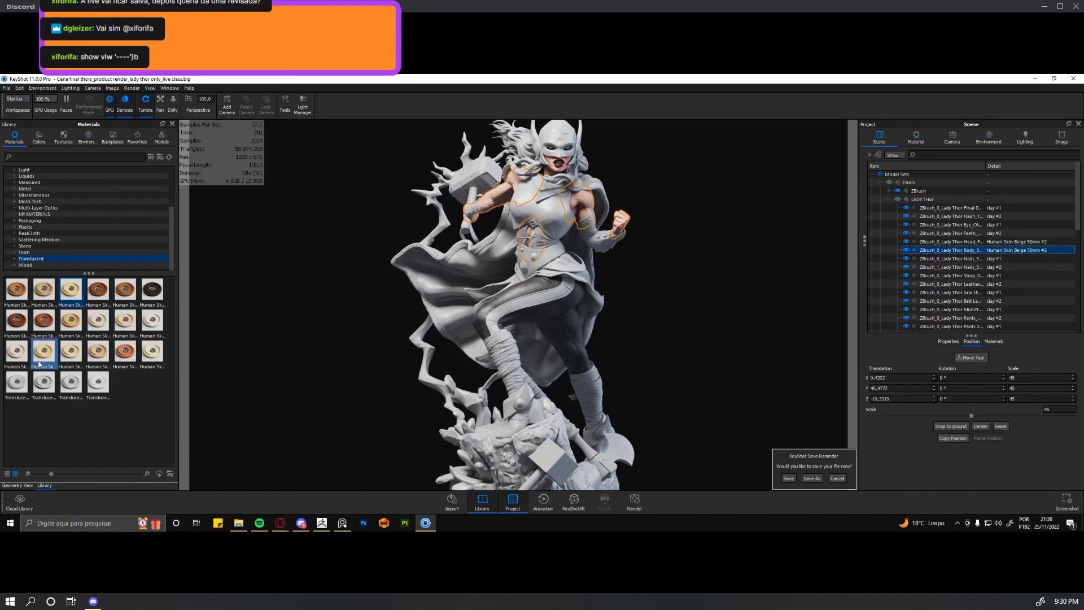
pyautogui.click(643, 267)
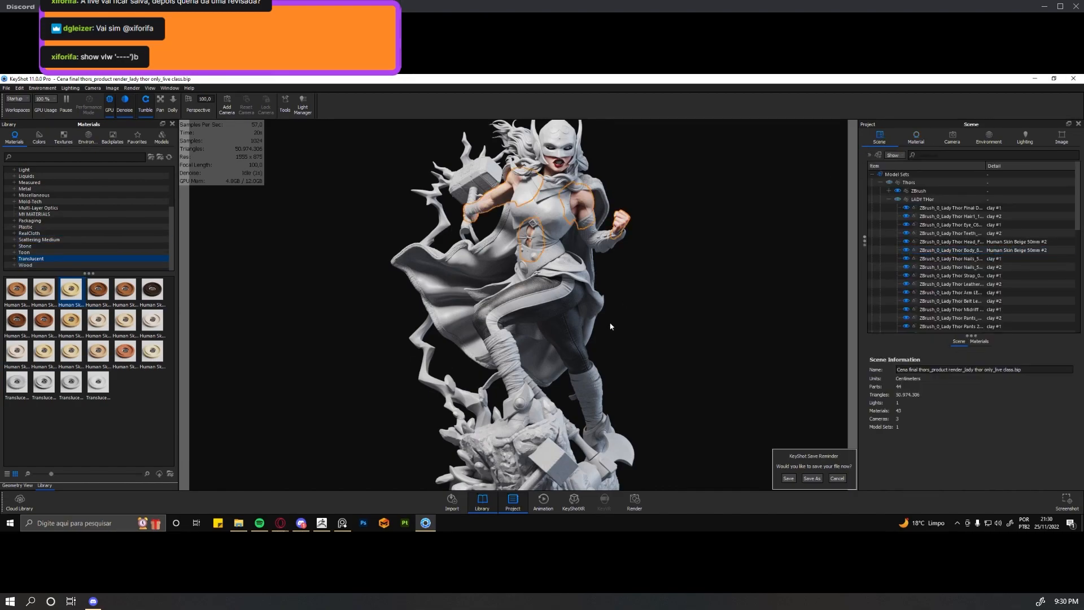
pyautogui.click(33, 214)
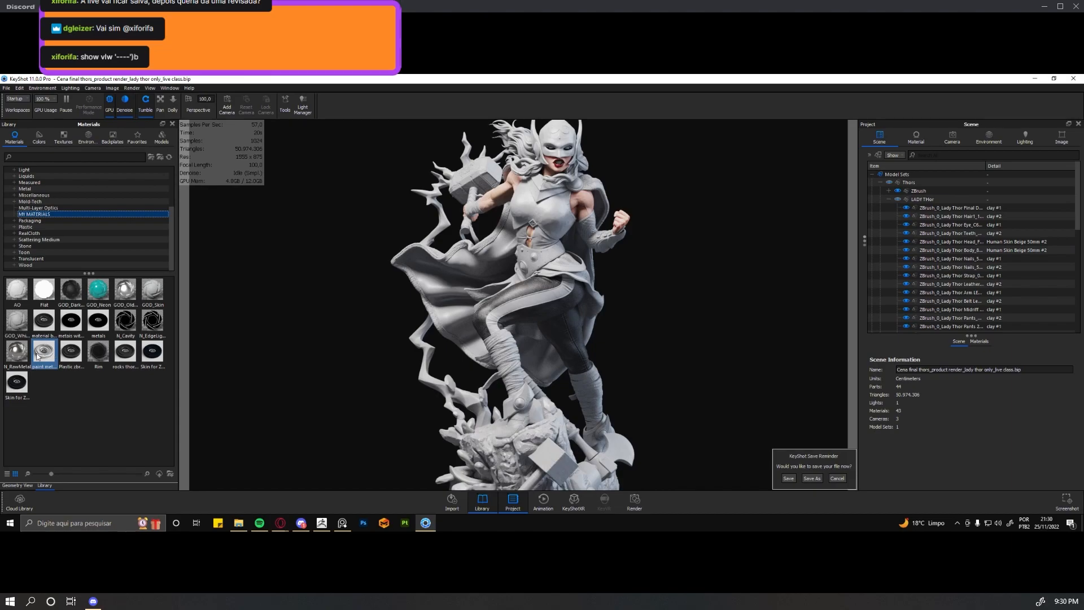
pyautogui.moveTo(72, 357)
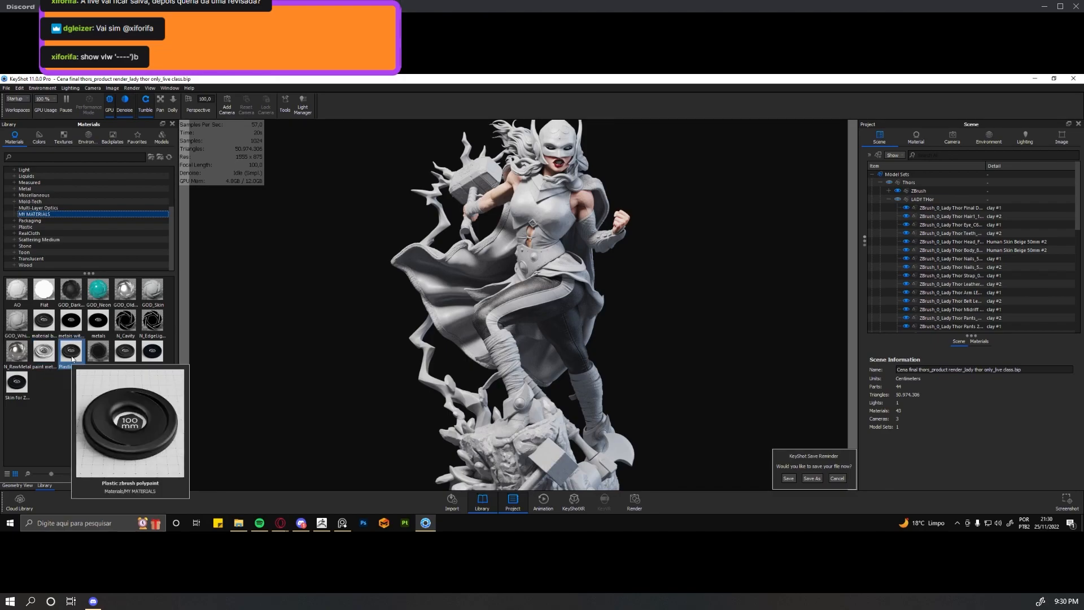
# Collapse the LADY Thor group and apply the Plastic zbrush polypaint library material to the whole Thors model set.
pyautogui.click(884, 243)
pyautogui.click(889, 200)
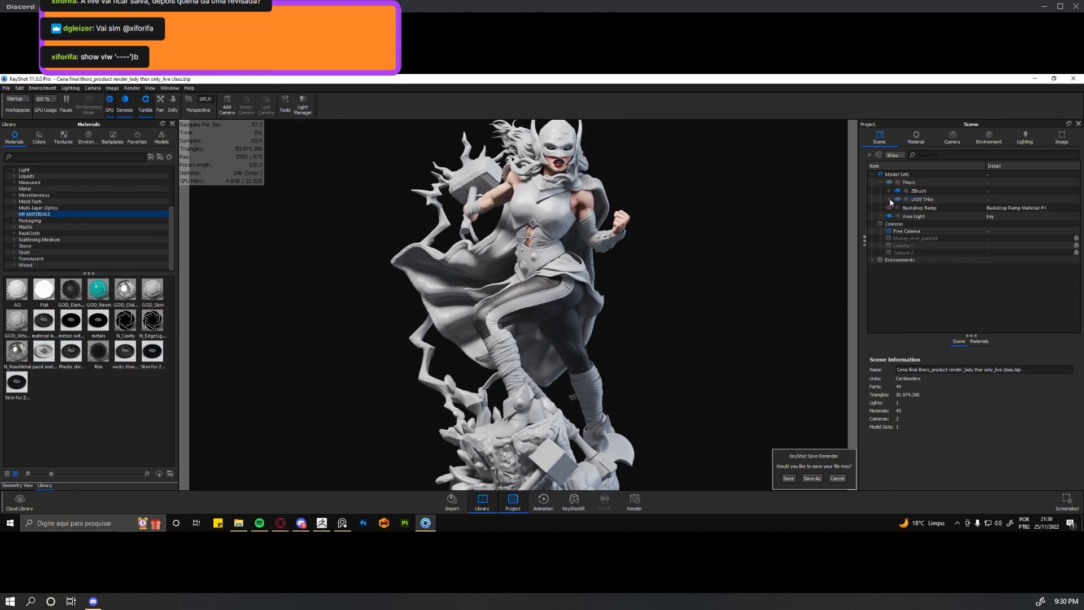
pyautogui.click(921, 186)
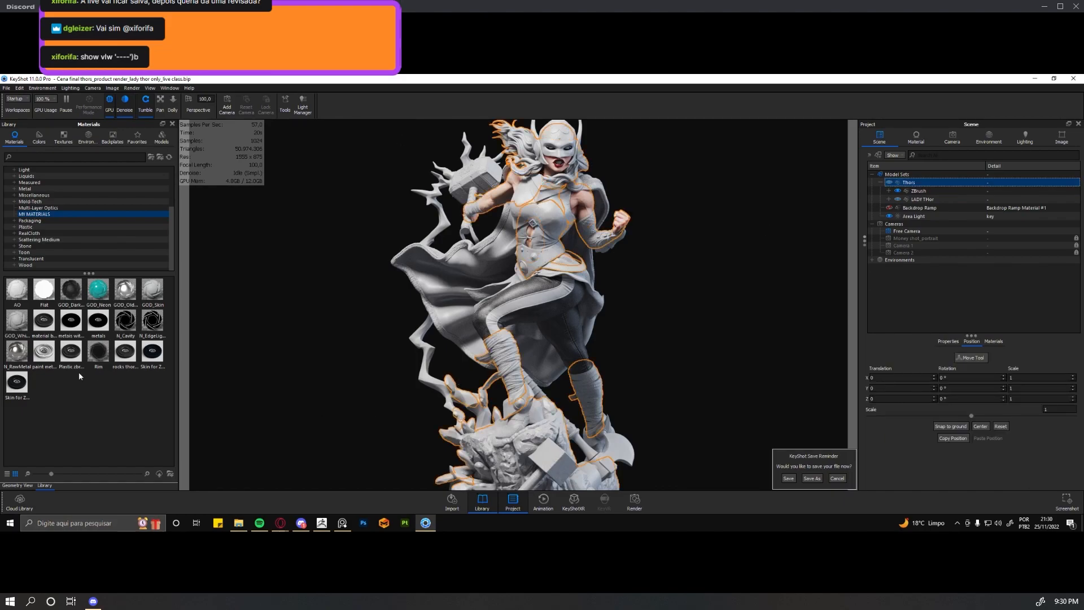
pyautogui.click(66, 352)
pyautogui.moveTo(65, 352); pyautogui.dragTo(911, 184)
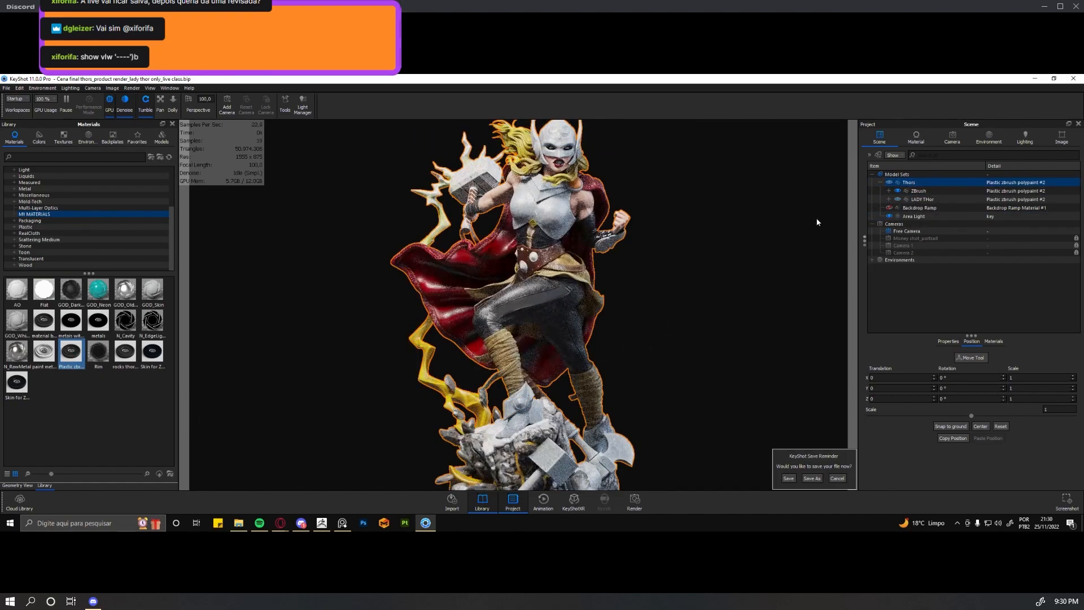
pyautogui.click(680, 282)
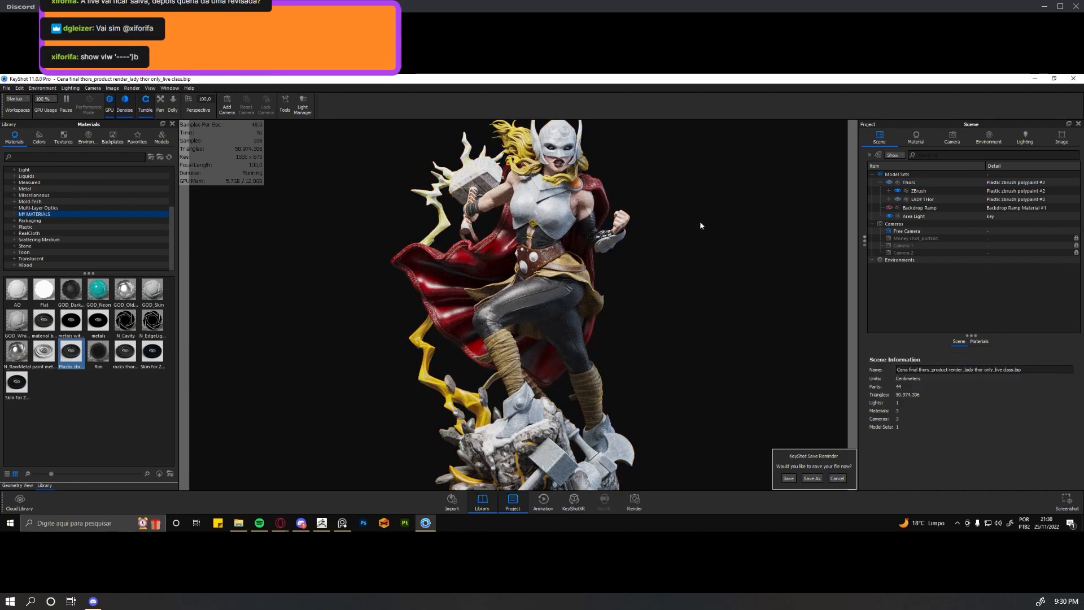
# Examine the polypaint colors across the whole figure and its base from near and far.
pyautogui.scroll(-4, 700, 221)
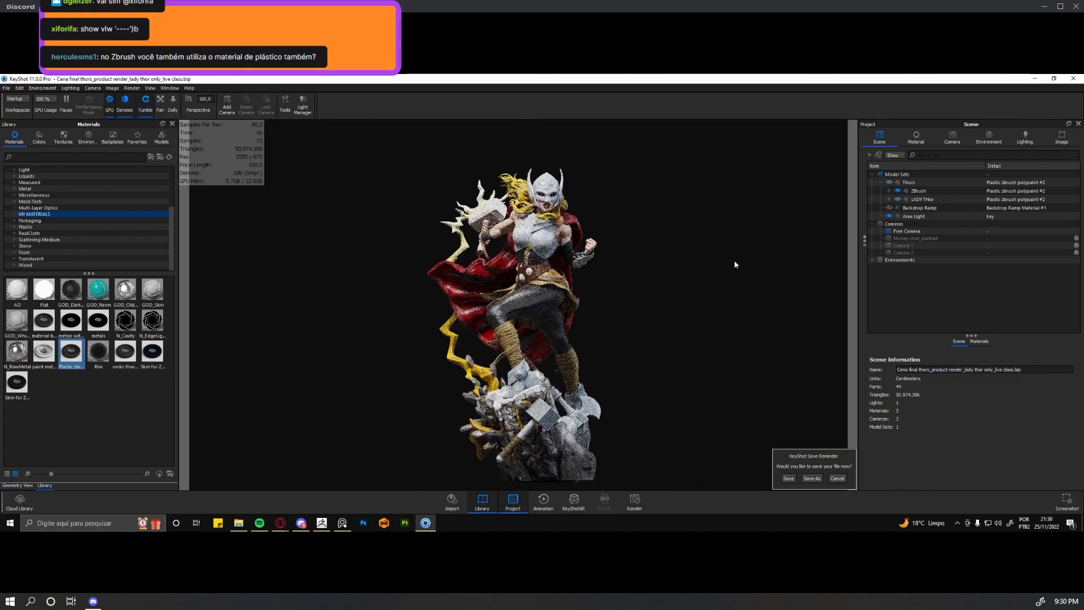
pyautogui.scroll(2, 734, 264)
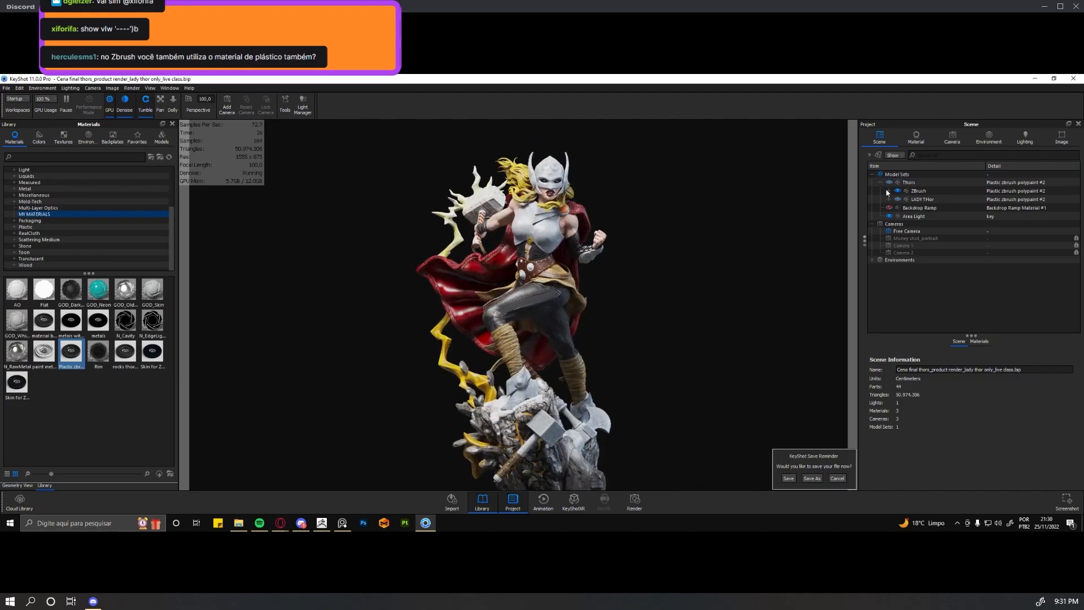
pyautogui.scroll(-2, 545, 236)
pyautogui.scroll(4, 537, 232)
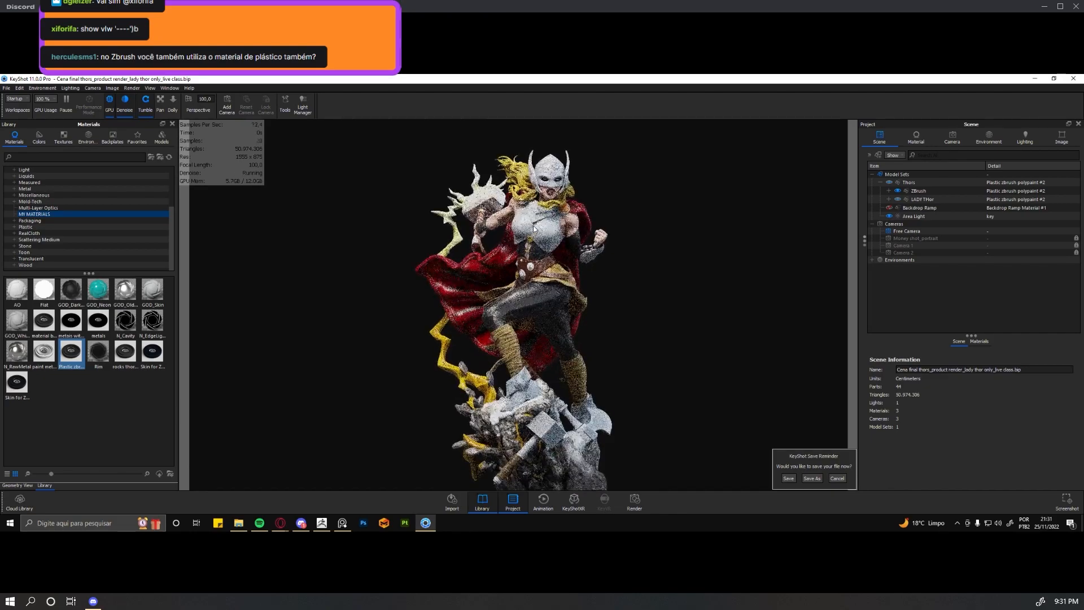
pyautogui.scroll(2, 534, 230)
pyautogui.moveTo(689, 269); pyautogui.dragTo(695, 307, button='middle')
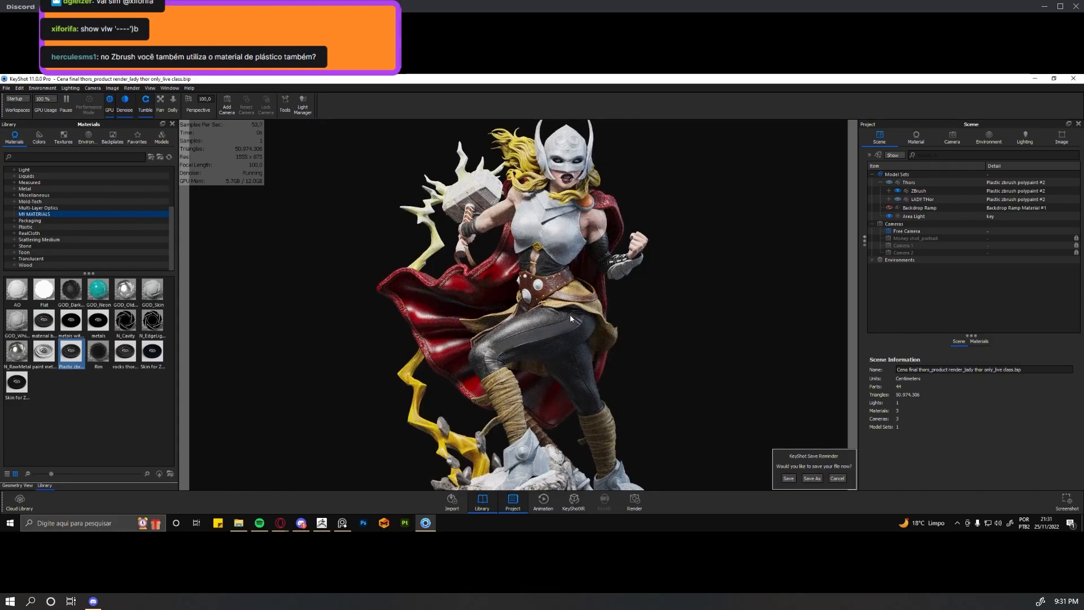
pyautogui.scroll(-2, 570, 315)
pyautogui.moveTo(543, 317)
pyautogui.mouseDown(button='middle')
pyautogui.moveTo(549, 289)
pyautogui.moveTo(535, 300)
pyautogui.mouseUp(button='middle')
pyautogui.scroll(-2, 536, 332)
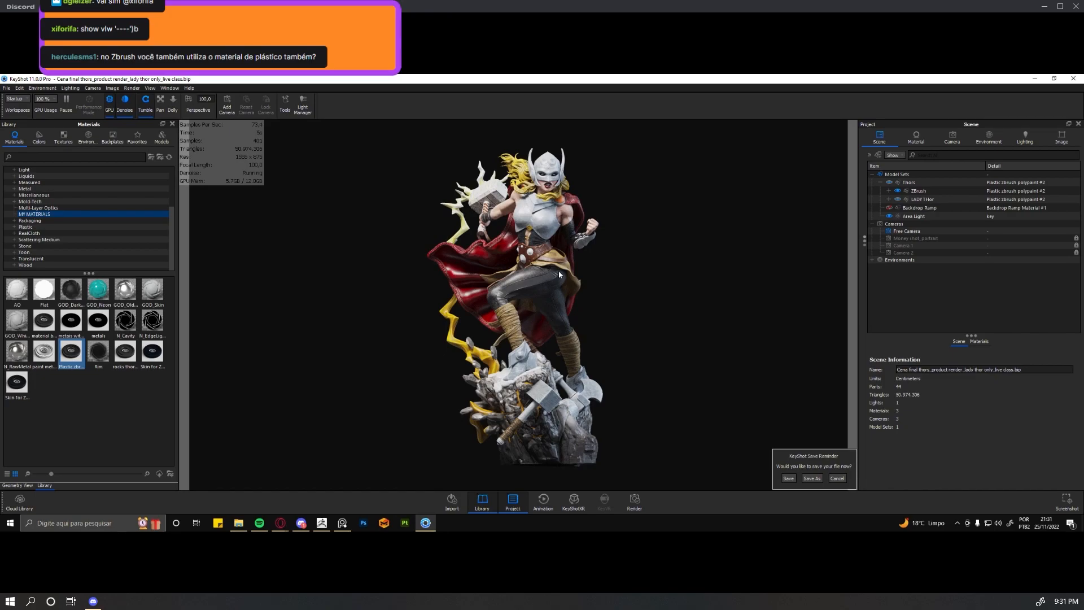
pyautogui.moveTo(551, 269); pyautogui.dragTo(526, 289)
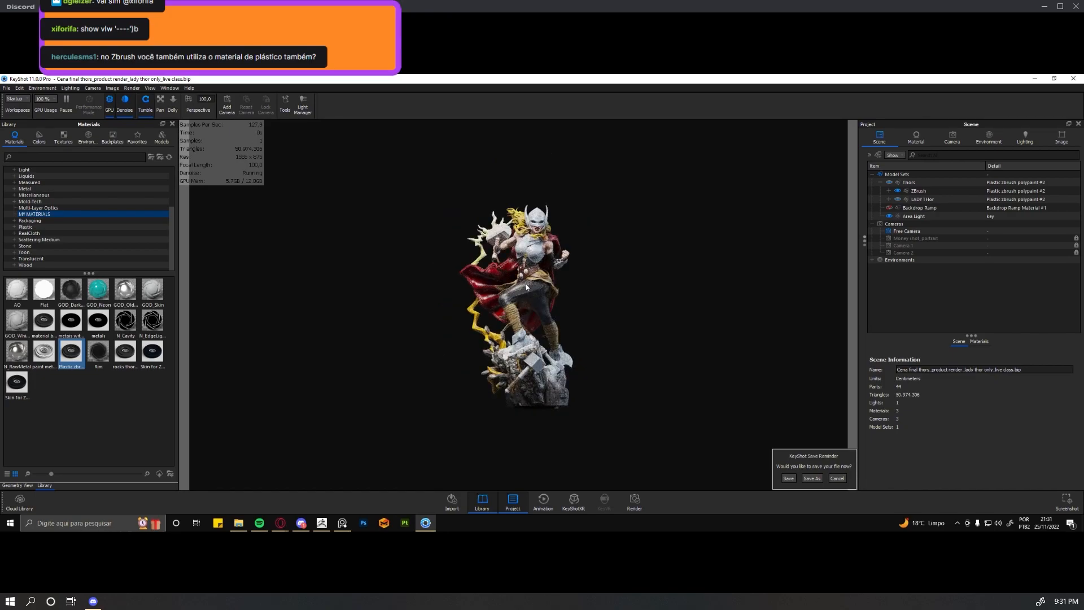
pyautogui.scroll(5, 526, 286)
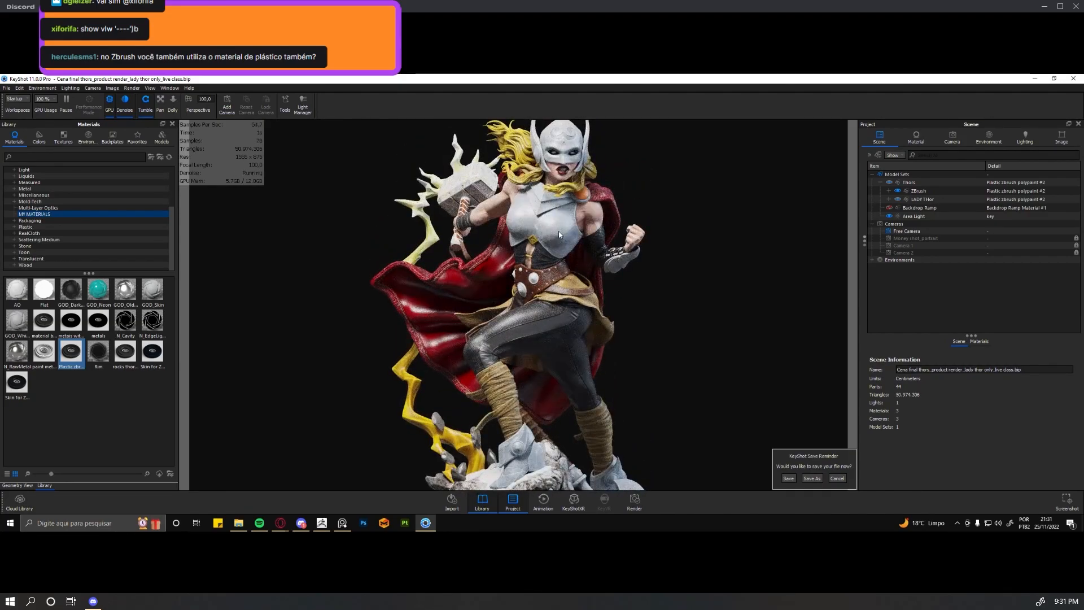
# Select the figure's body and head parts and isolate their material to that selection.
pyautogui.click(898, 209)
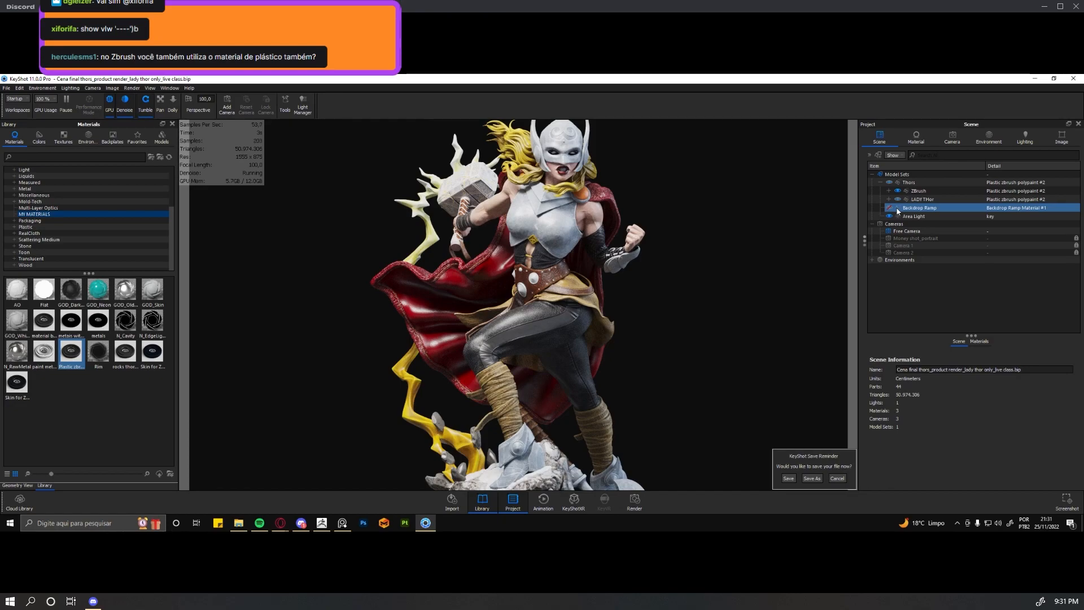
pyautogui.click(598, 217)
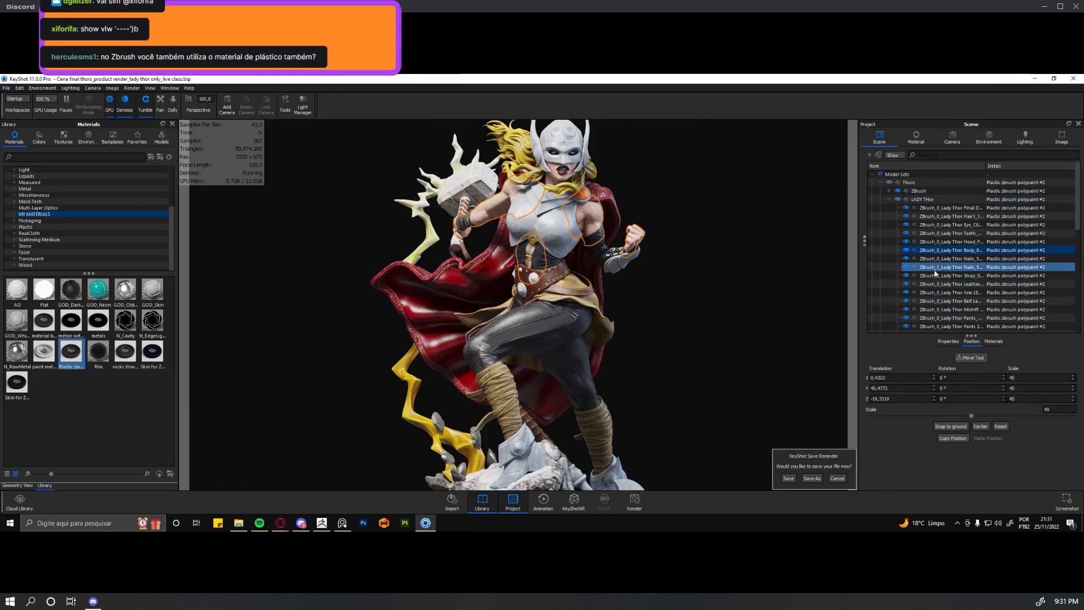
pyautogui.keyDown('shift'); pyautogui.click(552, 170); pyautogui.keyUp('shift')
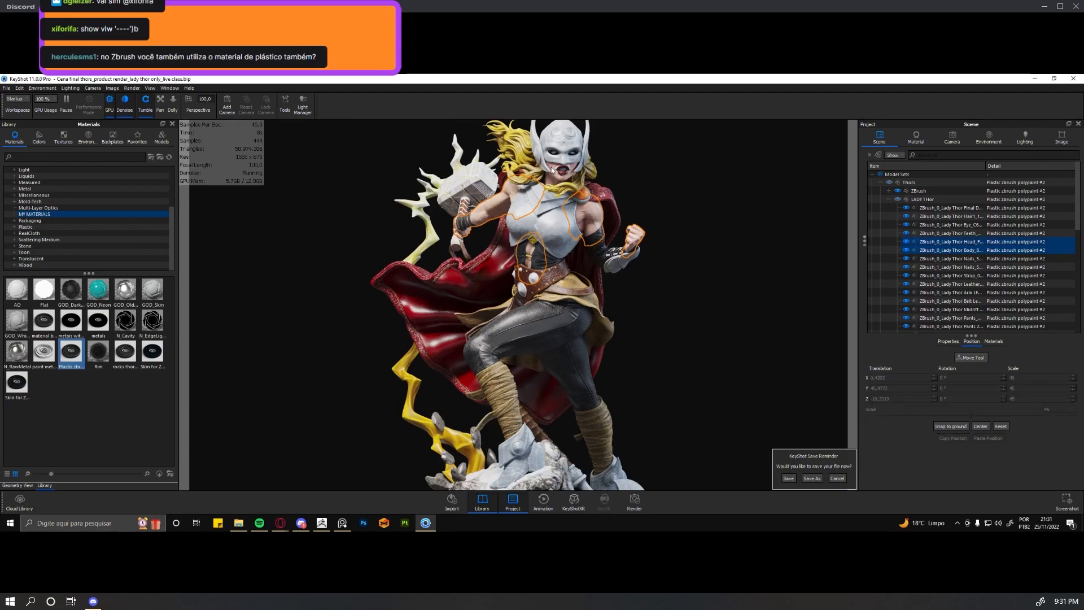
pyautogui.rightClick(553, 169)
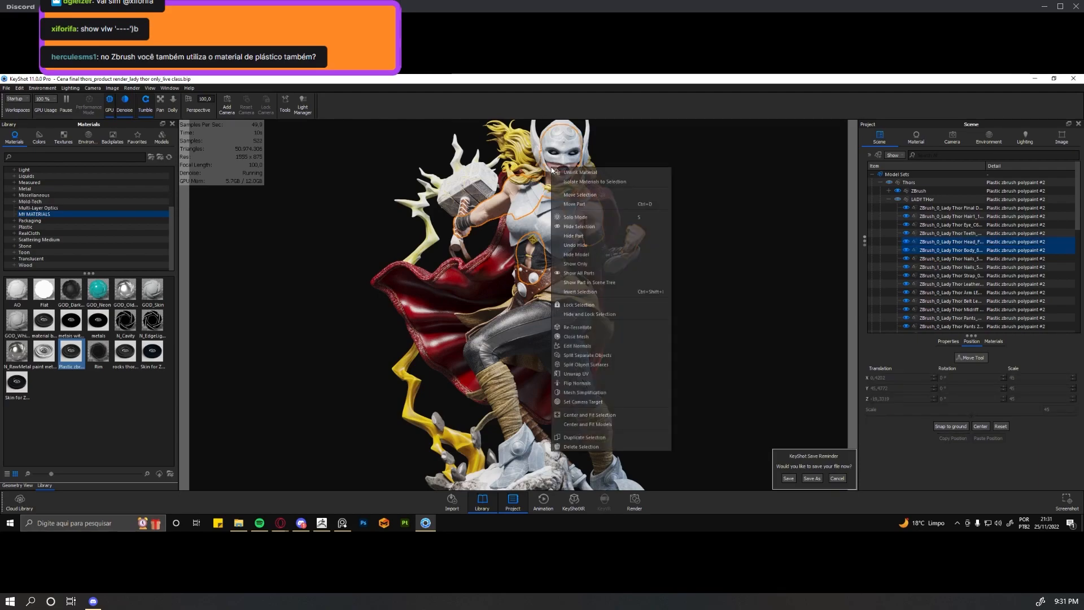
pyautogui.click(586, 182)
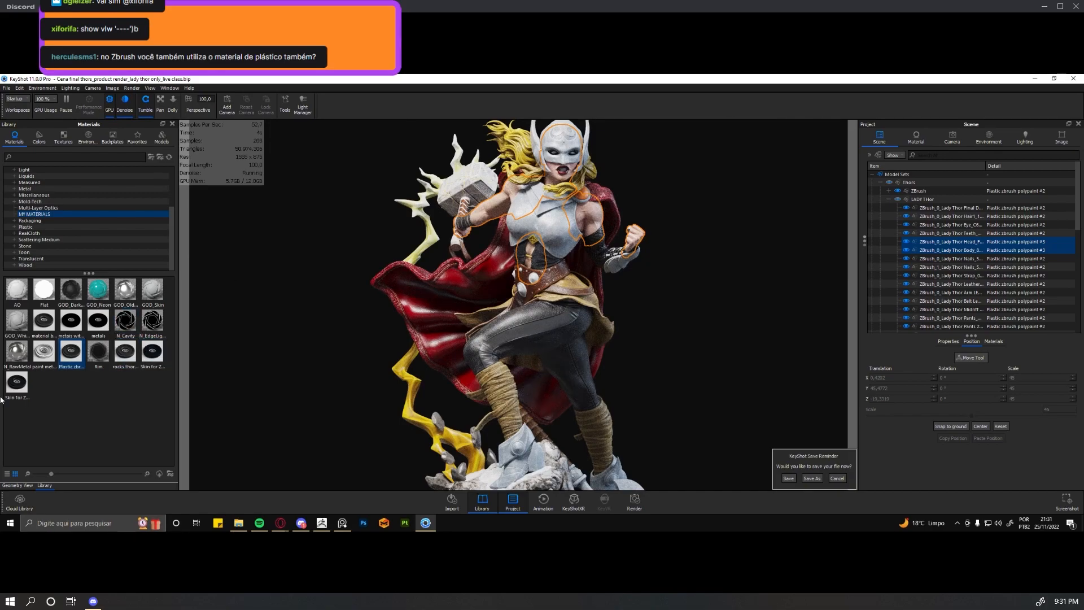
# Apply the Skin for Zbrush (polypaint) library material to the selected head and body, and clear the selection.
pyautogui.moveTo(23, 394)
pyautogui.moveTo(152, 352); pyautogui.dragTo(590, 216)
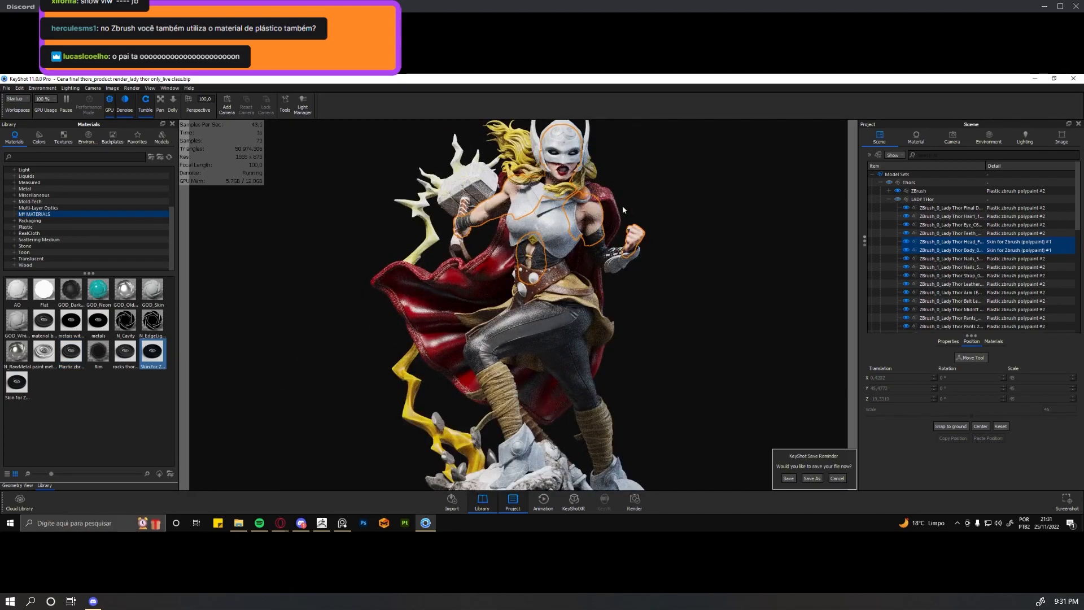
pyautogui.click(737, 201)
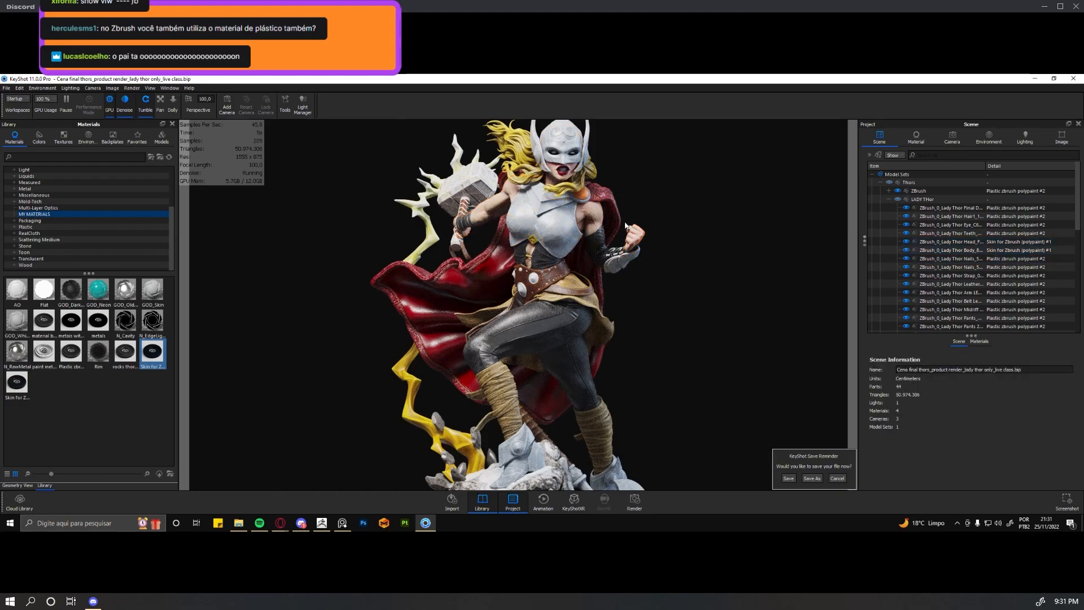